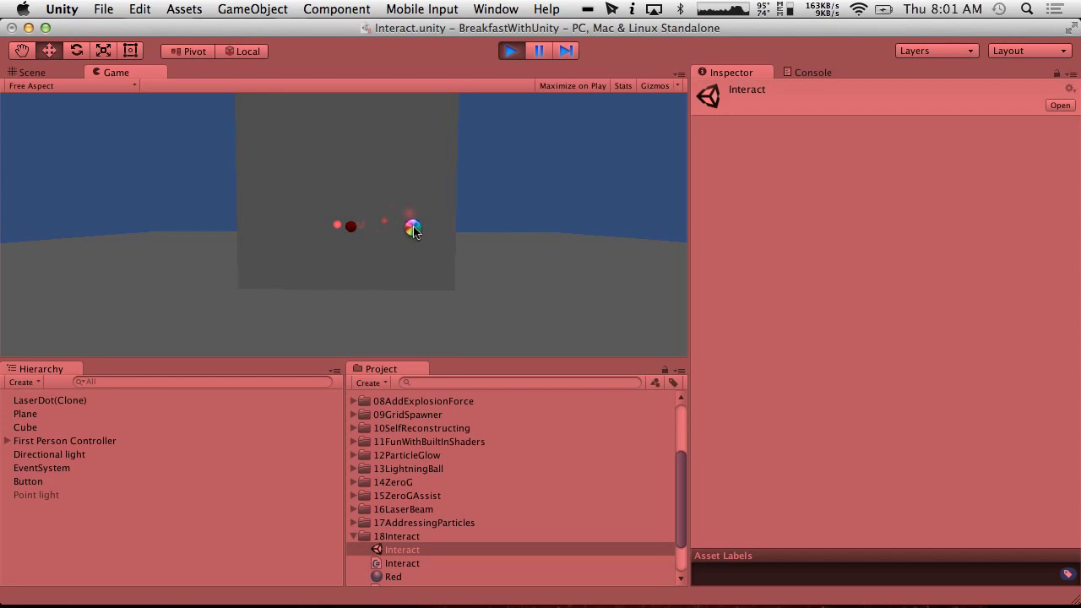
Play-test the Interact scene by walking up to the red button and toggling the point light repeatedly, ending with play mode stopped.
{"action": "key", "text": "w"}
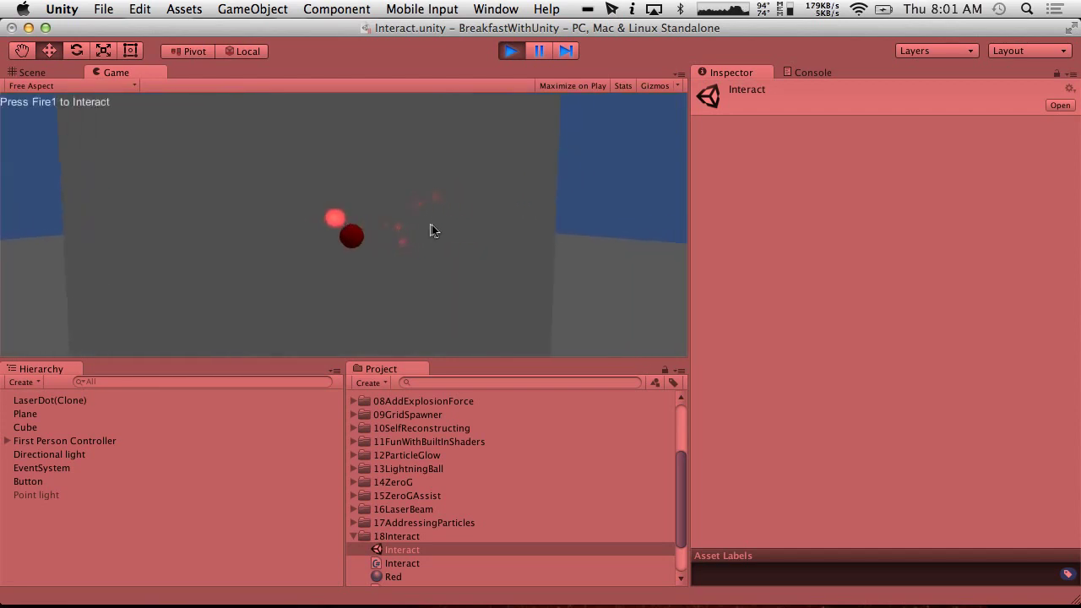
{"action": "key", "text": "s"}
{"action": "key", "text": "w"}
{"action": "left_click", "coordinate": [411, 233]}
{"action": "key", "text": "s"}
{"action": "left_click", "coordinate": [416, 233]}
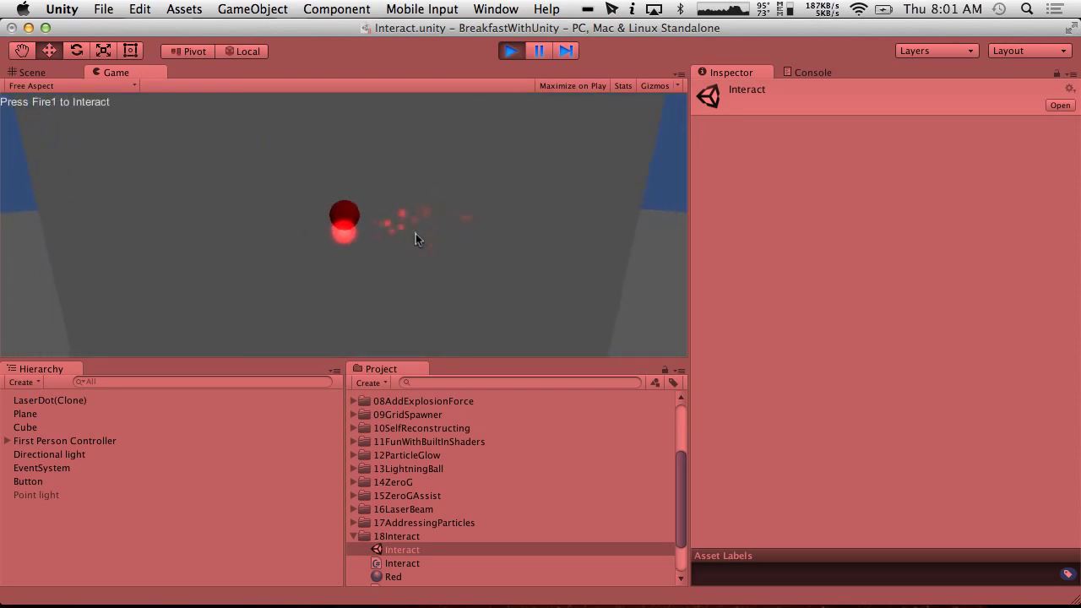
{"action": "left_click", "coordinate": [409, 232]}
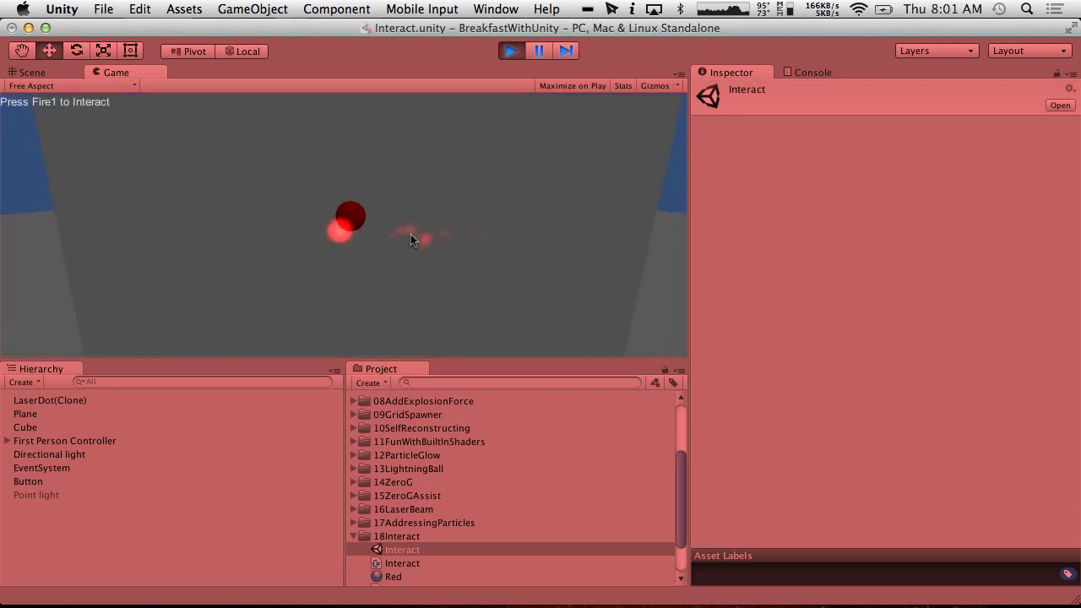
{"action": "key", "text": "w"}
{"action": "left_click", "coordinate": [410, 234]}
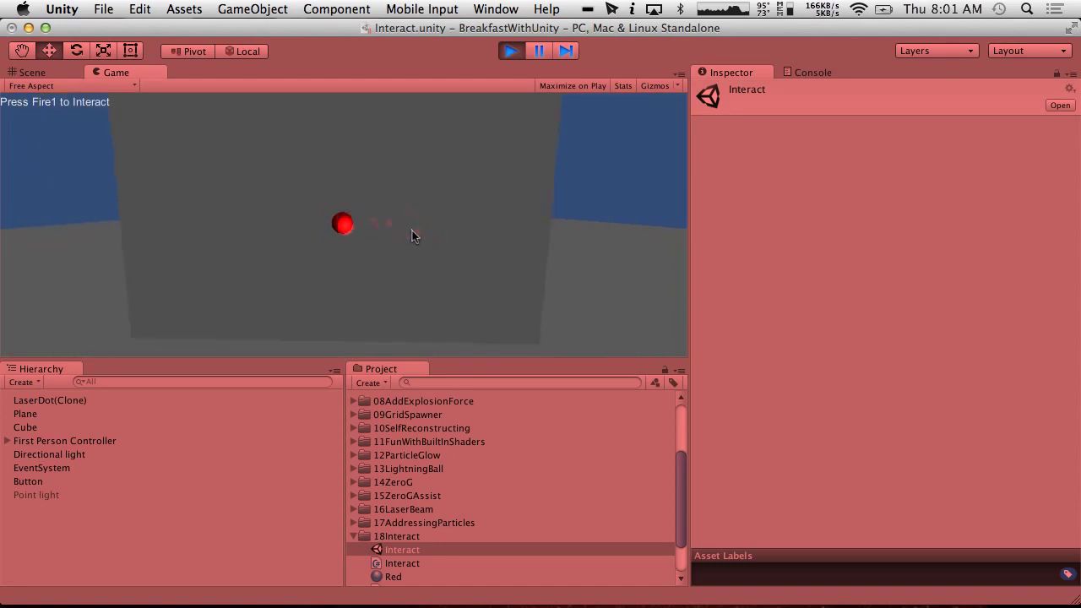
{"action": "left_click", "coordinate": [423, 228]}
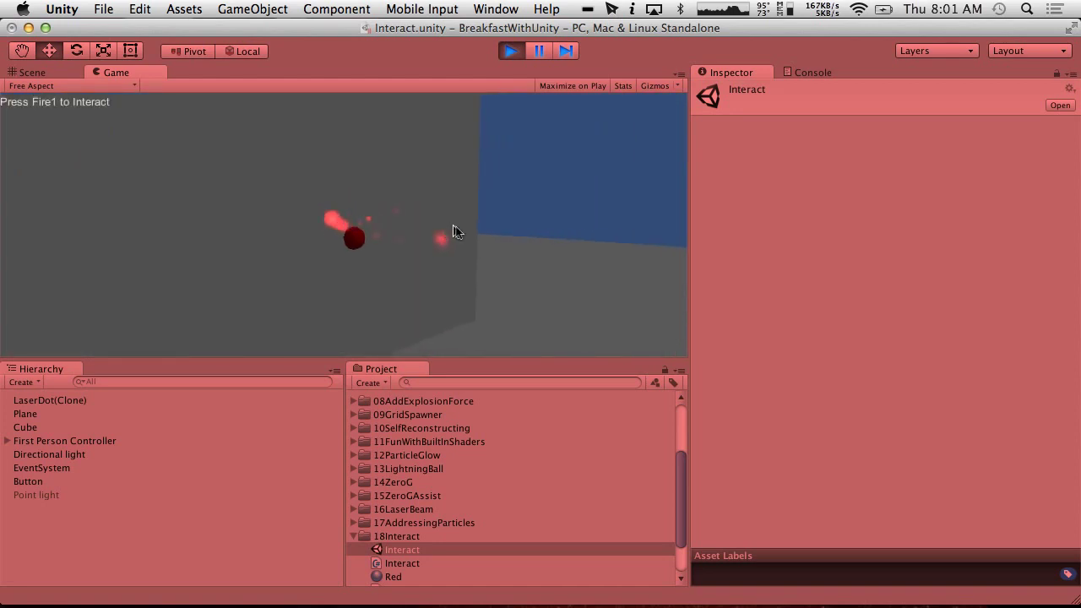
{"action": "left_click", "coordinate": [415, 228]}
{"action": "left_click", "coordinate": [415, 229]}
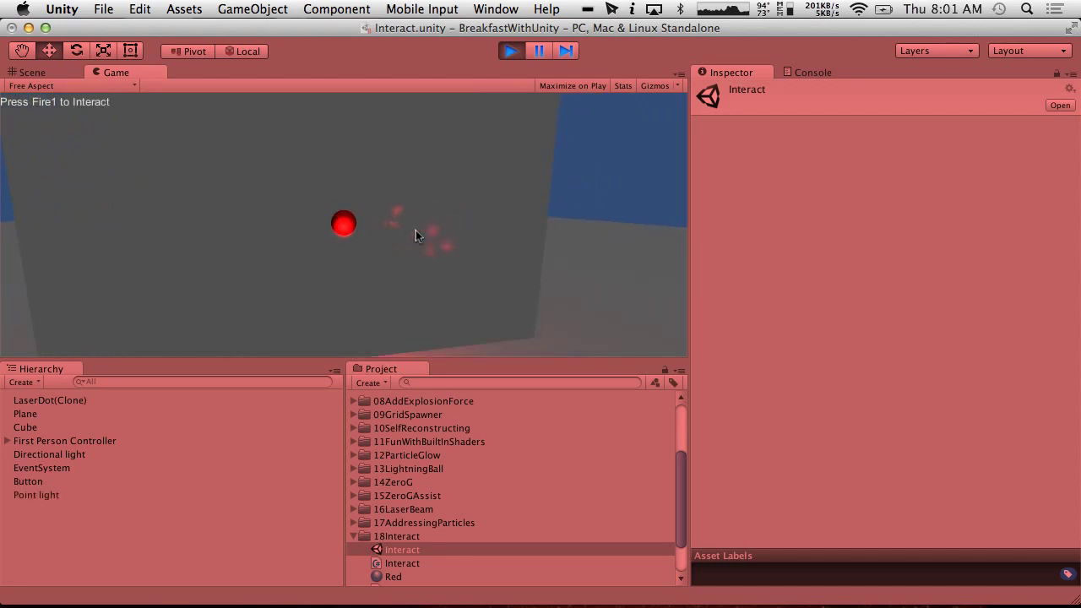
{"action": "left_click", "coordinate": [415, 228]}
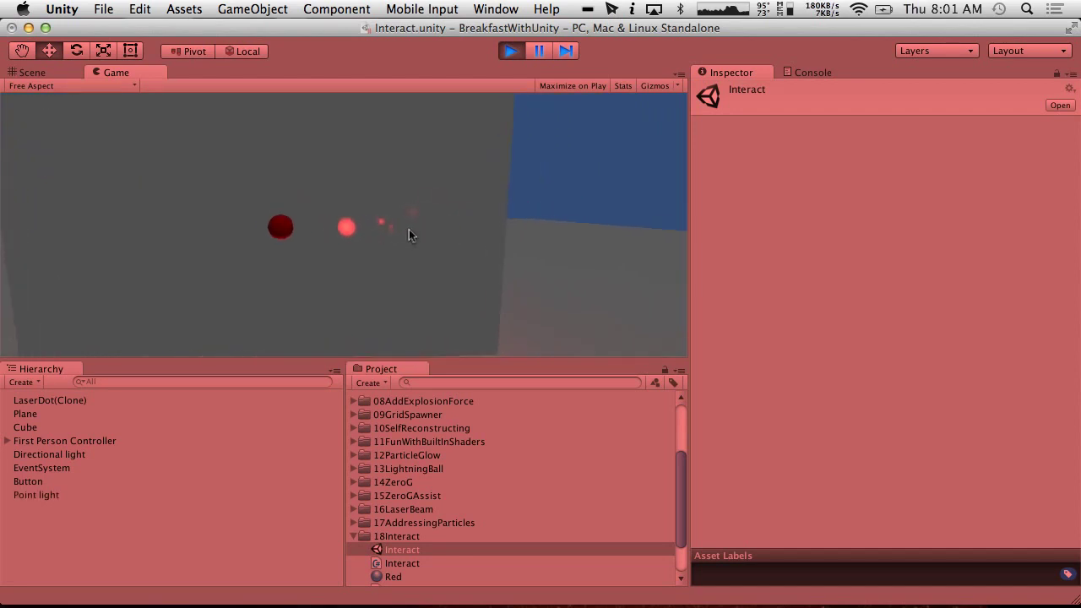
{"action": "left_click", "coordinate": [395, 229]}
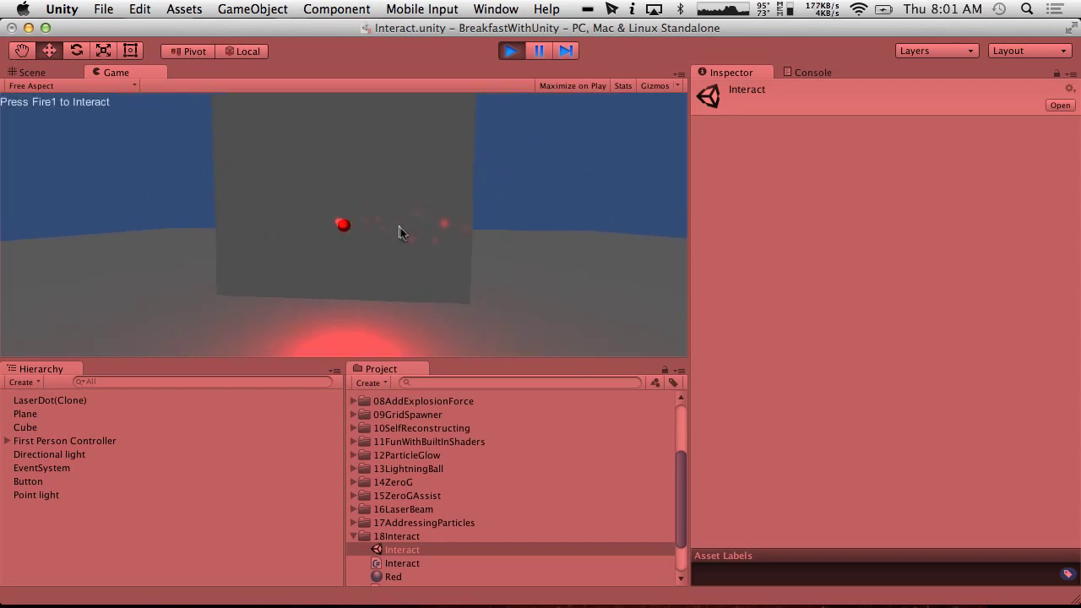
{"action": "left_click", "coordinate": [401, 228]}
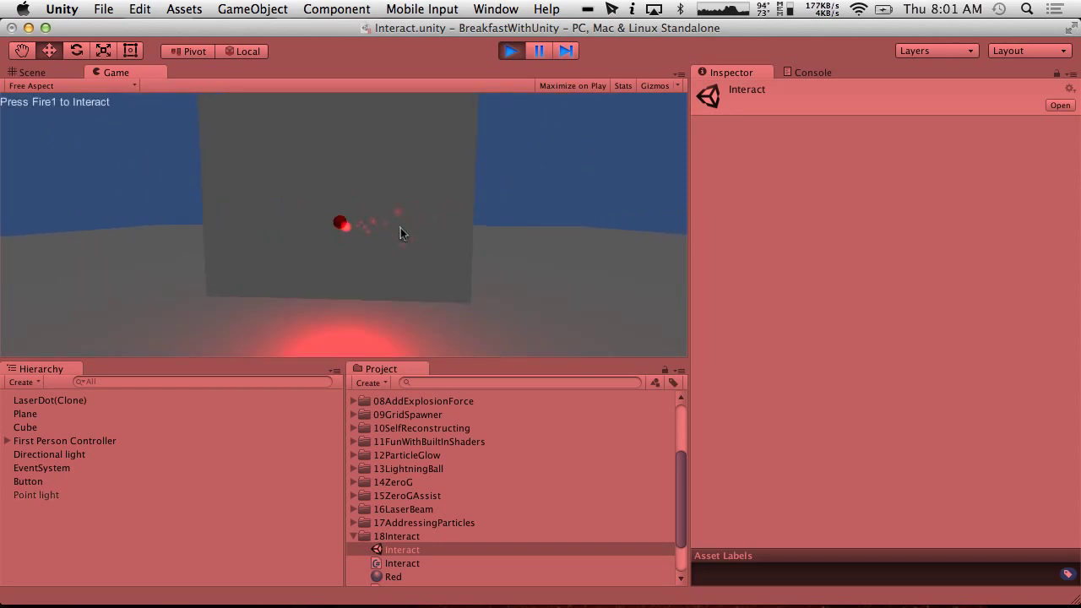
{"action": "left_click", "coordinate": [511, 51]}
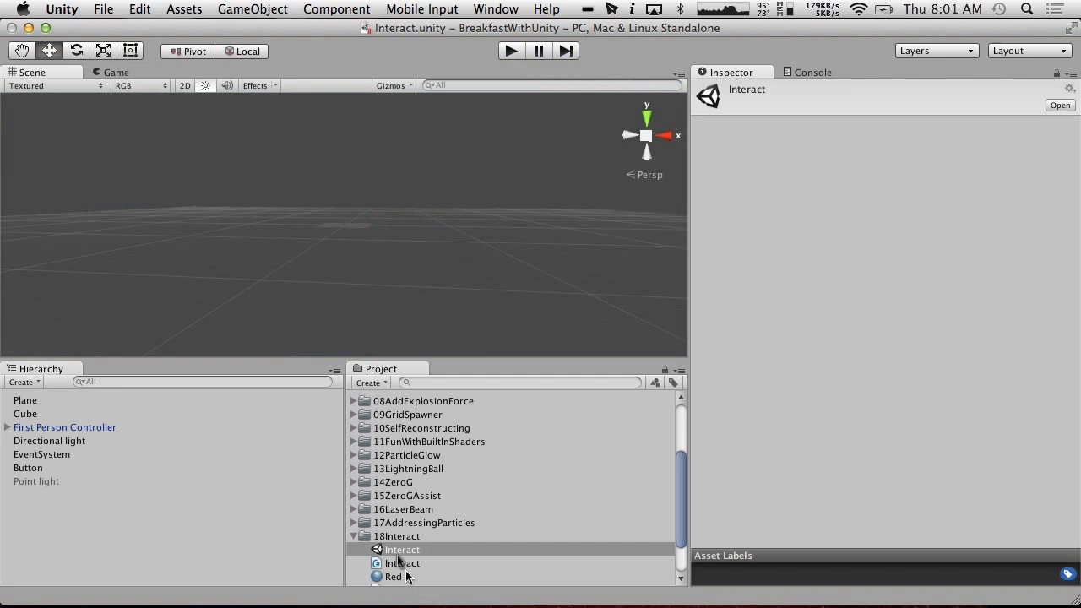
Duplicate the Interact scene in the 18Interact folder and name the copy CameraSwitch.
{"action": "scroll", "coordinate": [398, 562], "scroll_direction": "down", "scroll_amount": 2}
{"action": "left_click", "coordinate": [376, 483]}
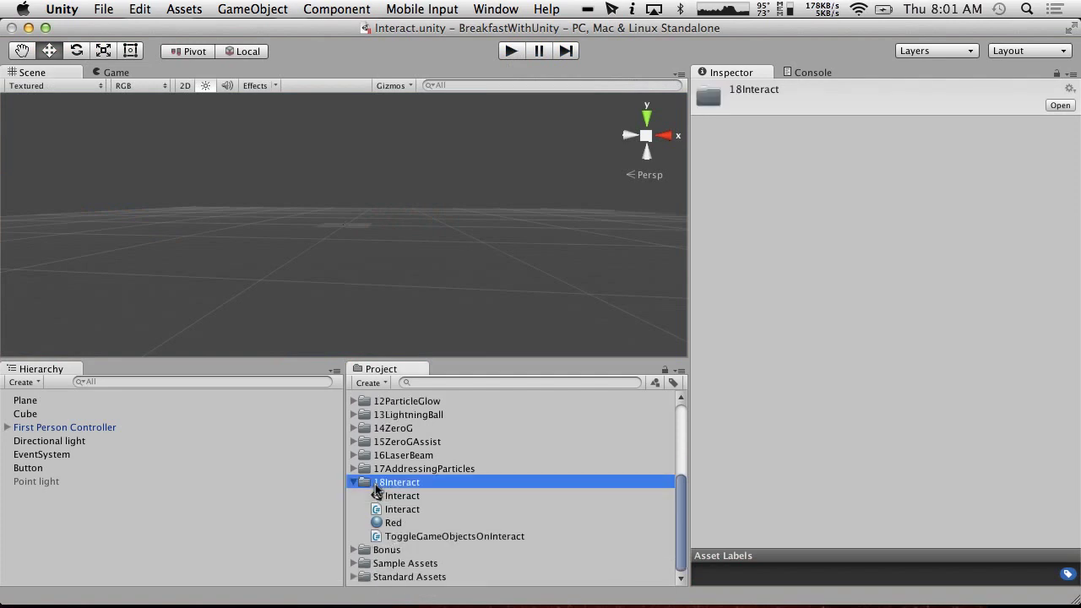
{"action": "left_click", "coordinate": [392, 498]}
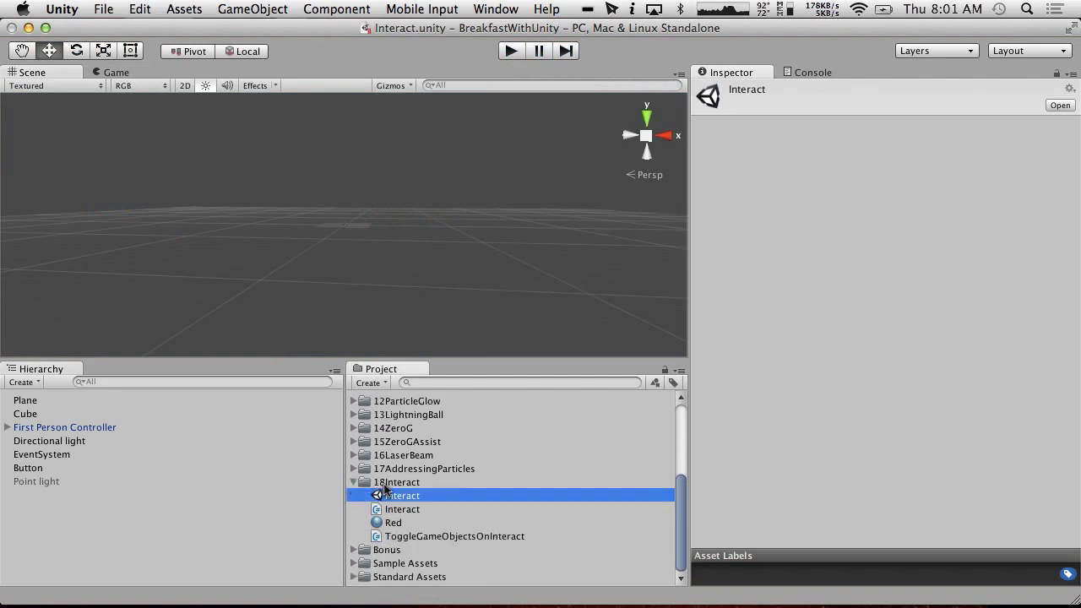
{"action": "key", "text": "super+d"}
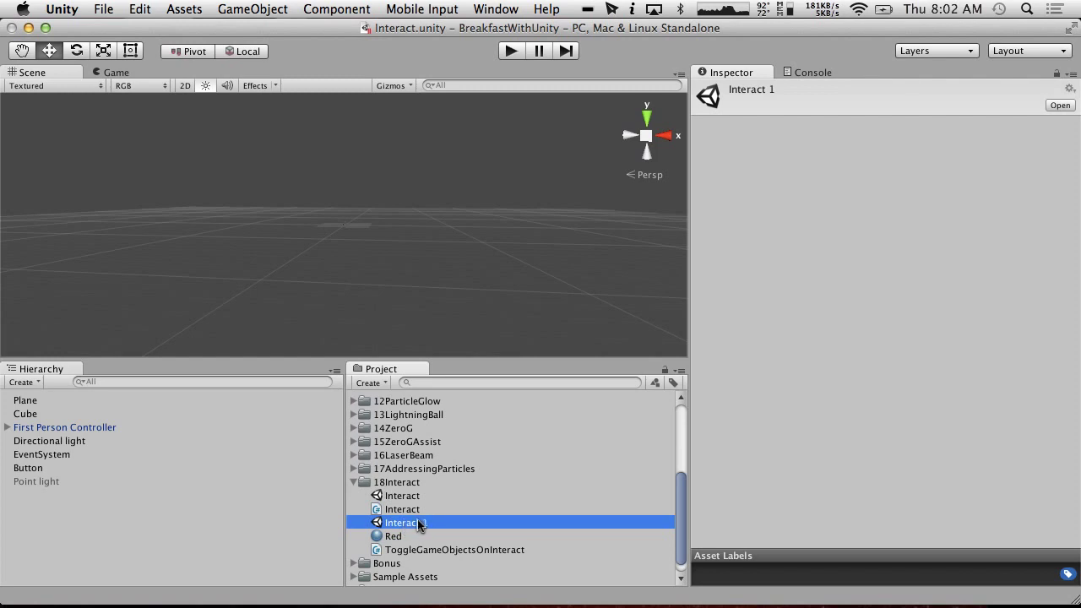
{"action": "left_click", "coordinate": [431, 523]}
{"action": "type", "text": "Ca"}
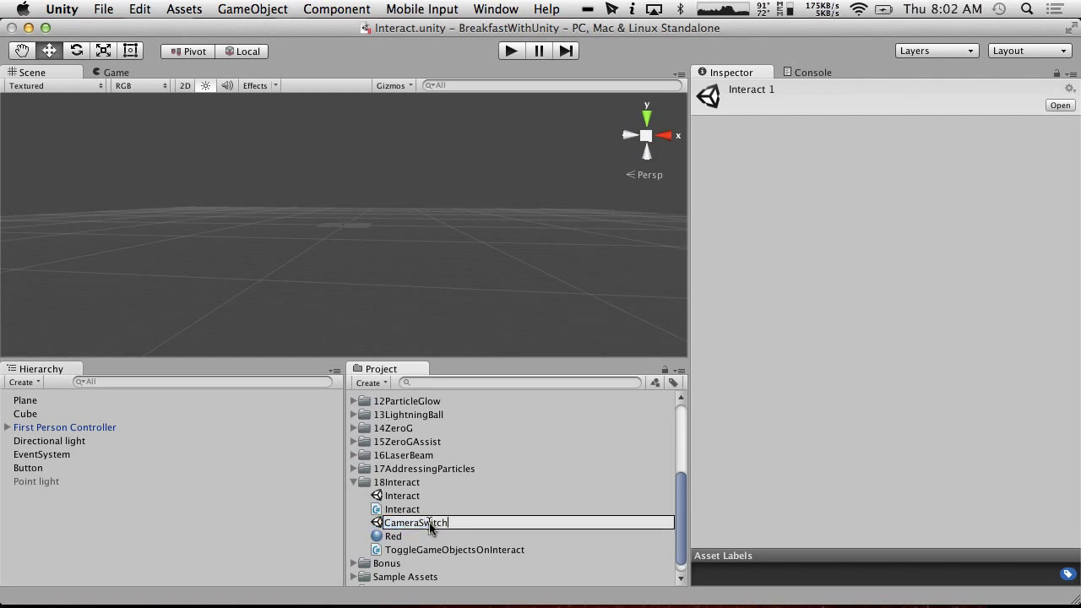
{"action": "type", "text": "meraSwitch"}
{"action": "key", "text": "Return"}
Create a project folder named 19CameraSwitch outside 18Interact and move the CameraSwitch scene into it.
{"action": "mouse_move", "coordinate": [397, 498]}
{"action": "left_mouse_down"}
{"action": "mouse_move", "coordinate": [397, 531]}
{"action": "mouse_move", "coordinate": [398, 503]}
{"action": "left_mouse_up"}
{"action": "left_click", "coordinate": [370, 383]}
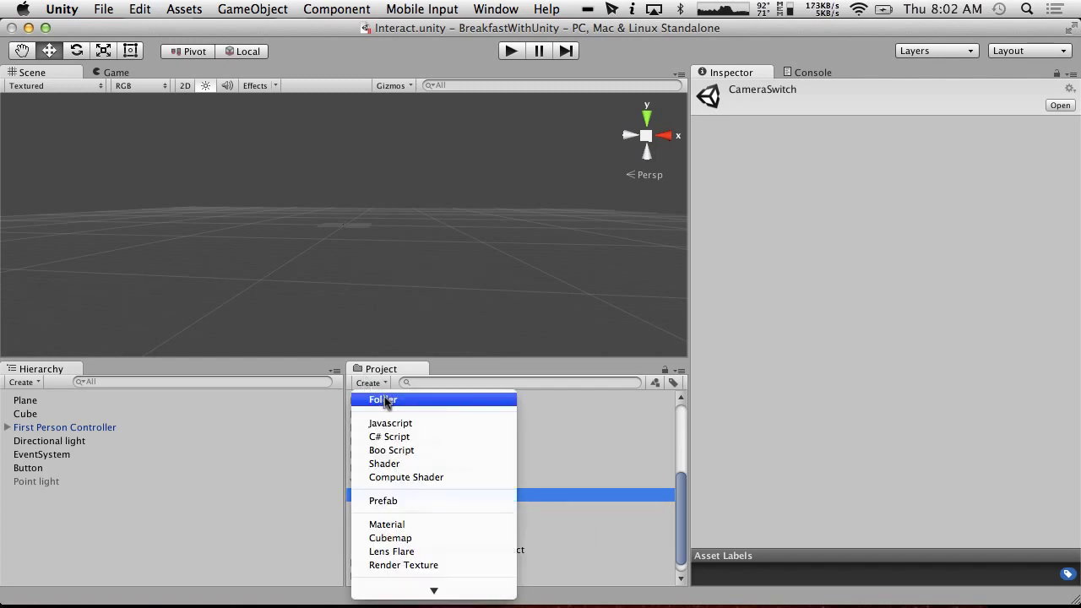
{"action": "left_click", "coordinate": [383, 400]}
{"action": "type", "text": "19CameraSwitch"}
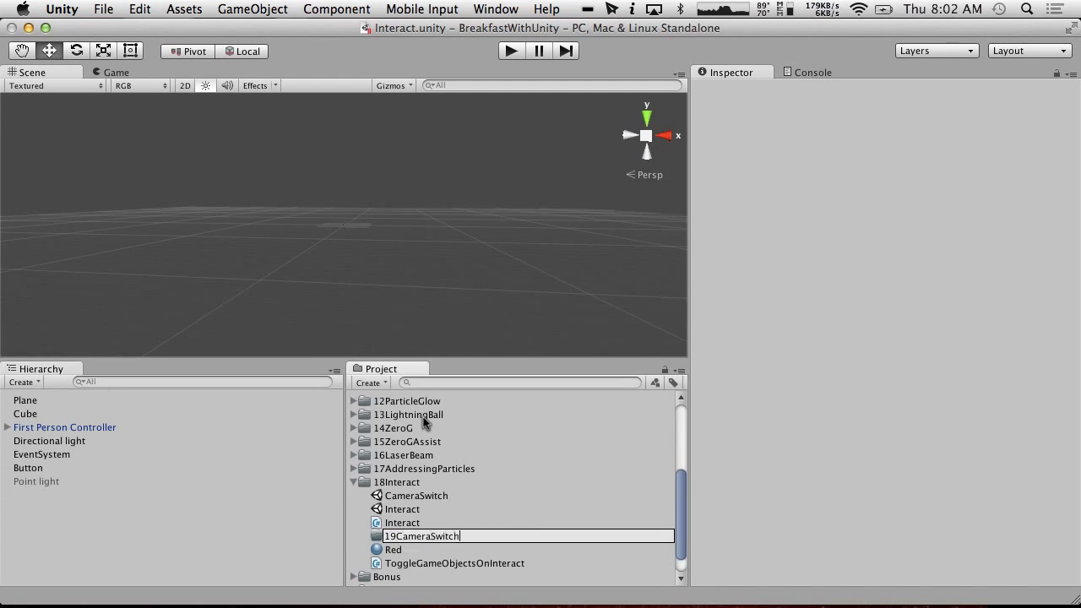
{"action": "key", "text": "Return"}
{"action": "left_click_drag", "start_coordinate": [406, 510], "coordinate": [401, 554]}
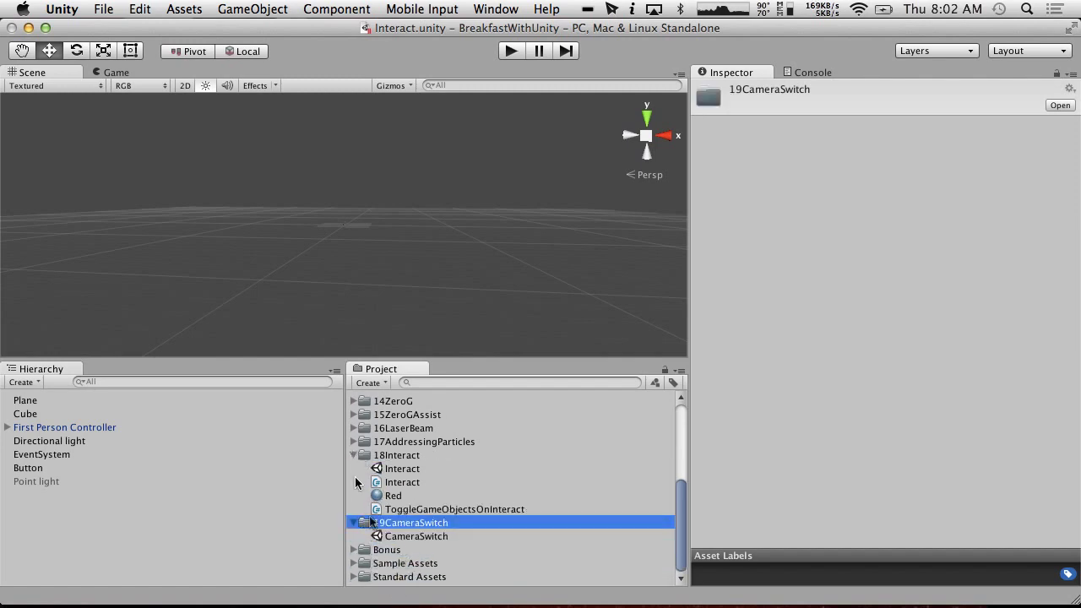
Open the CameraSwitch scene and briefly play-test it by walking toward the red button.
{"action": "double_click", "coordinate": [418, 538]}
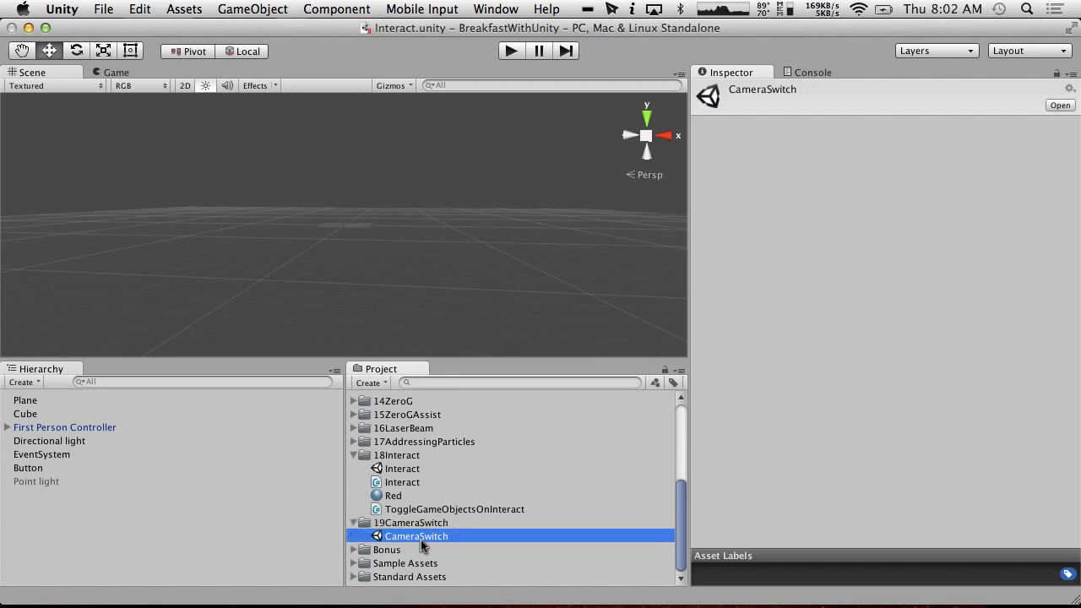
{"action": "left_click", "coordinate": [355, 456]}
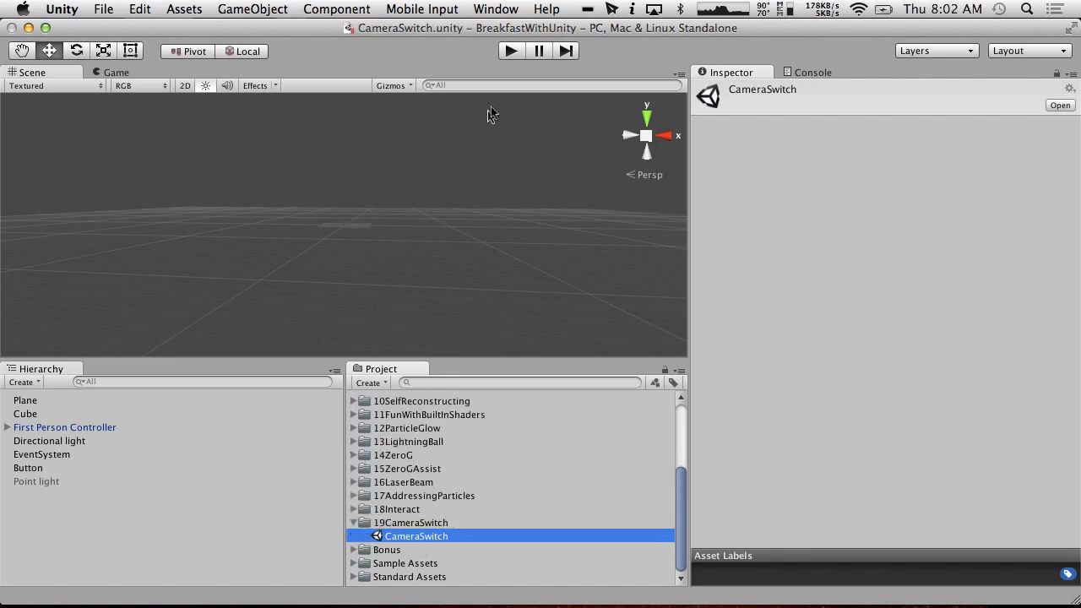
{"action": "left_click", "coordinate": [513, 49]}
{"action": "key", "text": "w"}
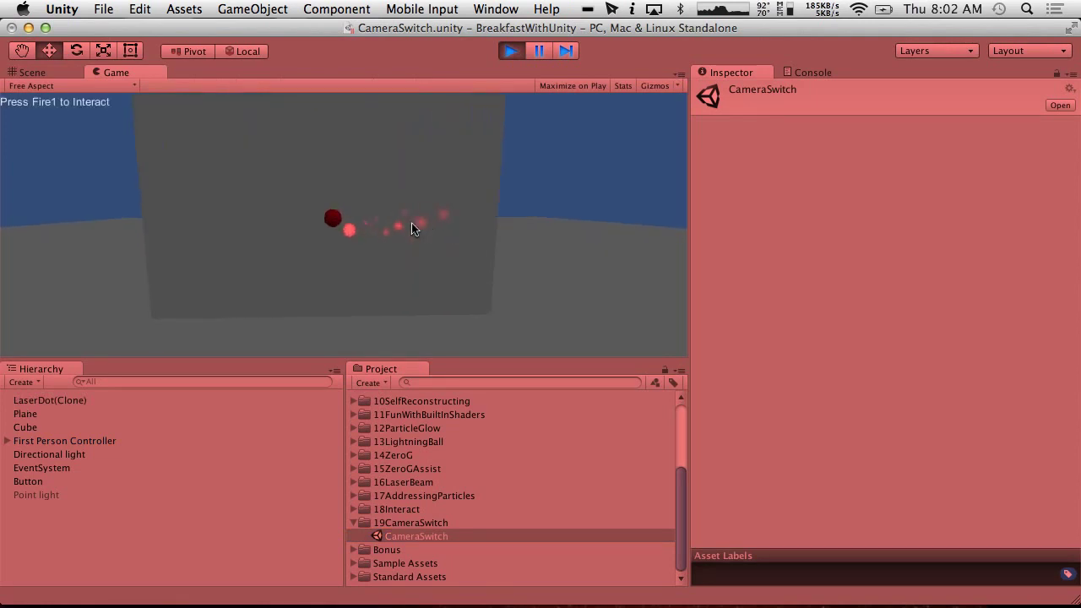
{"action": "left_click", "coordinate": [511, 50]}
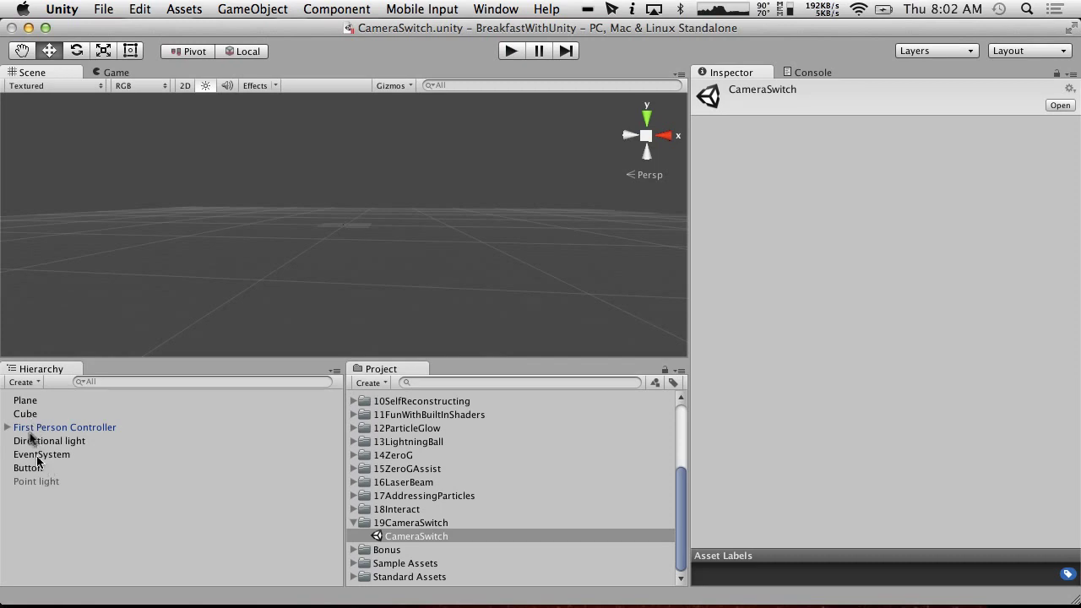
Add a Quad to the scene and move it along X to about 1.13, beside the player capsule.
{"action": "left_click", "coordinate": [23, 382]}
{"action": "mouse_move", "coordinate": [47, 429]}
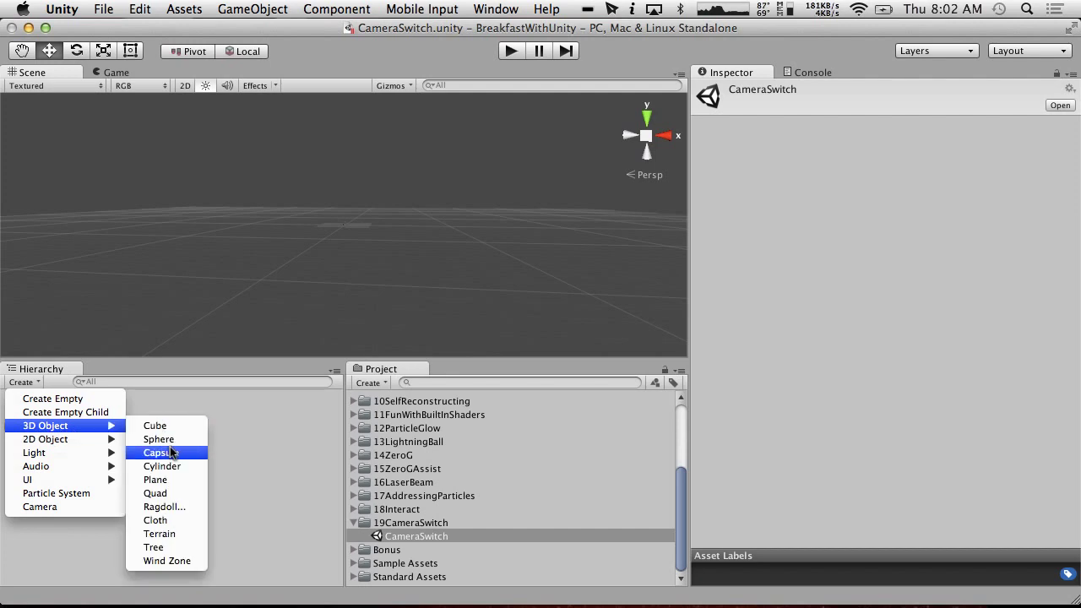
{"action": "left_click", "coordinate": [178, 496]}
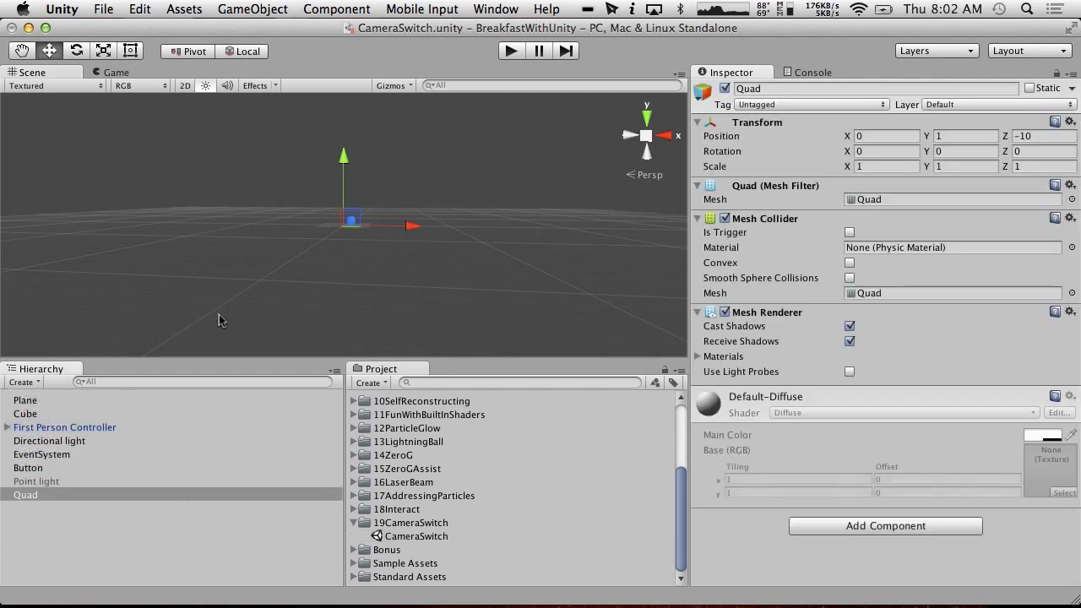
{"action": "key", "text": "f"}
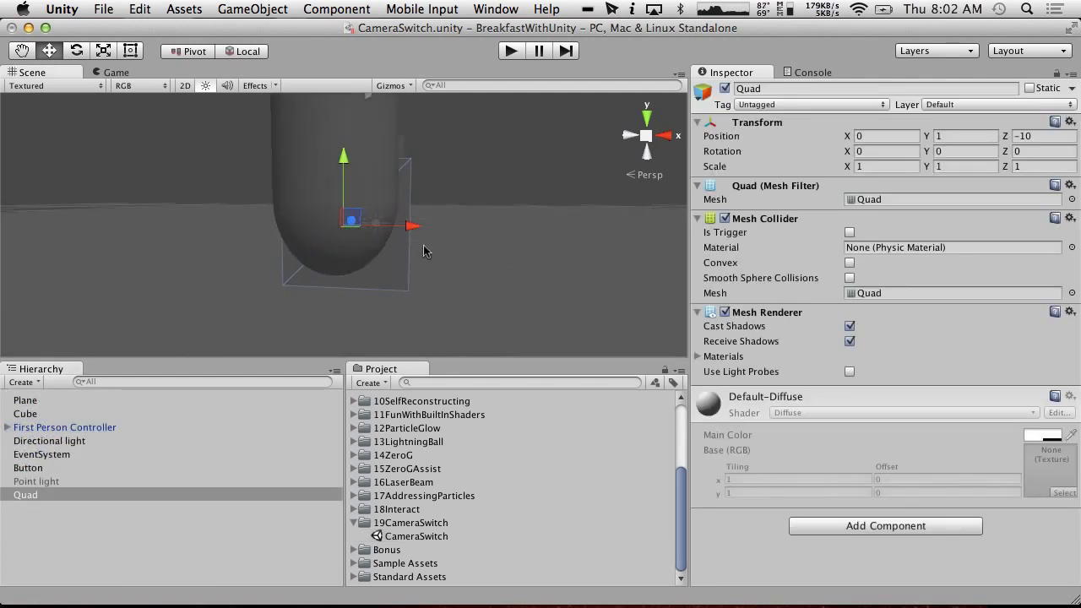
{"action": "left_click_drag", "start_coordinate": [456, 233], "coordinate": [301, 229], "text": "alt"}
{"action": "left_click_drag", "start_coordinate": [399, 233], "coordinate": [498, 241]}
{"action": "key", "text": "f"}
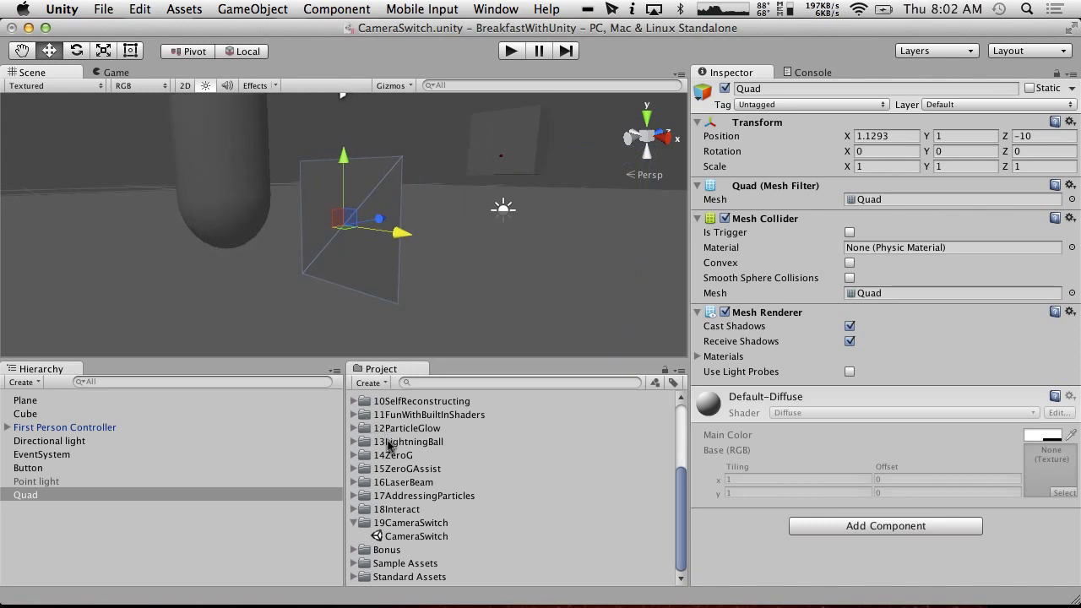
Look through the 13LightningBall folder and its neighbouring example folders for a texture suitable for the quad.
{"action": "left_click", "coordinate": [358, 443]}
{"action": "left_click", "coordinate": [354, 442]}
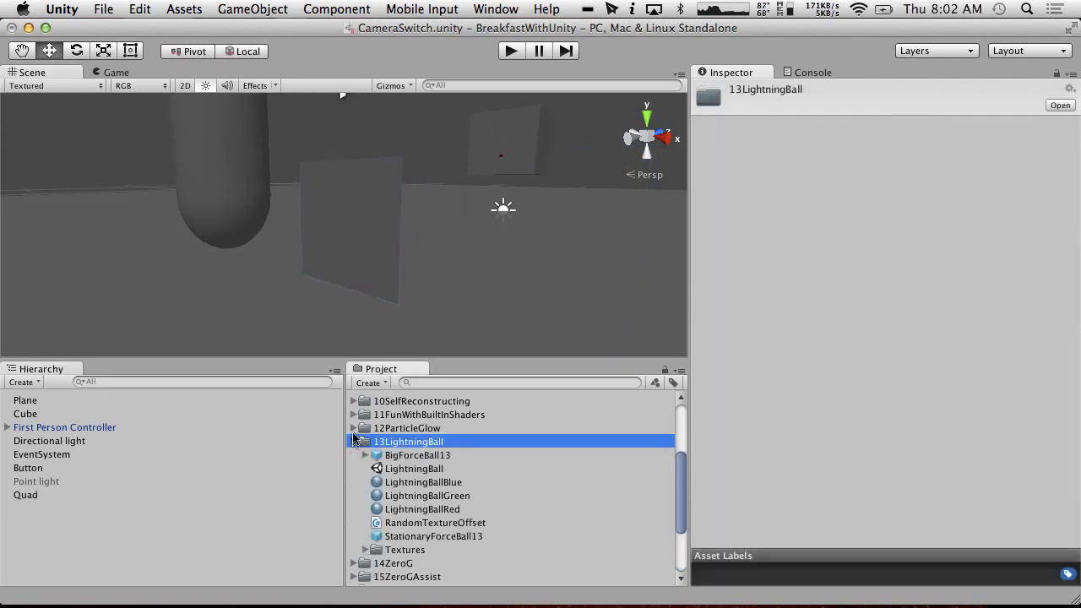
{"action": "left_click", "coordinate": [353, 429]}
{"action": "left_click", "coordinate": [354, 428]}
{"action": "left_click", "coordinate": [354, 415]}
{"action": "left_click", "coordinate": [354, 415]}
{"action": "left_click", "coordinate": [365, 550]}
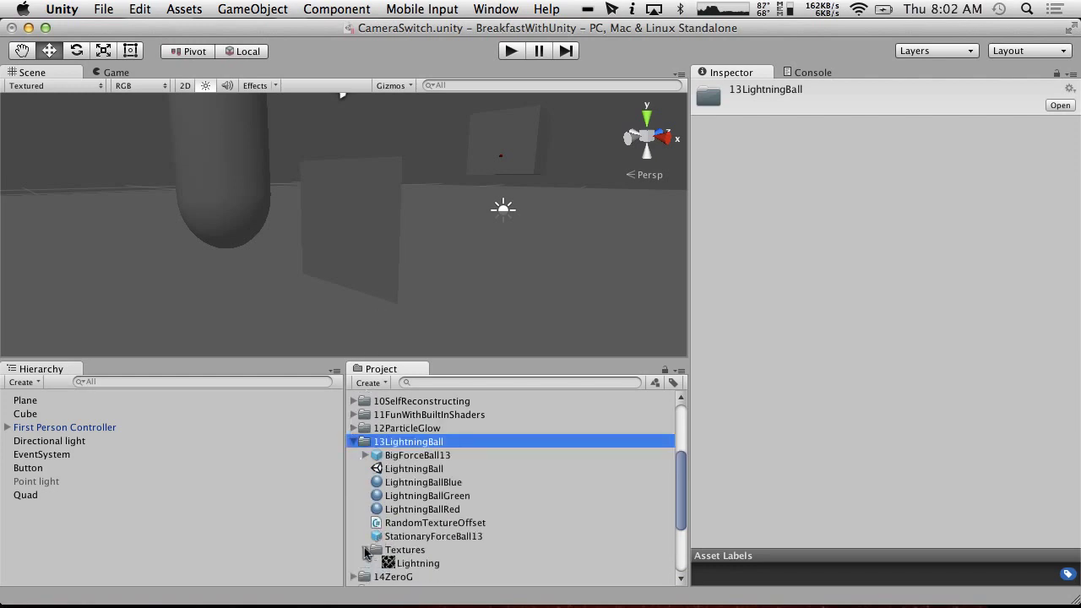
{"action": "scroll", "coordinate": [366, 552], "scroll_direction": "down", "scroll_amount": 5}
{"action": "scroll", "coordinate": [366, 549], "scroll_direction": "up", "scroll_amount": 8}
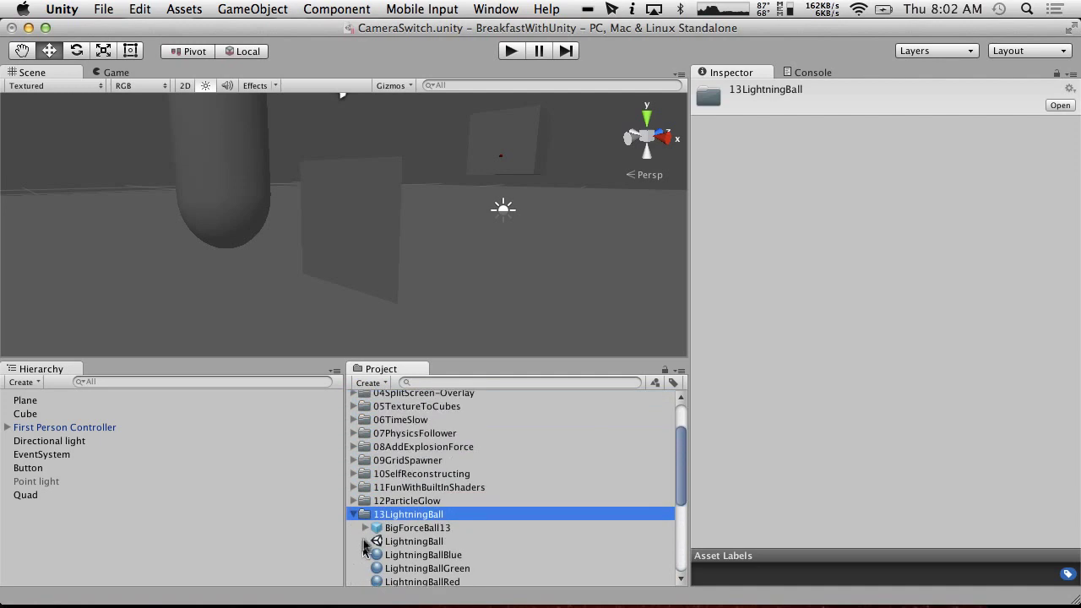
Duplicate the noise texture from 11FunWithBuiltInShaders, placing the copy in the 19CameraSwitch folder under the name noise.
{"action": "left_click", "coordinate": [354, 501]}
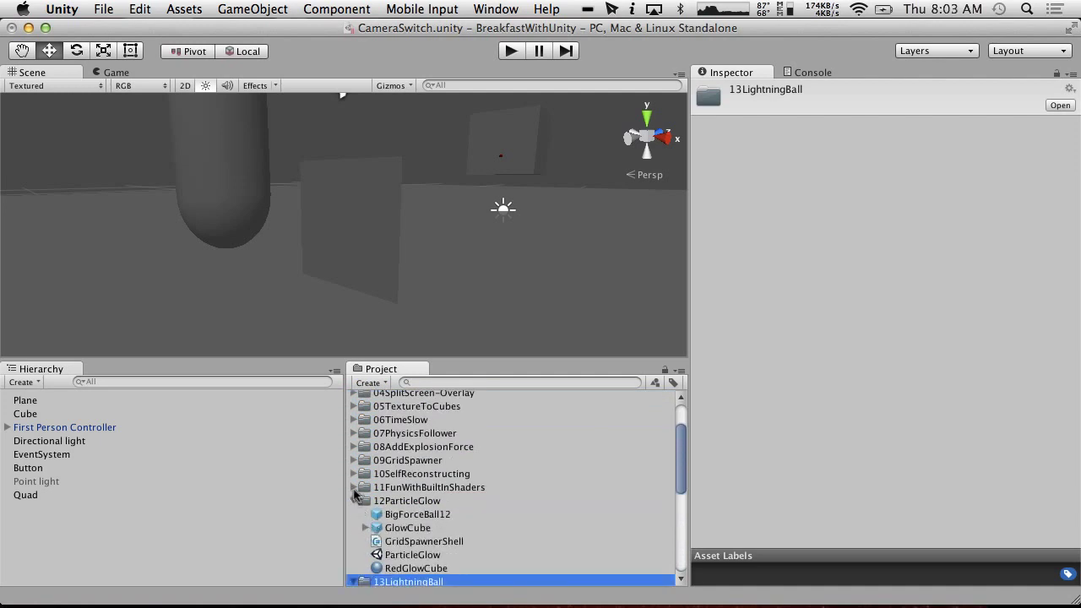
{"action": "left_click", "coordinate": [354, 487]}
{"action": "left_click", "coordinate": [365, 555]}
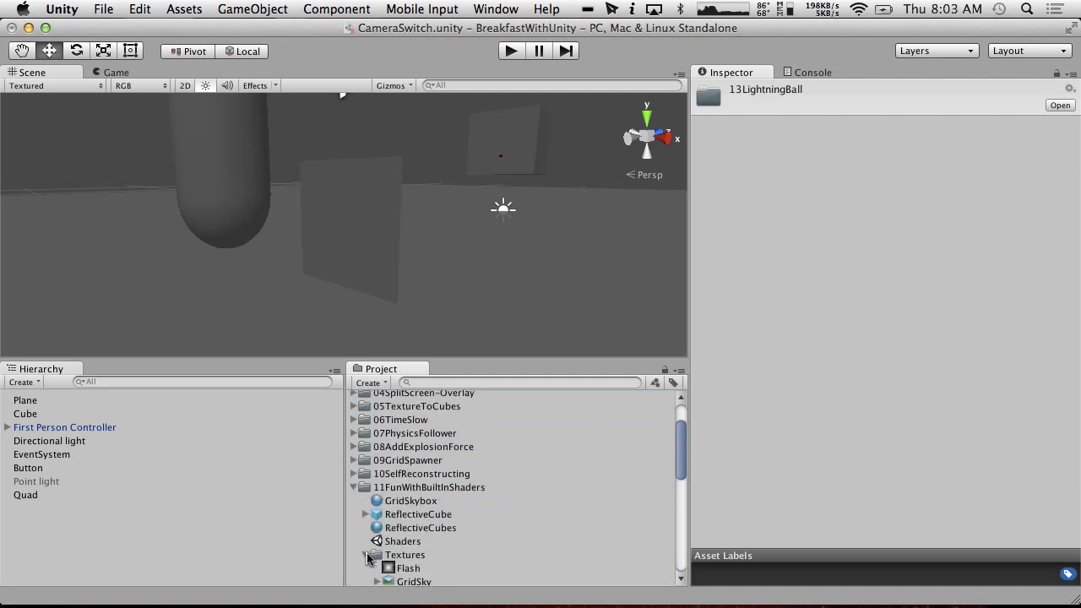
{"action": "scroll", "coordinate": [368, 559], "scroll_direction": "down", "scroll_amount": 4}
{"action": "left_click", "coordinate": [407, 477]}
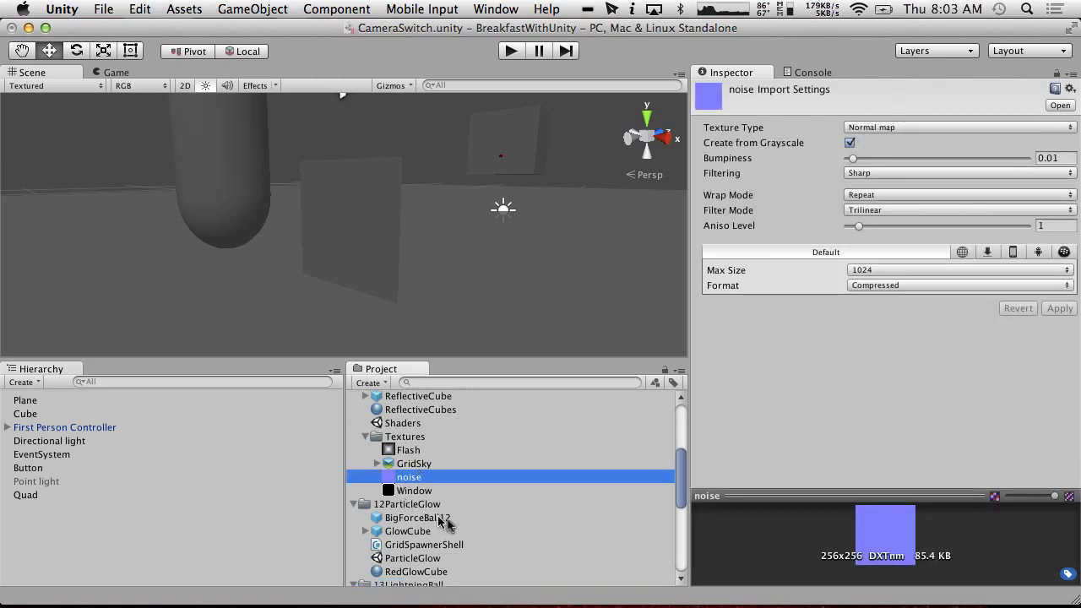
{"action": "key", "text": "super+d"}
{"action": "left_click_drag", "start_coordinate": [414, 497], "coordinate": [401, 525]}
{"action": "left_click", "coordinate": [419, 537]}
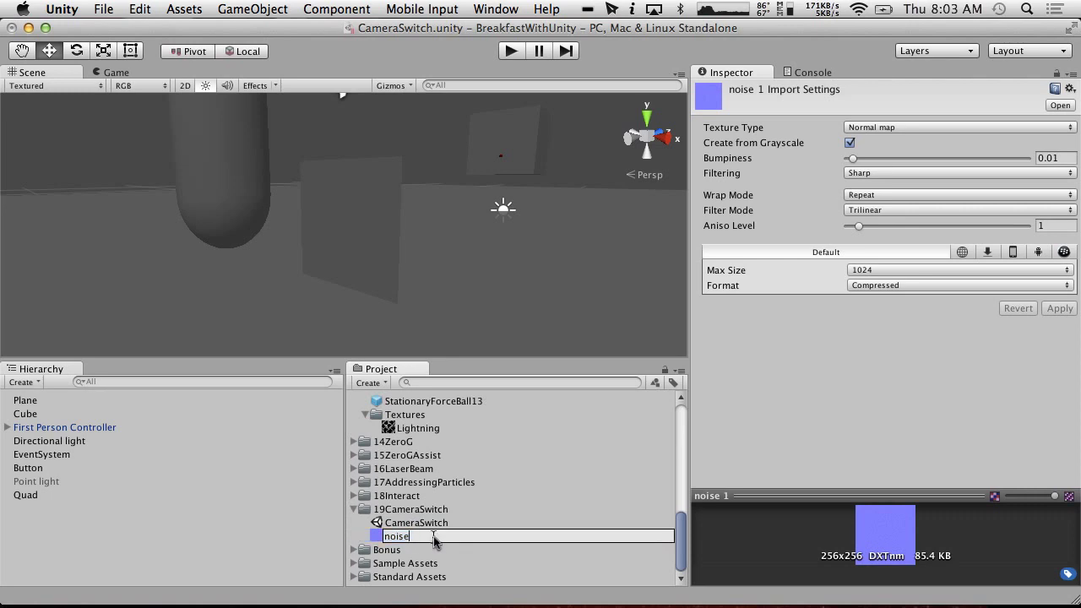
{"action": "key", "text": "Return"}
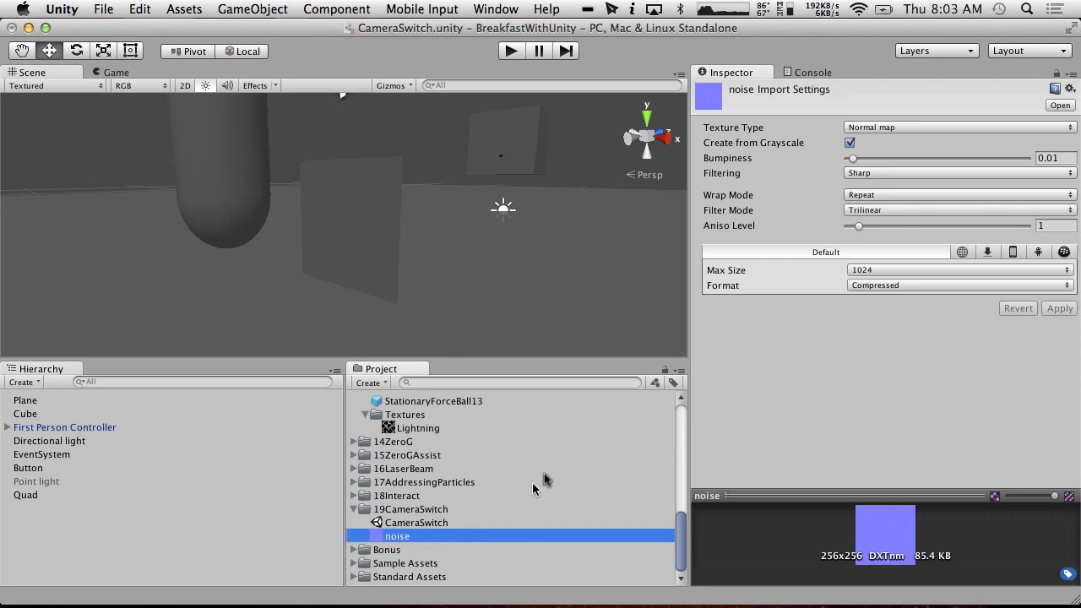
Change the copied noise image's texture type to Texture and apply the import settings.
{"action": "left_click", "coordinate": [929, 127]}
{"action": "left_click", "coordinate": [902, 113]}
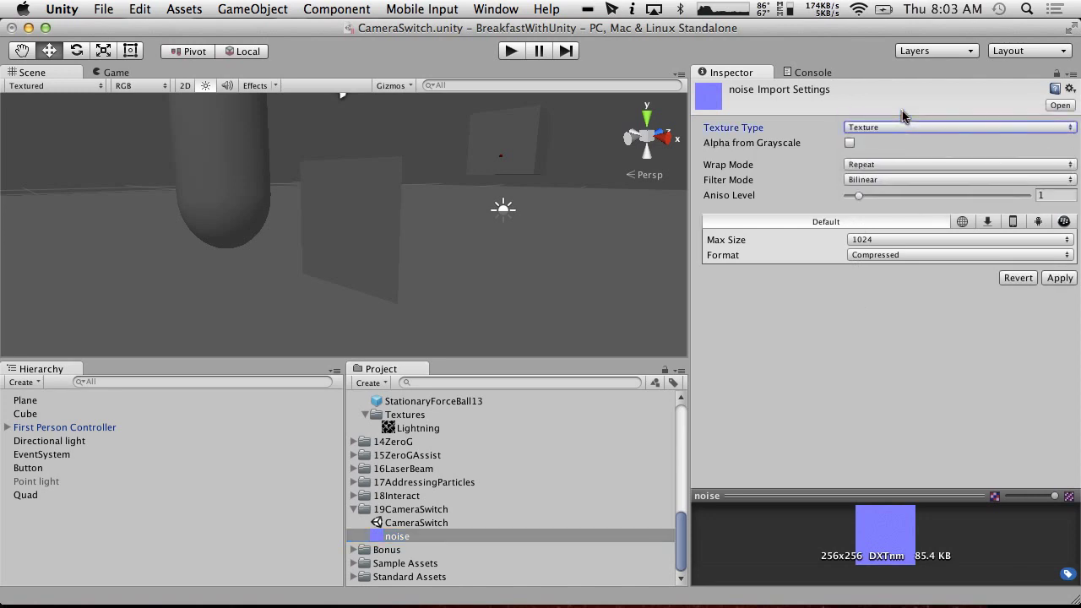
{"action": "left_click", "coordinate": [1052, 278]}
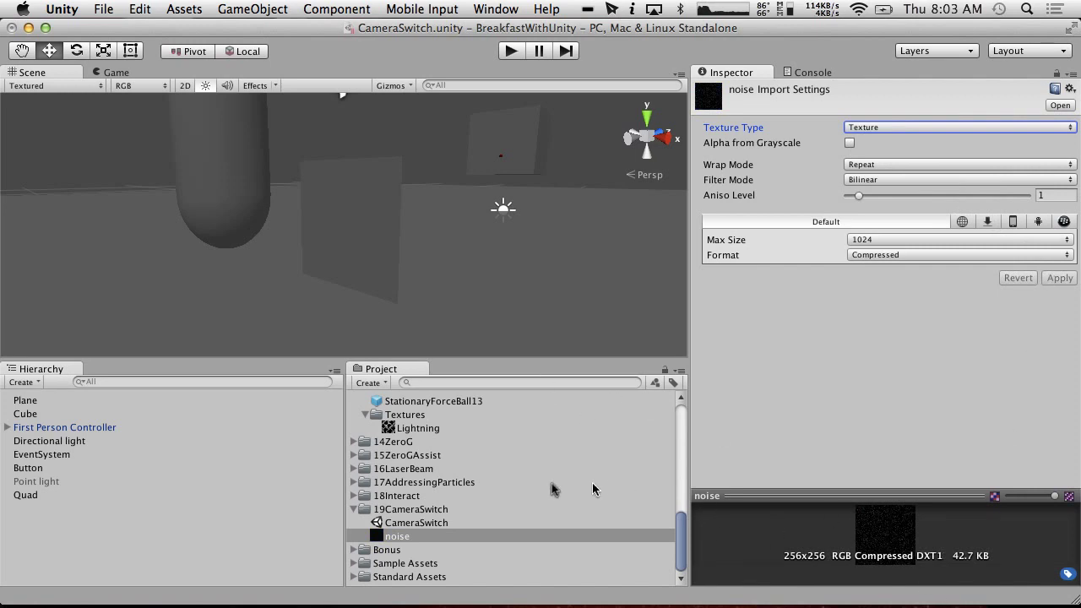
Apply the noise texture from the 19CameraSwitch folder to the quad in the scene.
{"action": "left_click", "coordinate": [377, 534]}
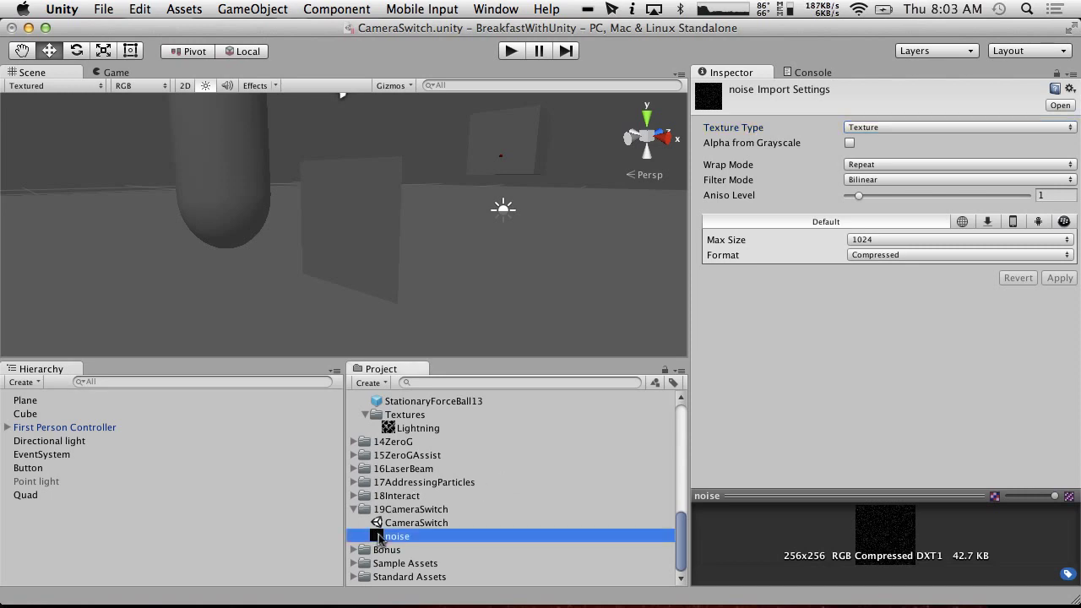
{"action": "left_click_drag", "start_coordinate": [371, 244], "coordinate": [355, 235]}
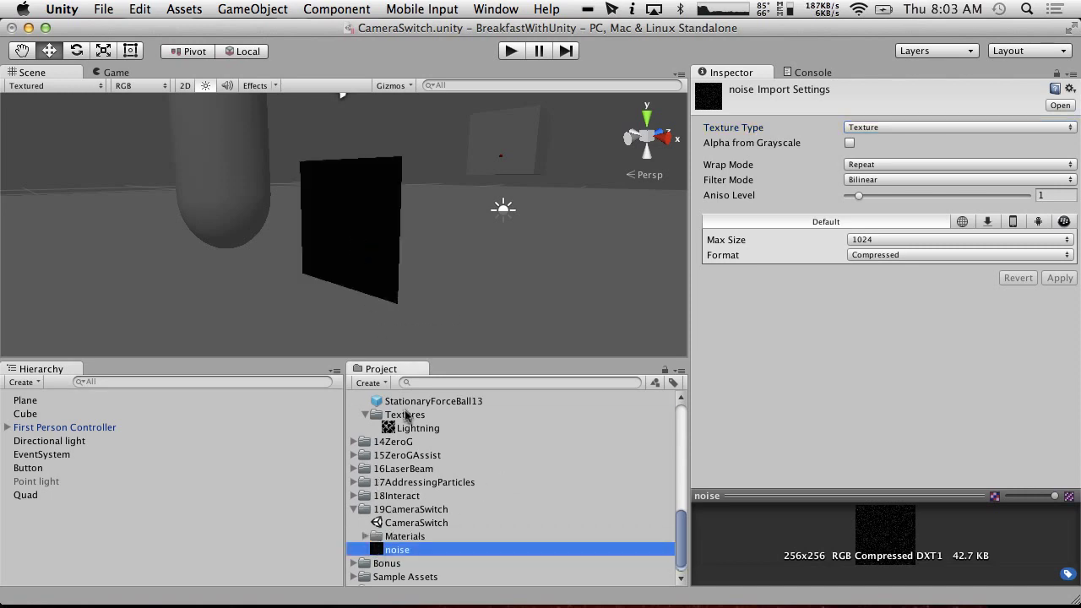
{"action": "scroll", "coordinate": [373, 274], "scroll_direction": "up", "scroll_amount": 6}
{"action": "left_click_drag", "start_coordinate": [397, 250], "coordinate": [862, 254], "text": "alt"}
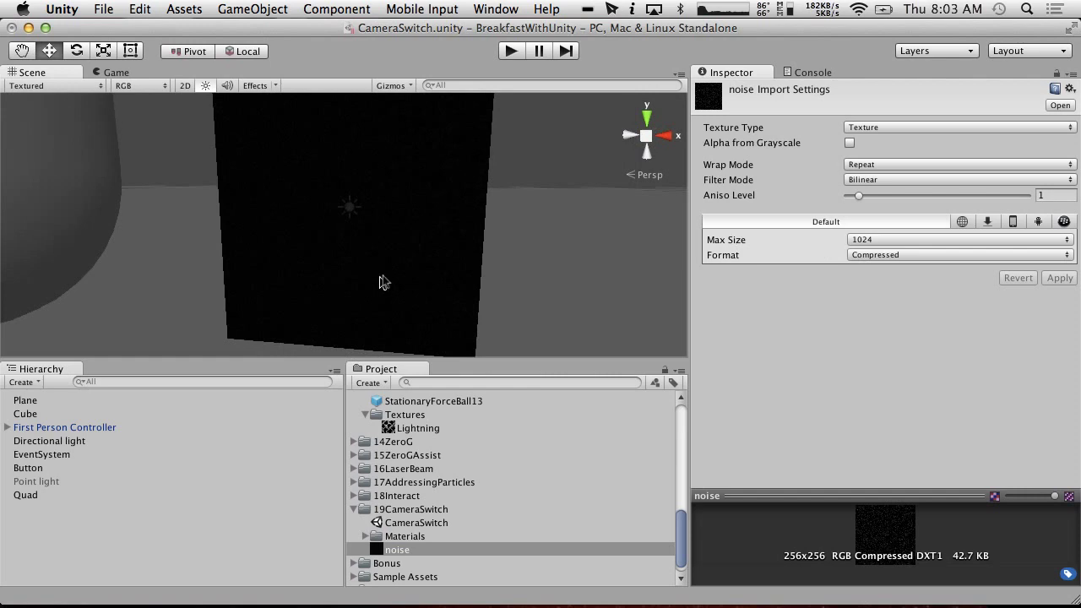
Change the shader of the noise material in 19CameraSwitch's Materials folder to Unlit/Texture.
{"action": "left_click", "coordinate": [349, 287]}
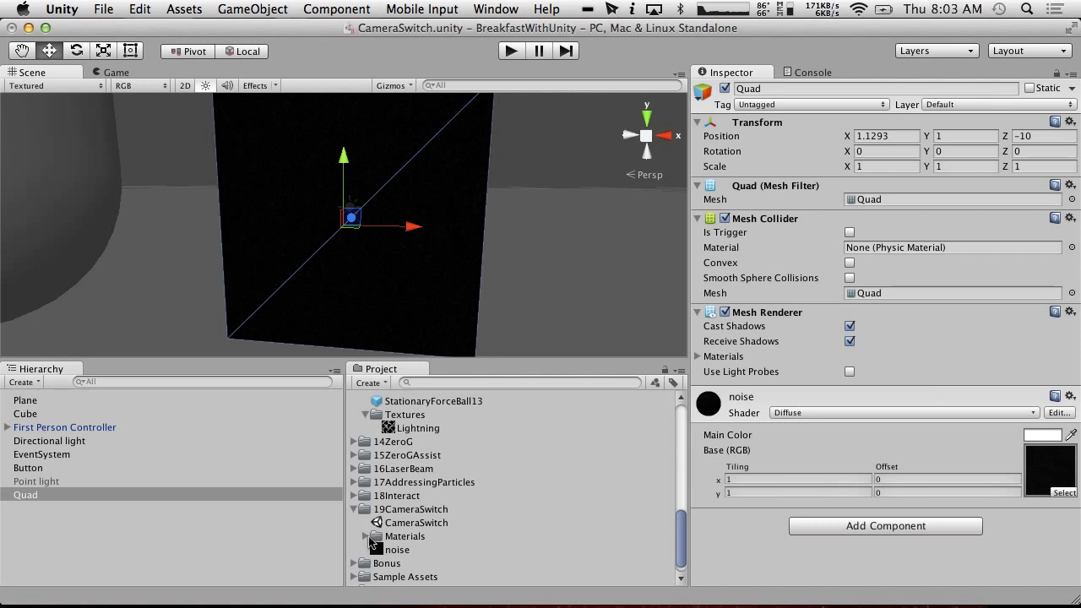
{"action": "left_click", "coordinate": [367, 538]}
{"action": "left_click", "coordinate": [408, 550]}
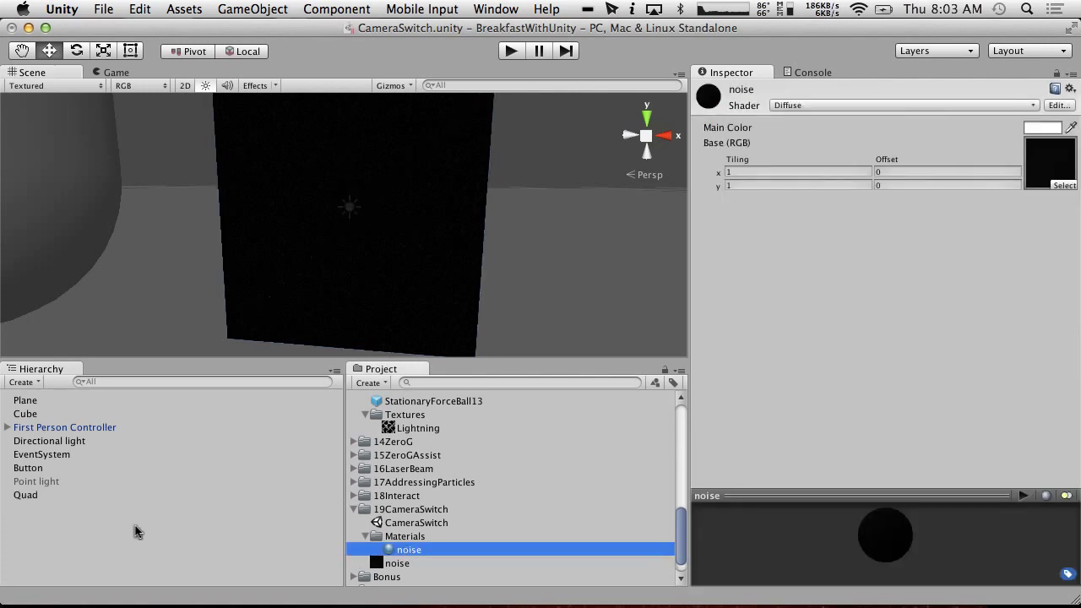
{"action": "left_click", "coordinate": [874, 108]}
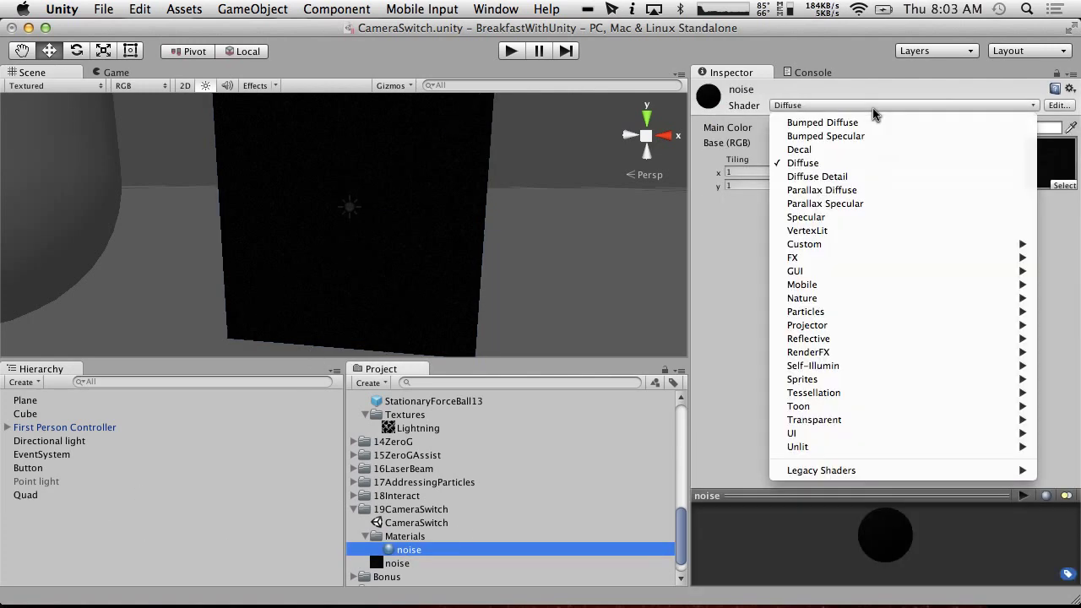
{"action": "mouse_move", "coordinate": [919, 447]}
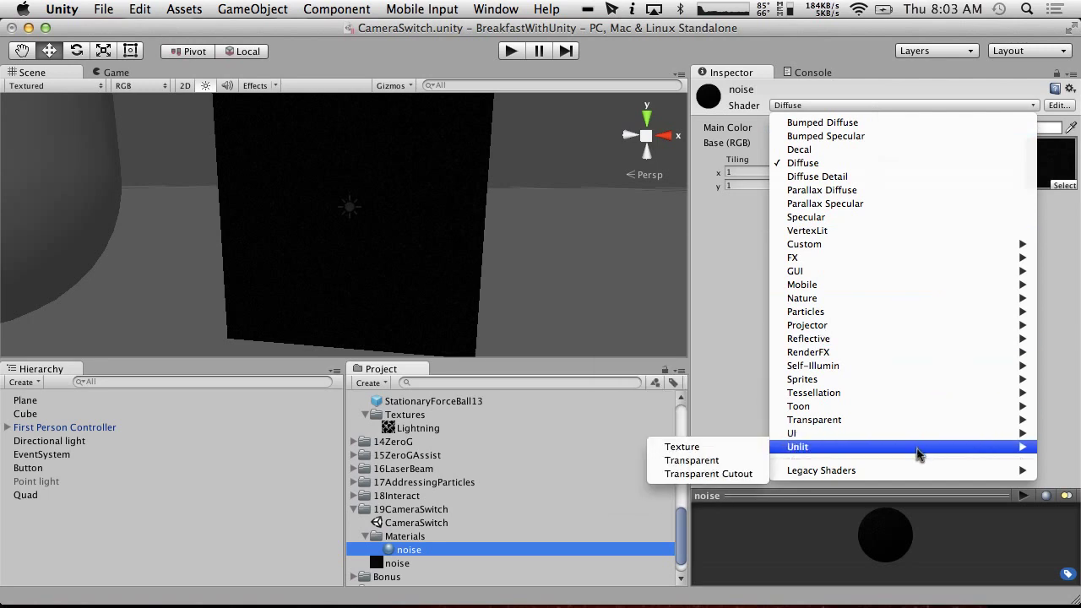
{"action": "left_click", "coordinate": [743, 446]}
{"action": "left_click_drag", "start_coordinate": [436, 176], "coordinate": [507, 253], "text": "alt"}
Find the RandomTextureOffset script in the 13LightningBall folder and add it to the Quad as a Random Texture Offset component.
{"action": "scroll", "coordinate": [420, 504], "scroll_direction": "up", "scroll_amount": 8}
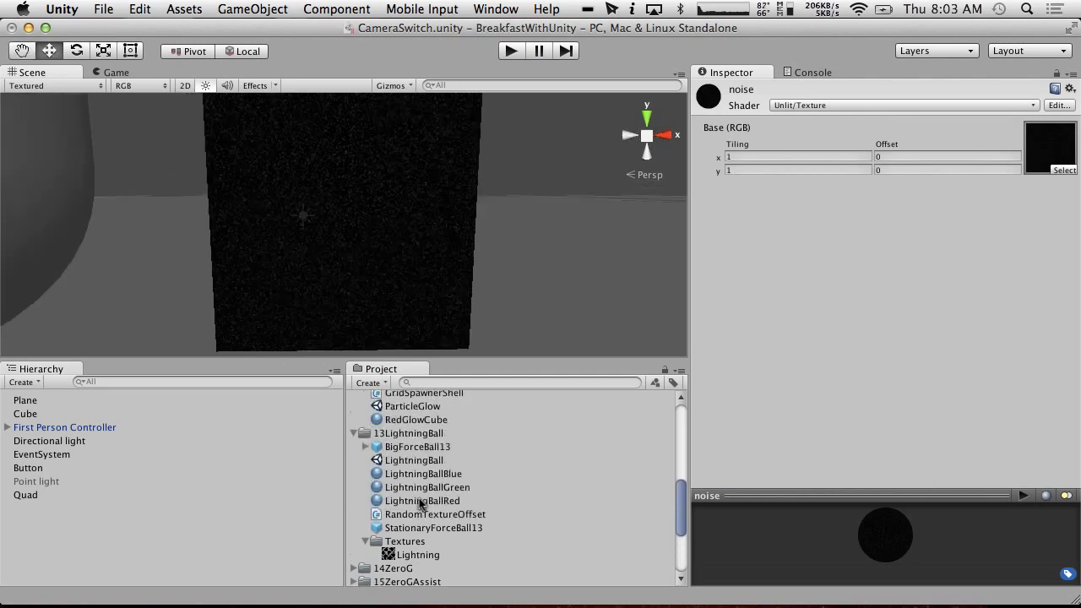
{"action": "scroll", "coordinate": [420, 504], "scroll_direction": "down", "scroll_amount": 4}
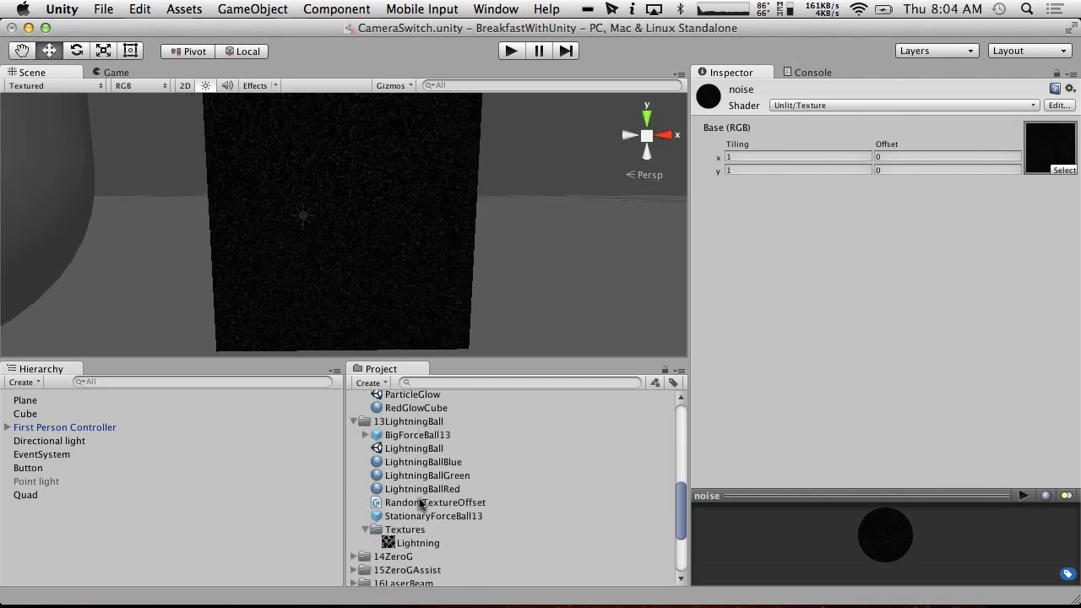
{"action": "scroll", "coordinate": [420, 504], "scroll_direction": "down", "scroll_amount": 5}
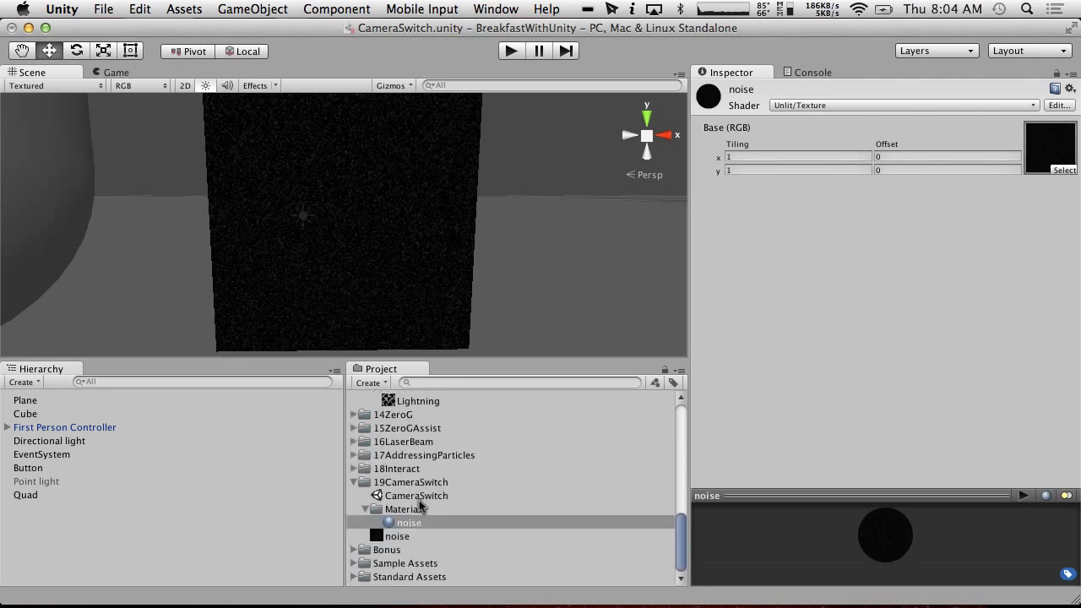
{"action": "scroll", "coordinate": [422, 502], "scroll_direction": "up", "scroll_amount": 1}
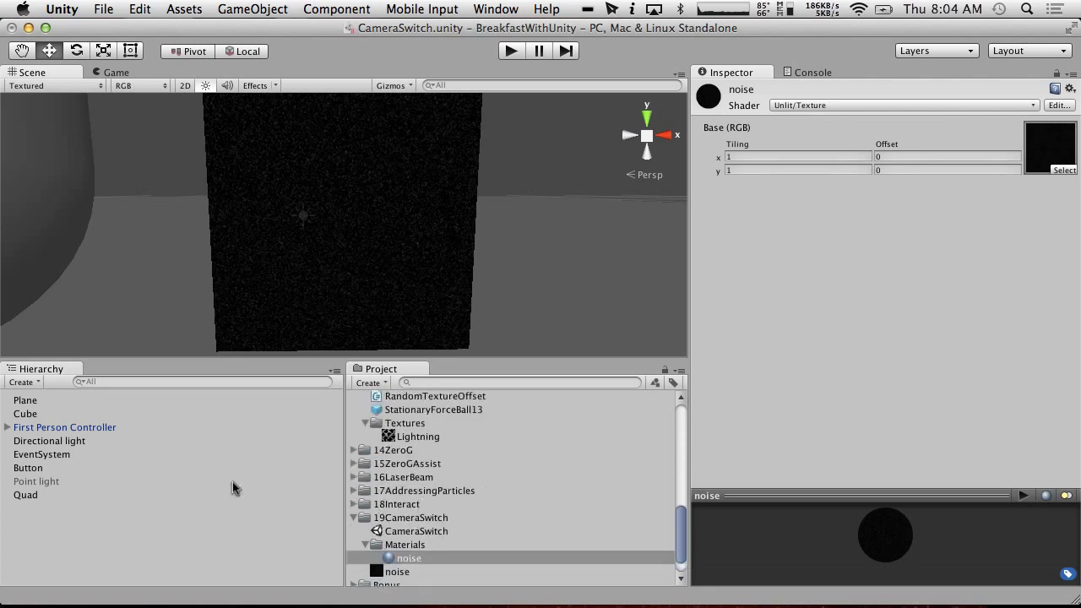
{"action": "left_click", "coordinate": [18, 495]}
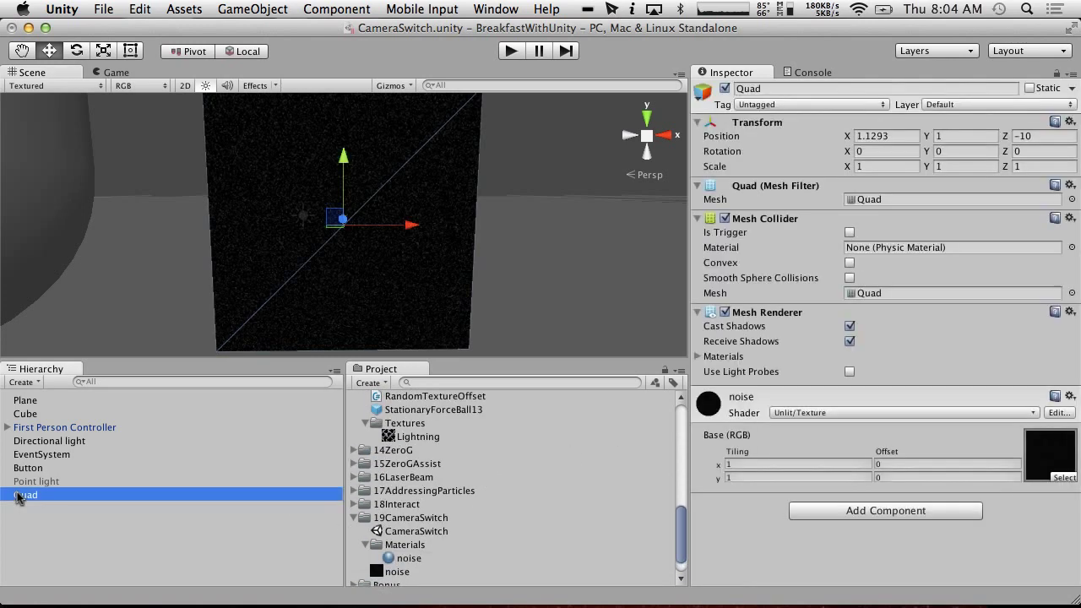
{"action": "left_click", "coordinate": [842, 510]}
{"action": "type", "text": "Random"}
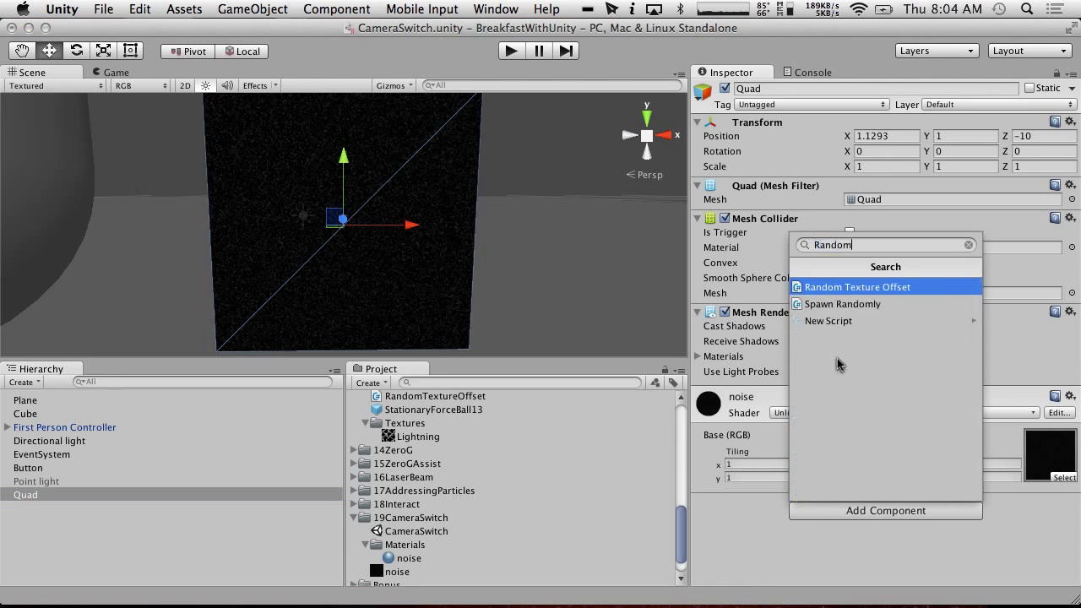
{"action": "left_click", "coordinate": [848, 288]}
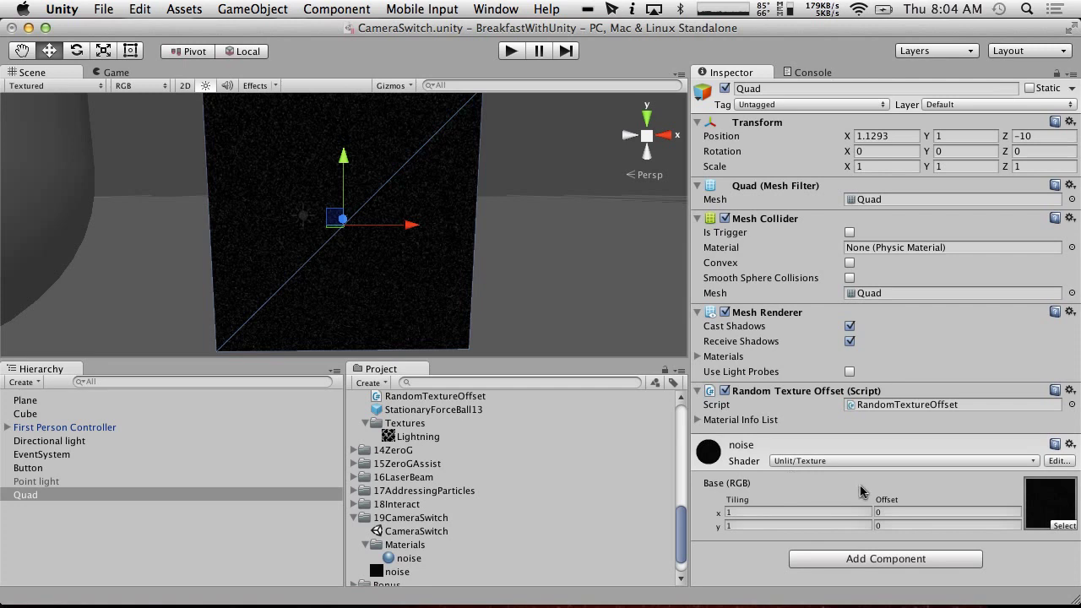
Set the size of the Random Texture Offset component's Material Info List to 1.
{"action": "left_click", "coordinate": [700, 420]}
{"action": "left_click", "coordinate": [876, 435]}
{"action": "type", "text": "1"}
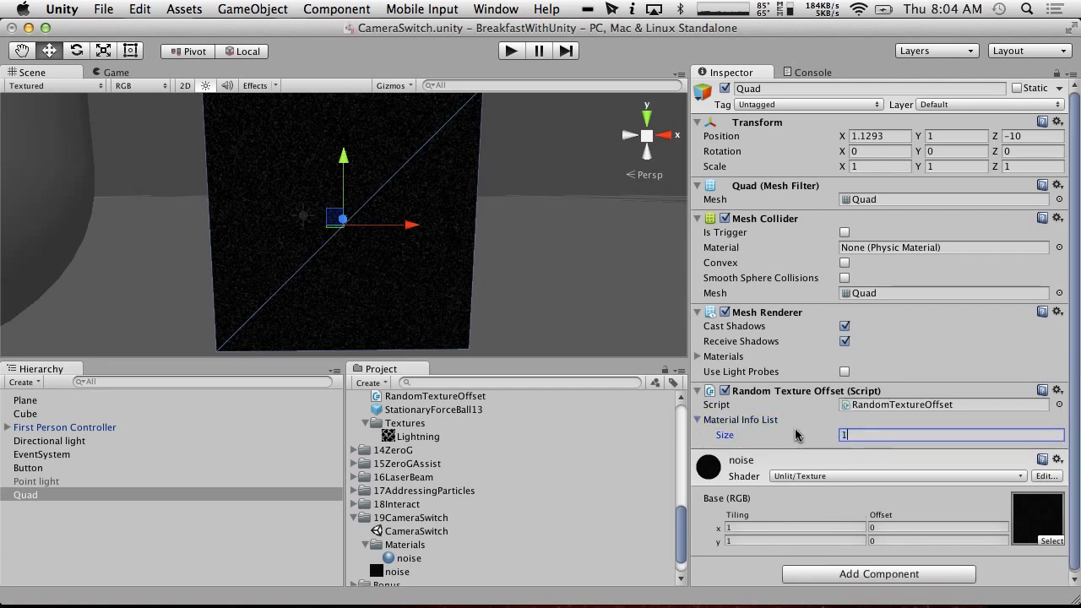
{"action": "key", "text": "Return"}
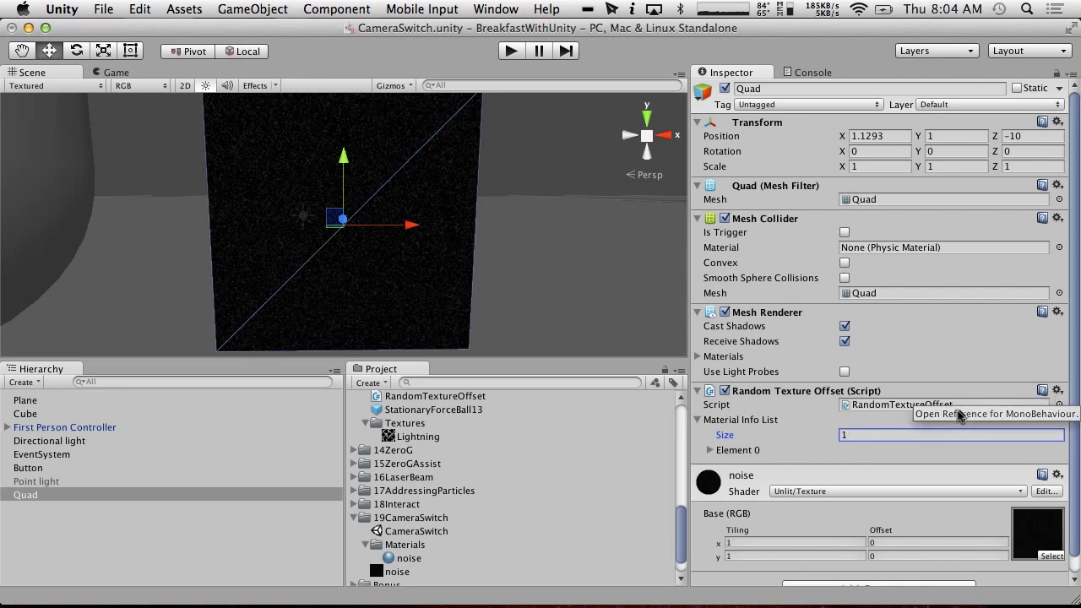
Assign the noise material to Element 0 of the Material Info List and set its texture name to _MainTex.
{"action": "left_click", "coordinate": [711, 450]}
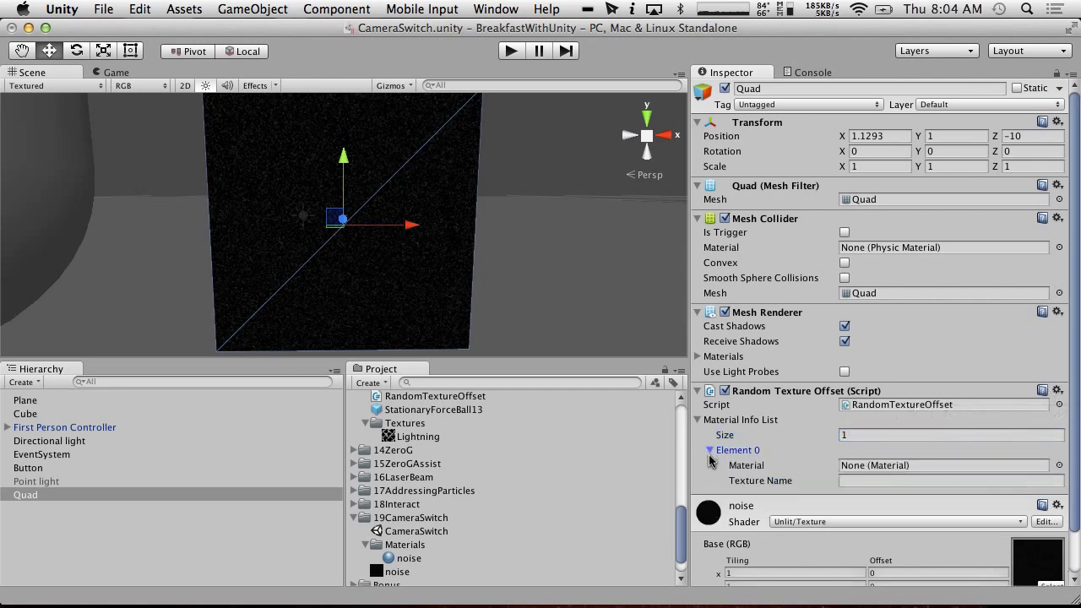
{"action": "scroll", "coordinate": [404, 515], "scroll_direction": "down", "scroll_amount": 2}
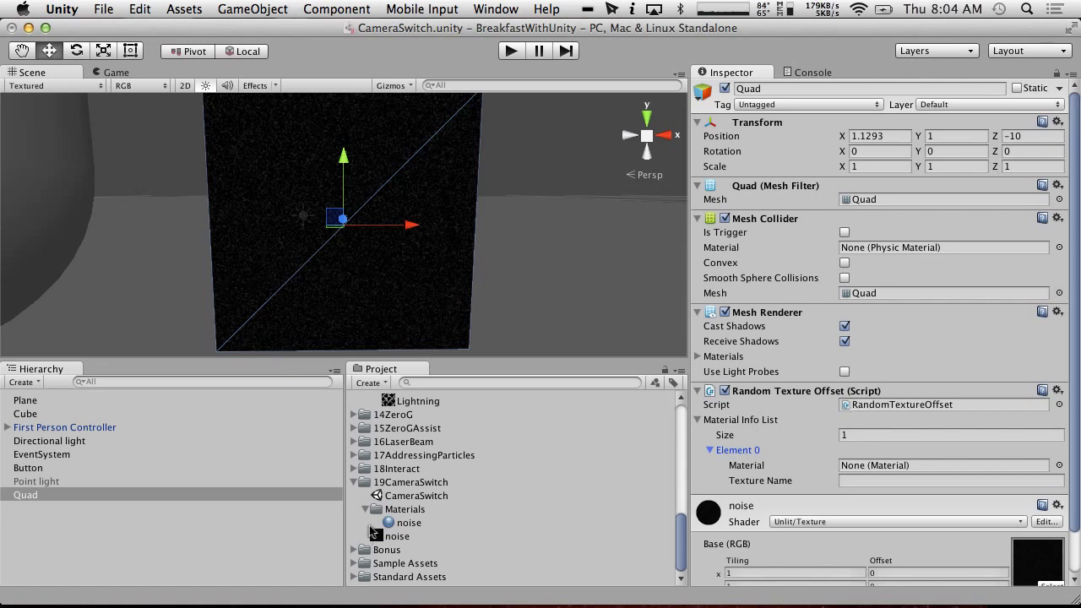
{"action": "left_click_drag", "start_coordinate": [401, 523], "coordinate": [915, 465]}
{"action": "left_click", "coordinate": [870, 481]}
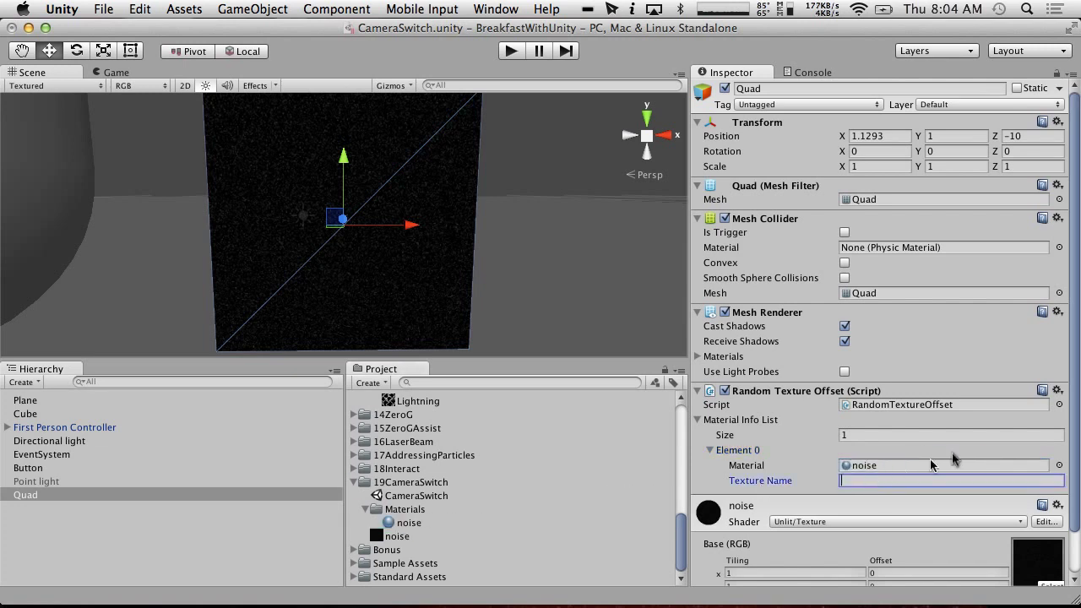
{"action": "type", "text": "_MainTex"}
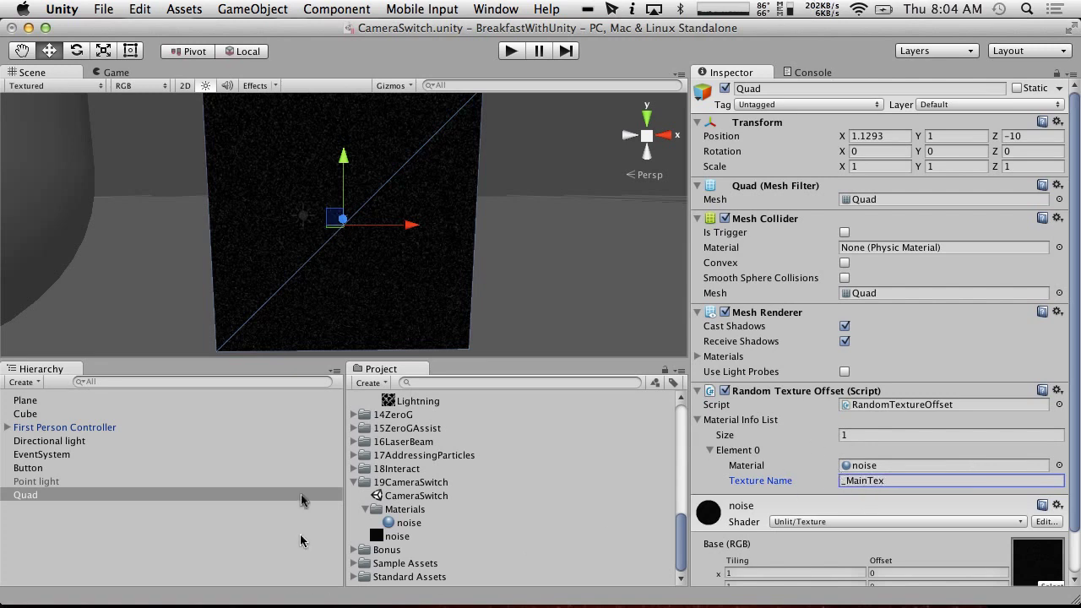
Play-test the scene, moving the player to face the noise quad, and stop the game.
{"action": "left_click", "coordinate": [510, 50]}
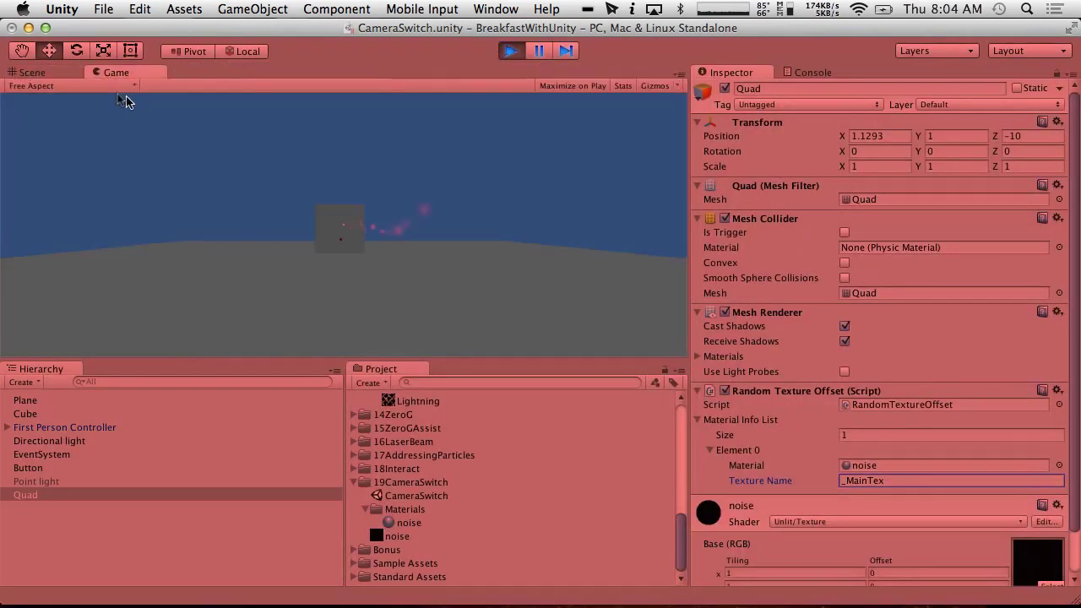
{"action": "key", "text": "d"}
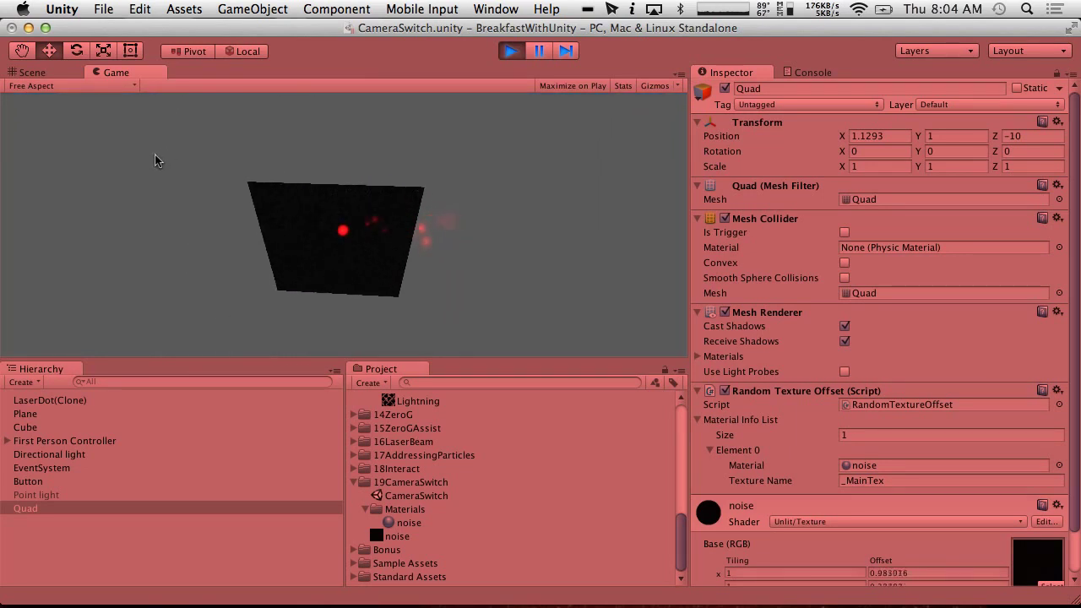
{"action": "left_click", "coordinate": [513, 51]}
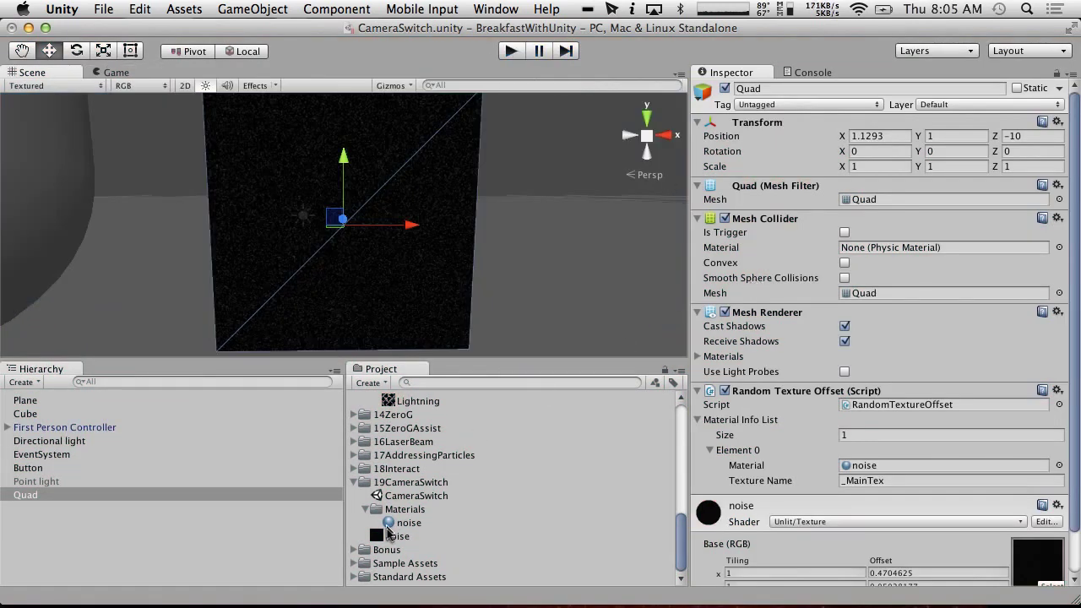
Inspect the import settings of the noise texture in the 19CameraSwitch folder.
{"action": "left_click", "coordinate": [381, 536]}
{"action": "right_click", "coordinate": [375, 538]}
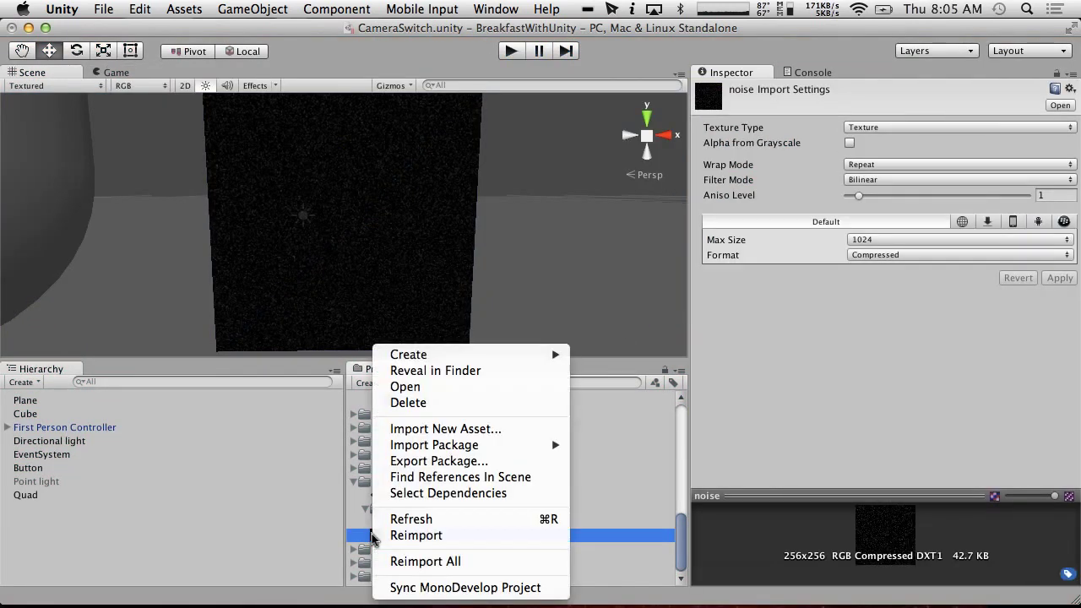
{"action": "left_click", "coordinate": [495, 380]}
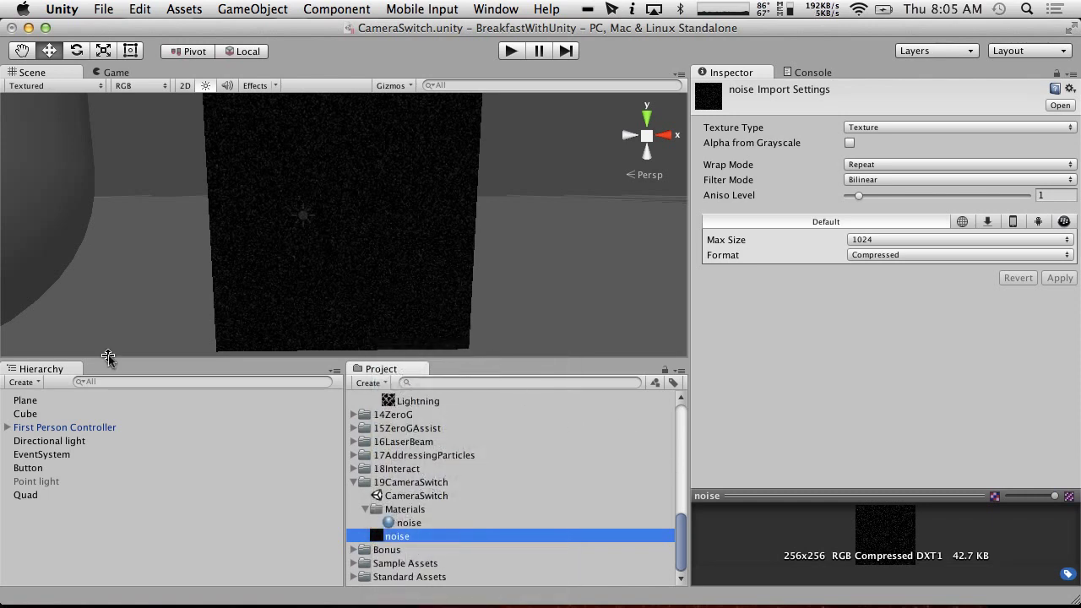
Make the Quad a child of the Button object in the hierarchy.
{"action": "double_click", "coordinate": [25, 495]}
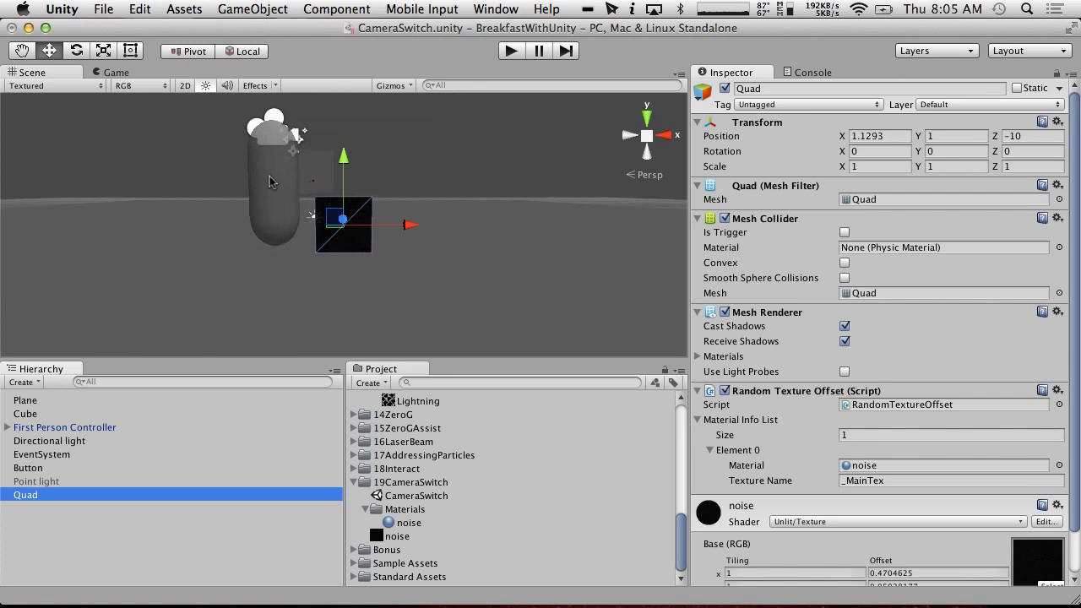
{"action": "left_click_drag", "start_coordinate": [269, 181], "coordinate": [177, 198], "text": "alt"}
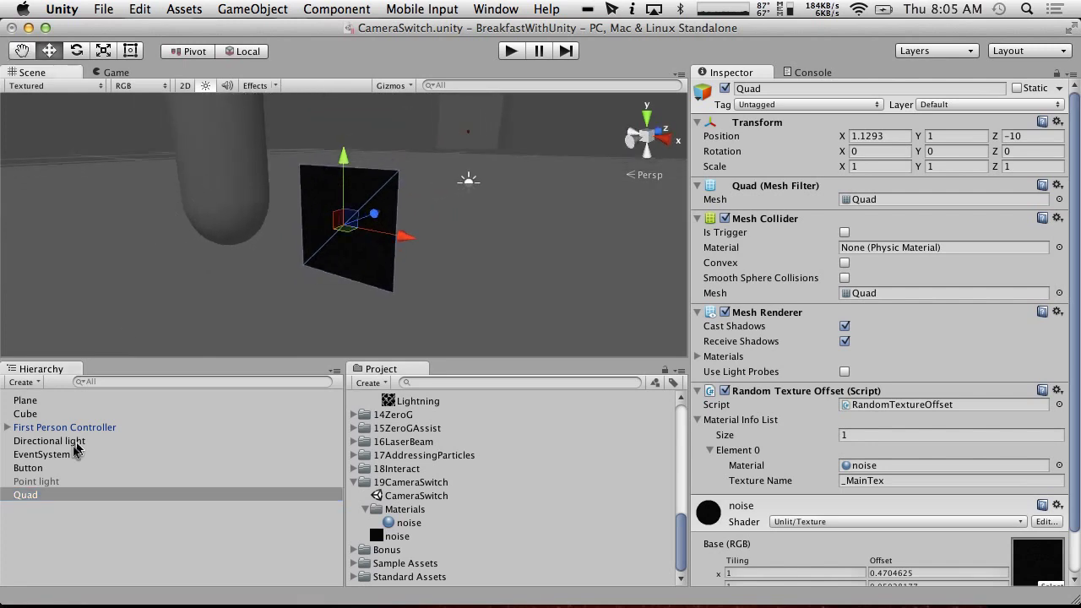
{"action": "left_click_drag", "start_coordinate": [32, 503], "coordinate": [30, 469]}
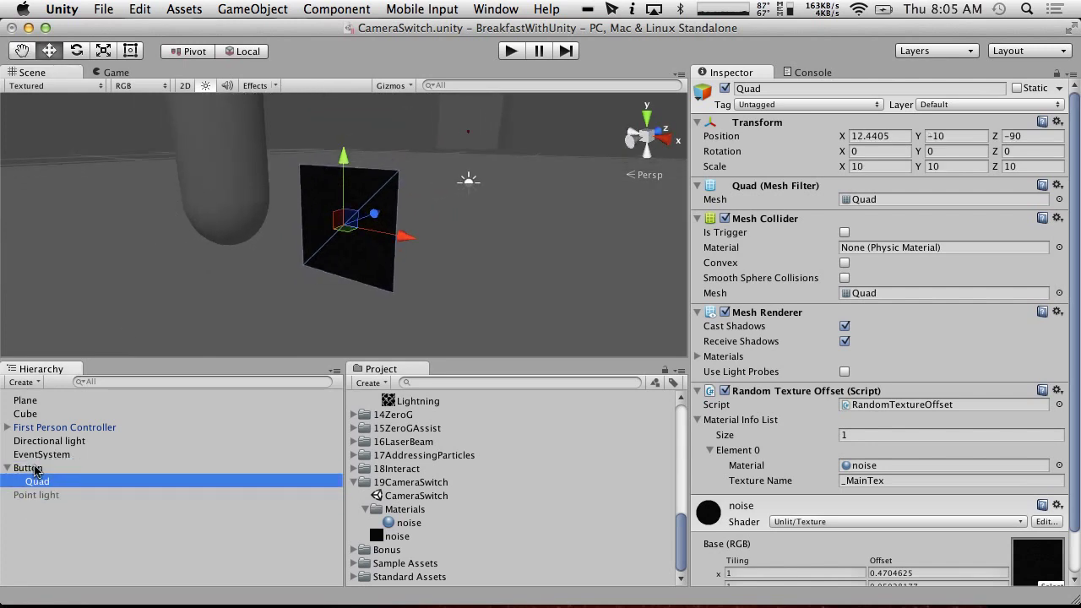
Set the Quad's local position to X 0, Y 0 and Z 0 so it sits at the Button's location.
{"action": "left_click", "coordinate": [903, 137]}
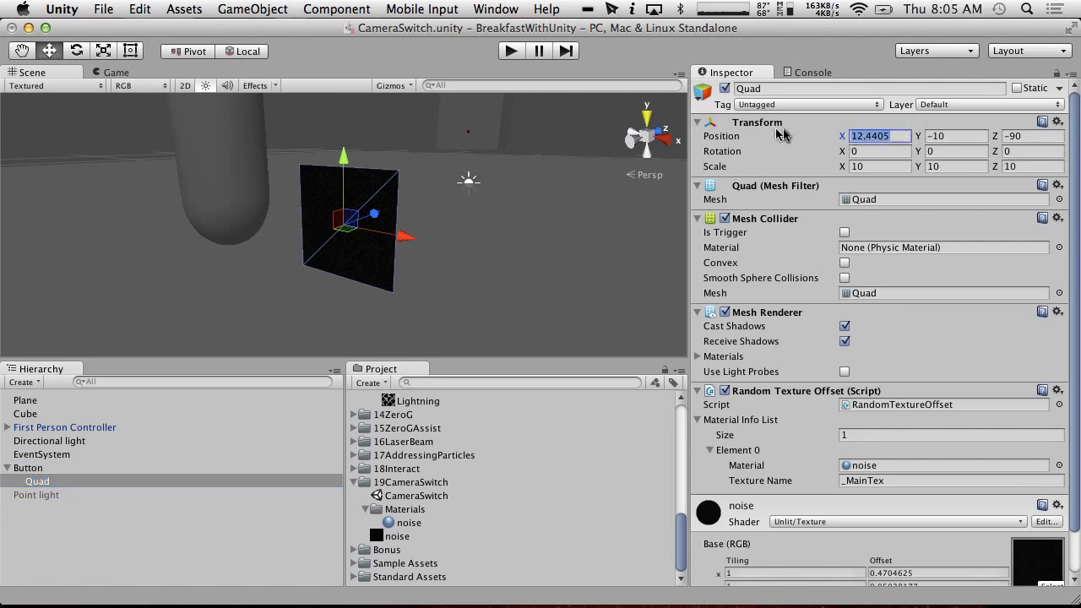
{"action": "type", "text": "0"}
{"action": "left_click", "coordinate": [961, 138]}
{"action": "type", "text": "0"}
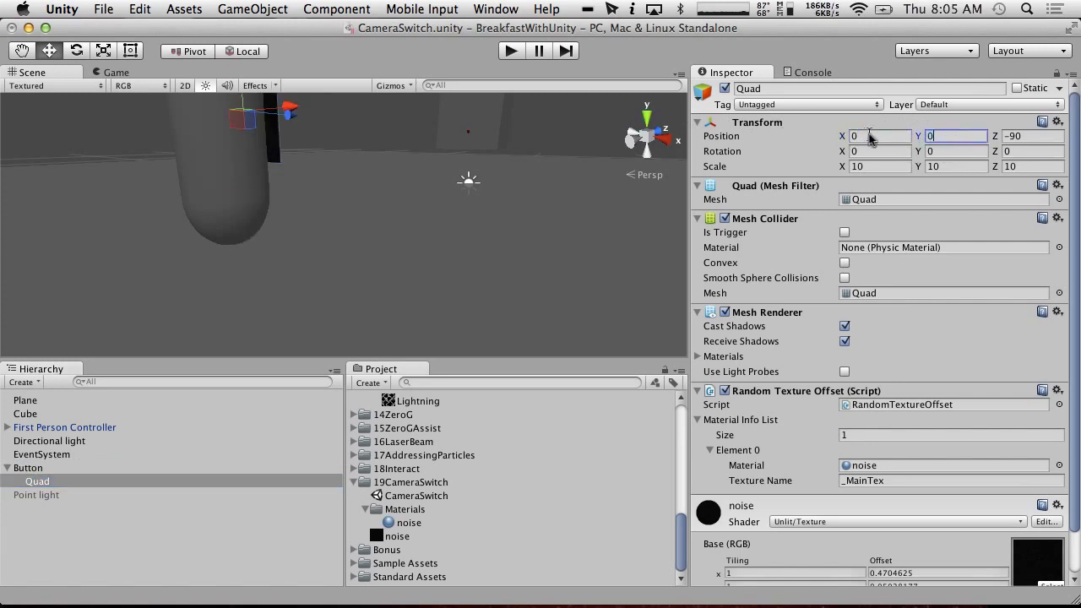
{"action": "left_click", "coordinate": [1032, 136]}
{"action": "type", "text": "0"}
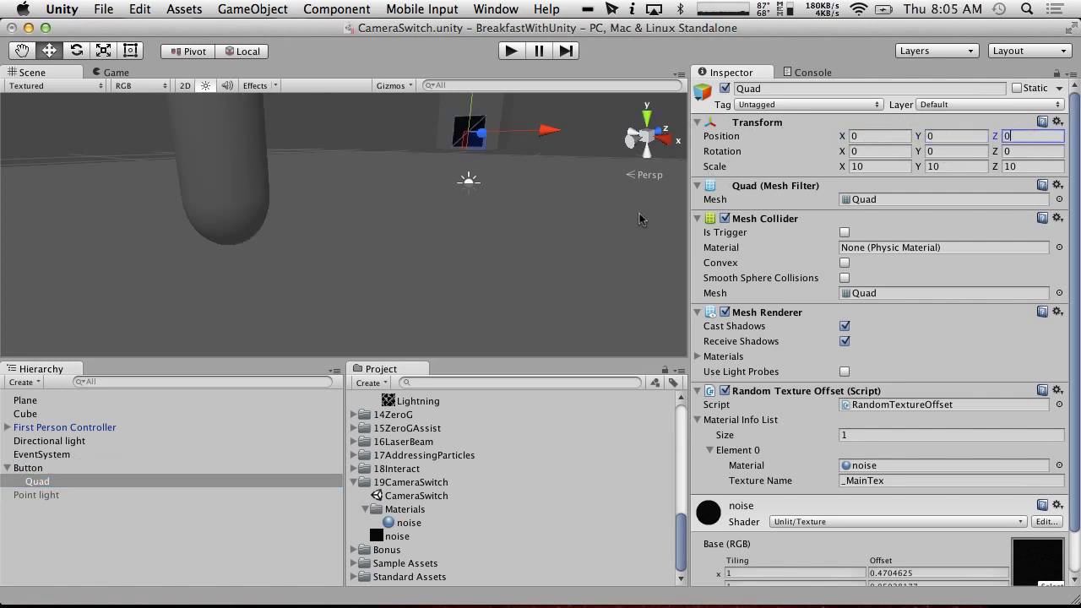
Move the Quad along its local Z axis to about -1.05, just in front of the cube.
{"action": "double_click", "coordinate": [49, 481]}
{"action": "left_click_drag", "start_coordinate": [372, 279], "coordinate": [433, 255], "text": "alt"}
{"action": "left_click_drag", "start_coordinate": [391, 223], "coordinate": [385, 225]}
{"action": "left_click_drag", "start_coordinate": [528, 236], "coordinate": [296, 338], "text": "alt"}
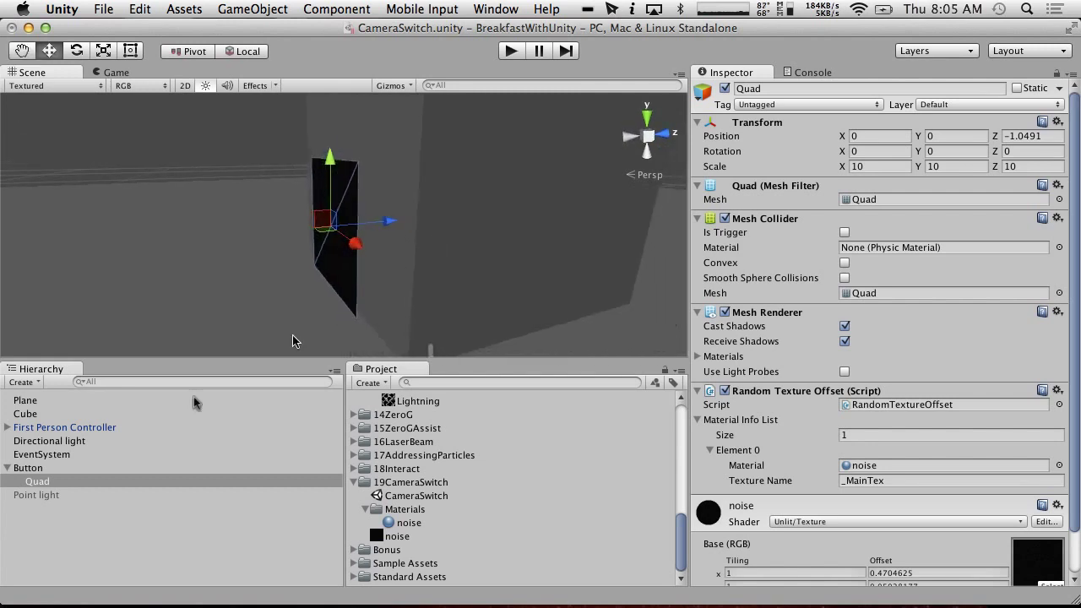
{"action": "left_click", "coordinate": [30, 468]}
{"action": "right_click", "coordinate": [34, 469]}
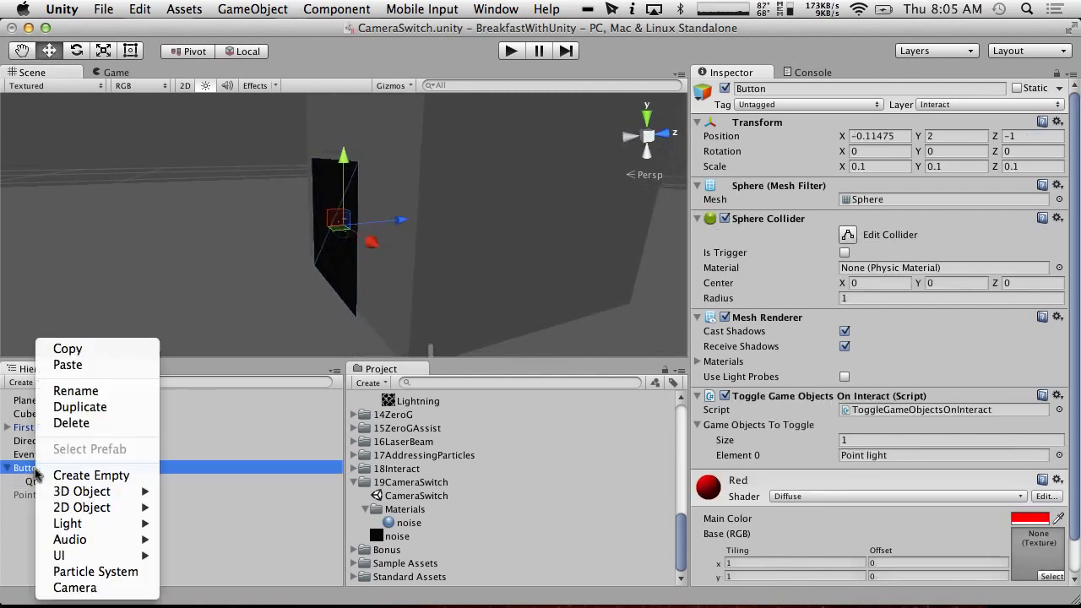
{"action": "left_click", "coordinate": [71, 423]}
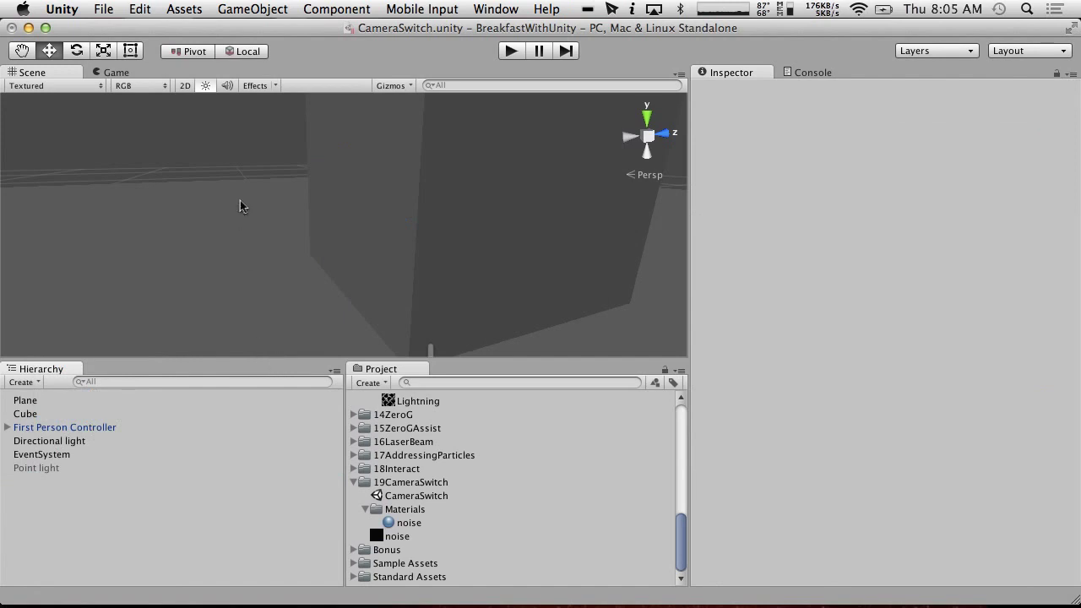
{"action": "key", "text": "super+z"}
Move the Quad out of the Button object in the hierarchy and delete the Button.
{"action": "left_click_drag", "start_coordinate": [53, 481], "coordinate": [46, 465]}
{"action": "right_click", "coordinate": [36, 482]}
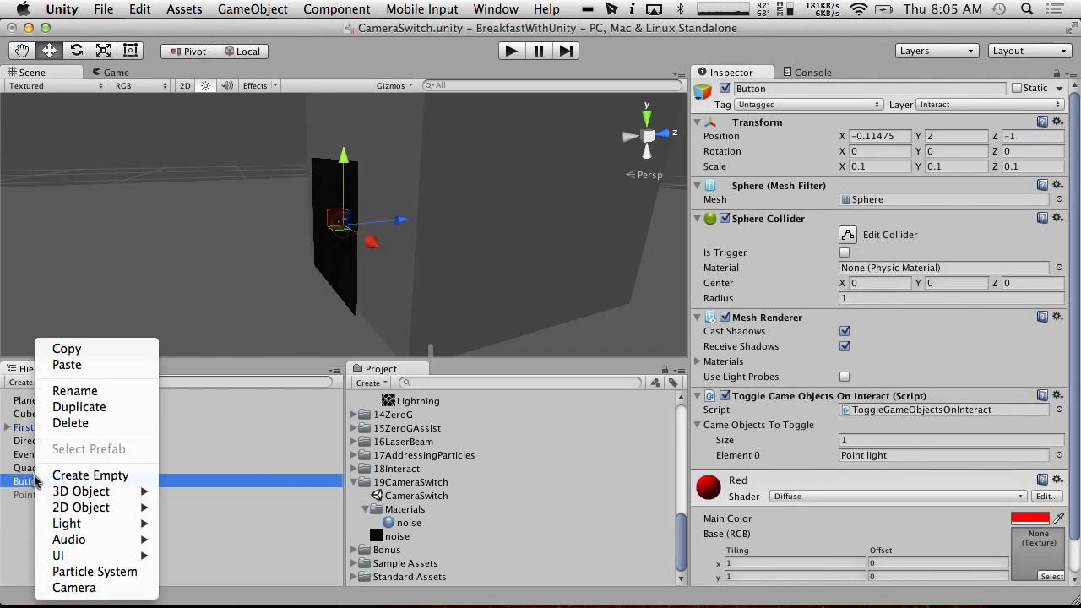
{"action": "left_click", "coordinate": [88, 427]}
Assign the Quad to the Interact layer.
{"action": "left_click_drag", "start_coordinate": [296, 321], "coordinate": [739, 115], "text": "alt"}
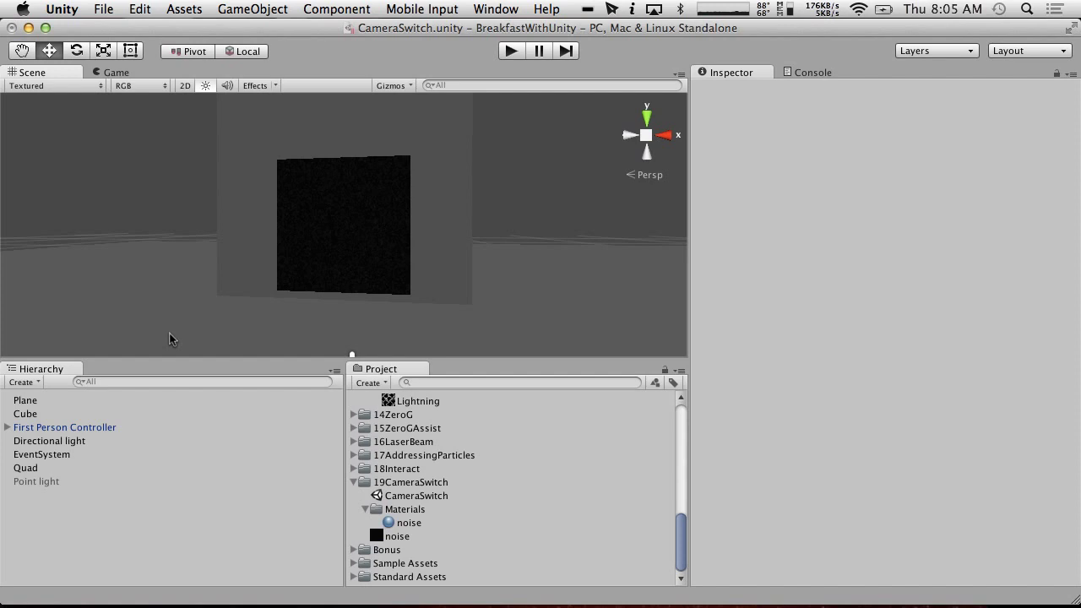
{"action": "left_click", "coordinate": [30, 468]}
{"action": "left_click", "coordinate": [994, 104]}
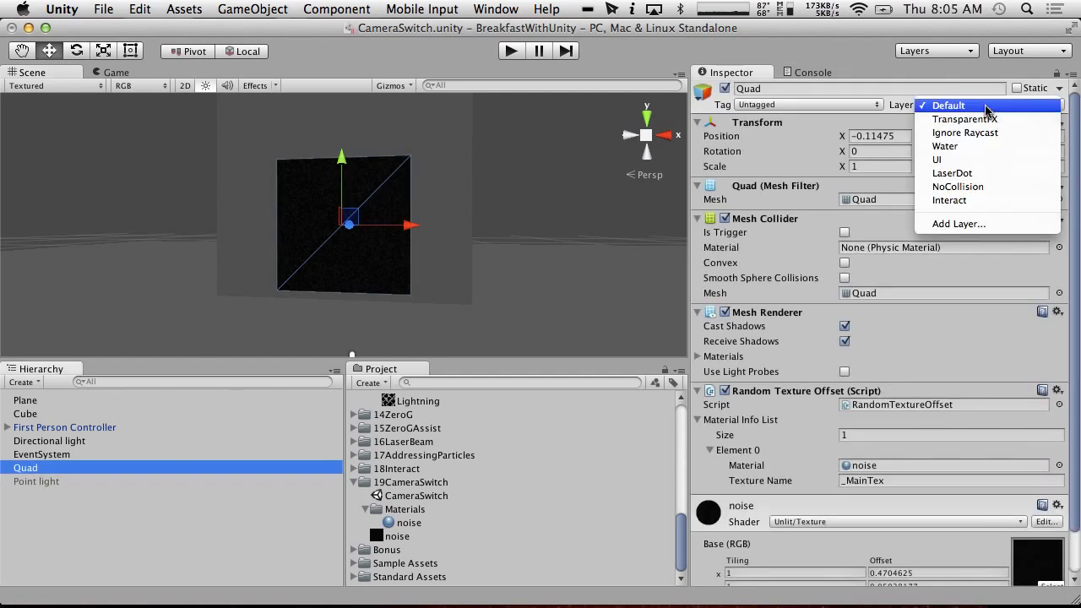
{"action": "left_click", "coordinate": [955, 200]}
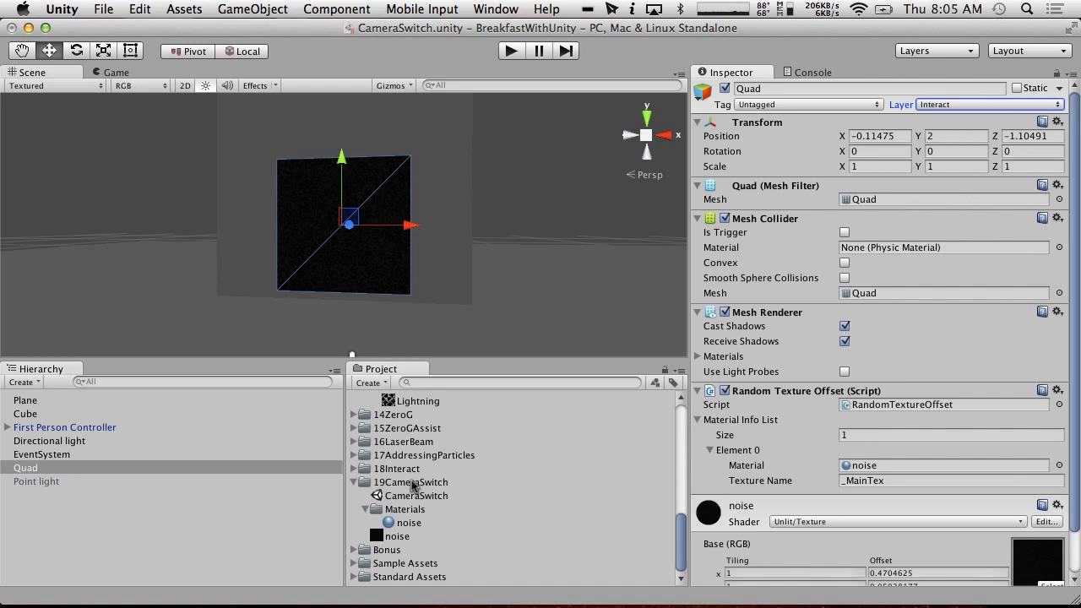
Play the scene, walk up to the noise quad, try to interact with it, and stop the playback.
{"action": "left_click", "coordinate": [511, 51]}
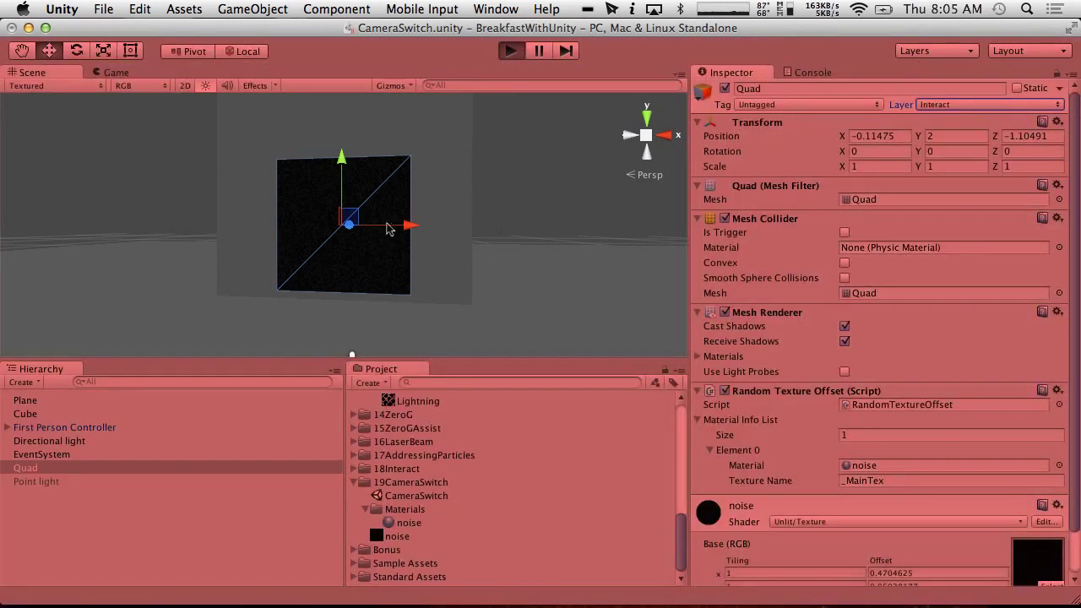
{"action": "key", "text": "w"}
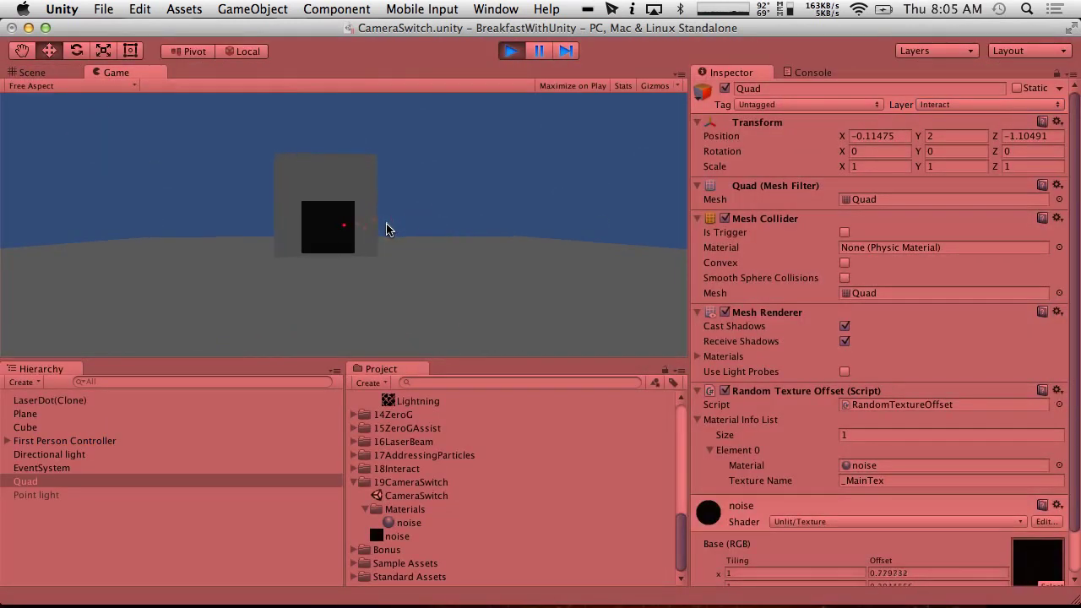
{"action": "key", "text": "w"}
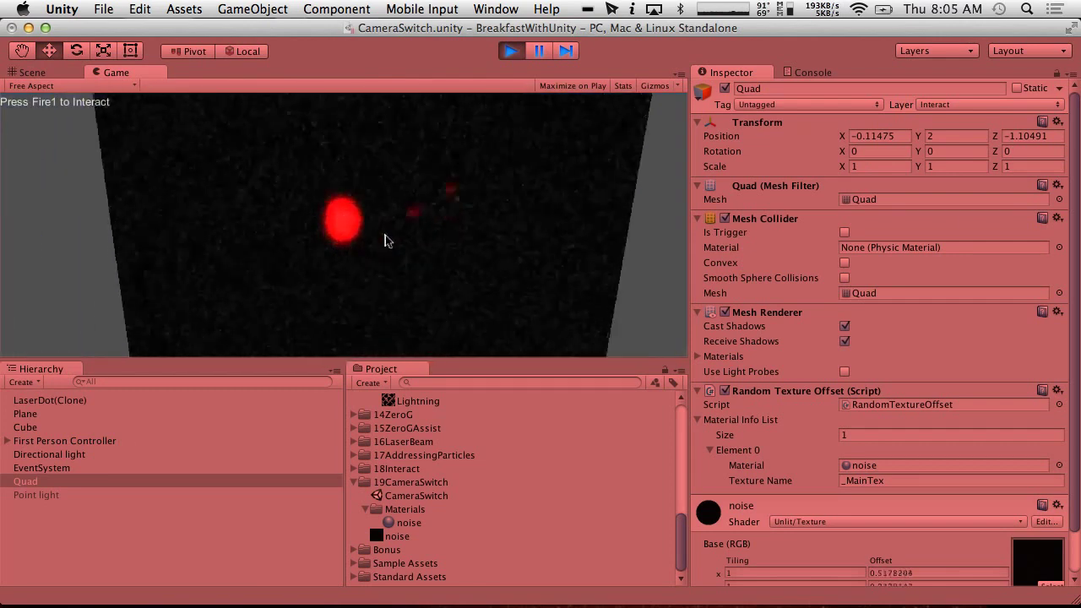
{"action": "key", "text": "s"}
{"action": "left_click", "coordinate": [387, 230]}
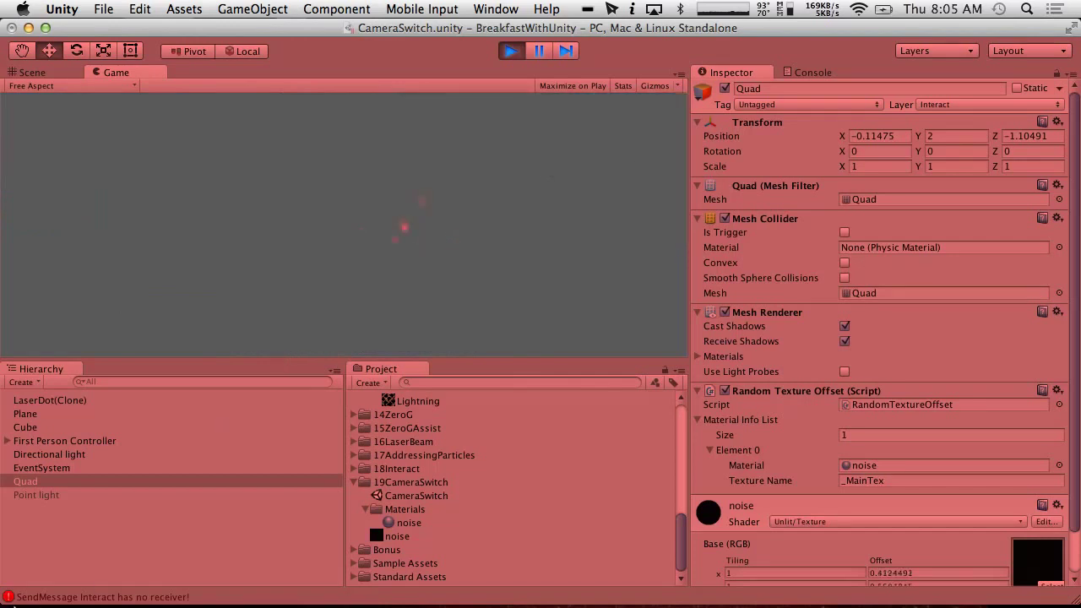
{"action": "left_click", "coordinate": [511, 51]}
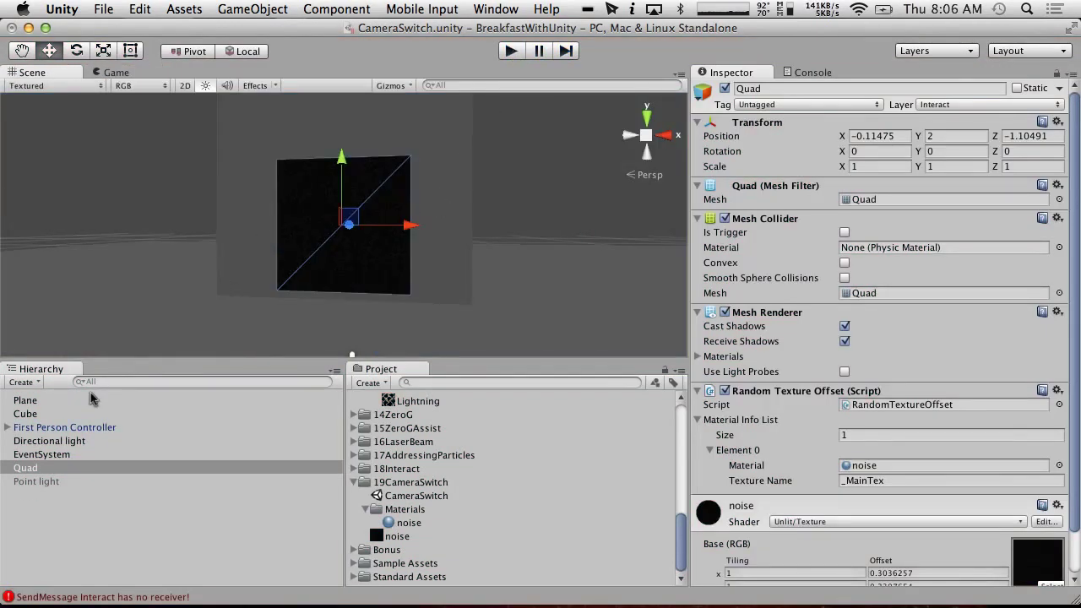
Create a new cube and set its scale to X 0.2, Y 0.2 and Z 0.3.
{"action": "left_click", "coordinate": [23, 383]}
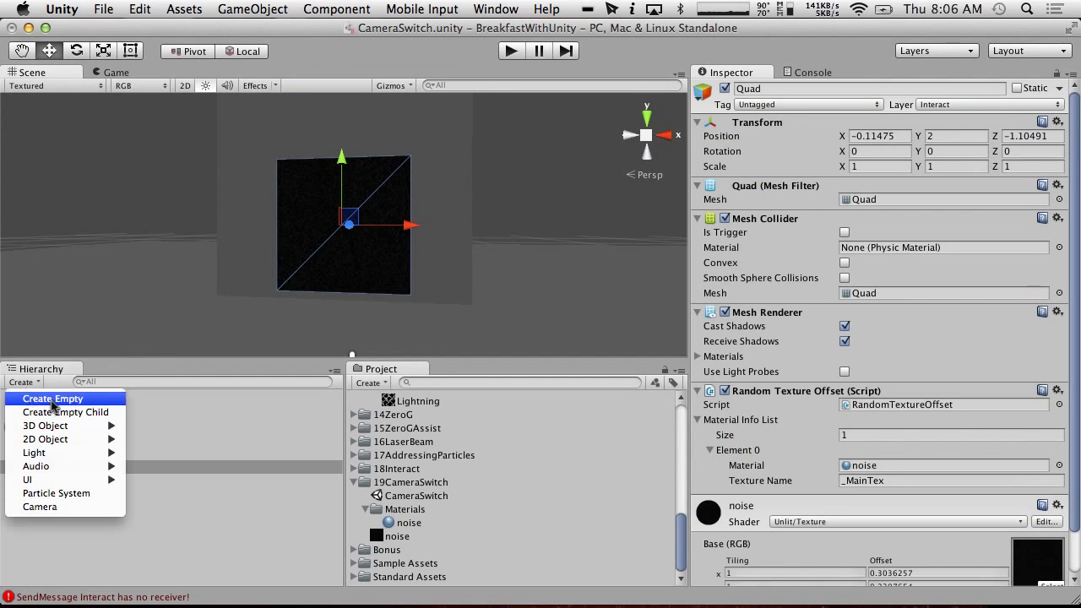
{"action": "left_click", "coordinate": [152, 425]}
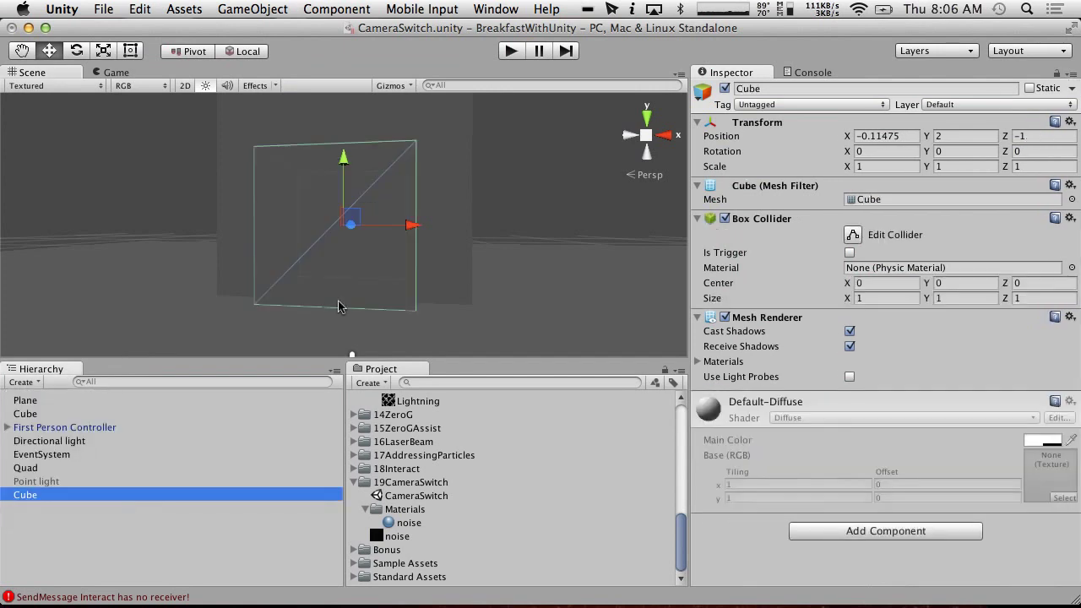
{"action": "mouse_move", "coordinate": [505, 240]}
{"action": "right_mouse_down"}
{"action": "mouse_move", "coordinate": [485, 248]}
{"action": "mouse_move", "coordinate": [499, 242]}
{"action": "right_mouse_up"}
{"action": "left_click", "coordinate": [883, 166]}
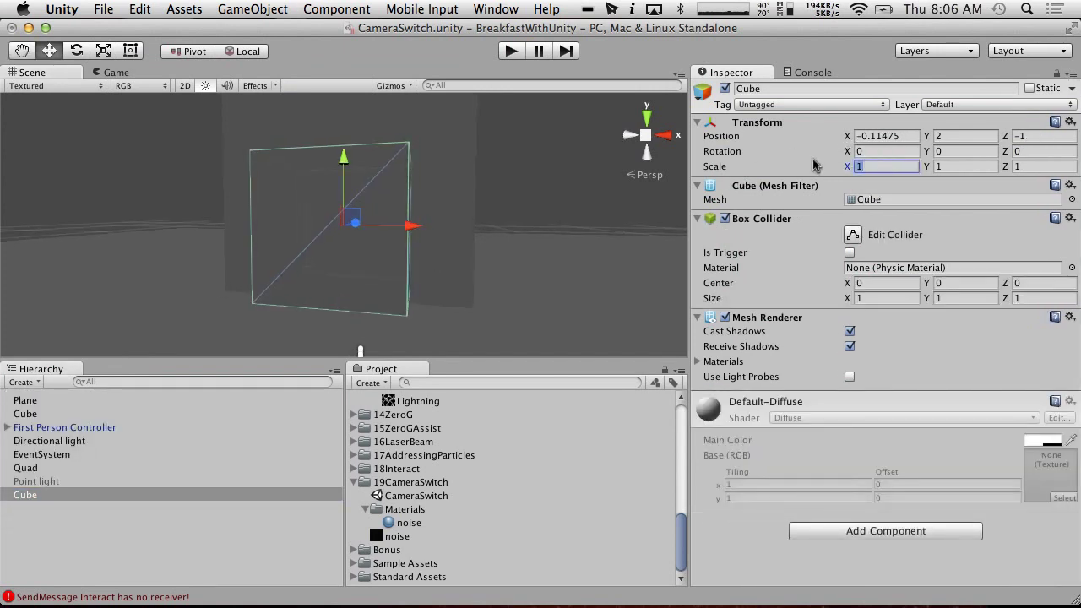
{"action": "type", "text": ".1"}
{"action": "double_click", "coordinate": [860, 166]}
{"action": "type", "text": ".2"}
{"action": "key", "text": "Tab"}
{"action": "type", "text": ".2"}
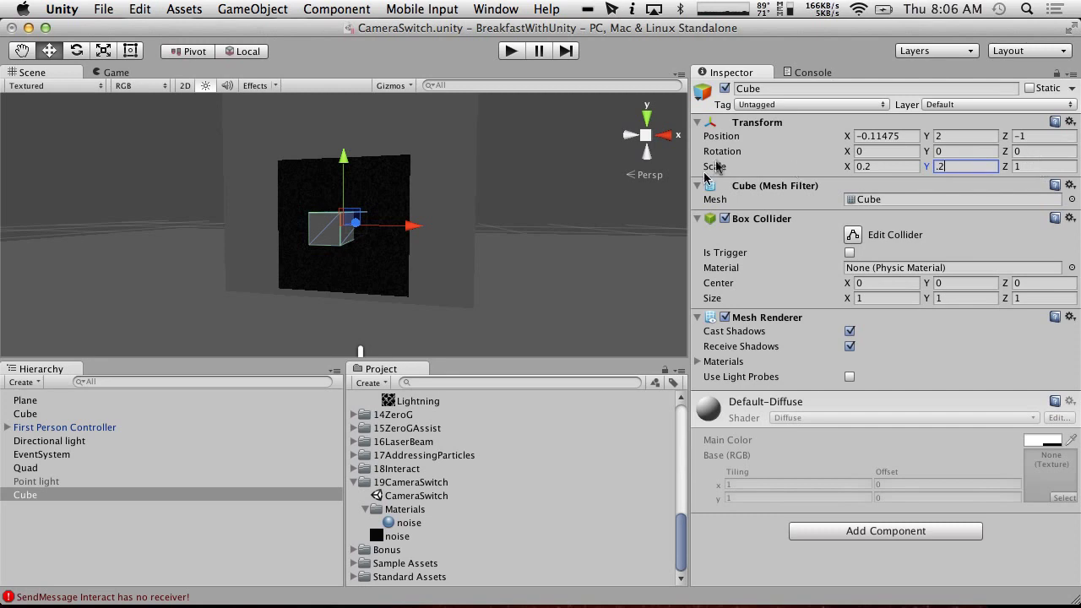
{"action": "key", "text": "Tab"}
{"action": "type", "text": ".3"}
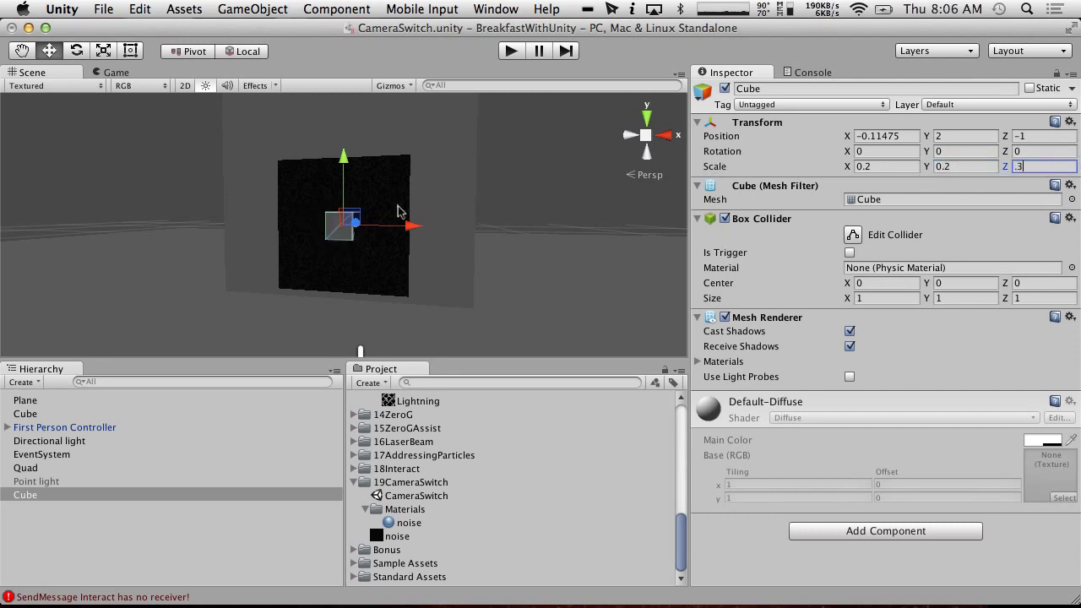
Move the new cube in front of the Quad to about Z -1.63 and set its scale to X 0.15, Y 0.15 and Z 0.35.
{"action": "left_click_drag", "start_coordinate": [398, 210], "coordinate": [336, 226], "text": "alt"}
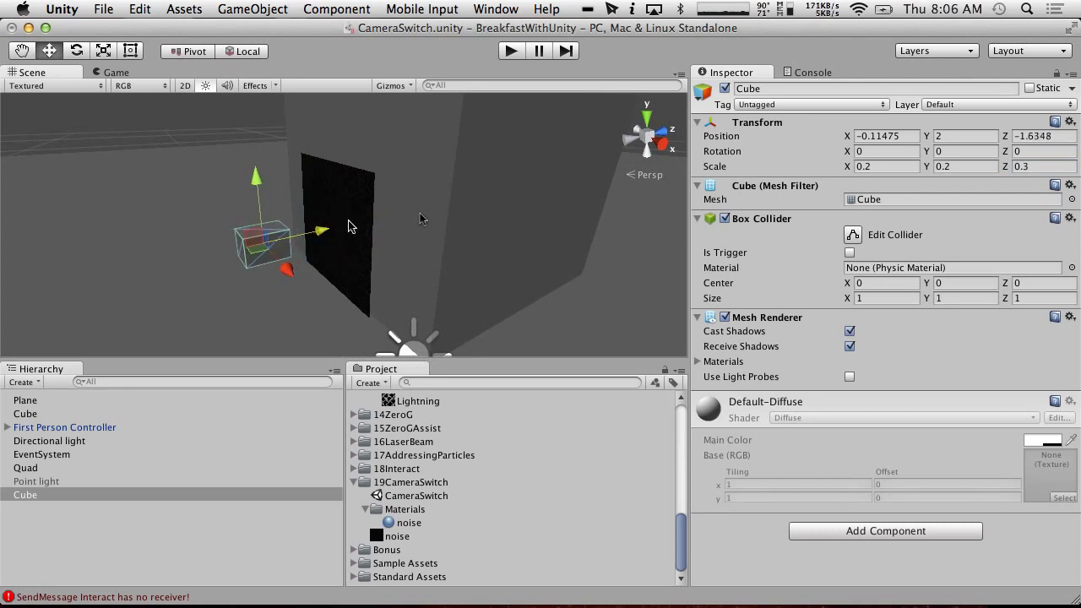
{"action": "left_click", "coordinate": [1019, 168]}
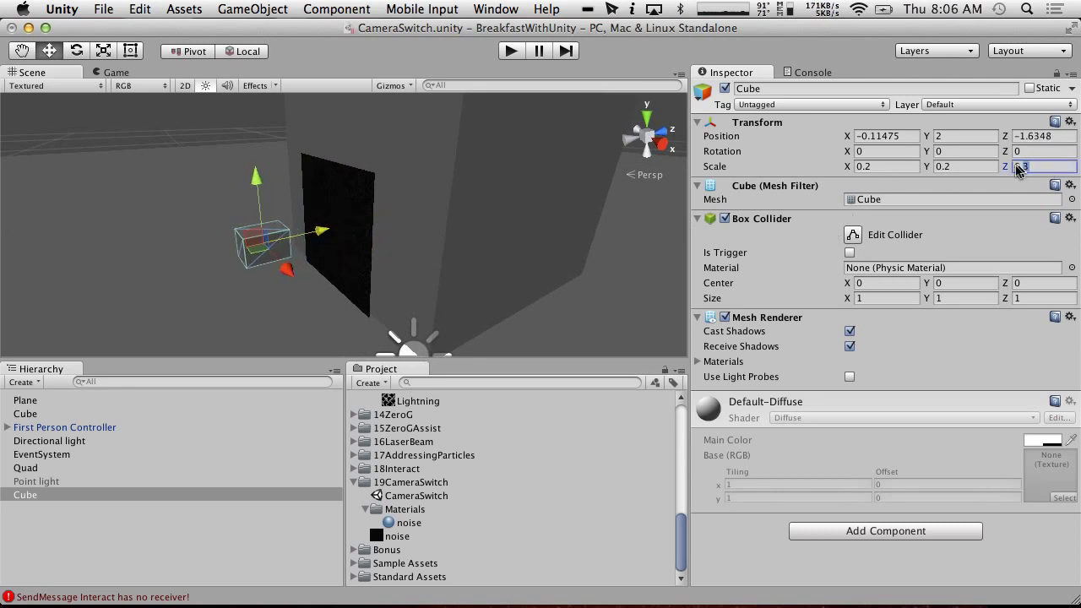
{"action": "type", "text": "5"}
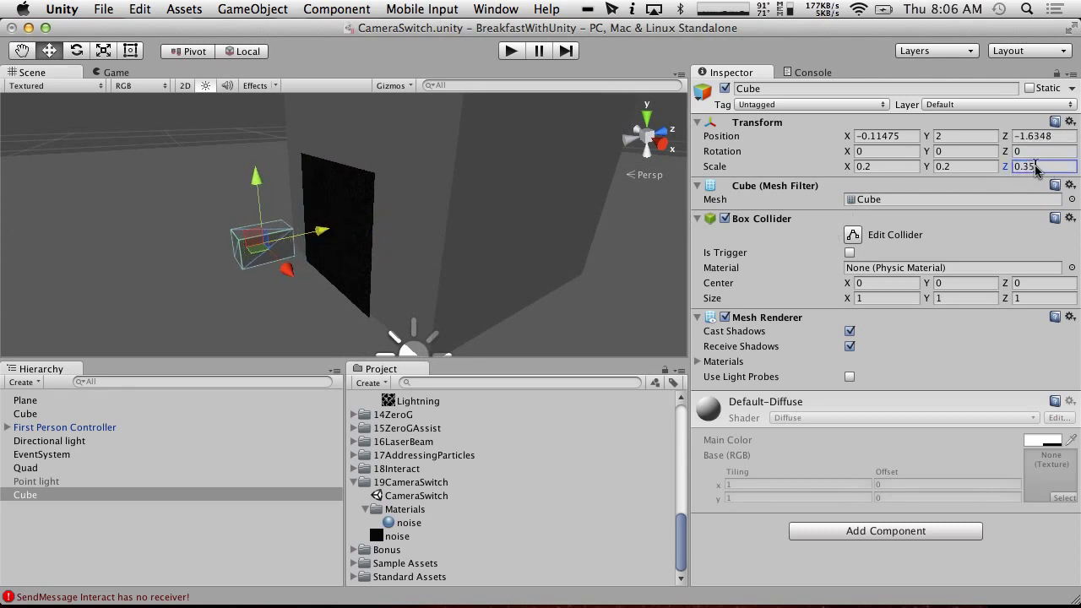
{"action": "left_click", "coordinate": [900, 169]}
{"action": "type", "text": "0.15"}
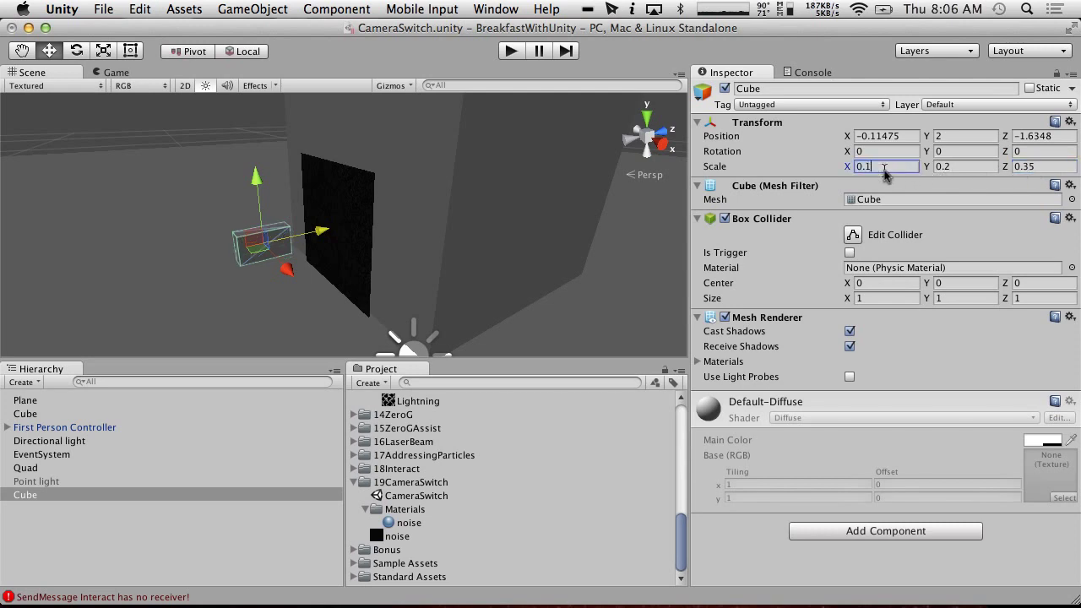
{"action": "left_click", "coordinate": [949, 169]}
{"action": "type", "text": "0.15"}
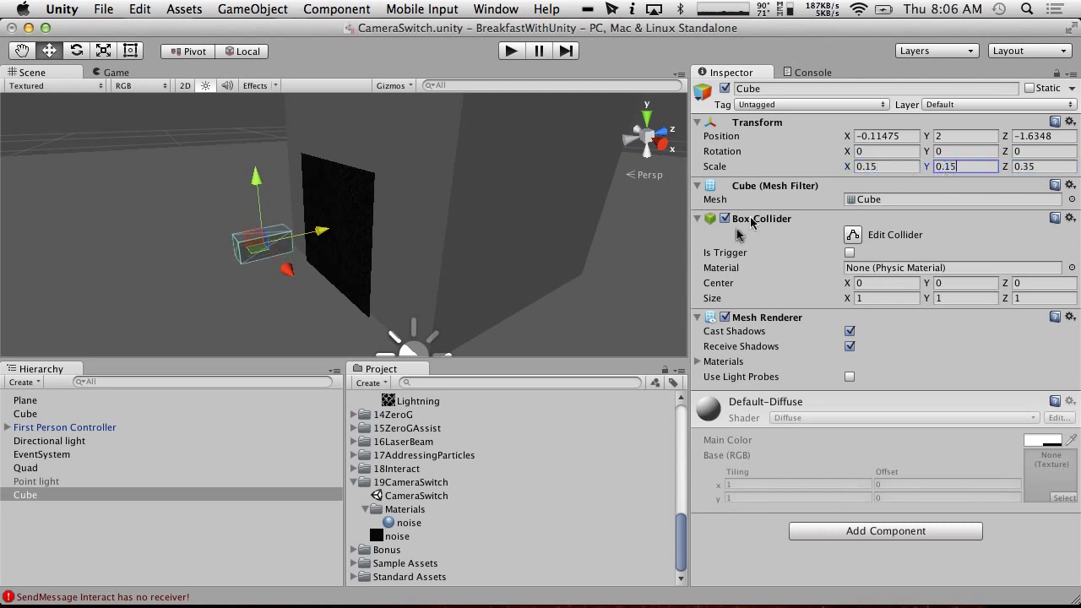
Rename the small cube in front of the Quad as SecurityCamera.
{"action": "left_click_drag", "start_coordinate": [458, 261], "coordinate": [613, 203], "text": "alt"}
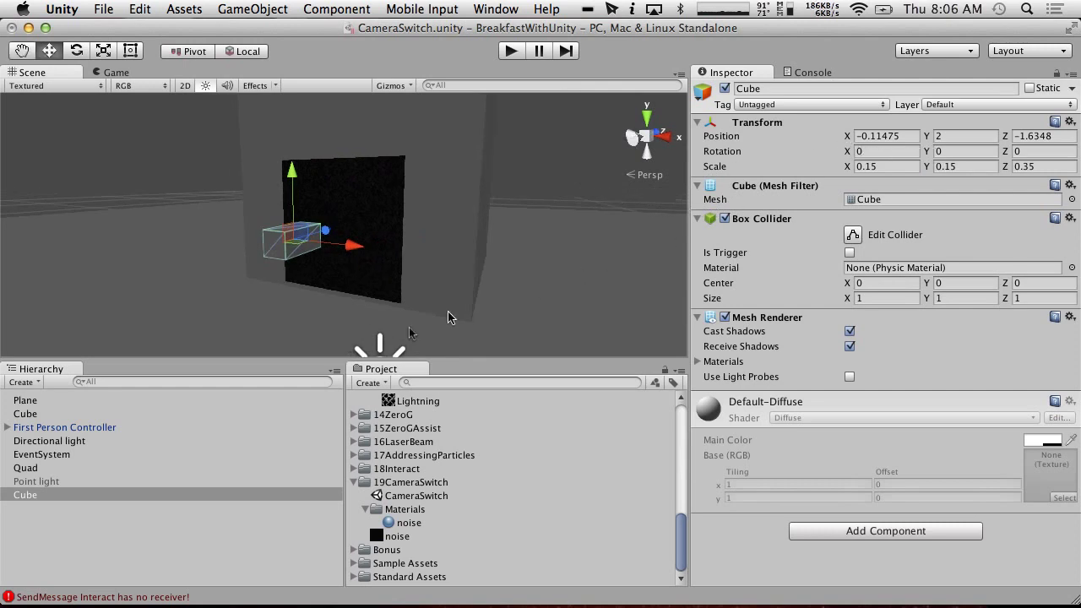
{"action": "left_click", "coordinate": [32, 495]}
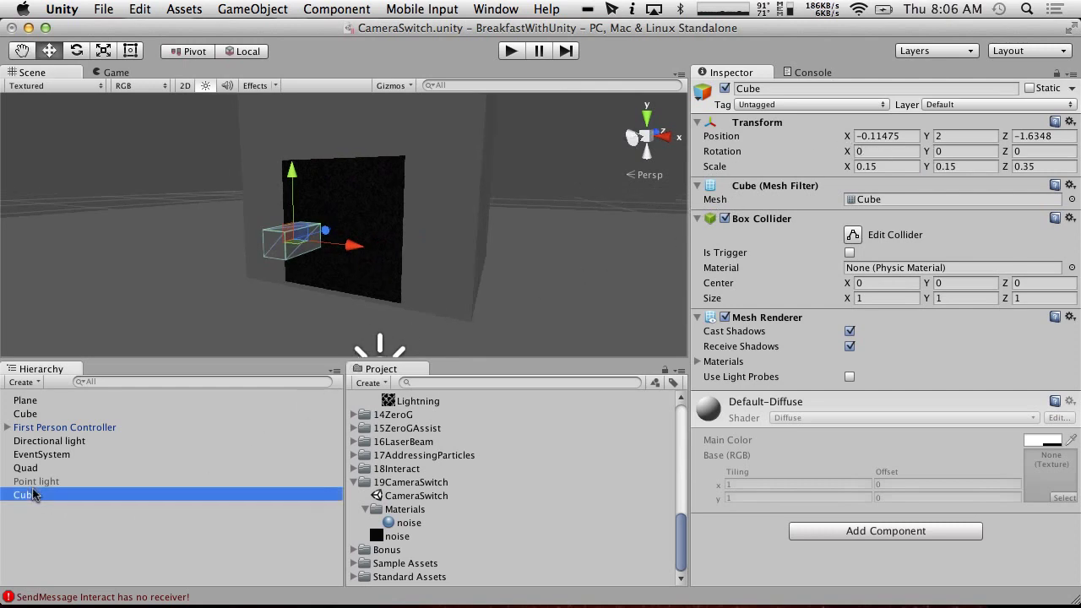
{"action": "left_click", "coordinate": [27, 498]}
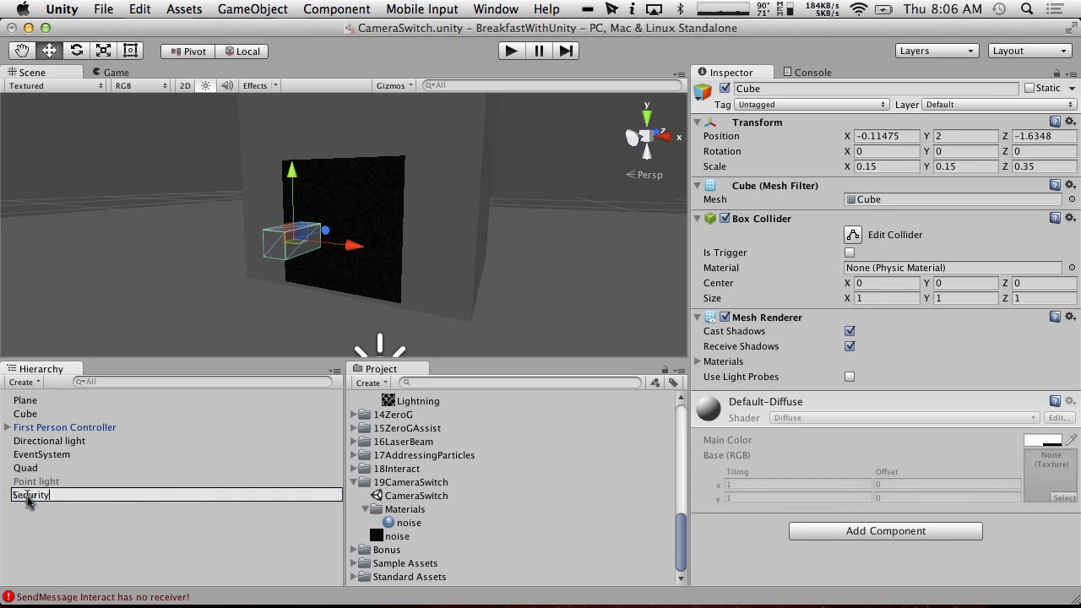
{"action": "key", "text": "Return"}
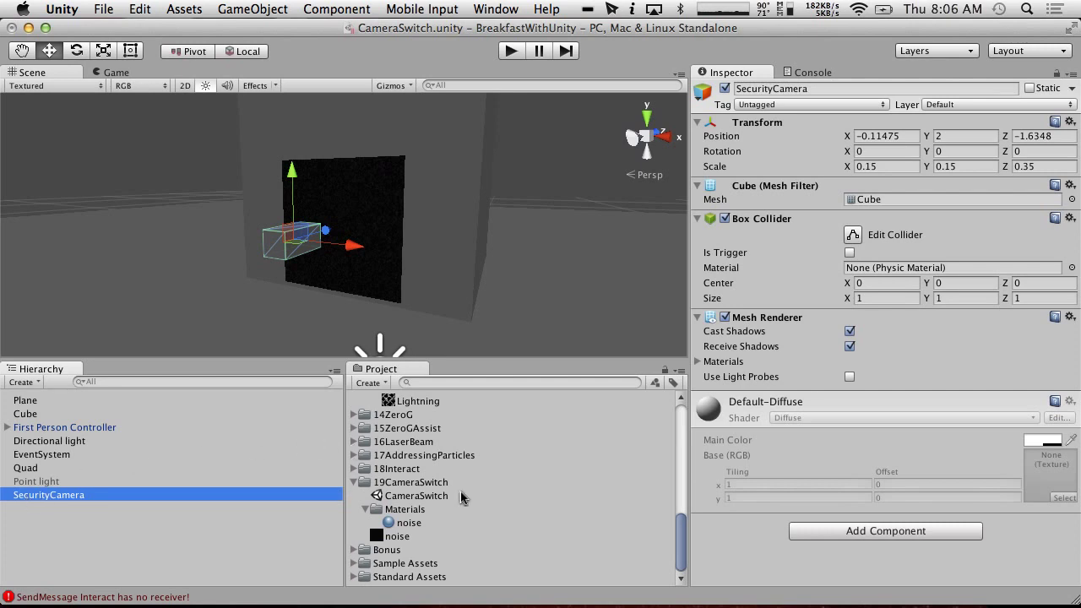
Create a Camera and make it a child of the SecurityCamera object.
{"action": "left_click", "coordinate": [313, 9]}
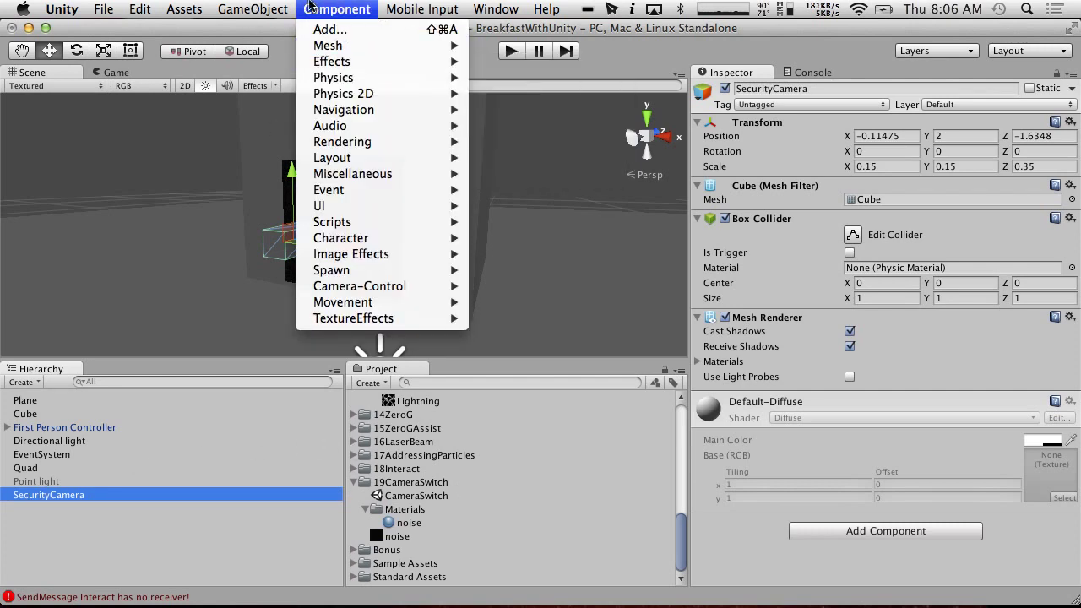
{"action": "mouse_move", "coordinate": [258, 6]}
{"action": "left_click", "coordinate": [34, 383]}
{"action": "left_click", "coordinate": [33, 382]}
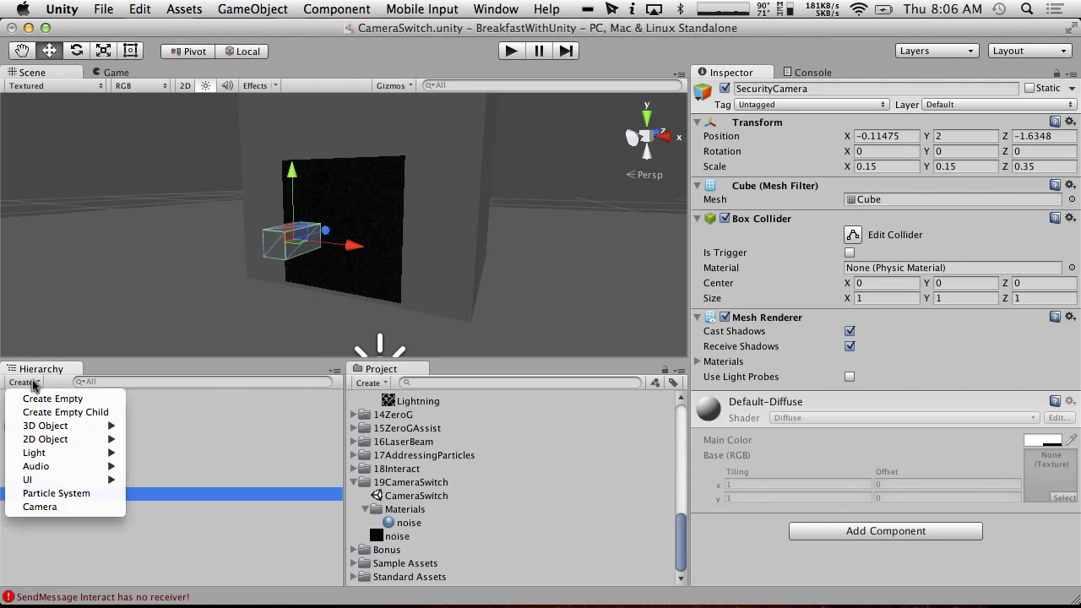
{"action": "left_click", "coordinate": [34, 383]}
{"action": "left_click", "coordinate": [35, 388]}
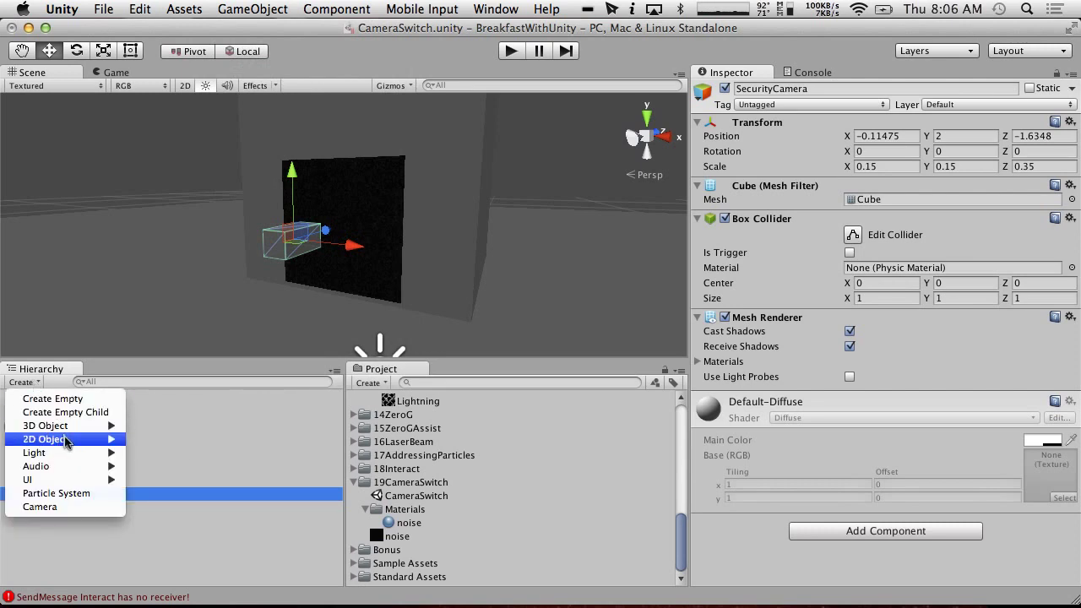
{"action": "mouse_move", "coordinate": [75, 481]}
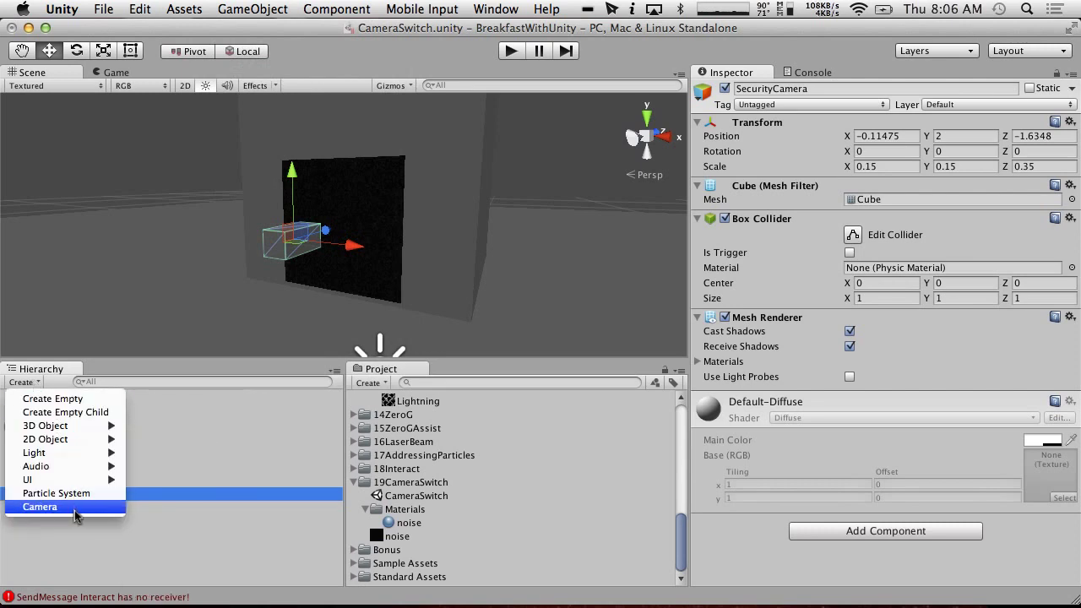
{"action": "left_click", "coordinate": [74, 507]}
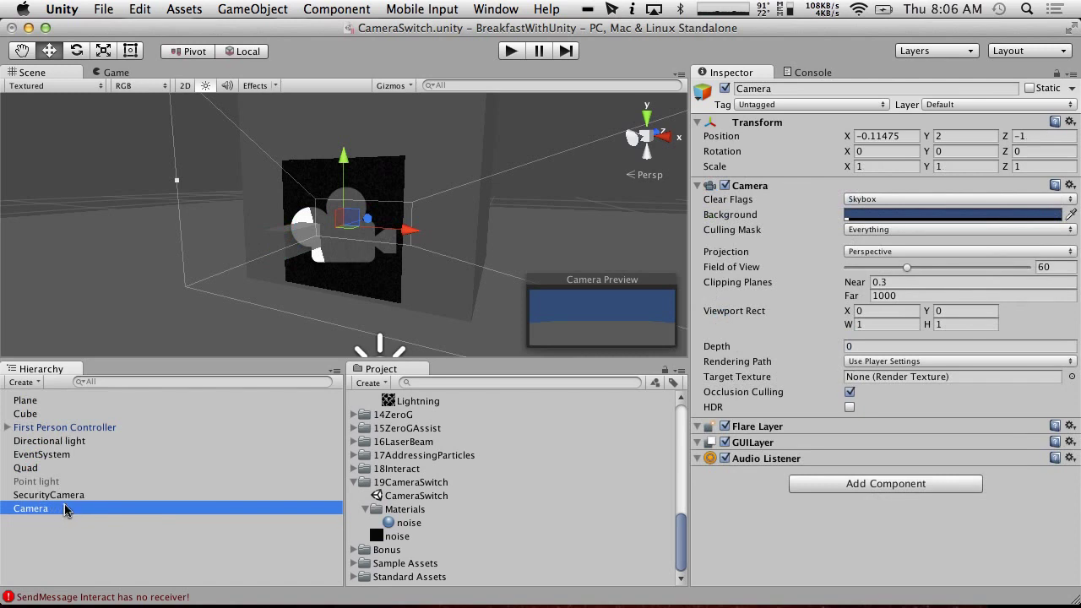
{"action": "left_click_drag", "start_coordinate": [43, 505], "coordinate": [71, 496]}
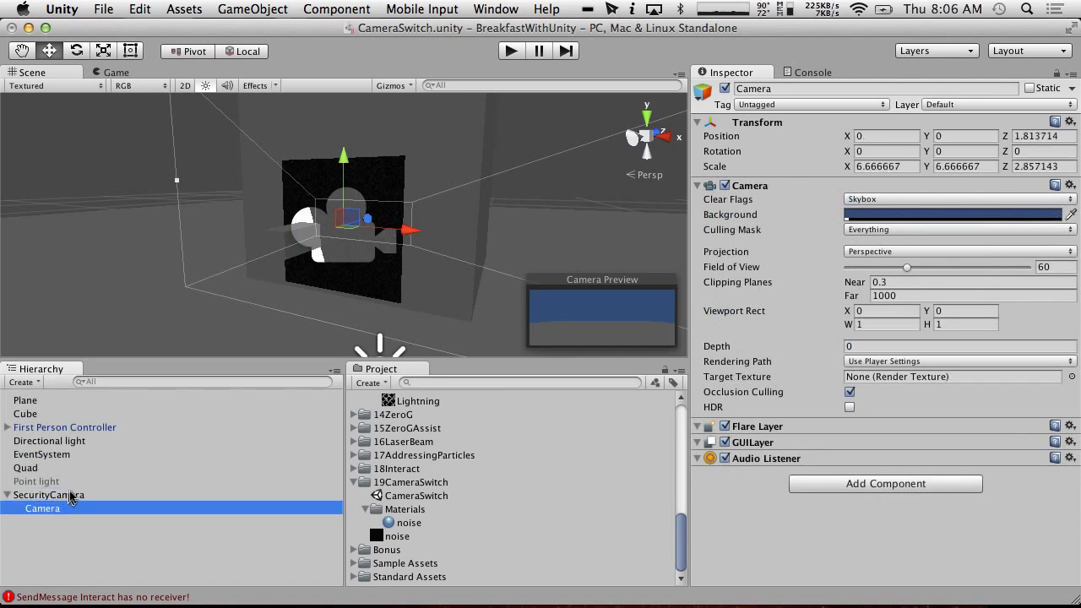
{"action": "left_click", "coordinate": [725, 88]}
{"action": "left_click", "coordinate": [725, 89]}
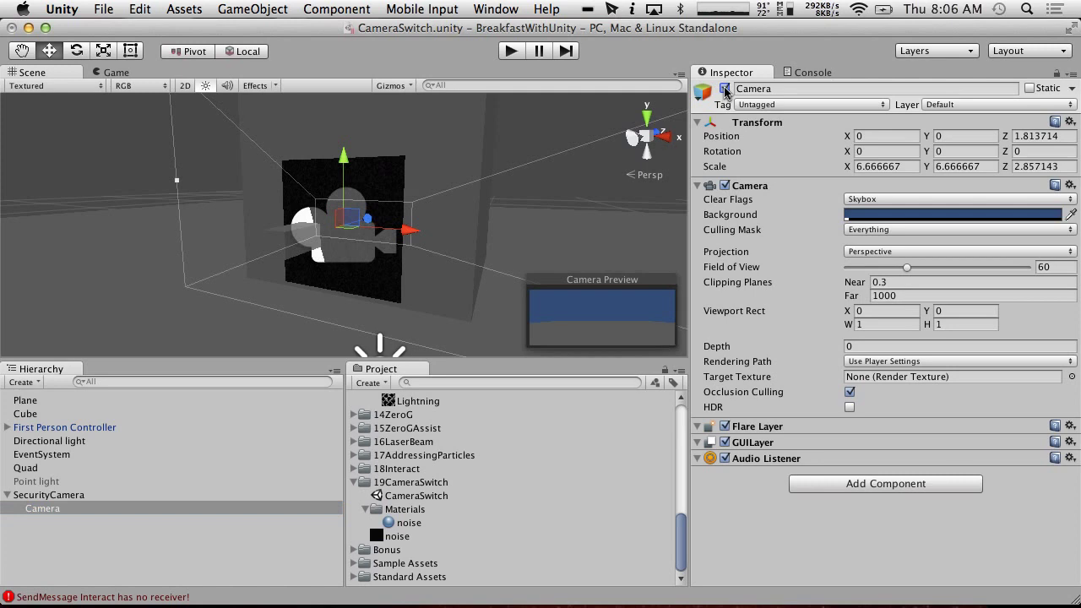
Set the child Camera's local position Z to 0 and its scale to 1 on X, Y and Z.
{"action": "left_click_drag", "start_coordinate": [538, 245], "coordinate": [473, 249], "text": "alt"}
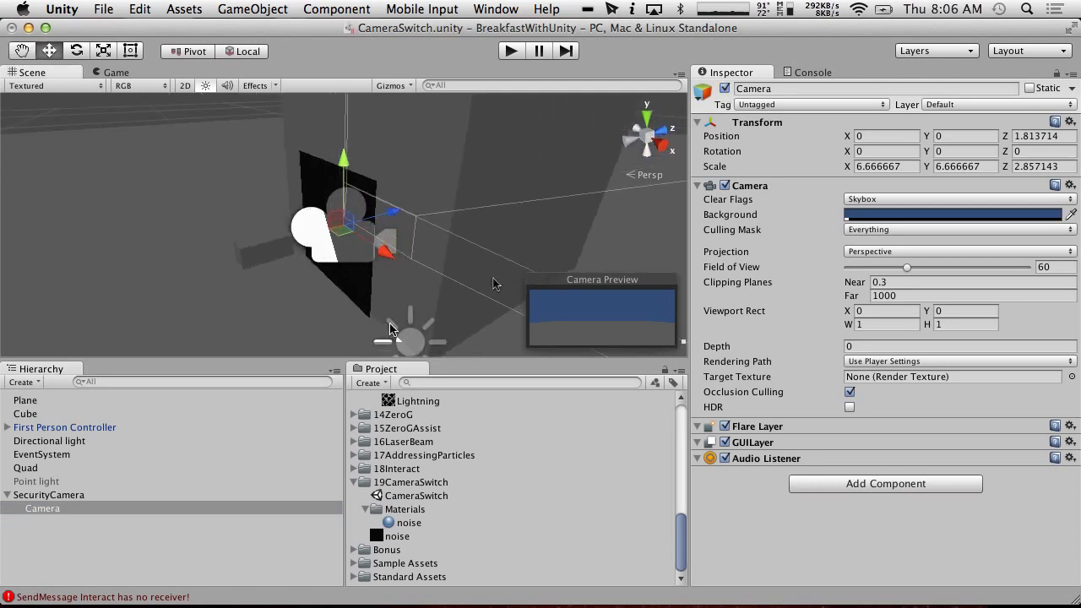
{"action": "left_click", "coordinate": [1066, 136]}
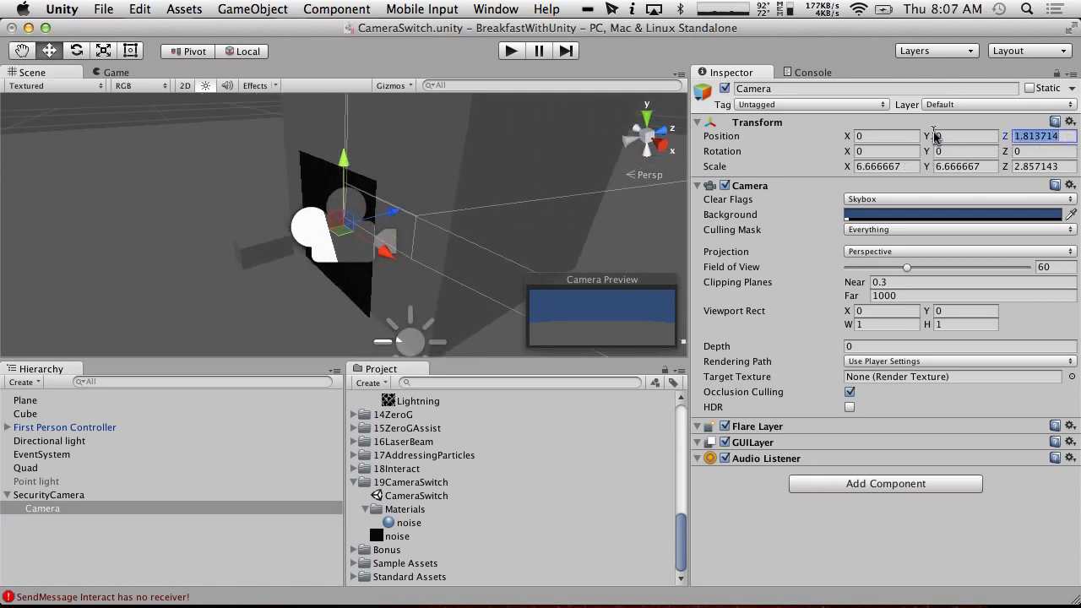
{"action": "type", "text": "0"}
{"action": "left_click", "coordinate": [900, 167]}
{"action": "type", "text": "0"}
{"action": "key", "text": "Tab"}
{"action": "type", "text": "1"}
{"action": "left_click", "coordinate": [895, 166]}
{"action": "type", "text": "1"}
{"action": "left_click", "coordinate": [1062, 167]}
{"action": "type", "text": "1"}
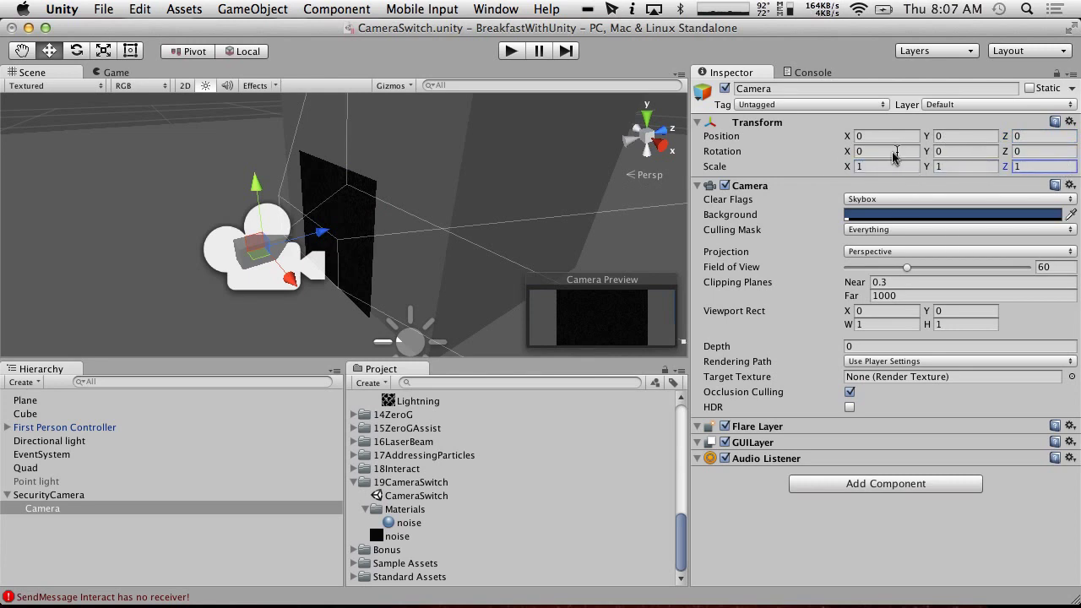
Set the SecurityCamera object's Y rotation to 180 so it faces away from the Quad.
{"action": "right_click_drag", "start_coordinate": [379, 259], "coordinate": [459, 232]}
{"action": "scroll", "coordinate": [504, 181], "scroll_direction": "down", "scroll_amount": 5}
{"action": "right_click_drag", "start_coordinate": [320, 241], "coordinate": [219, 252]}
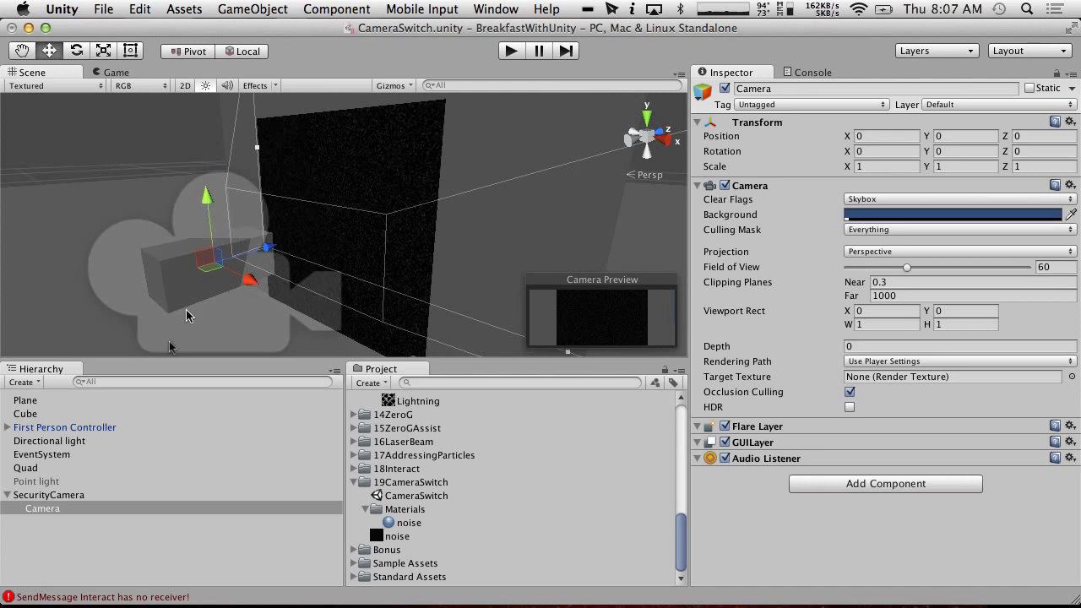
{"action": "left_click", "coordinate": [59, 496]}
{"action": "key", "text": "f"}
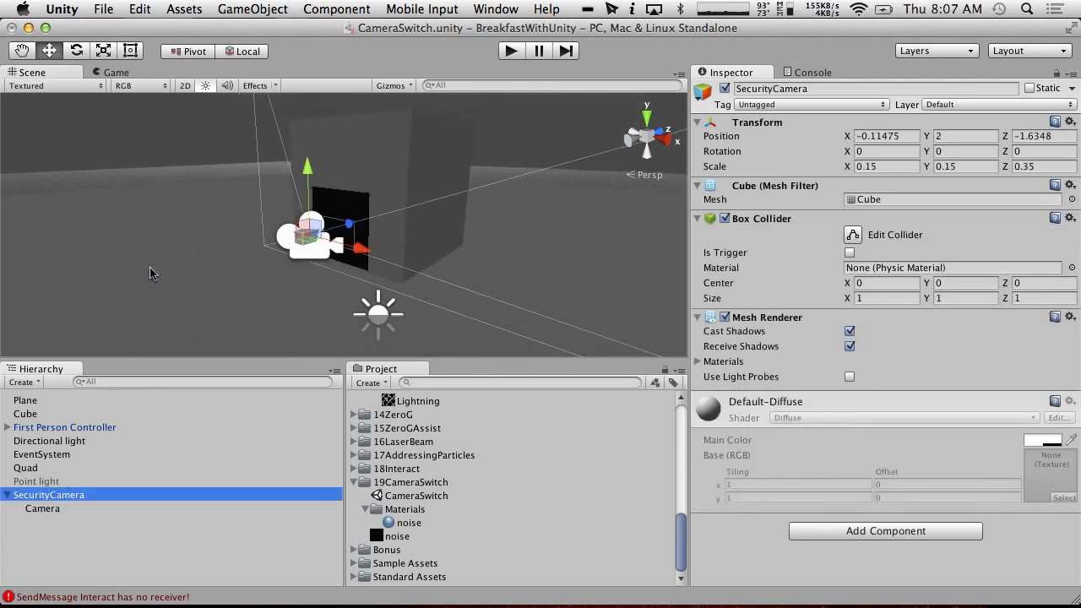
{"action": "left_click_drag", "start_coordinate": [150, 266], "coordinate": [338, 211], "text": "alt"}
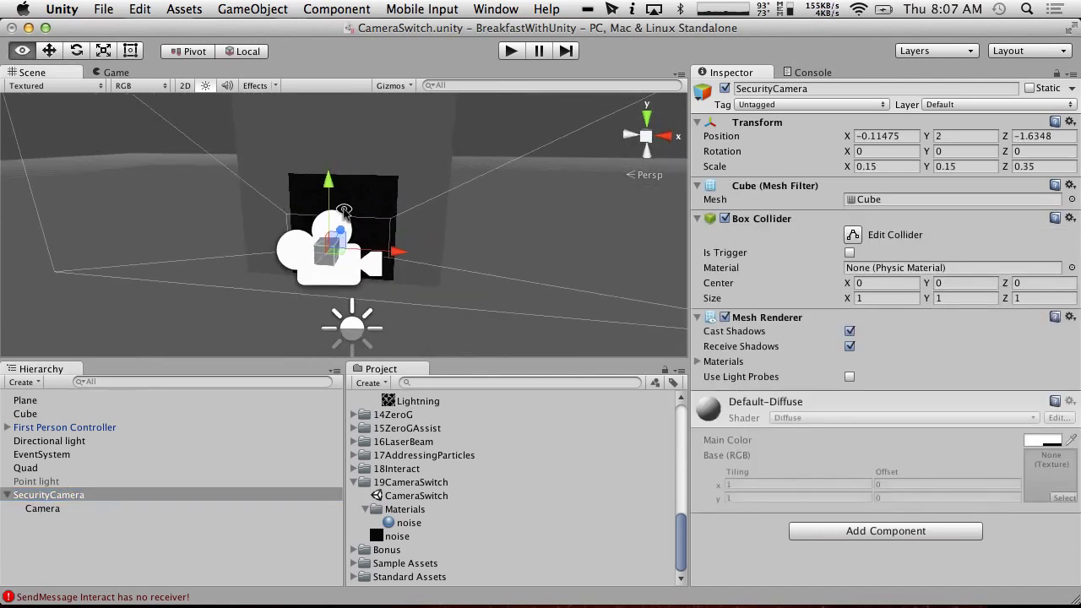
{"action": "left_click", "coordinate": [948, 152]}
{"action": "type", "text": "180"}
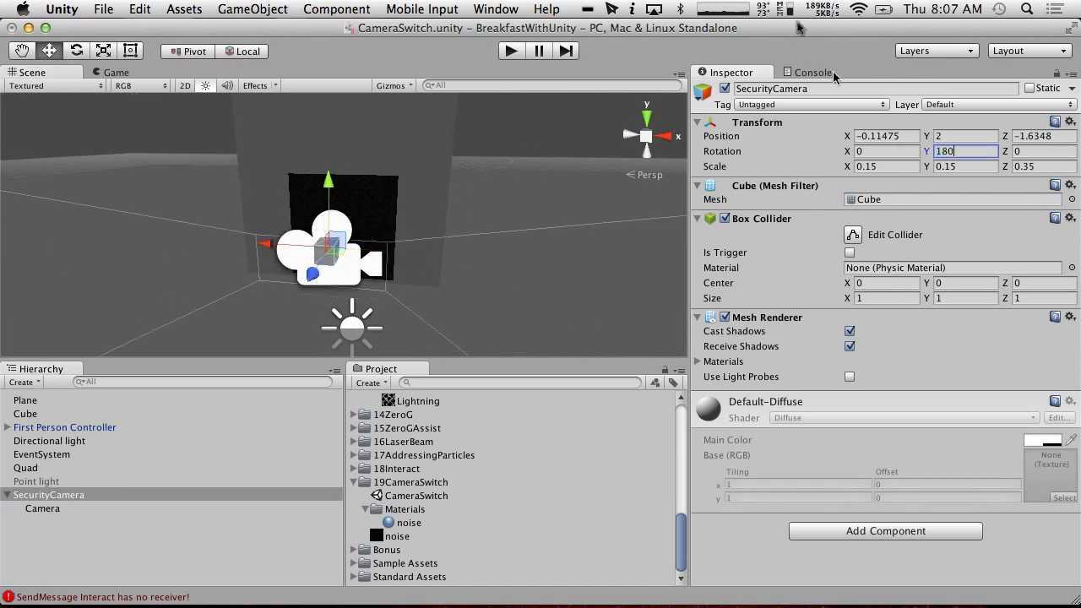
Move the SecurityCamera above the Quad, against the big cube's front, to about Y 3.19 and Z -1.29.
{"action": "left_click_drag", "start_coordinate": [336, 202], "coordinate": [334, 64]}
{"action": "left_click_drag", "start_coordinate": [321, 160], "coordinate": [166, 217], "text": "alt"}
{"action": "left_click_drag", "start_coordinate": [236, 176], "coordinate": [325, 90]}
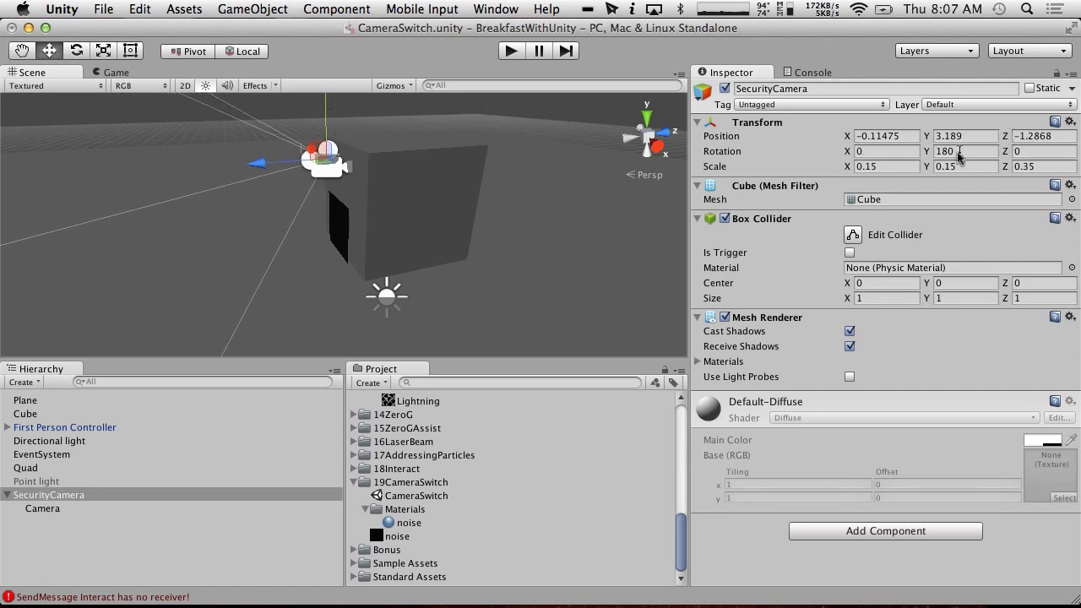
Tilt the SecurityCamera downward to an X rotation of about 33.18, keeping its Y rotation at 180.
{"action": "left_click_drag", "start_coordinate": [852, 151], "coordinate": [1079, 63]}
{"action": "left_click_drag", "start_coordinate": [927, 151], "coordinate": [779, 112]}
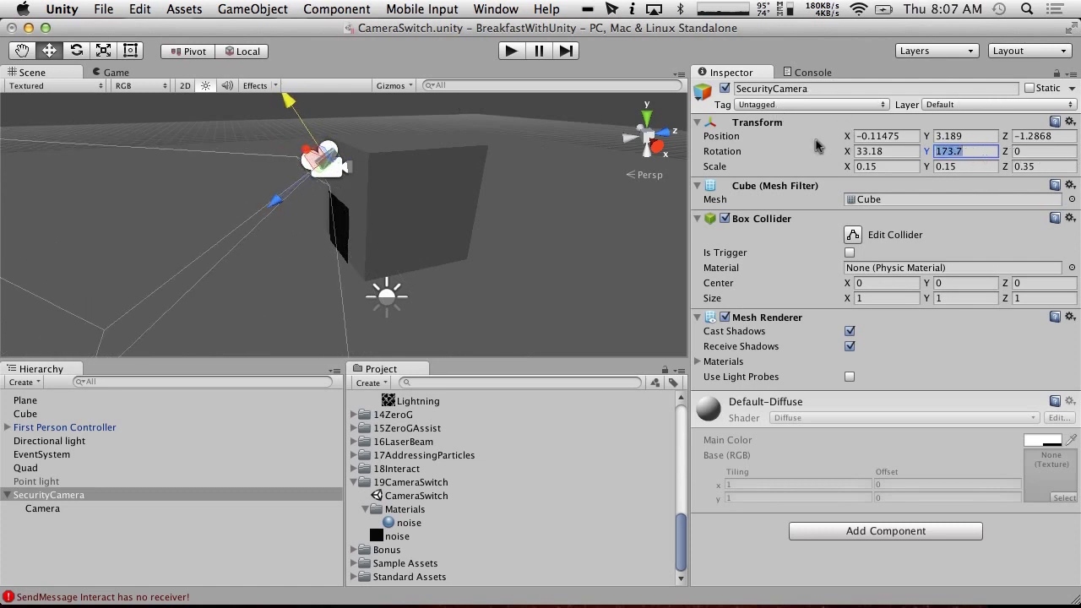
{"action": "type", "text": "0180"}
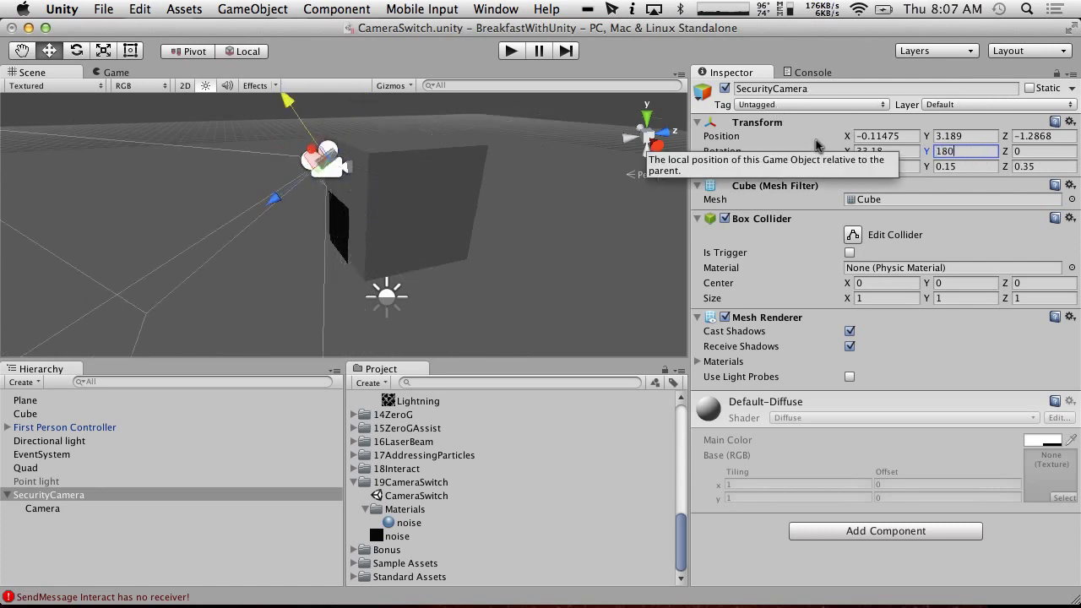
{"action": "left_click_drag", "start_coordinate": [454, 193], "coordinate": [380, 211], "text": "alt"}
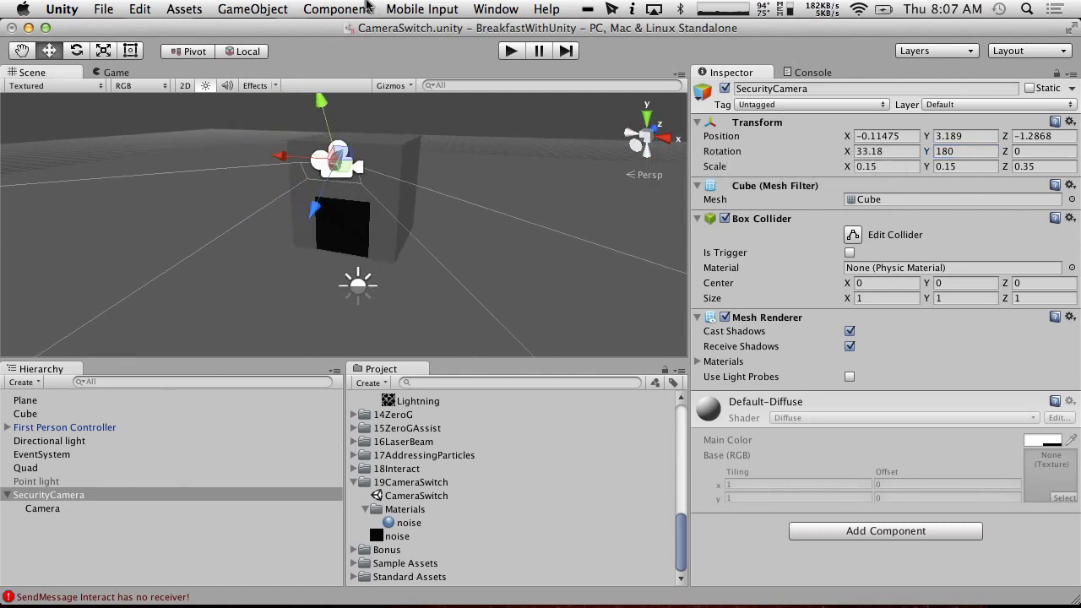
{"action": "left_click", "coordinate": [337, 9]}
{"action": "mouse_move", "coordinate": [496, 8]}
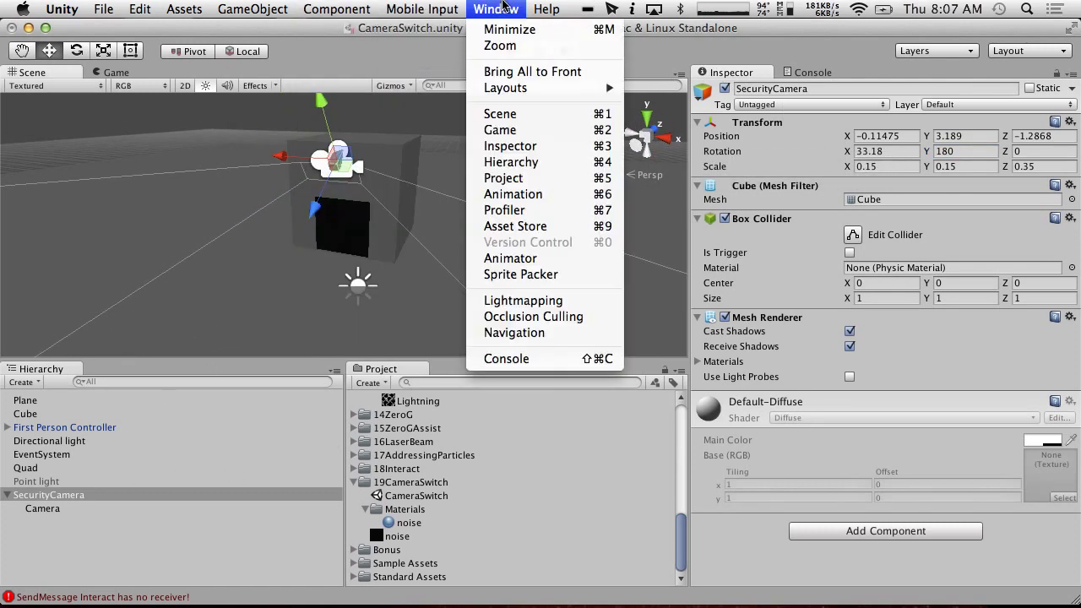
{"action": "left_click", "coordinate": [515, 258]}
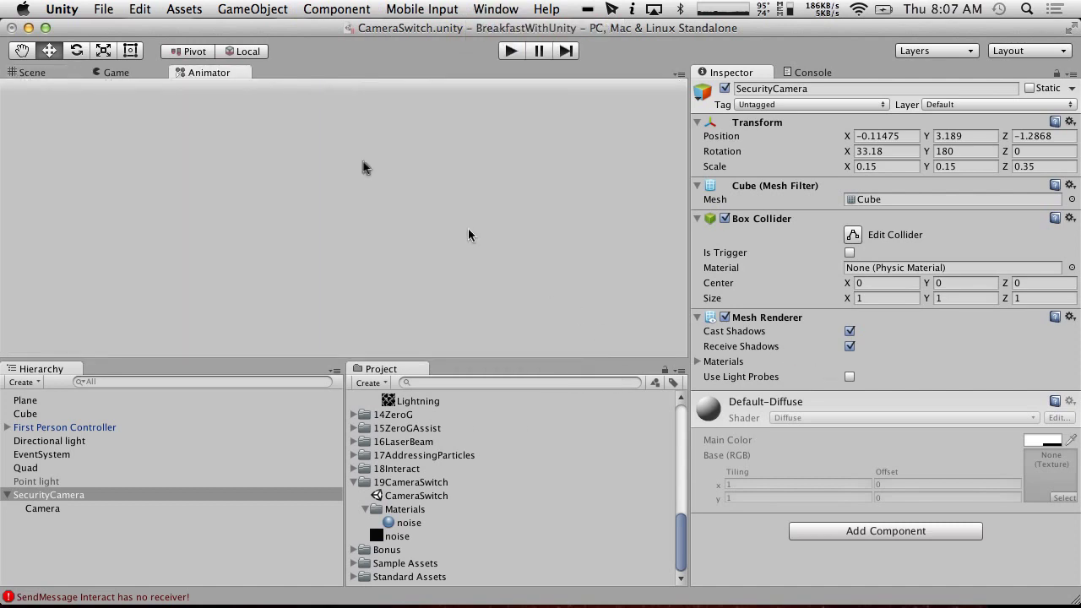
{"action": "right_click", "coordinate": [184, 72]}
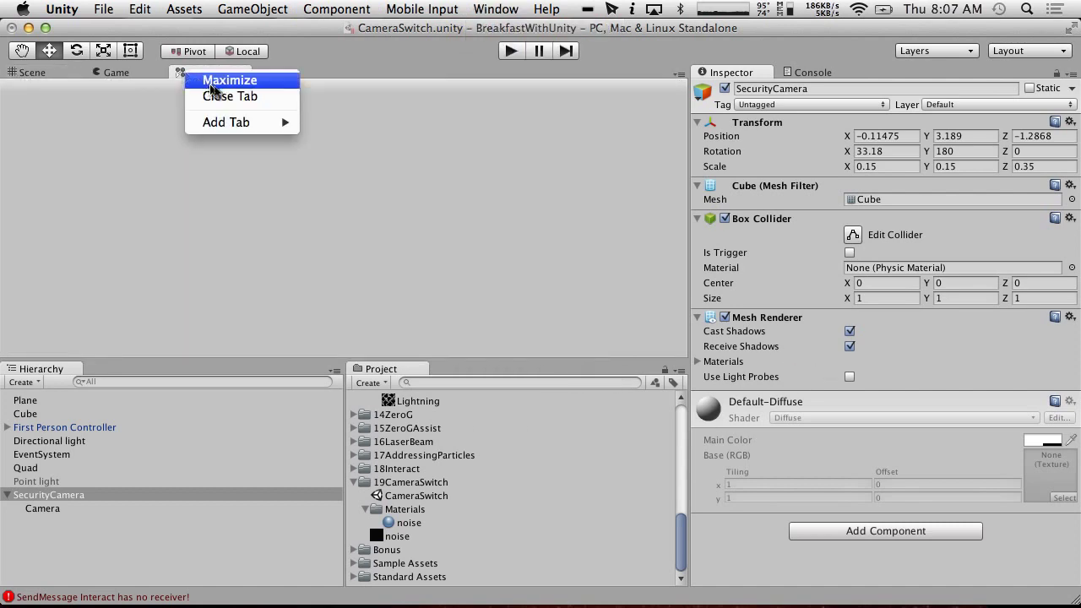
{"action": "left_click", "coordinate": [229, 94]}
Open the Animation window and dock it below the Inspector.
{"action": "left_click", "coordinate": [422, 8]}
{"action": "mouse_move", "coordinate": [477, 7]}
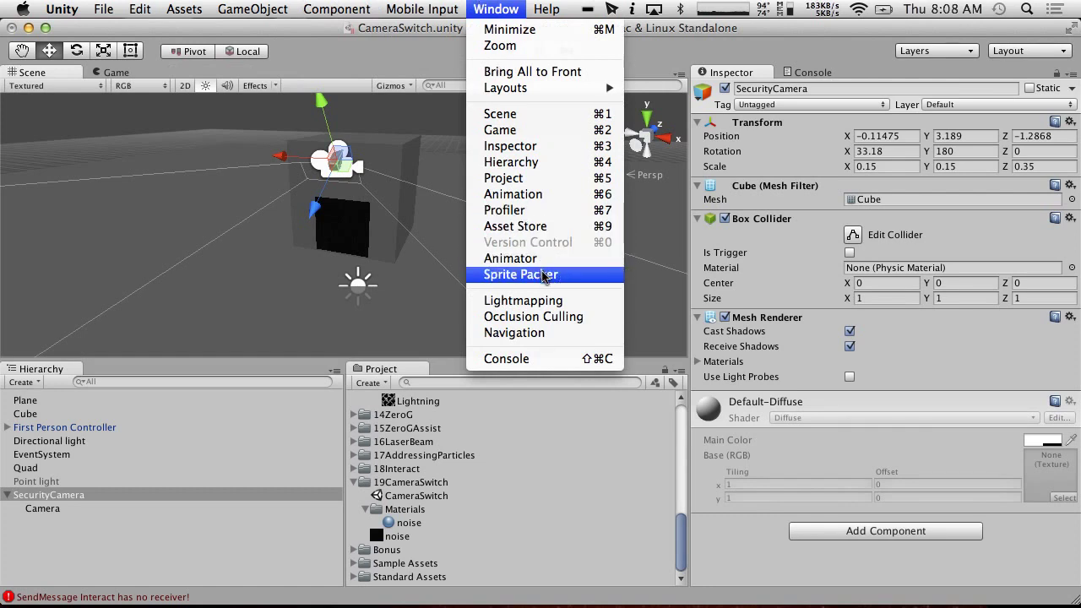
{"action": "left_click", "coordinate": [549, 195]}
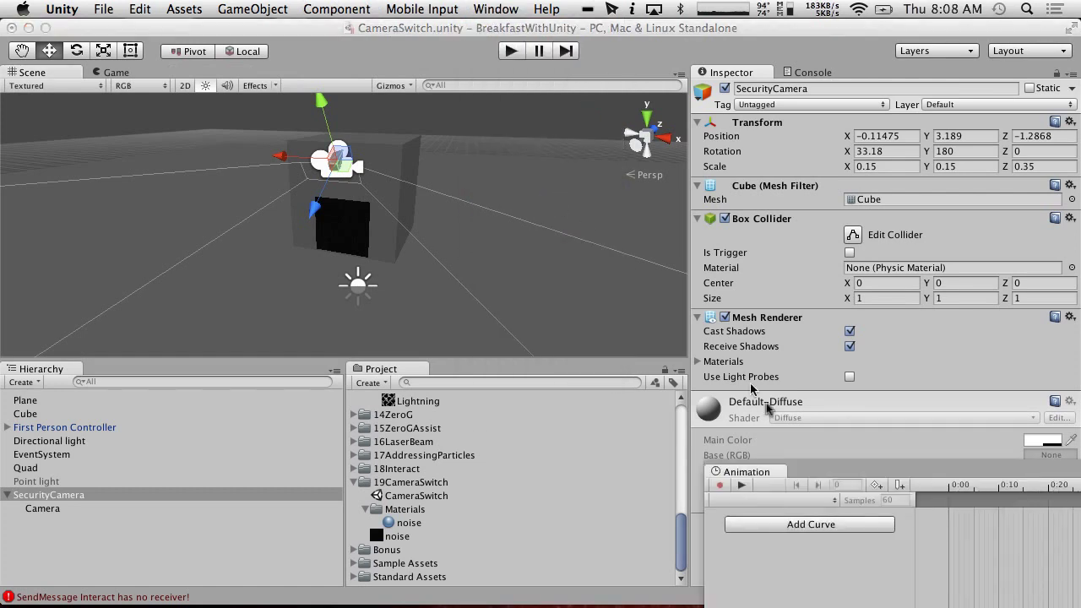
{"action": "left_click_drag", "start_coordinate": [752, 473], "coordinate": [685, 598]}
{"action": "left_click_drag", "start_coordinate": [819, 435], "coordinate": [845, 443]}
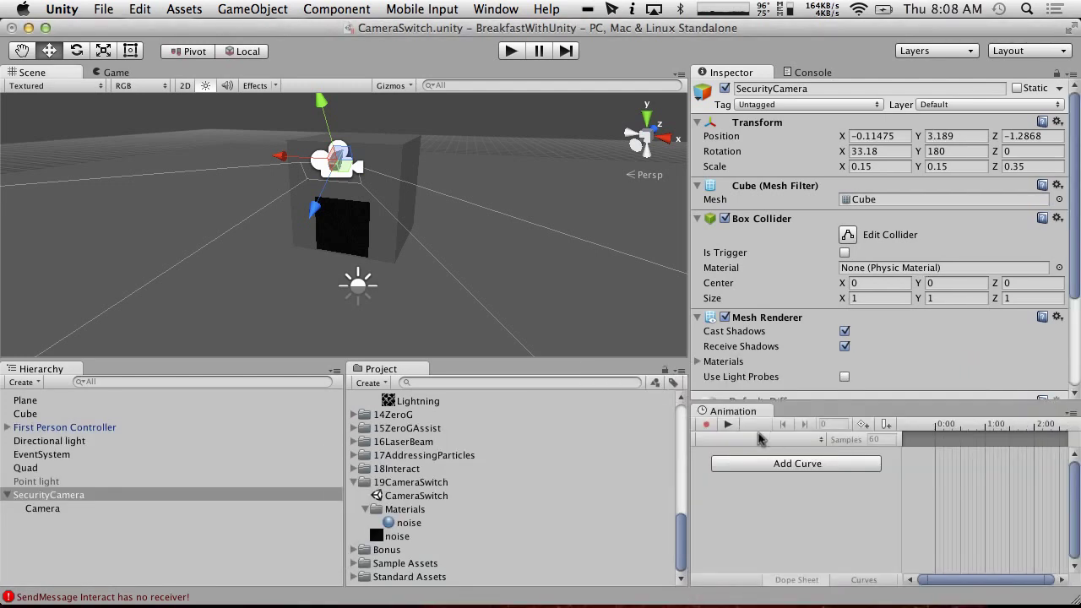
Create a new animation clip named SecurityCamera for the SecurityCamera object and start recording it.
{"action": "left_click", "coordinate": [706, 425]}
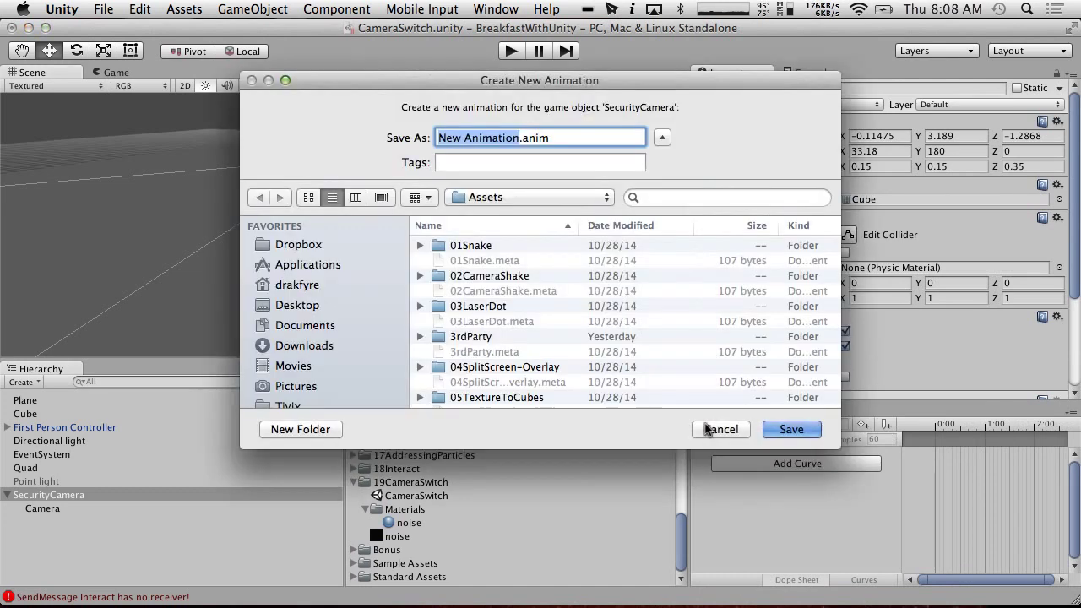
{"action": "type", "text": "Ca"}
{"action": "key", "text": "BackSpace"}
{"action": "key", "text": "BackSpace"}
{"action": "type", "text": "SecurityCamera"}
{"action": "key", "text": "Return"}
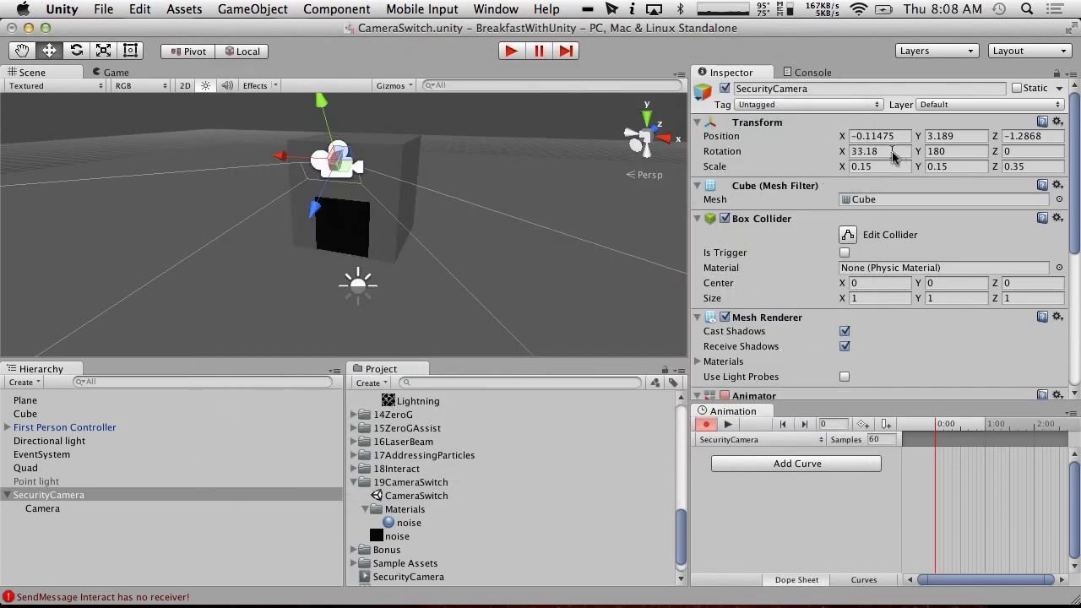
Record a starting rotation keyframe at frame 0 with the SecurityCamera's Y rotation at about 225.7.
{"action": "left_click_drag", "start_coordinate": [841, 152], "coordinate": [1031, 168]}
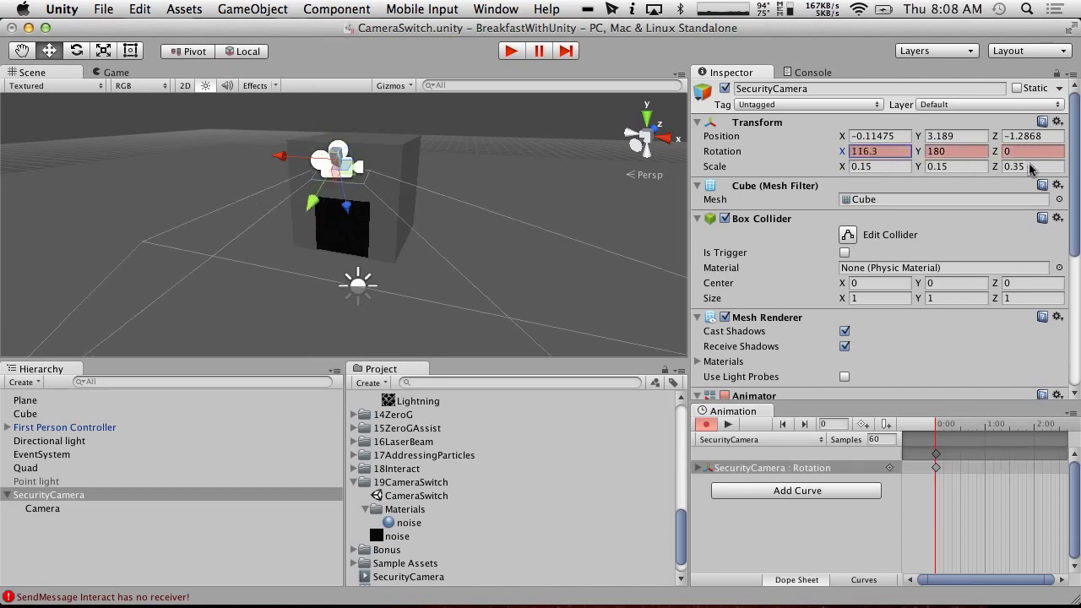
{"action": "key", "text": "super+z"}
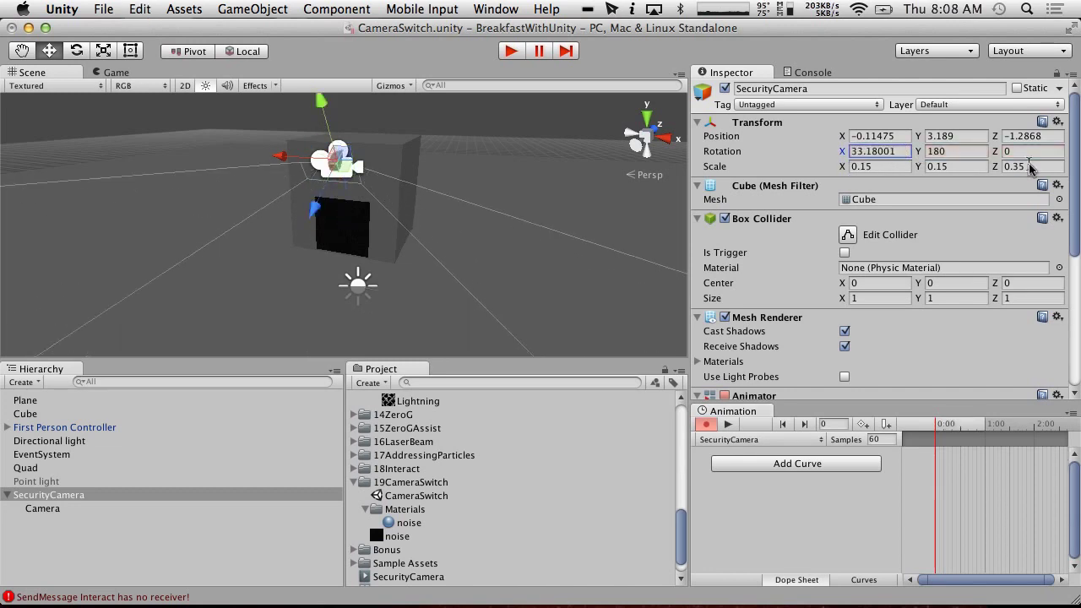
{"action": "left_click_drag", "start_coordinate": [919, 152], "coordinate": [1021, 159]}
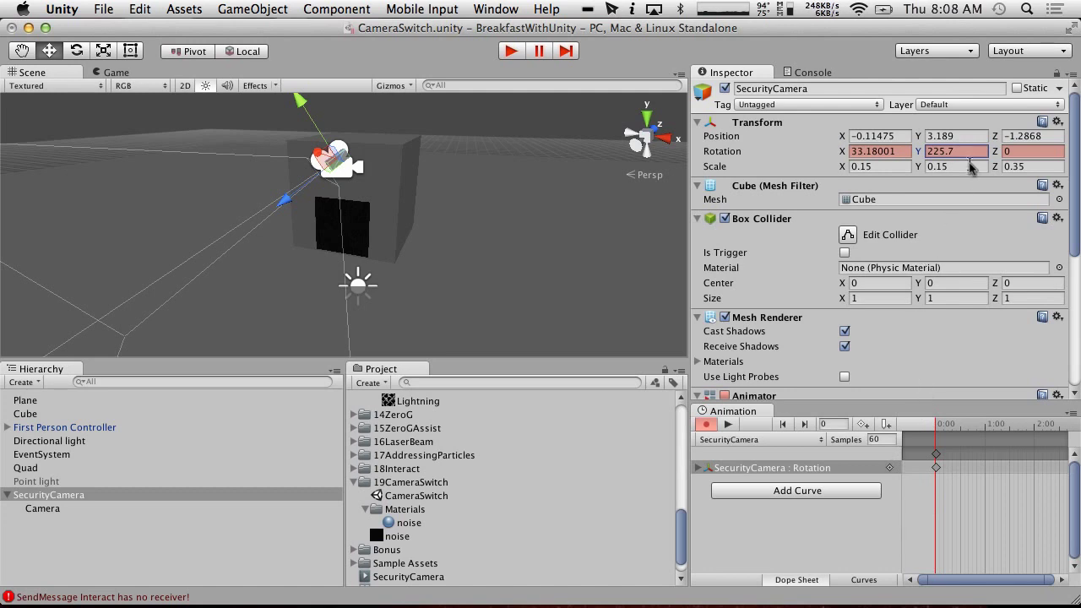
Record a second rotation keyframe at frame 180 with the SecurityCamera swung around Y to the opposite side.
{"action": "left_click_drag", "start_coordinate": [941, 424], "coordinate": [1024, 424]}
{"action": "scroll", "coordinate": [1031, 564], "scroll_direction": "down", "scroll_amount": 4}
{"action": "scroll", "coordinate": [1031, 564], "scroll_direction": "down", "scroll_amount": 2}
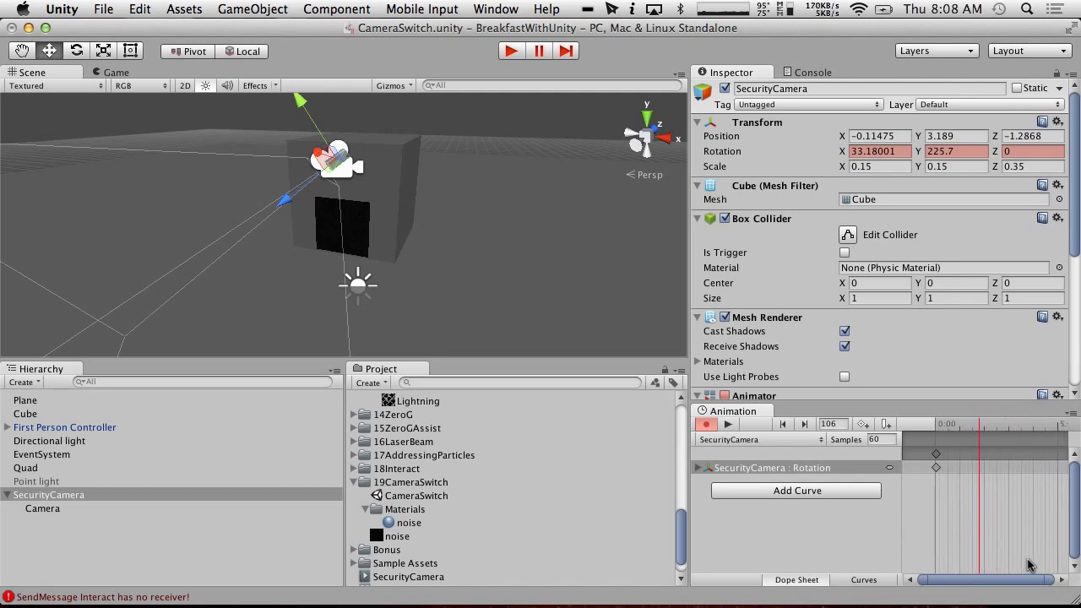
{"action": "left_click_drag", "start_coordinate": [1004, 422], "coordinate": [982, 419]}
{"action": "scroll", "coordinate": [1003, 446], "scroll_direction": "up", "scroll_amount": 5}
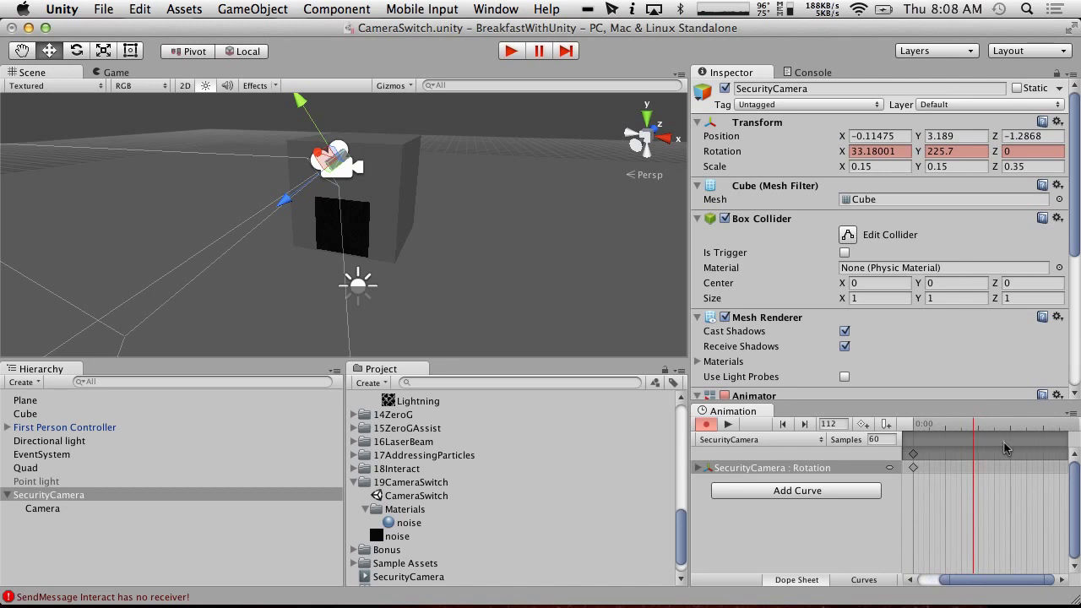
{"action": "left_click_drag", "start_coordinate": [973, 422], "coordinate": [1017, 410]}
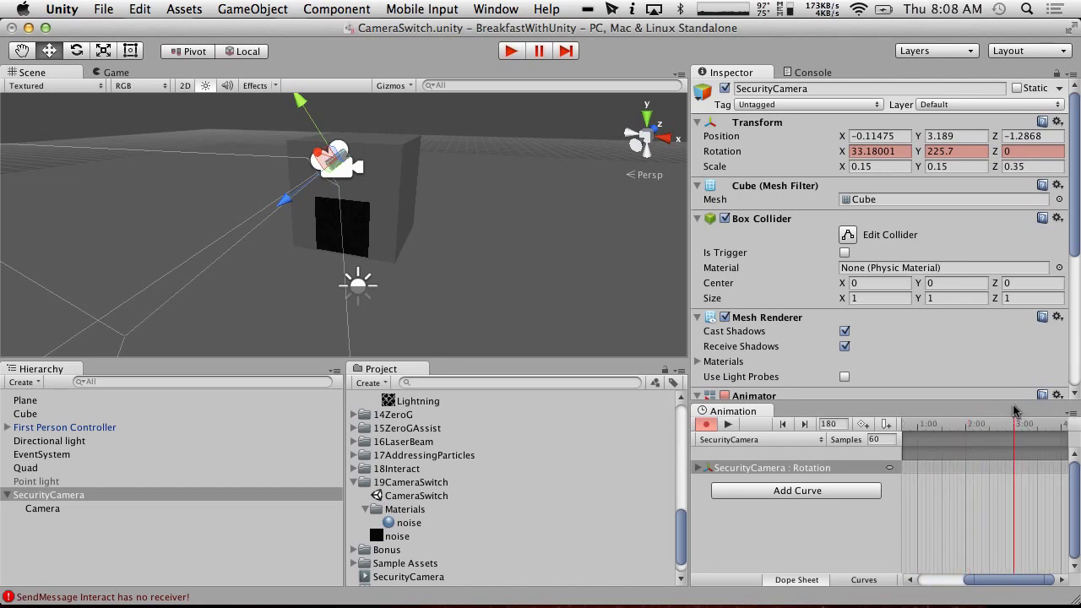
{"action": "left_click_drag", "start_coordinate": [914, 153], "coordinate": [689, 114]}
Add a closing keyframe at frame 360 that repeats the first keyframe's Y rotation of 225.7.
{"action": "scroll", "coordinate": [990, 452], "scroll_direction": "down", "scroll_amount": 1}
{"action": "scroll", "coordinate": [992, 499], "scroll_direction": "down", "scroll_amount": 4}
{"action": "scroll", "coordinate": [992, 498], "scroll_direction": "up", "scroll_amount": 1}
{"action": "mouse_move", "coordinate": [1014, 427]}
{"action": "left_mouse_down"}
{"action": "mouse_move", "coordinate": [986, 426]}
{"action": "mouse_move", "coordinate": [1016, 428]}
{"action": "left_mouse_up"}
{"action": "left_click", "coordinate": [928, 455]}
{"action": "scroll", "coordinate": [1018, 429], "scroll_direction": "up", "scroll_amount": 10}
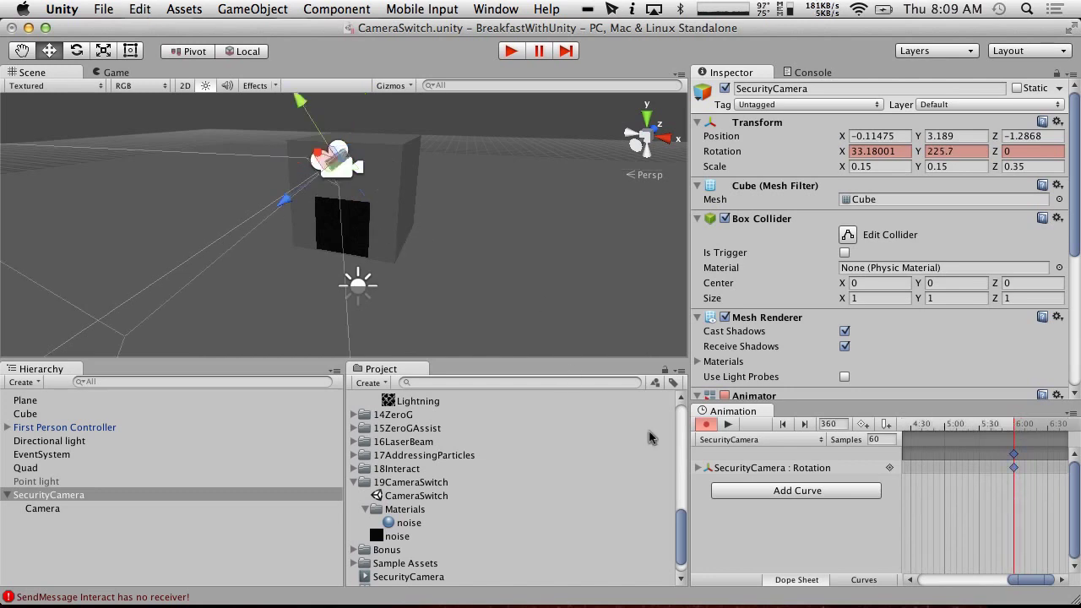
Preview the SecurityCamera sweep animation and turn off animation recording.
{"action": "left_click", "coordinate": [729, 425]}
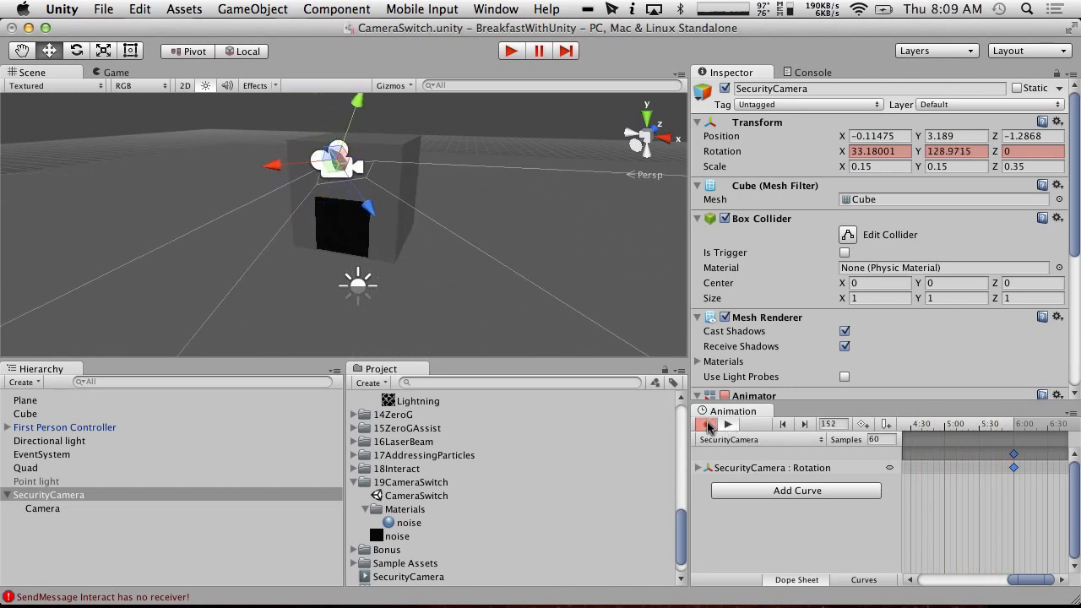
{"action": "left_click", "coordinate": [707, 425]}
{"action": "scroll", "coordinate": [801, 396], "scroll_direction": "down", "scroll_amount": 5}
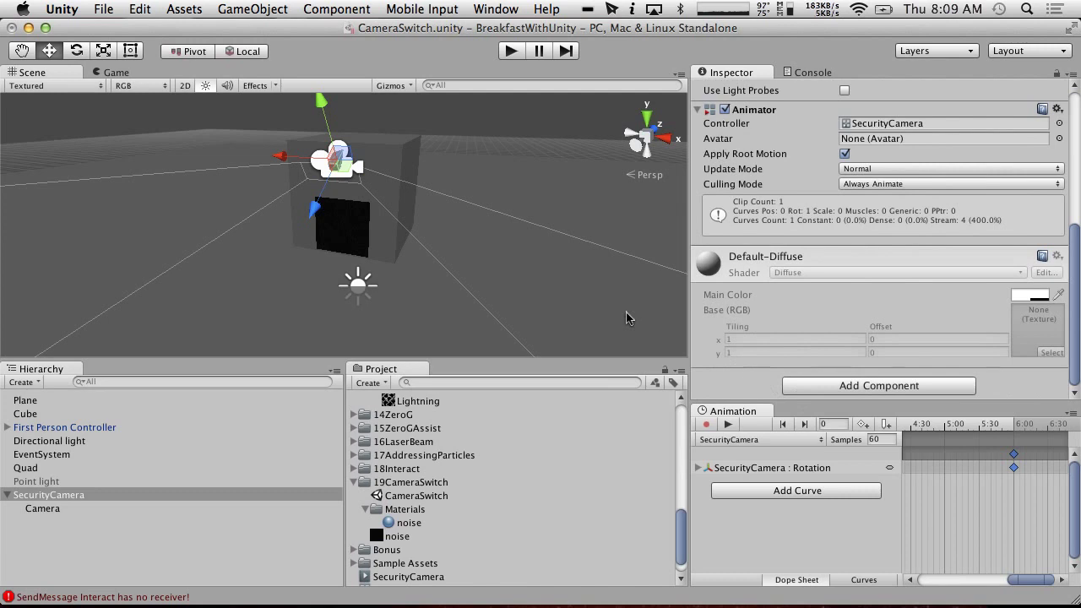
Deactivate the Camera object under SecurityCamera.
{"action": "left_click", "coordinate": [57, 511]}
{"action": "scroll", "coordinate": [724, 196], "scroll_direction": "up", "scroll_amount": 5}
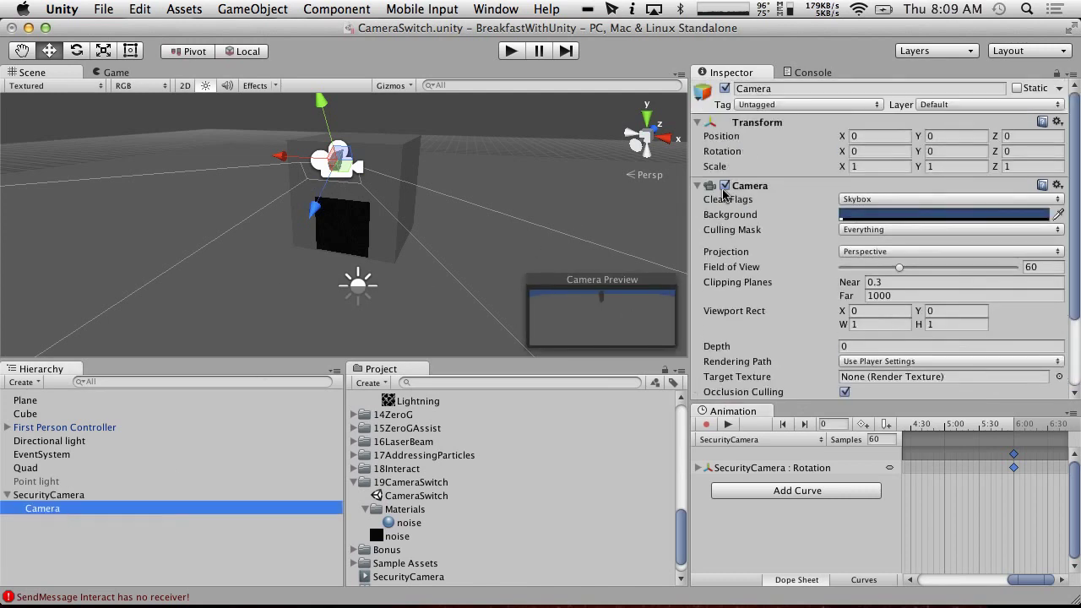
{"action": "left_click", "coordinate": [726, 89]}
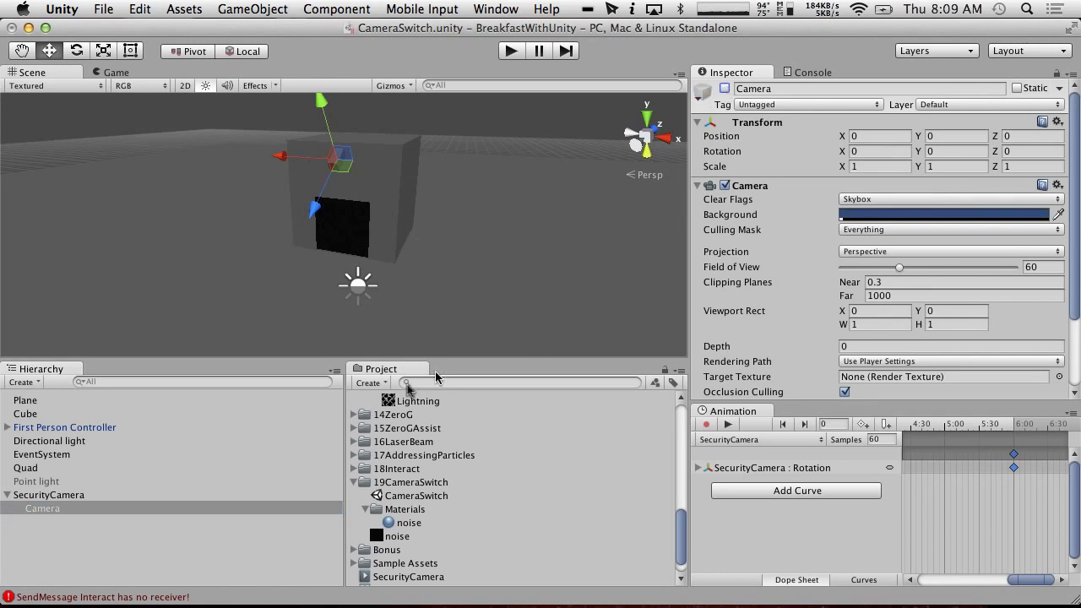
Duplicate the ToggleGameObjectsOnInteract script from 18Interact and move the copy into the 19CameraSwitch folder.
{"action": "scroll", "coordinate": [435, 559], "scroll_direction": "down", "scroll_amount": 2}
{"action": "left_click", "coordinate": [401, 460]}
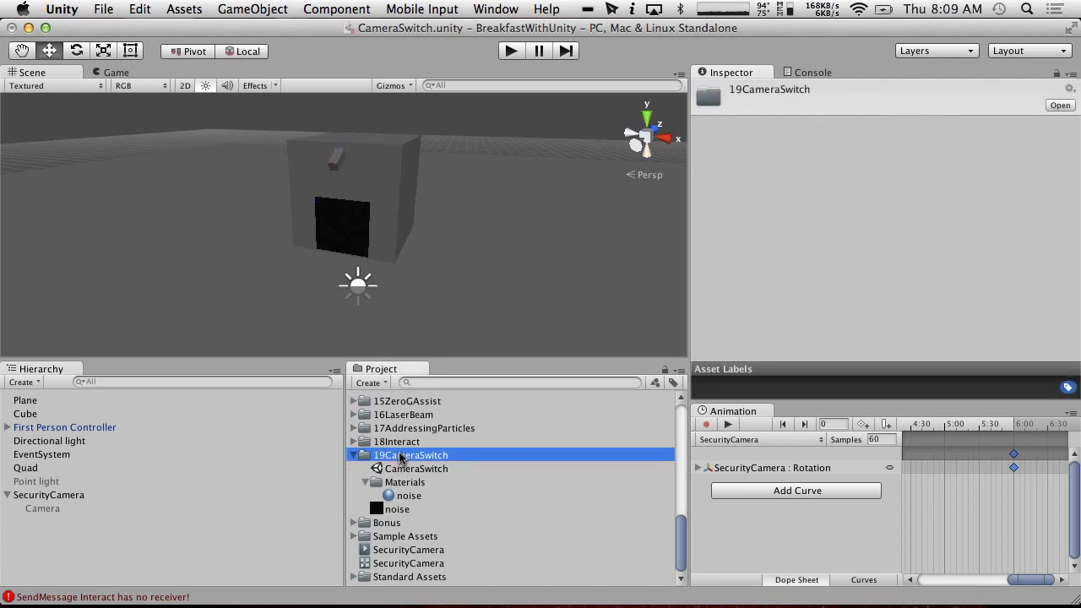
{"action": "right_click", "coordinate": [400, 460]}
{"action": "left_click", "coordinate": [360, 447]}
{"action": "left_click", "coordinate": [355, 443]}
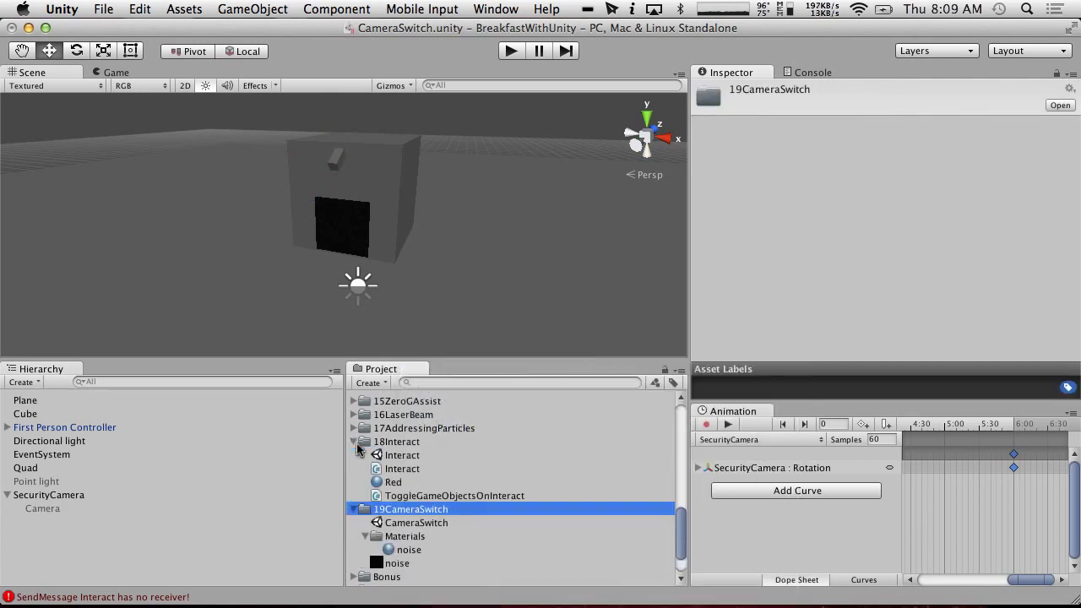
{"action": "left_click", "coordinate": [421, 497]}
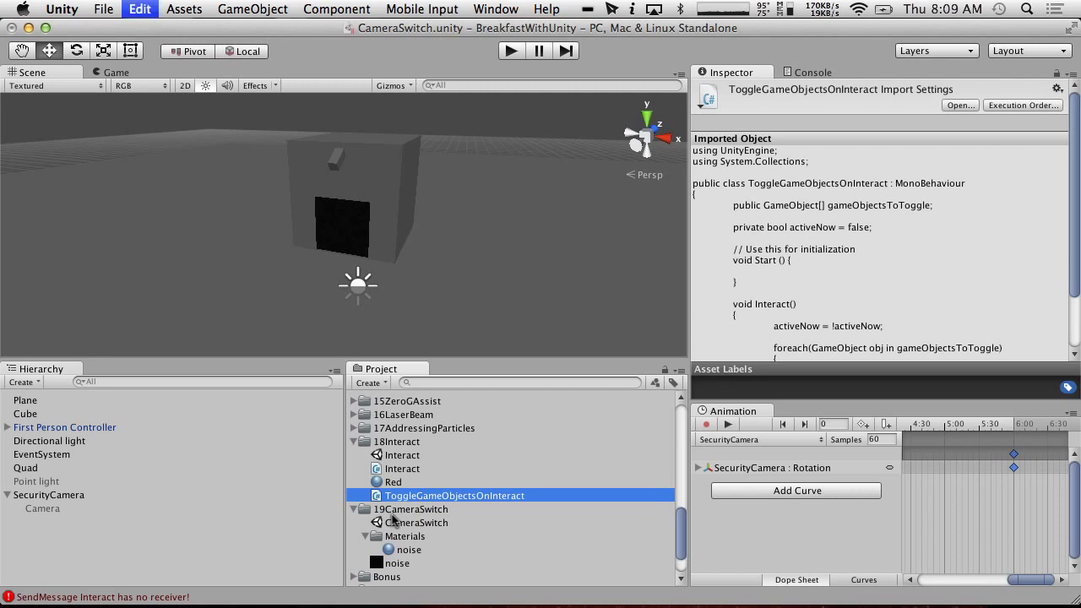
{"action": "key", "text": "super+d"}
{"action": "left_click_drag", "start_coordinate": [419, 517], "coordinate": [398, 529]}
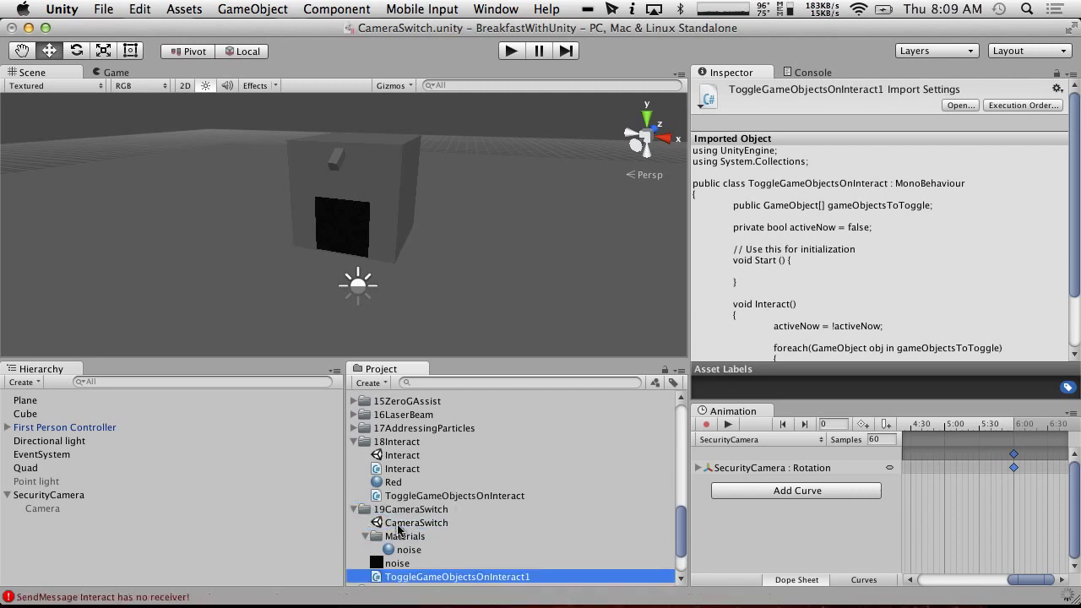
Rename the duplicated script as SwitchCamera and open it in MonoDevelop.
{"action": "left_click", "coordinate": [414, 579]}
{"action": "type", "text": "SwitchCamera"}
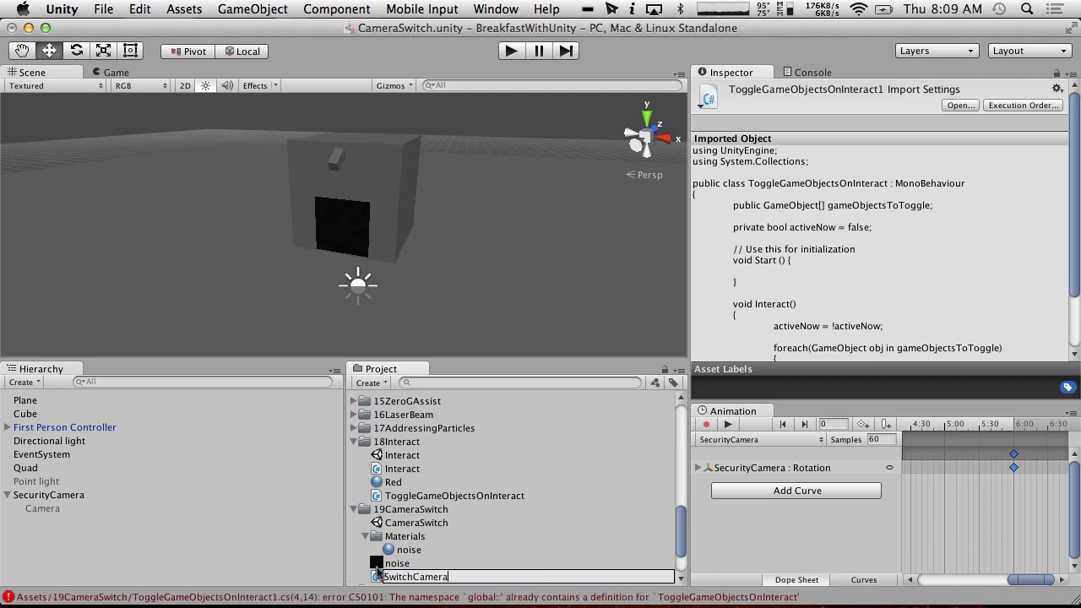
{"action": "key", "text": "Return"}
{"action": "double_click", "coordinate": [414, 578]}
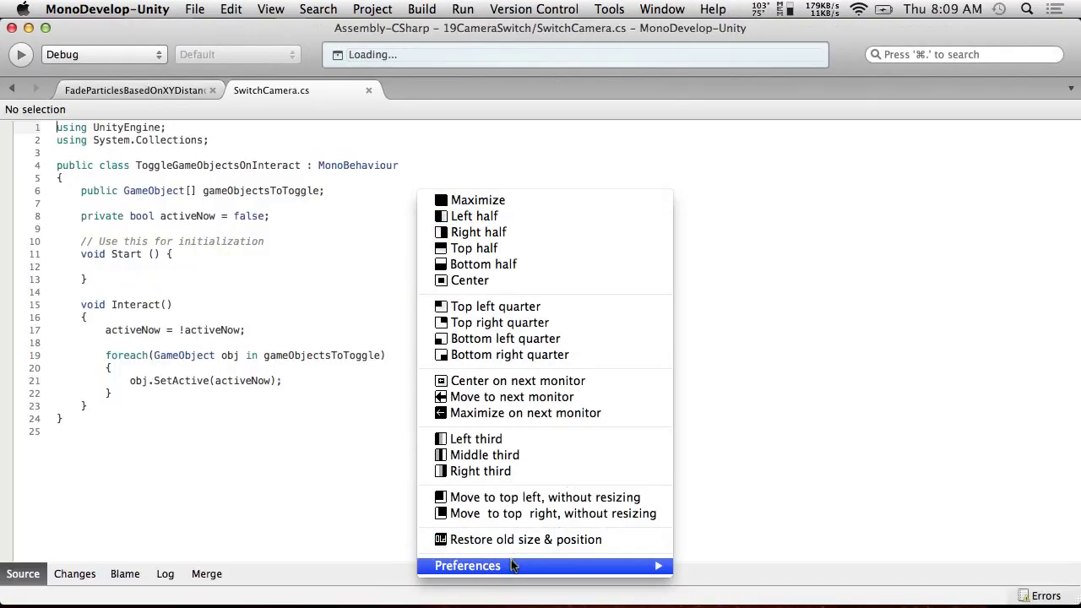
{"action": "mouse_move", "coordinate": [608, 566]}
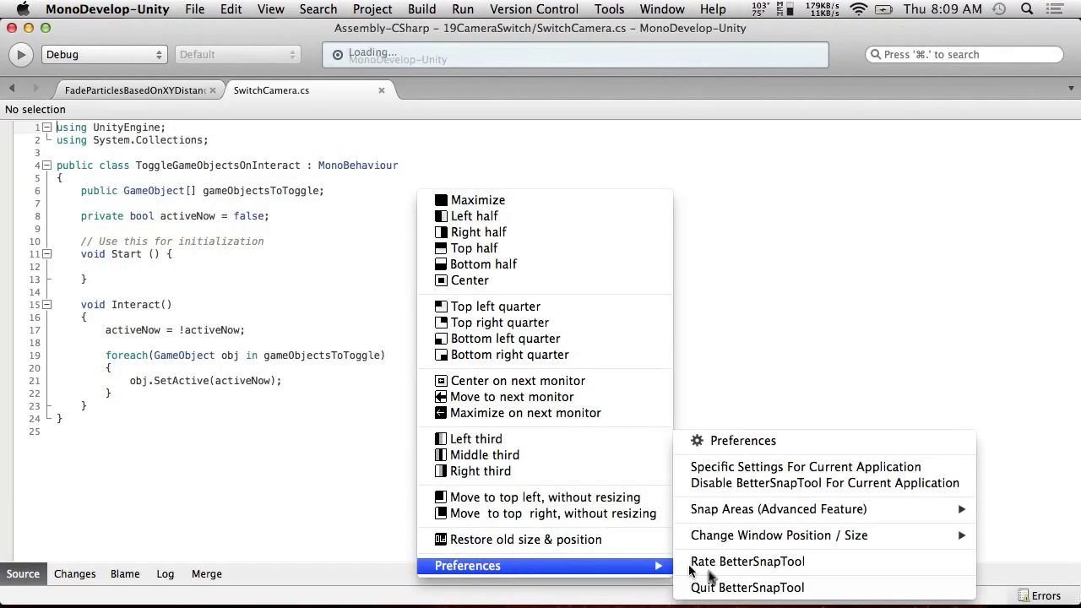
{"action": "left_click", "coordinate": [604, 586]}
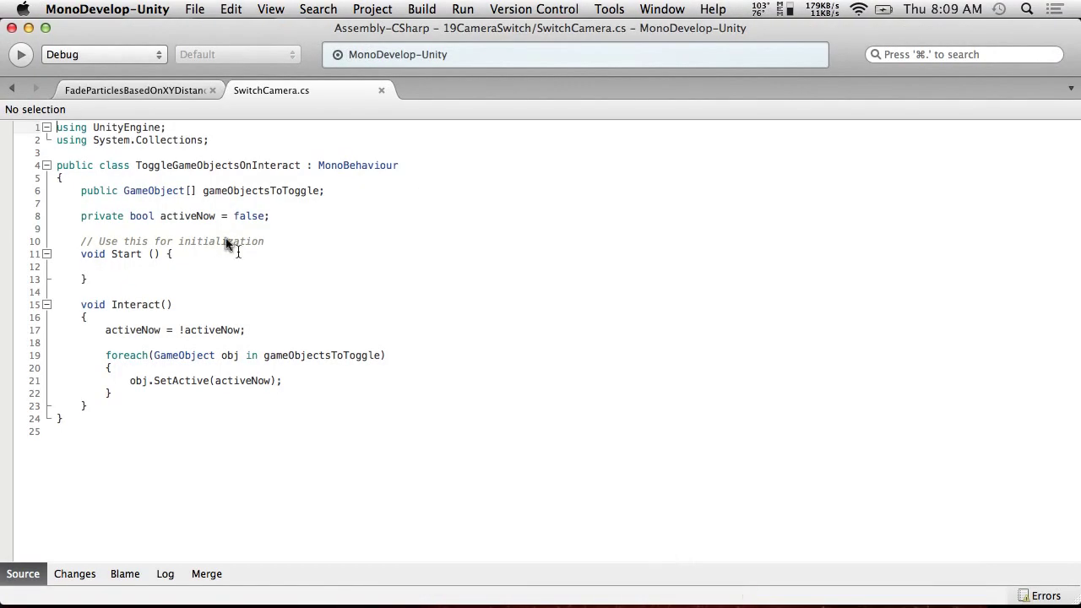
Rename the class in the script from ToggleGameObjectsOnInteract to SwitchCamera.
{"action": "left_click", "coordinate": [247, 164]}
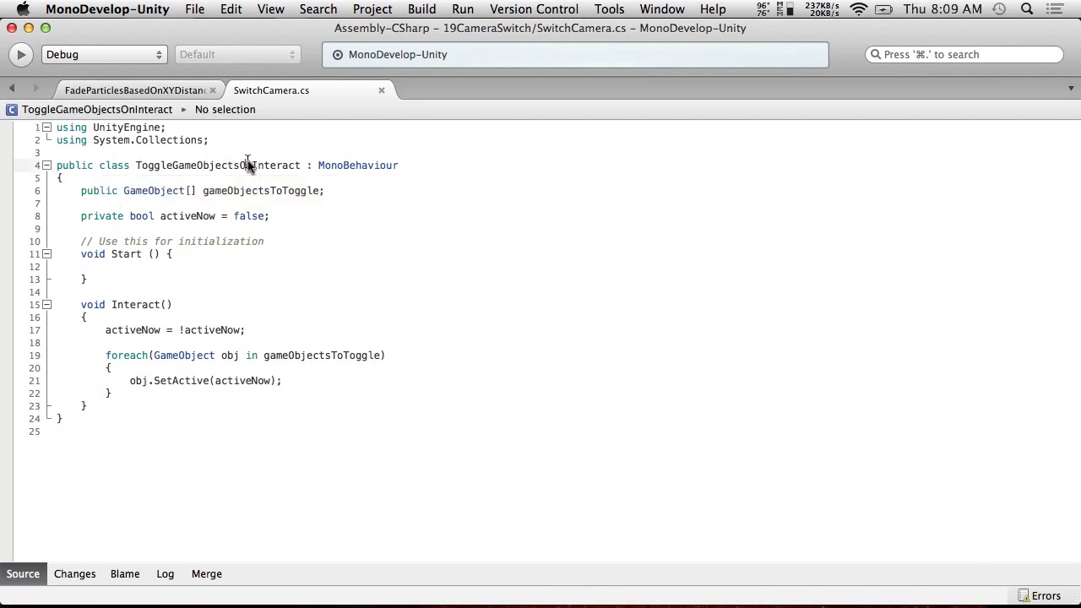
{"action": "double_click", "coordinate": [190, 163]}
{"action": "type", "text": "Switc"}
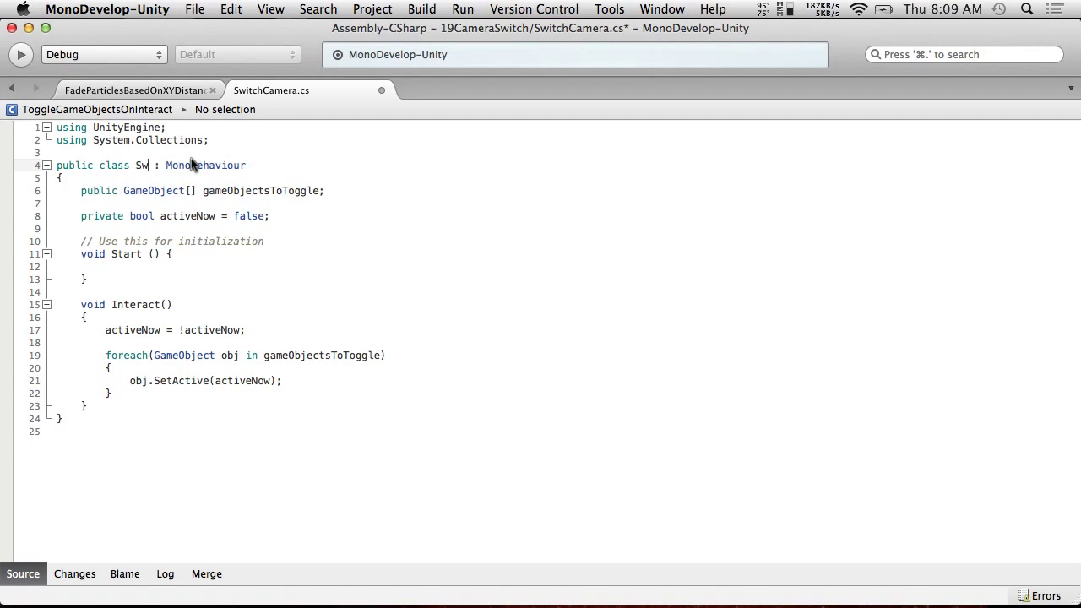
{"action": "type", "text": "hCamera"}
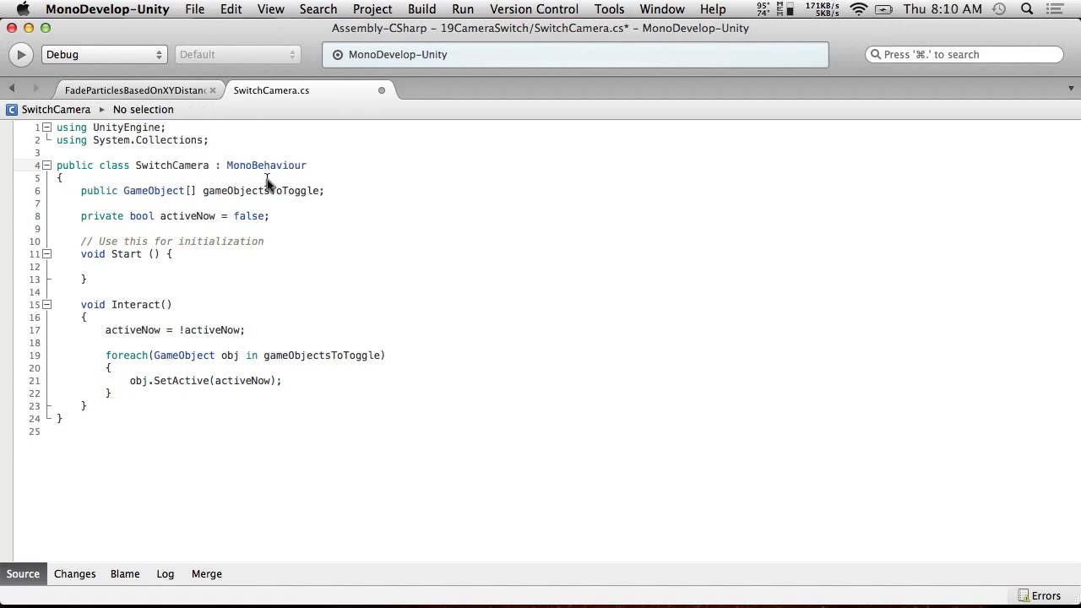
Change the public GameObject array field into a single Camera field named newCamera.
{"action": "double_click", "coordinate": [145, 192]}
{"action": "type", "text": "Camera"}
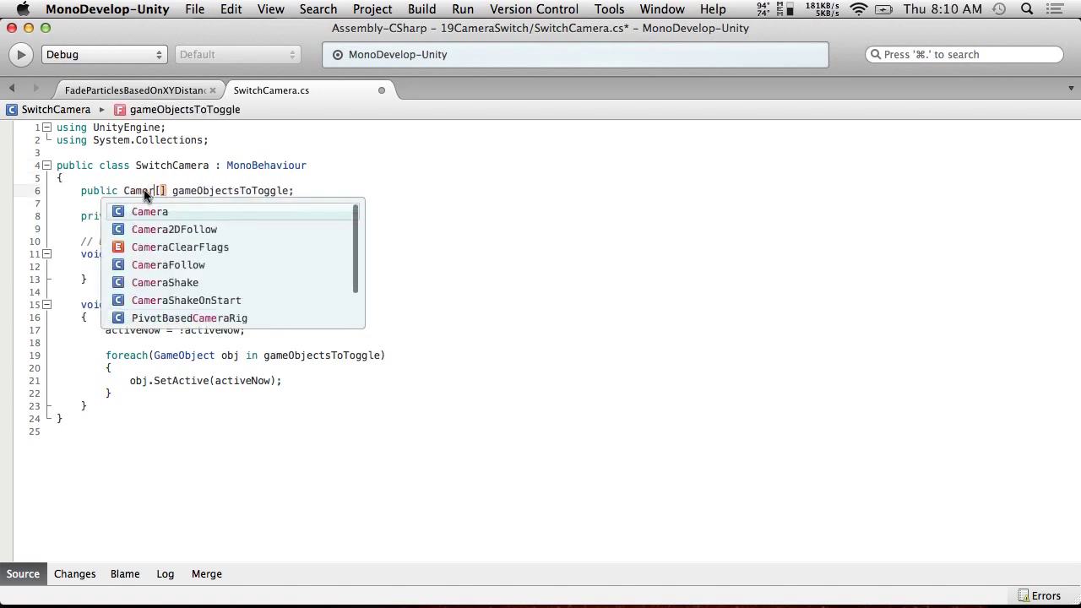
{"action": "left_click", "coordinate": [175, 193]}
{"action": "key", "text": "BackSpace"}
{"action": "key", "text": "BackSpace"}
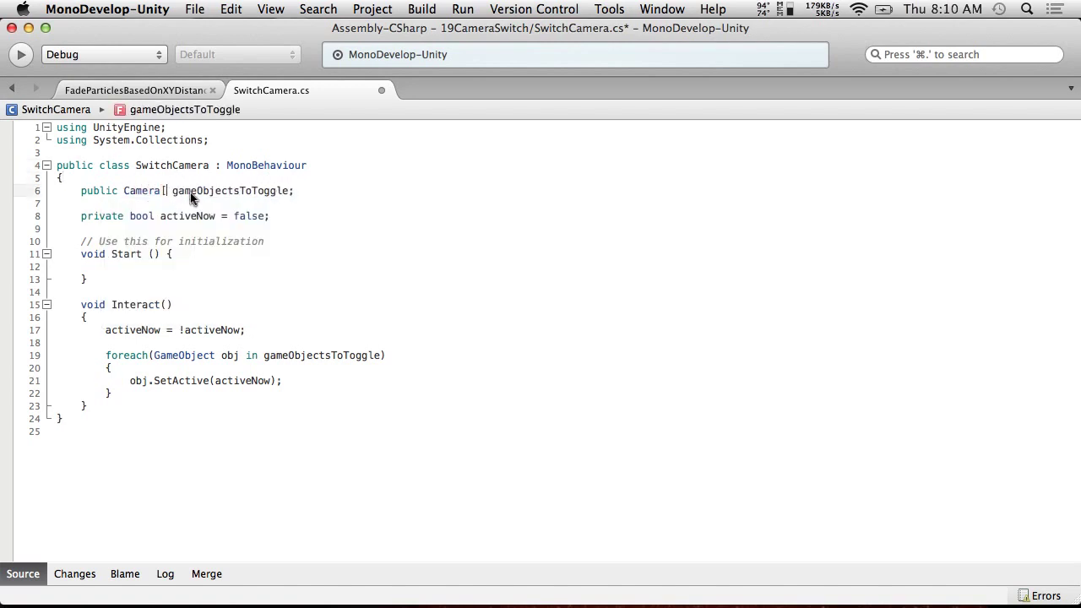
{"action": "double_click", "coordinate": [265, 193]}
{"action": "type", "text": "newC"}
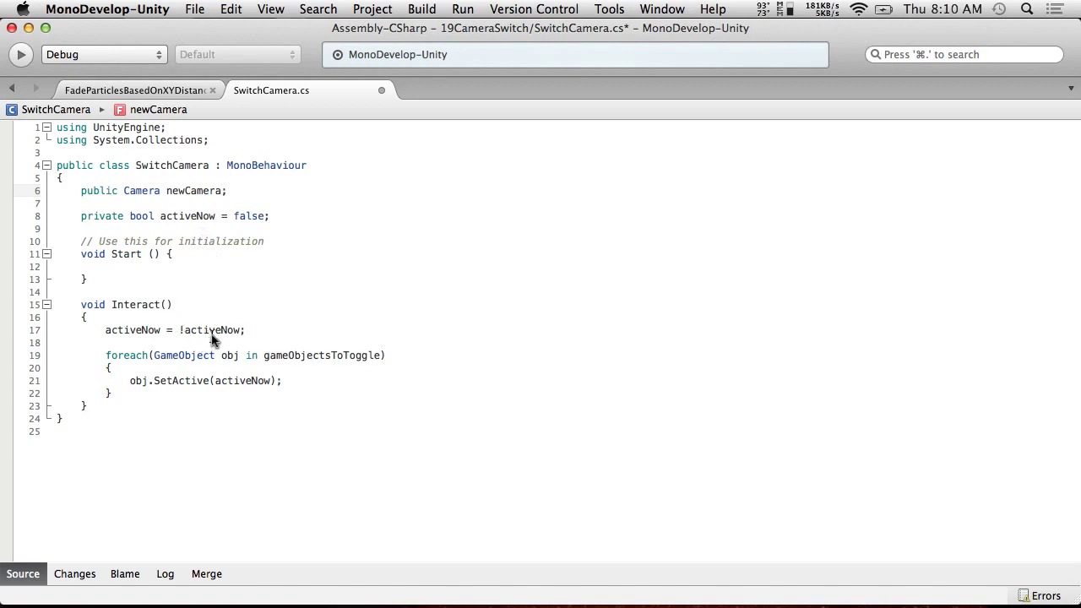
Remove the foreach line and its braces from the Interact method, keeping the obj.SetActive call.
{"action": "left_click_drag", "start_coordinate": [135, 369], "coordinate": [32, 358]}
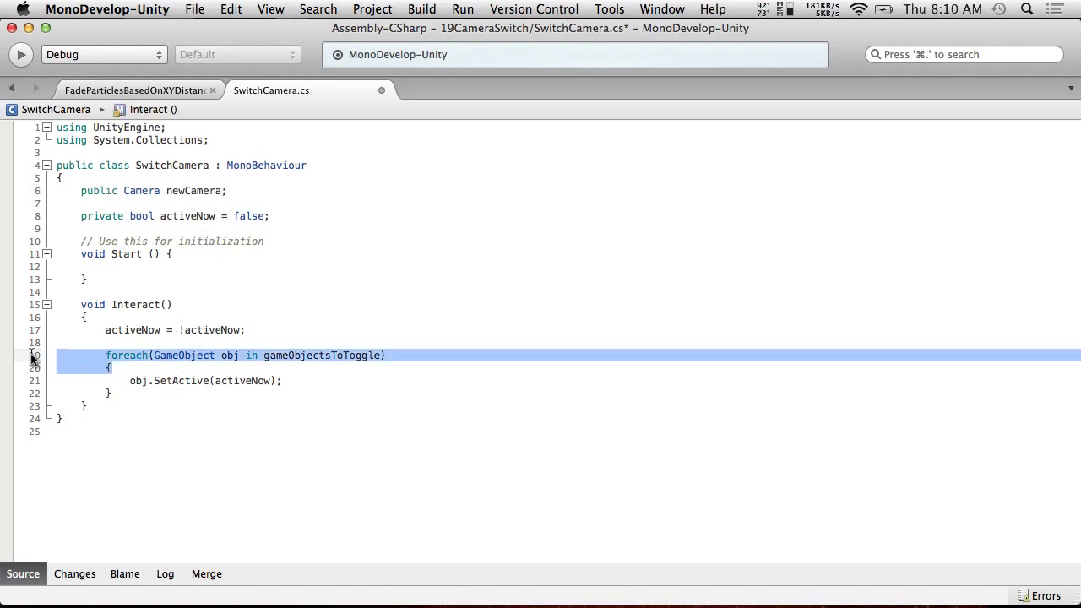
{"action": "key", "text": "BackSpace"}
{"action": "key", "text": "Delete"}
{"action": "left_click", "coordinate": [138, 371]}
{"action": "left_click_drag", "start_coordinate": [174, 372], "coordinate": [34, 367]}
{"action": "key", "text": "BackSpace"}
{"action": "key", "text": "BackSpace"}
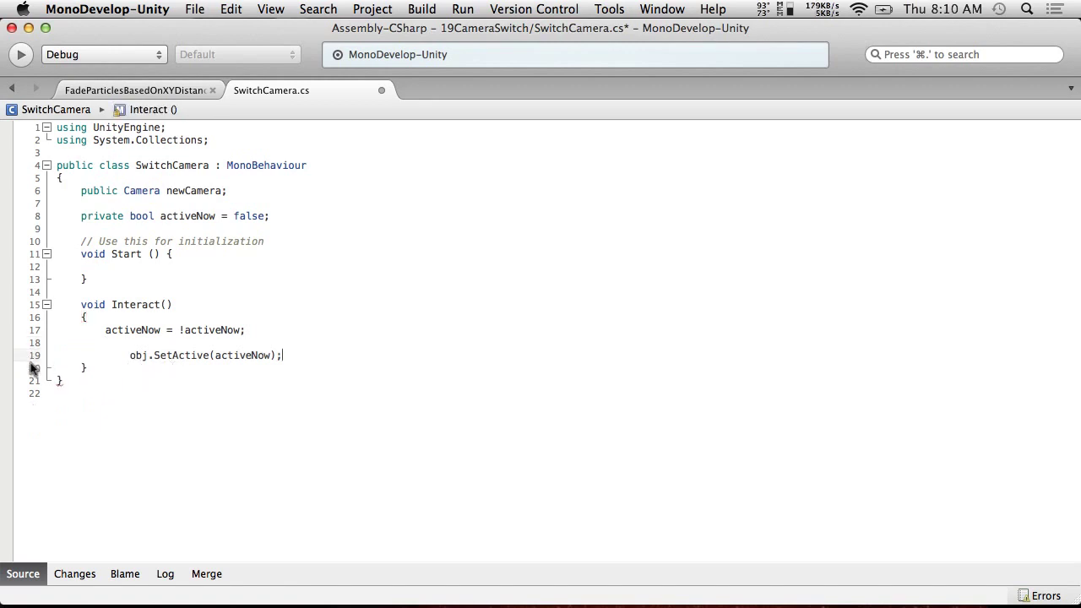
Insert an if(activeNow) statement with an empty braced block above the obj.SetActive call in Interact.
{"action": "key", "text": "Home"}
{"action": "key", "text": "Return"}
{"action": "key", "text": "Up"}
{"action": "type", "text": "if"}
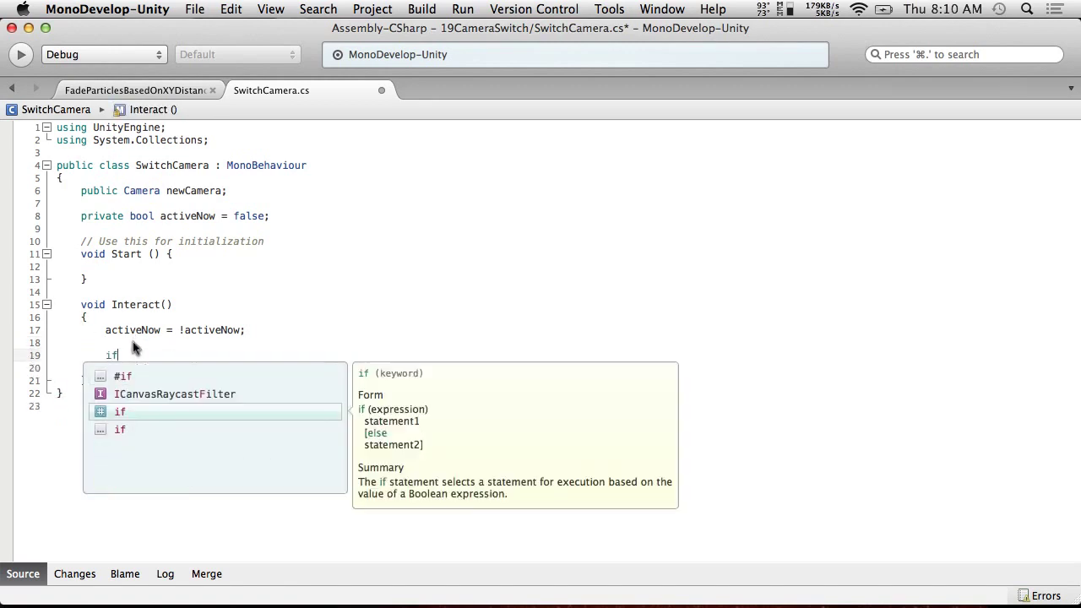
{"action": "type", "text": "(activeNow)"}
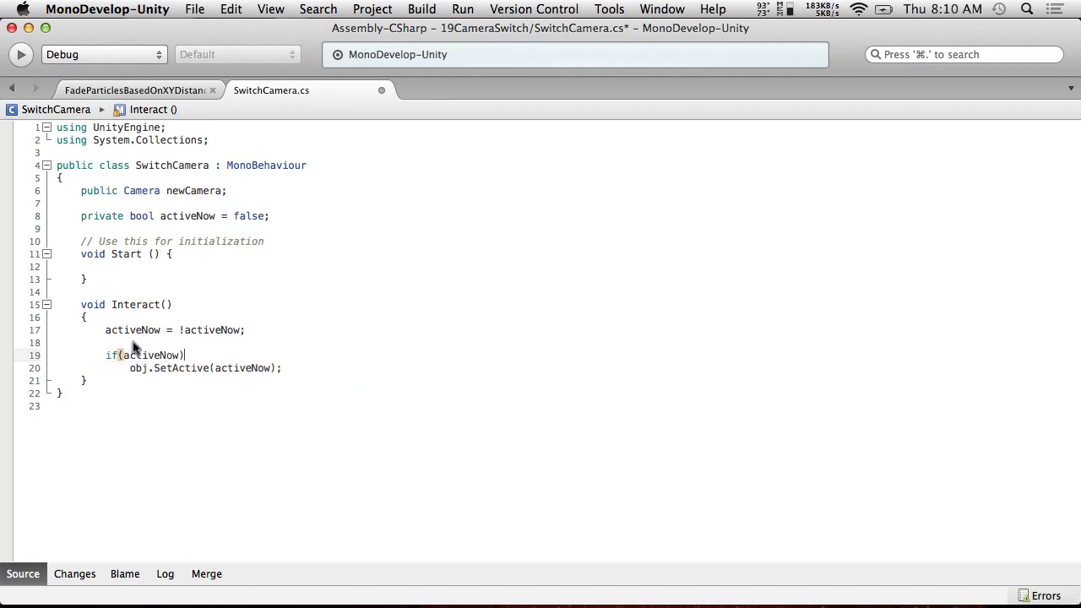
{"action": "key", "text": "Return"}
{"action": "type", "text": "{"}
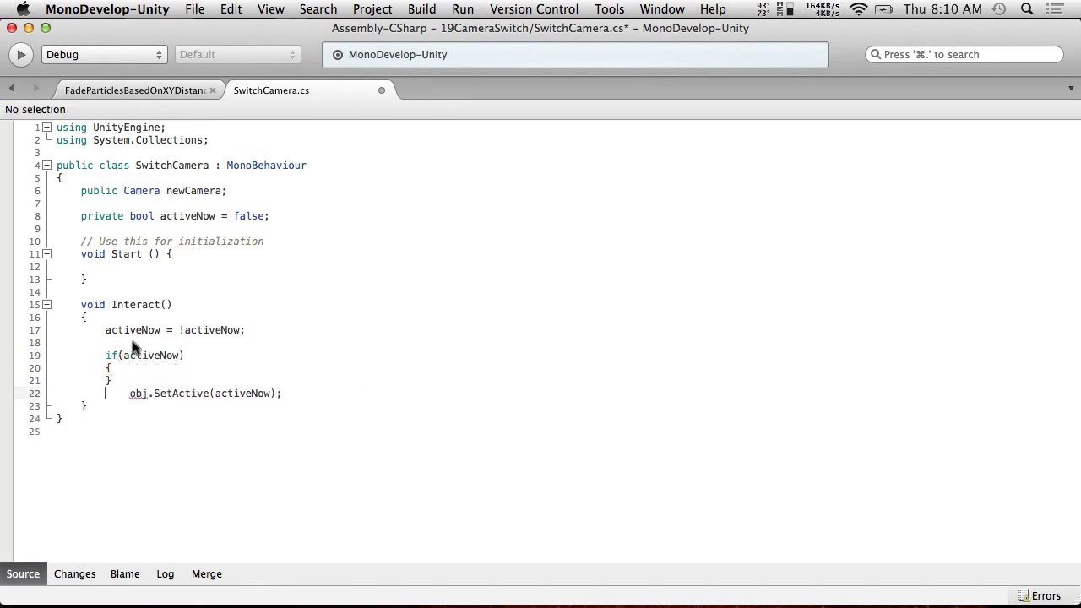
{"action": "key", "text": "Return"}
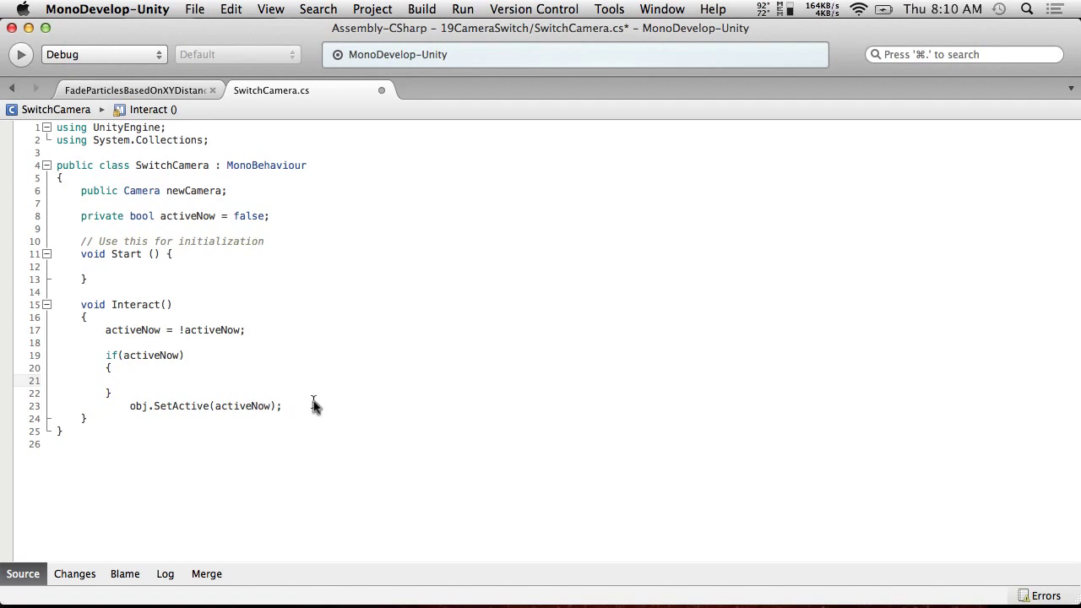
Cut the obj.SetActive line and write newCamera.enabled inside the if block.
{"action": "left_click_drag", "start_coordinate": [312, 405], "coordinate": [125, 406]}
{"action": "key", "text": "super+x"}
{"action": "key", "text": "BackSpace"}
{"action": "left_click", "coordinate": [180, 381]}
{"action": "type", "text": "new"}
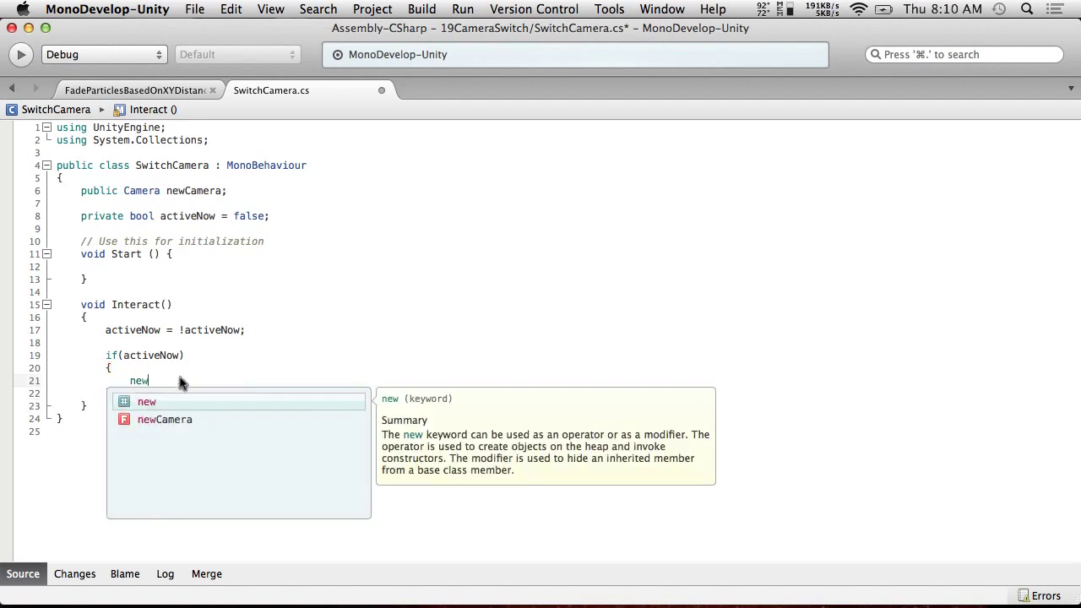
{"action": "type", "text": "Camera."}
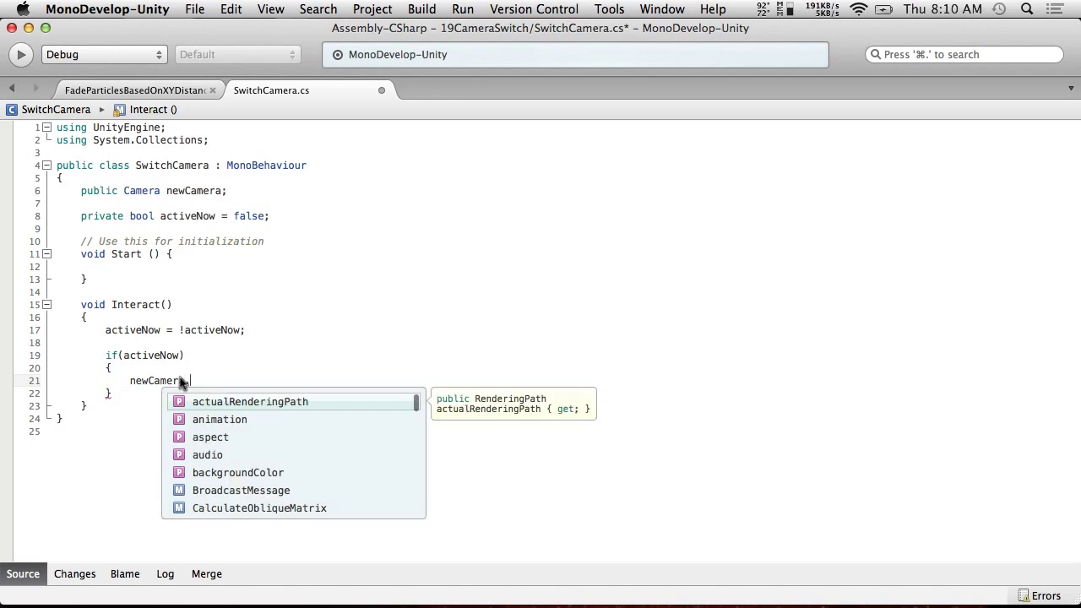
{"action": "type", "text": "ena"}
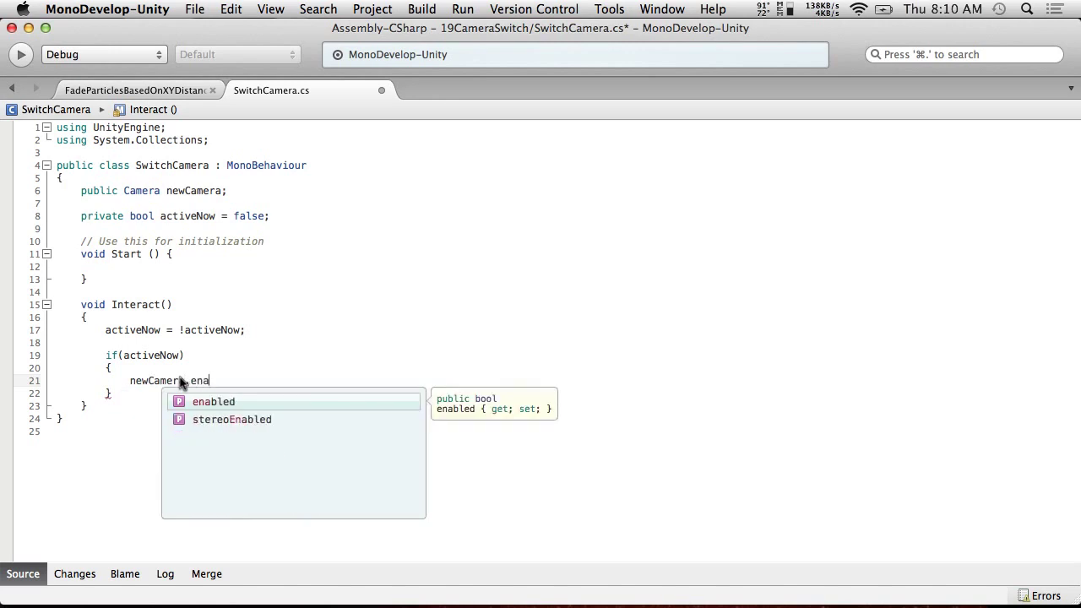
{"action": "key", "text": "Return"}
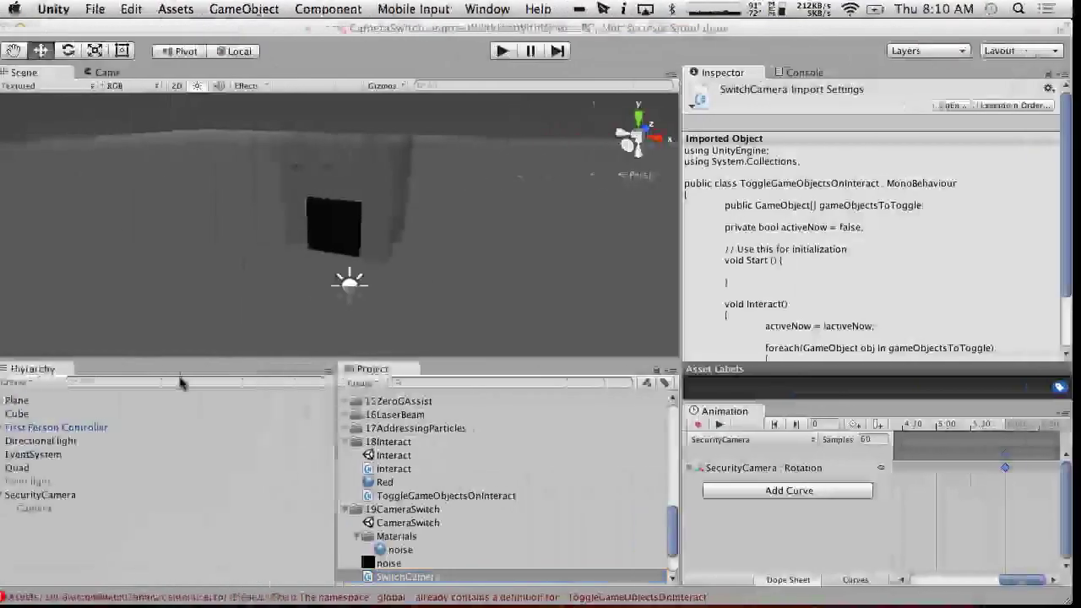
Switch to Unity, reactivate the Camera object under SecurityCamera and disable its Camera component.
{"action": "left_click", "coordinate": [49, 509]}
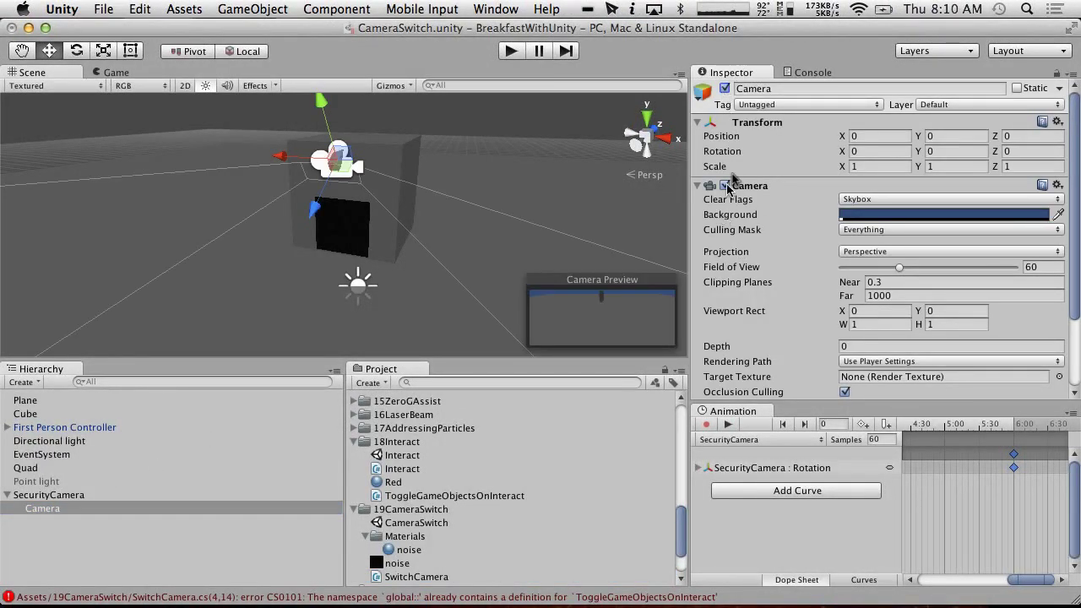
{"action": "key", "text": "super+Tab"}
{"action": "key", "text": "super+Tab"}
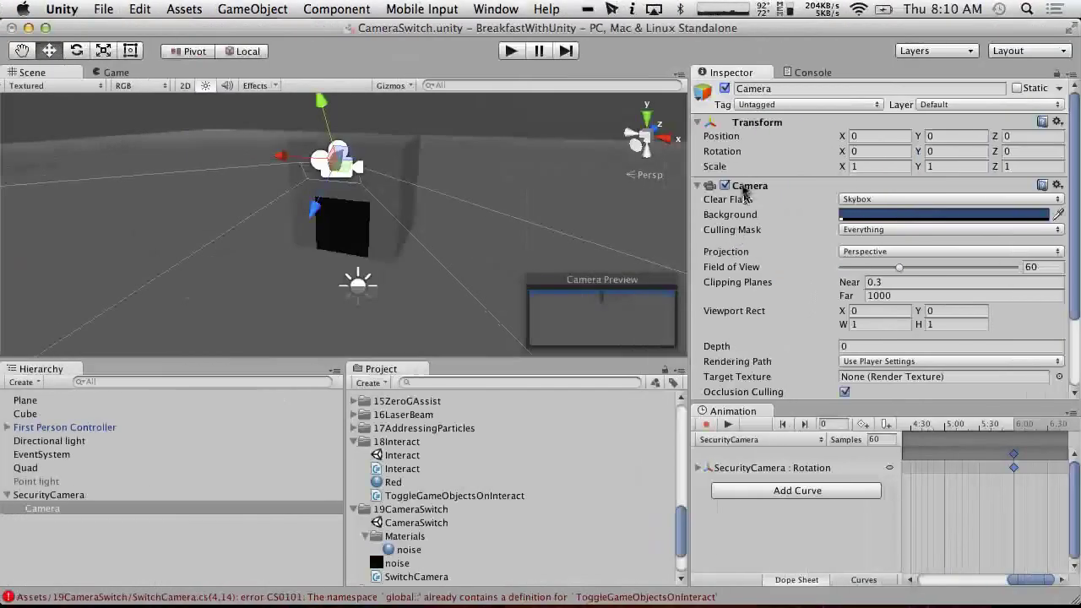
{"action": "left_click", "coordinate": [725, 186]}
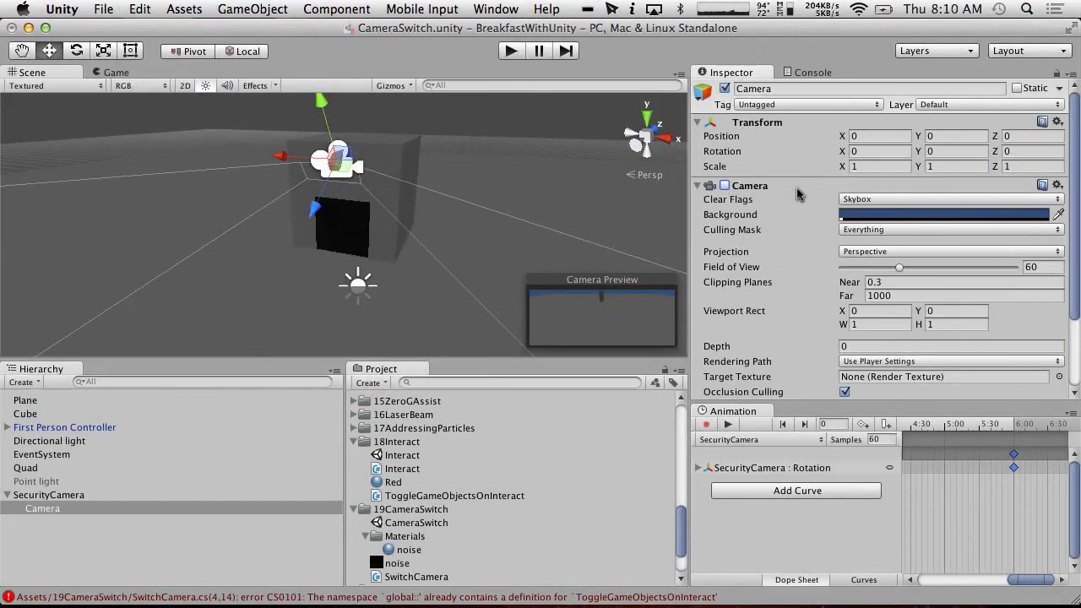
Return to MonoDevelop and set newCamera.enabled = true and Camera.main.enabled = false inside the if block.
{"action": "key", "text": "super+Tab"}
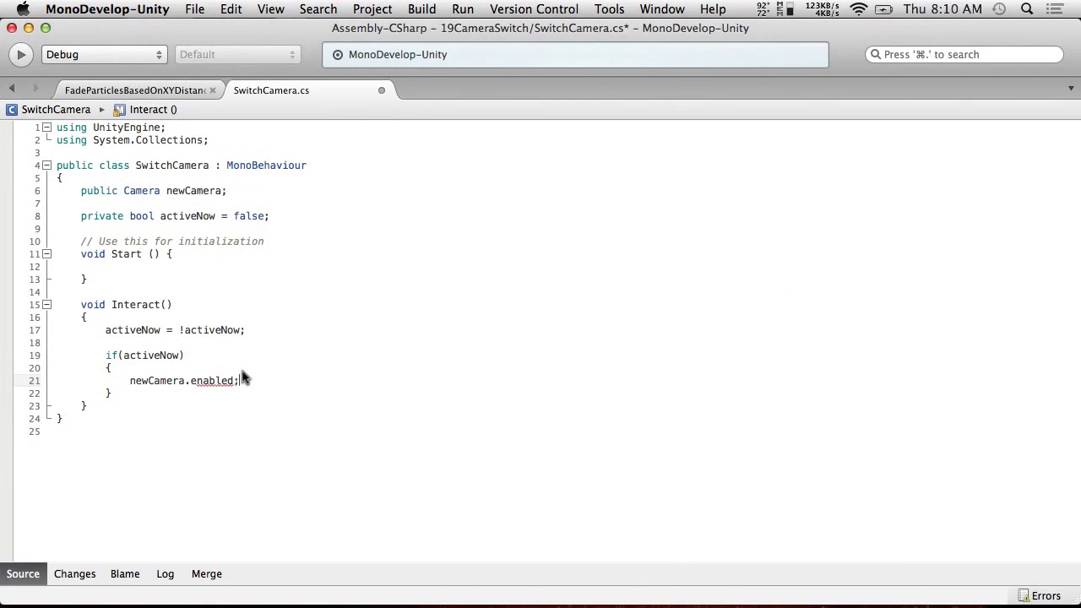
{"action": "type", "text": "true;"}
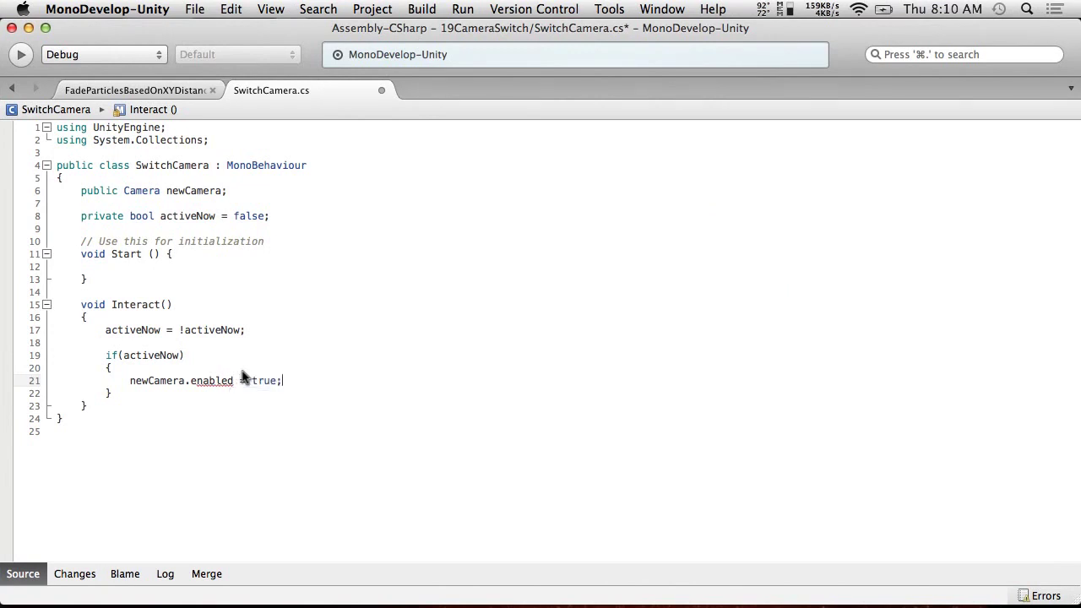
{"action": "key", "text": "Return"}
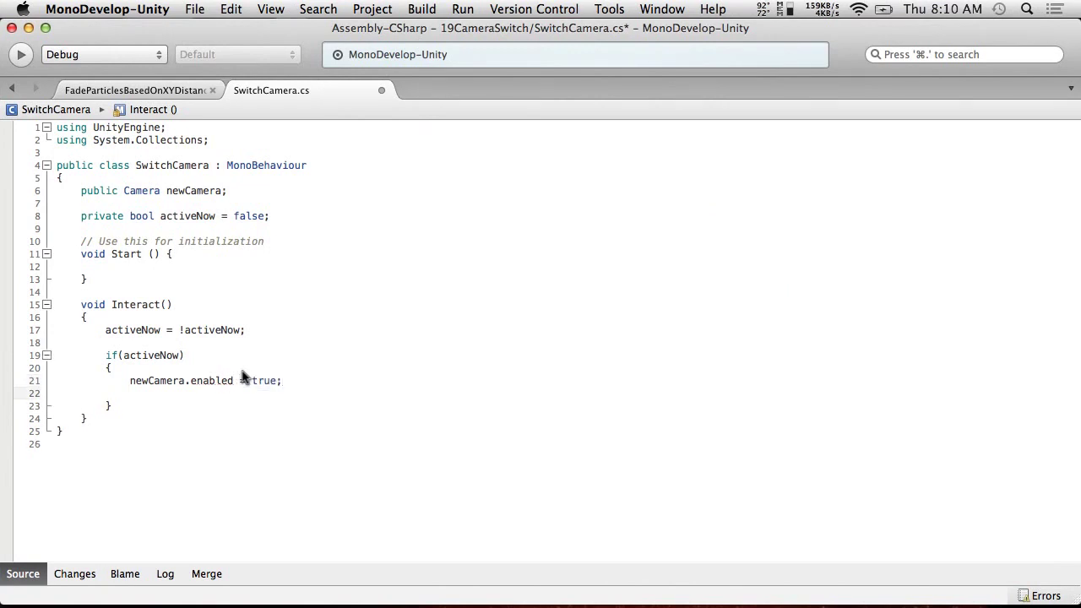
{"action": "type", "text": "Camer"}
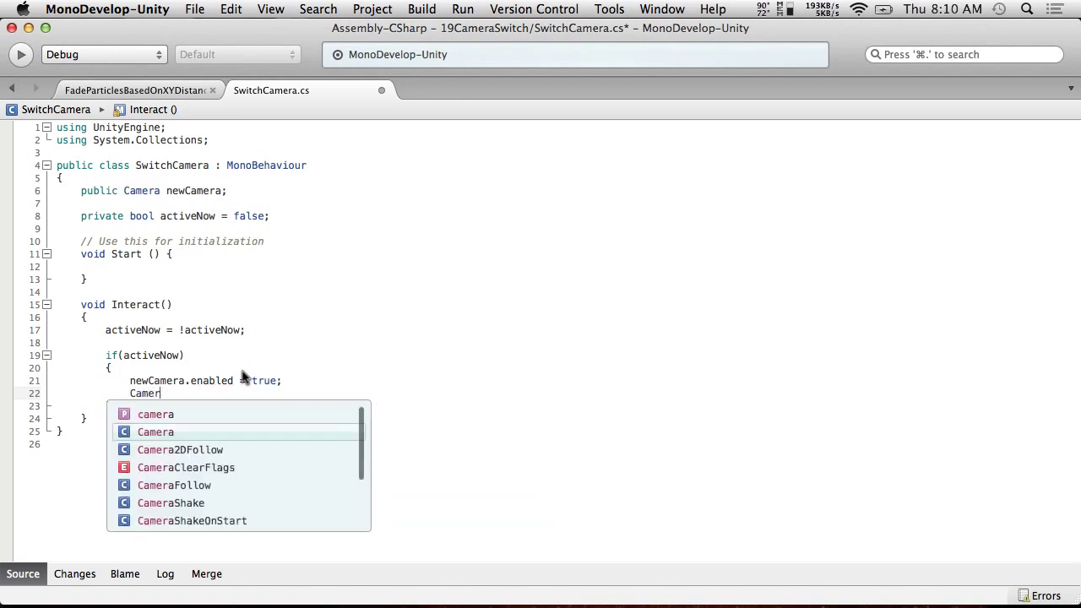
{"action": "type", "text": "a.main.ena"}
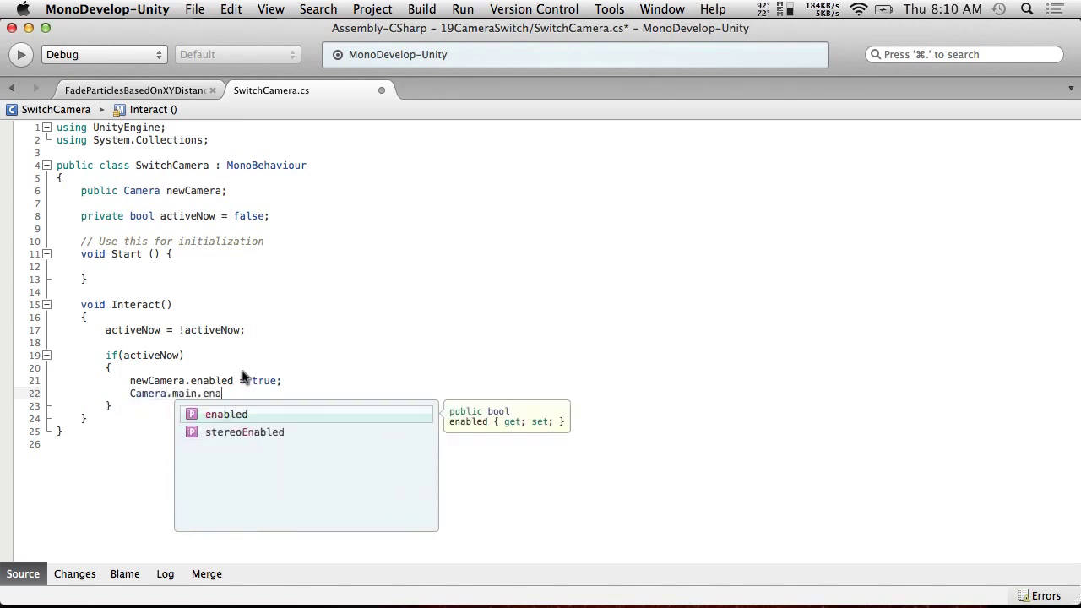
{"action": "key", "text": "Return"}
{"action": "type", "text": "= false;"}
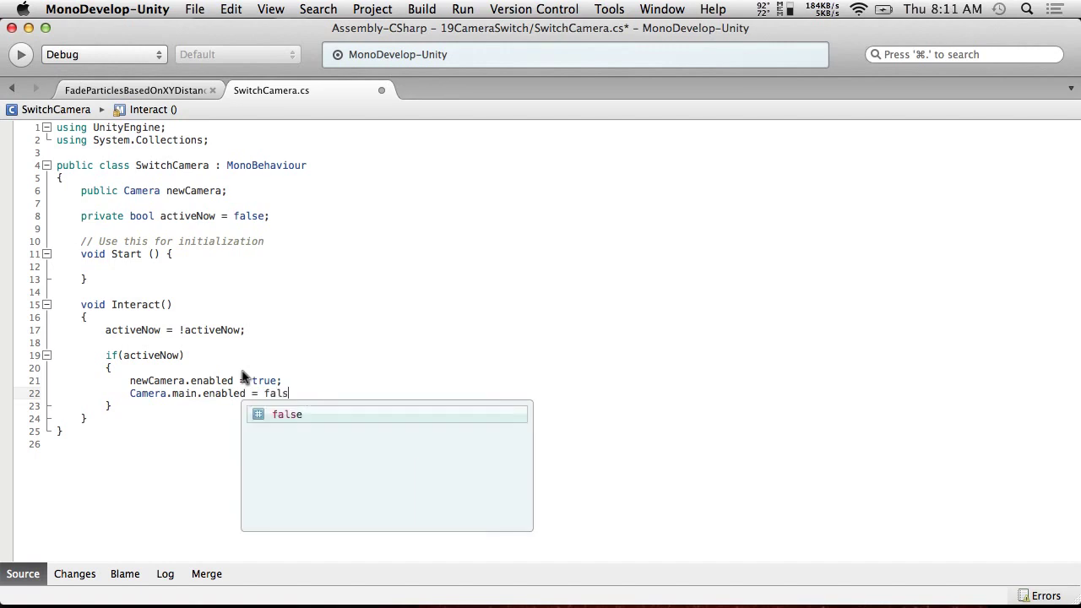
Add an else block after the if block and copy the two camera-enabling lines into it.
{"action": "left_click", "coordinate": [139, 411]}
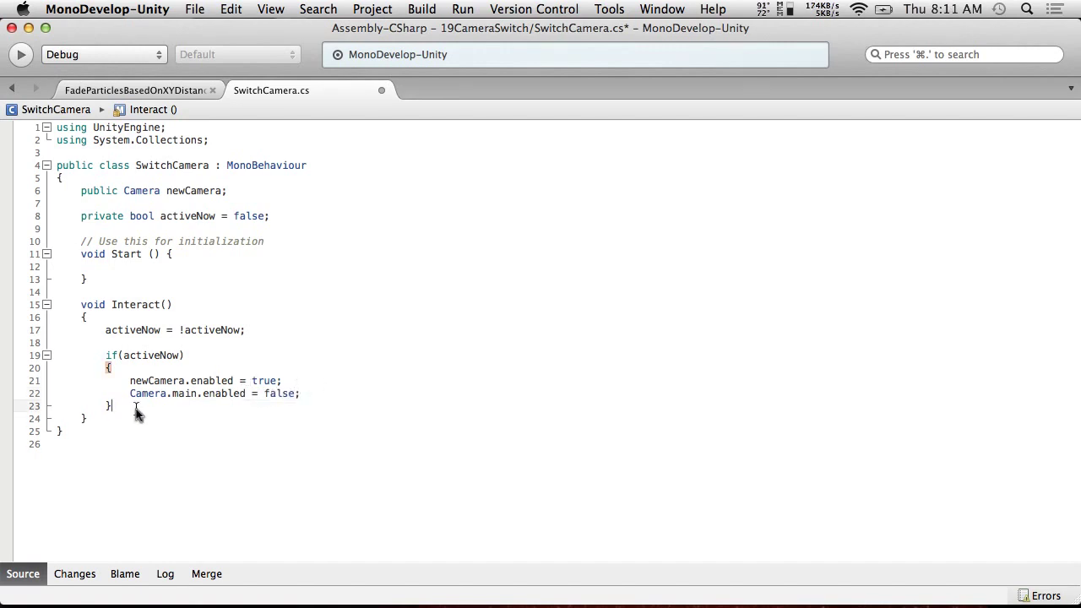
{"action": "key", "text": "Return"}
{"action": "type", "text": "else"}
{"action": "key", "text": "Return"}
{"action": "type", "text": "{"}
{"action": "key", "text": "Return"}
{"action": "left_click_drag", "start_coordinate": [324, 397], "coordinate": [17, 380]}
{"action": "key", "text": "super+c"}
{"action": "left_click", "coordinate": [142, 445]}
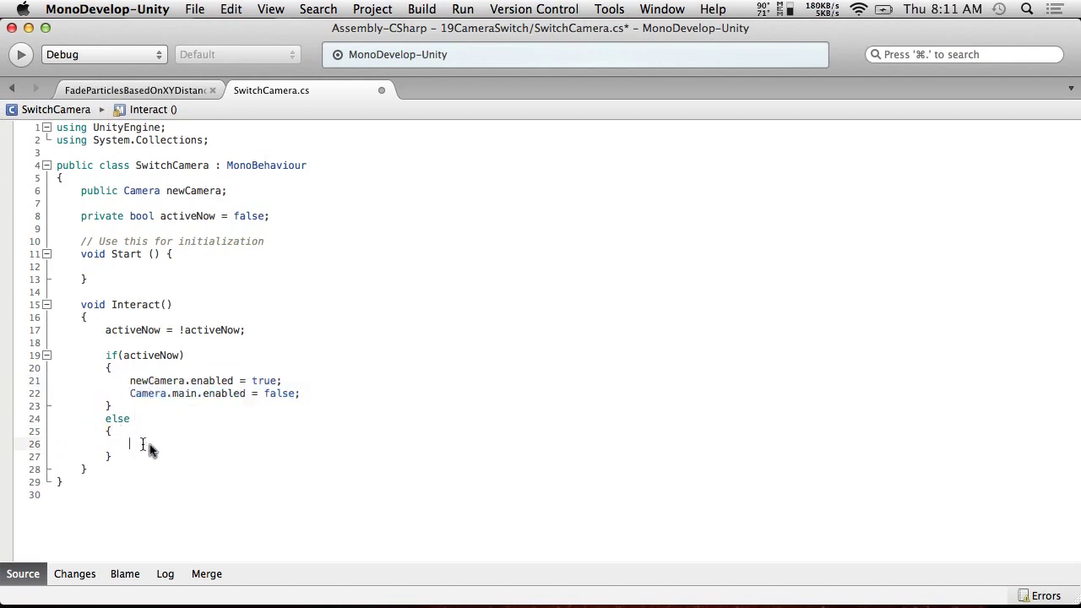
{"action": "key", "text": "super+v"}
Set newCamera.enabled to false and Camera.main.enabled to true in the else block.
{"action": "double_click", "coordinate": [264, 445]}
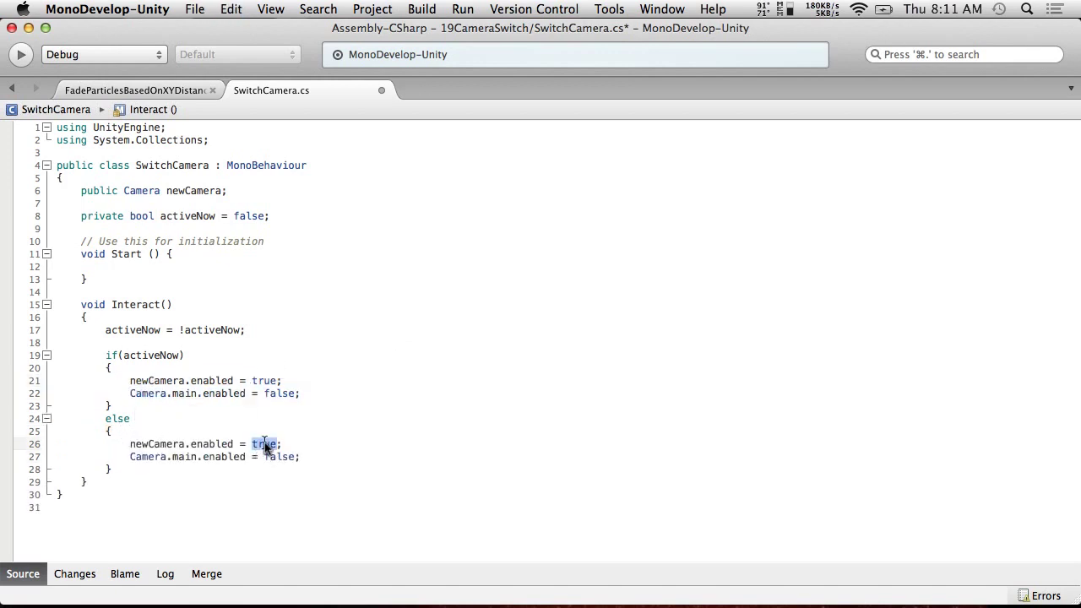
{"action": "type", "text": "false"}
{"action": "key", "text": "Return"}
{"action": "double_click", "coordinate": [279, 457]}
{"action": "type", "text": "true"}
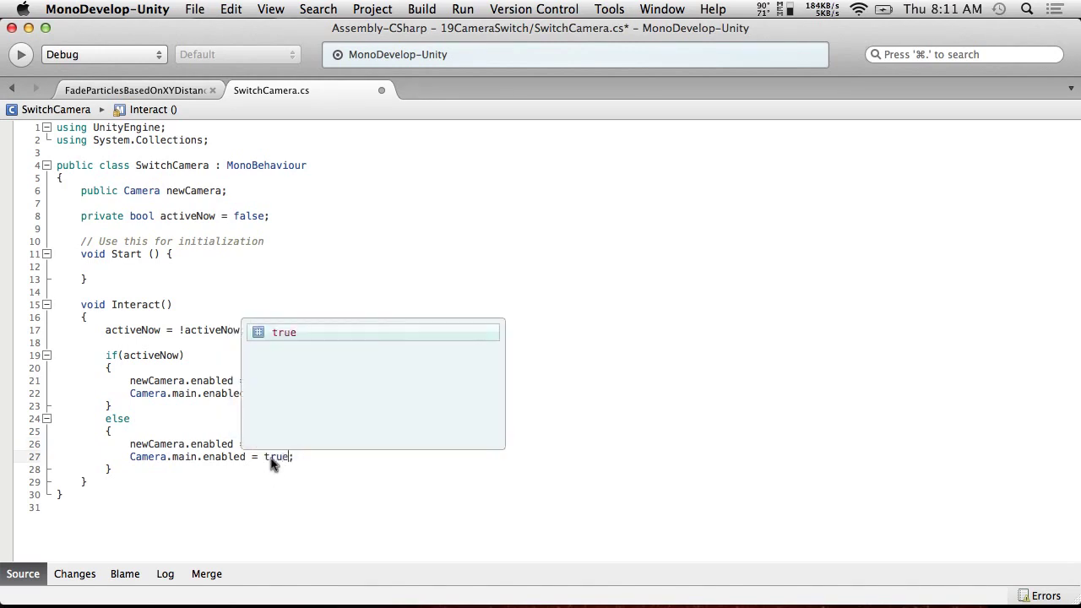
Save the SwitchCamera script and switch back to Unity.
{"action": "left_click", "coordinate": [266, 482]}
{"action": "left_click", "coordinate": [194, 8]}
{"action": "left_click", "coordinate": [207, 72]}
{"action": "key", "text": "super+Tab"}
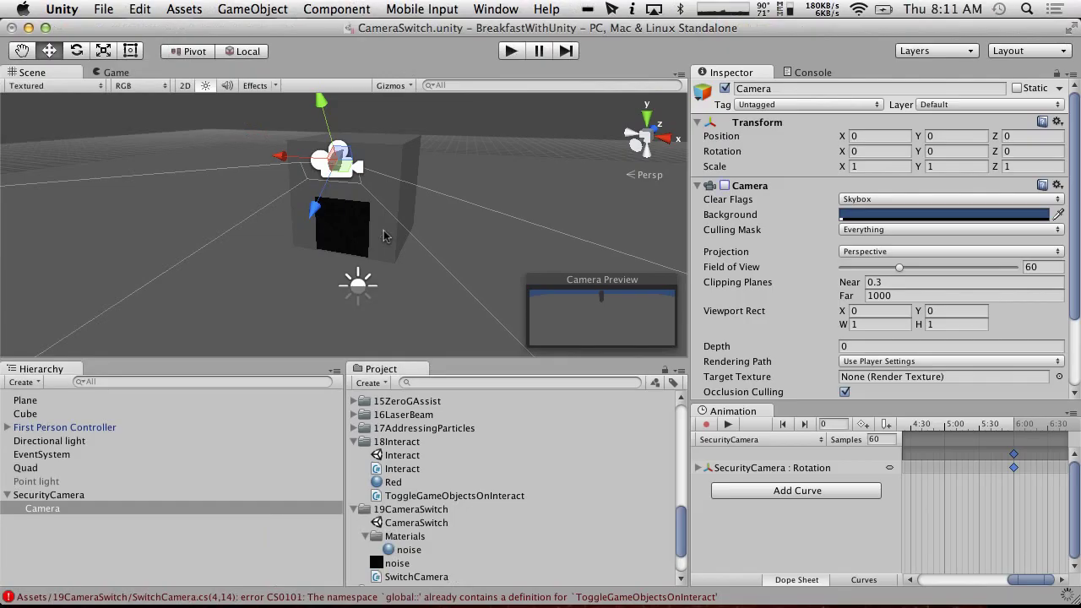
Try to attach the SwitchCamera script to the Quad.
{"action": "left_click", "coordinate": [346, 243]}
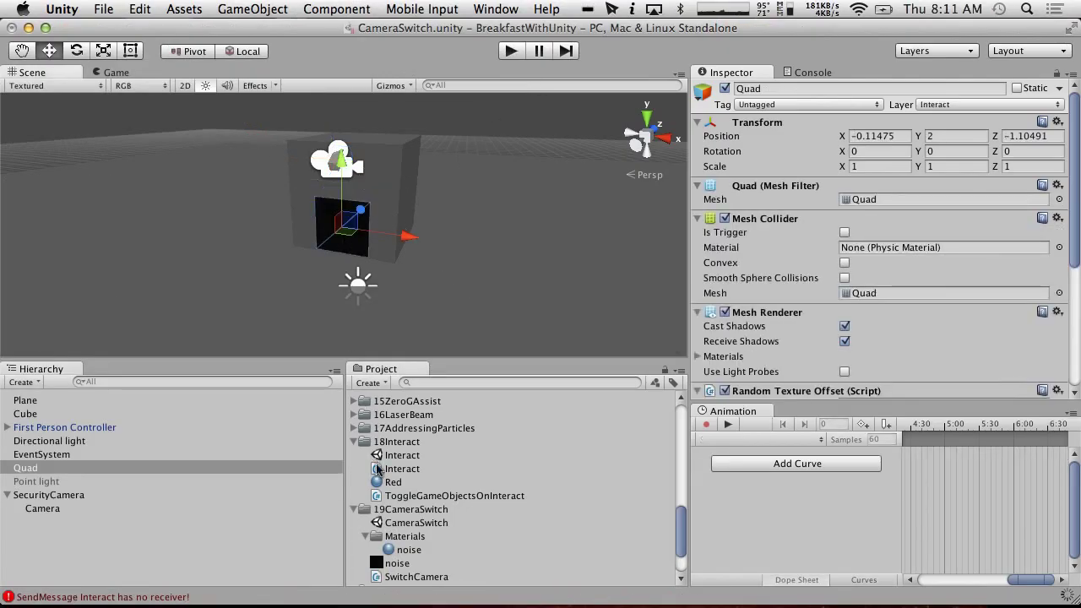
{"action": "scroll", "coordinate": [411, 574], "scroll_direction": "down", "scroll_amount": 3}
{"action": "left_click_drag", "start_coordinate": [412, 577], "coordinate": [87, 473]}
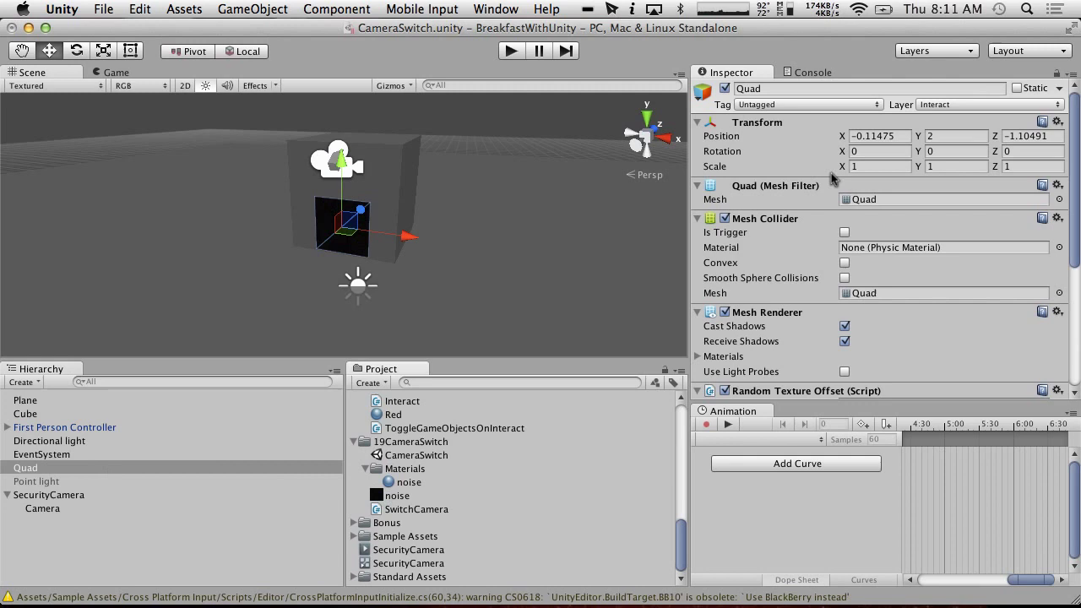
Check the console for script errors and review the components attached to the Quad.
{"action": "left_click", "coordinate": [809, 73]}
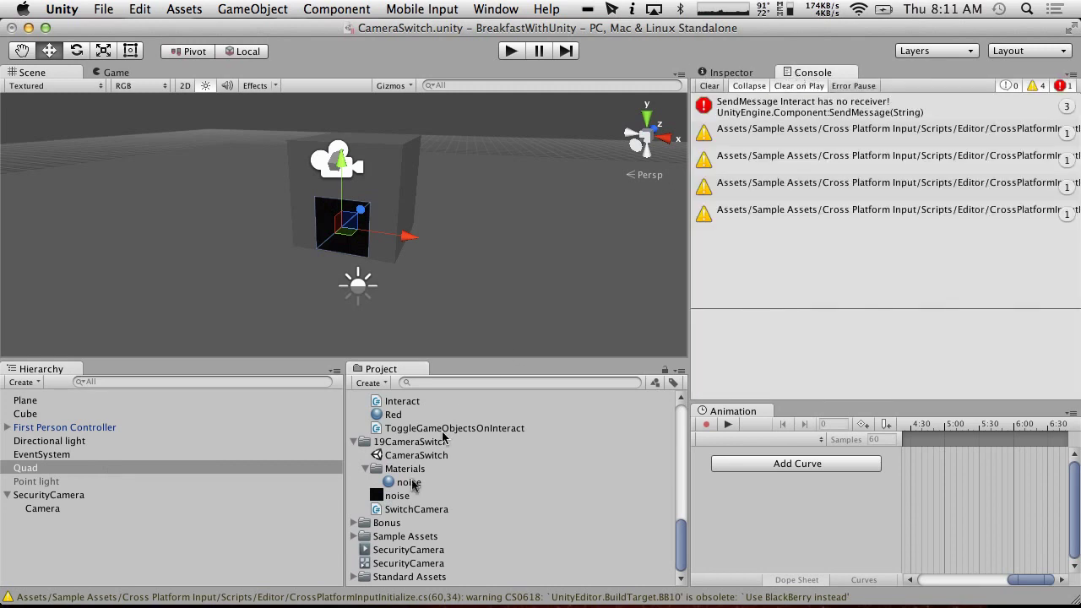
{"action": "left_click", "coordinate": [110, 470]}
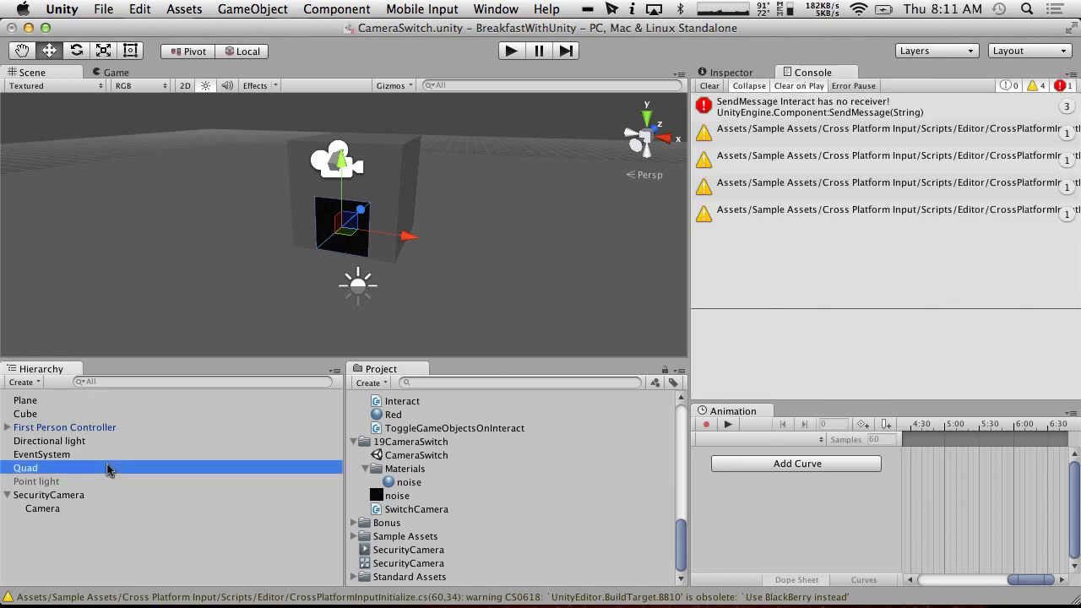
{"action": "left_click", "coordinate": [731, 72]}
{"action": "scroll", "coordinate": [768, 317], "scroll_direction": "down", "scroll_amount": 5}
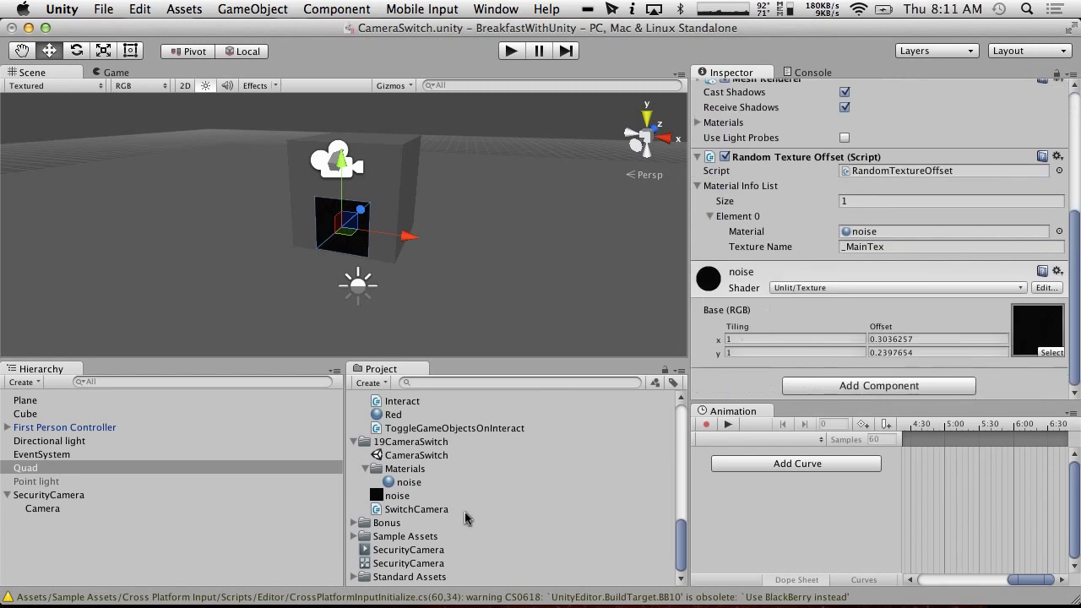
Attach the SwitchCamera script to the Quad and assign the SecurityCamera's Camera as its New Camera.
{"action": "left_click_drag", "start_coordinate": [355, 509], "coordinate": [76, 464]}
{"action": "left_click", "coordinate": [75, 465]}
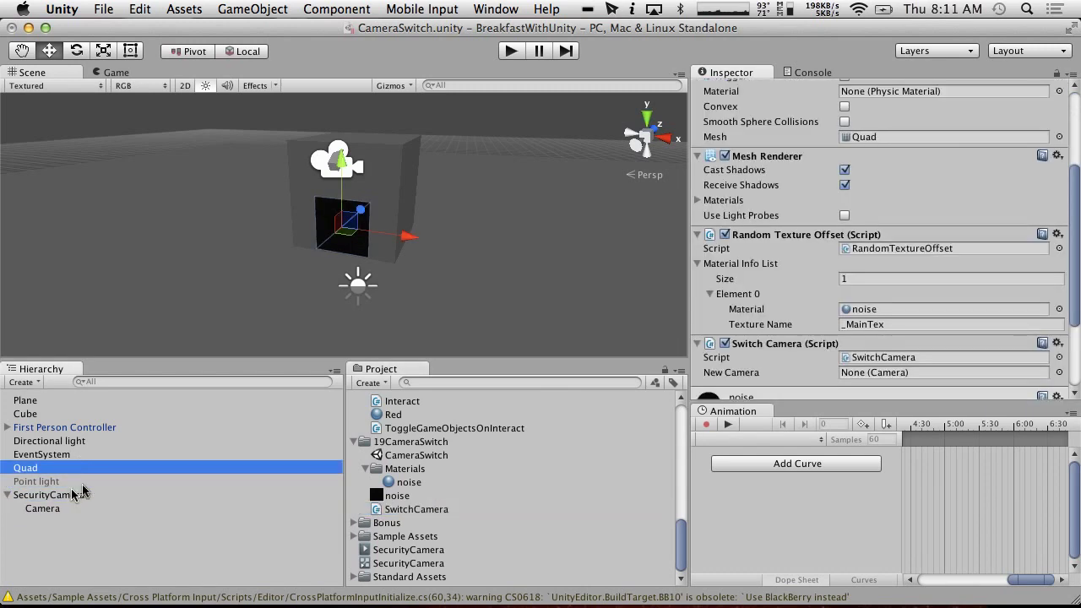
{"action": "left_click_drag", "start_coordinate": [66, 509], "coordinate": [882, 373]}
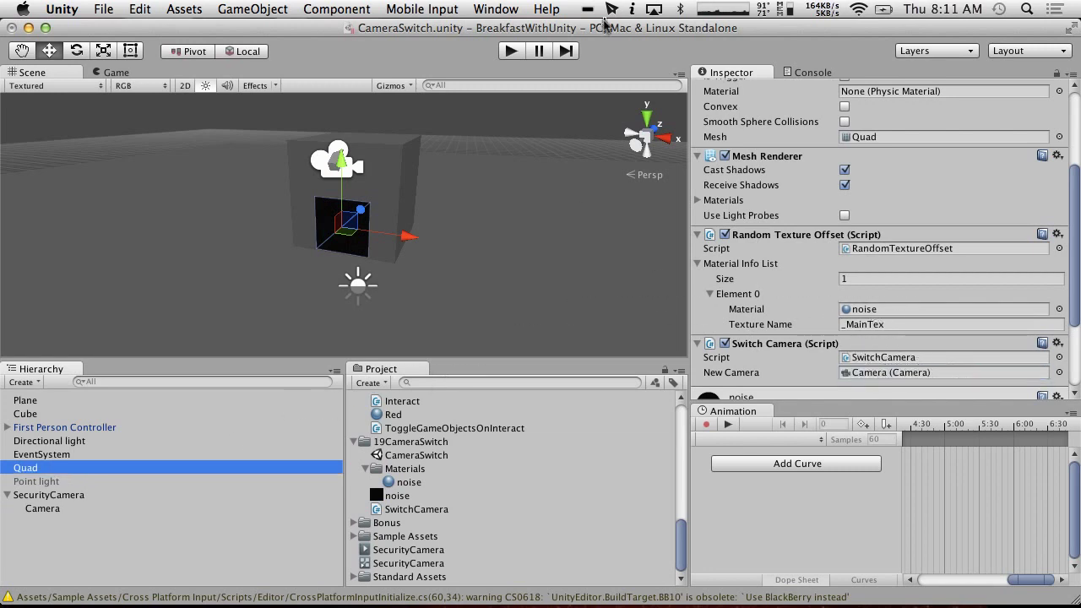
Play-test the scene by walking to the noise quad, interacting to switch cameras, moving around and interacting again.
{"action": "left_click", "coordinate": [513, 51]}
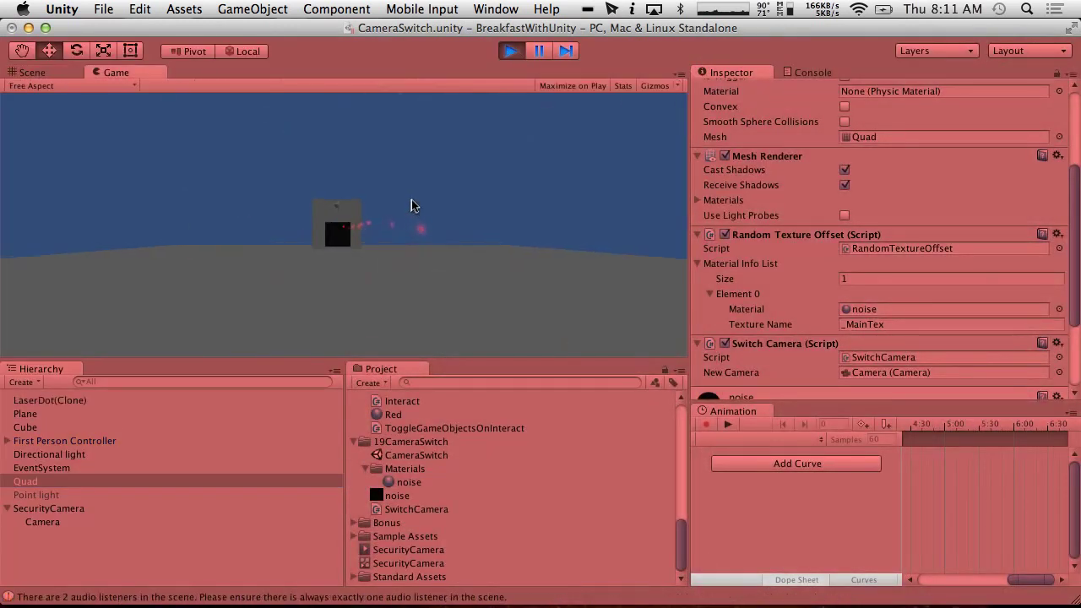
{"action": "key", "text": "w"}
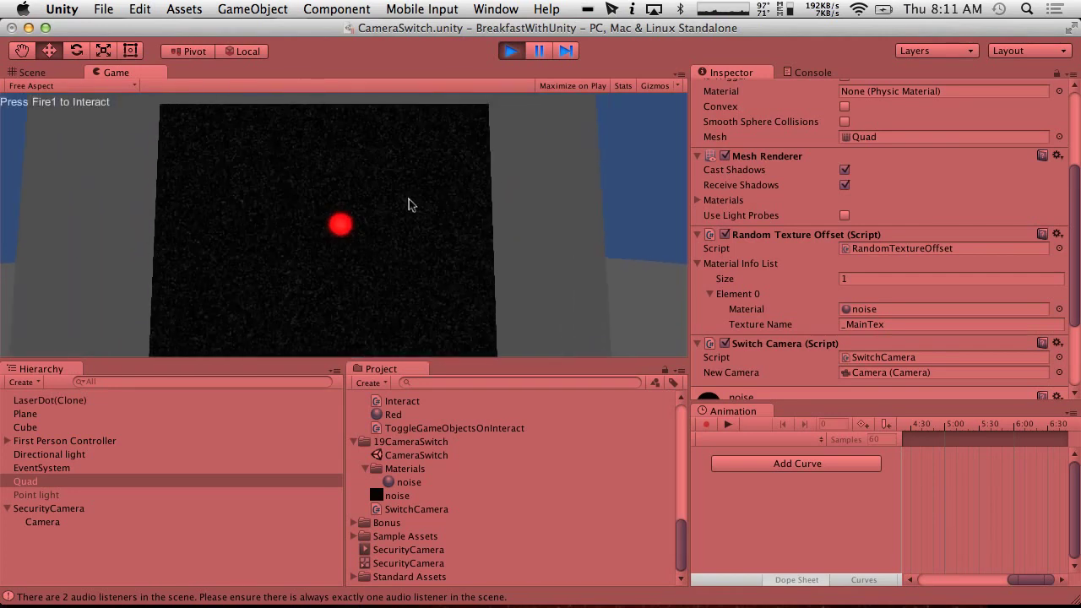
{"action": "left_click", "coordinate": [408, 208]}
{"action": "key", "text": "s"}
{"action": "key", "text": "s"}
{"action": "key", "text": "w"}
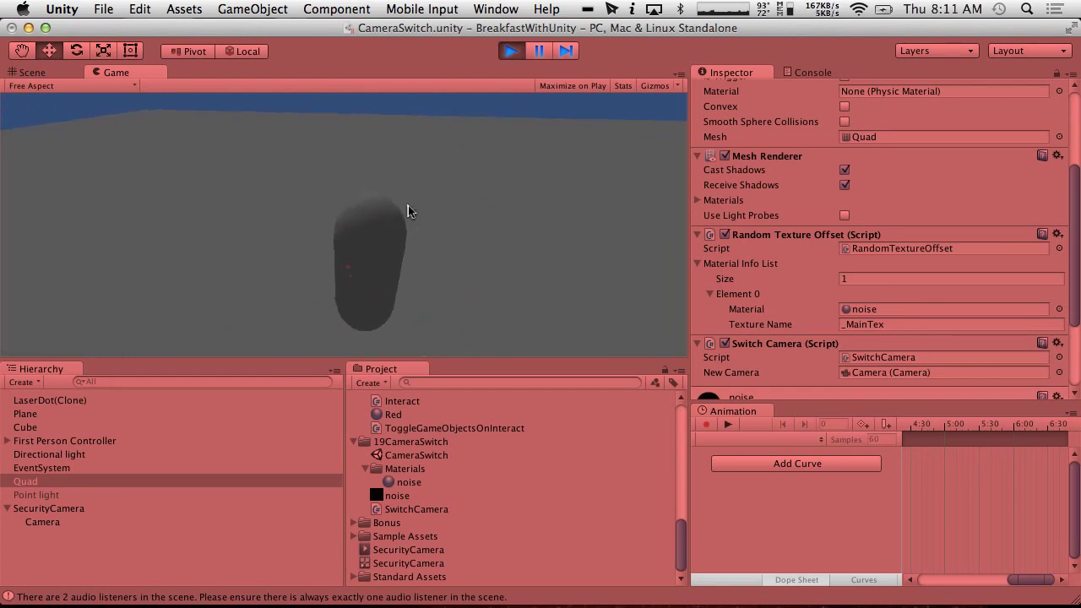
{"action": "key", "text": "a"}
{"action": "key", "text": "s"}
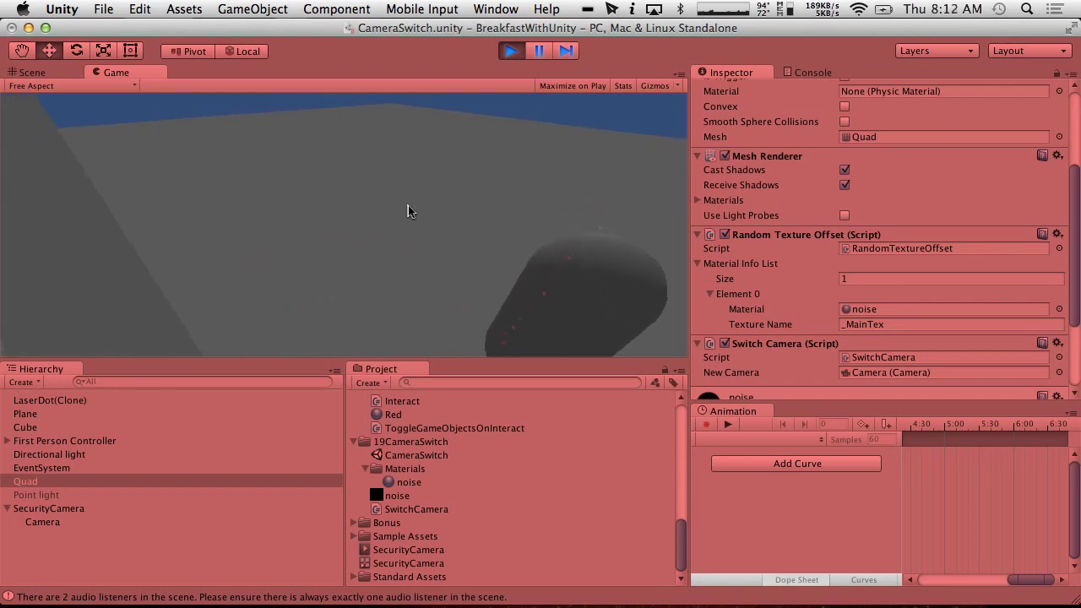
{"action": "key", "text": "a"}
{"action": "left_click", "coordinate": [408, 210]}
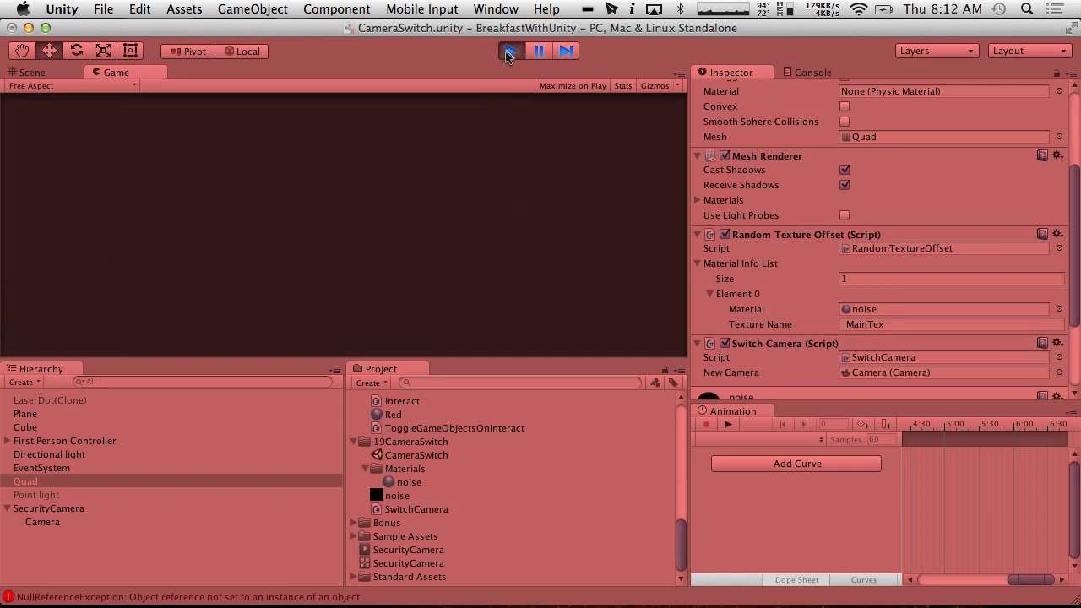
Inspect the SecurityCamera and Main Camera during play, stop the game, and review the SwitchCamera script.
{"action": "left_click", "coordinate": [91, 509]}
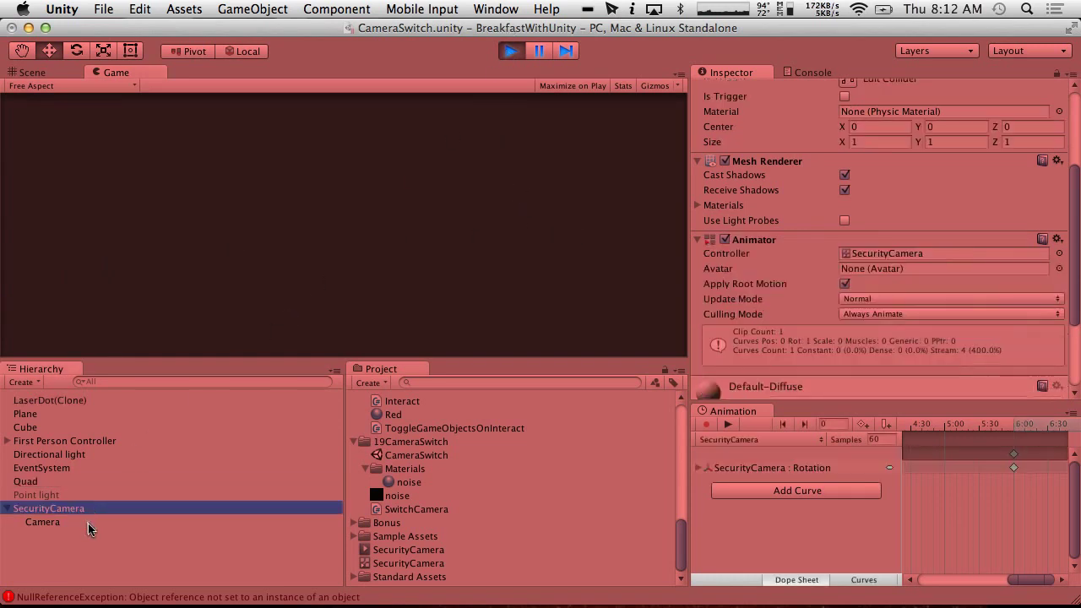
{"action": "left_click", "coordinate": [7, 441]}
{"action": "left_click", "coordinate": [51, 468]}
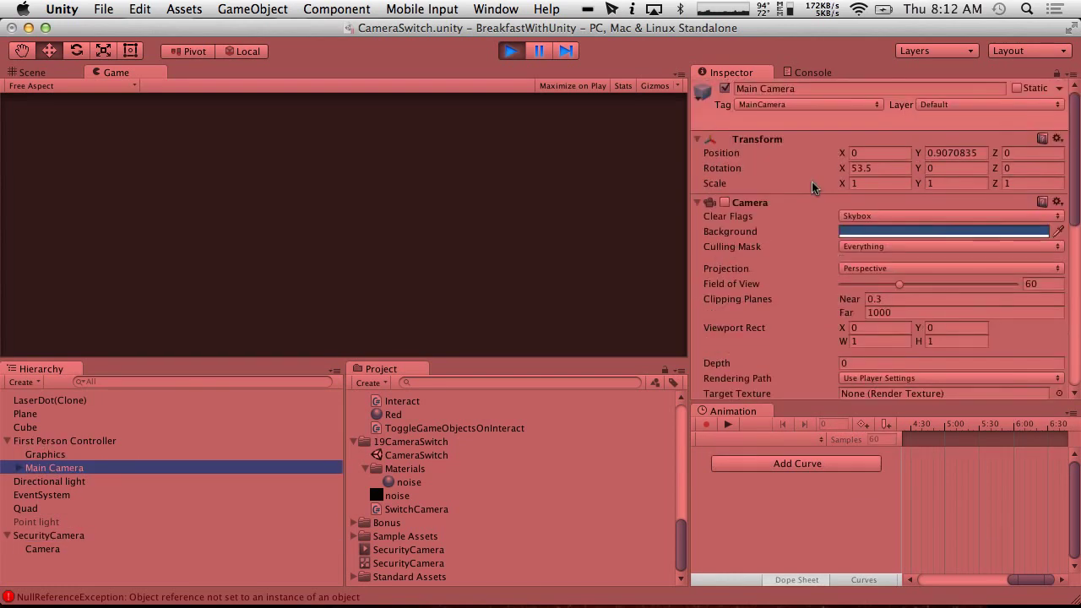
{"action": "left_click", "coordinate": [509, 52]}
{"action": "key", "text": "super+Tab"}
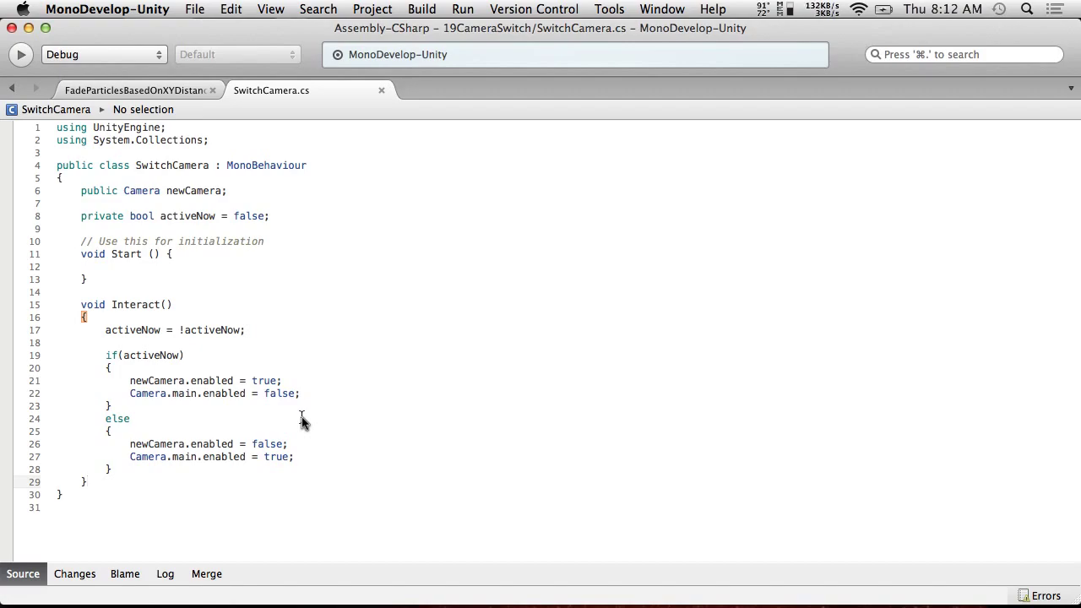
{"action": "key", "text": "super+Tab"}
Run the game again, toggle the camera on and off at the quad, and stop play.
{"action": "left_click", "coordinate": [511, 52]}
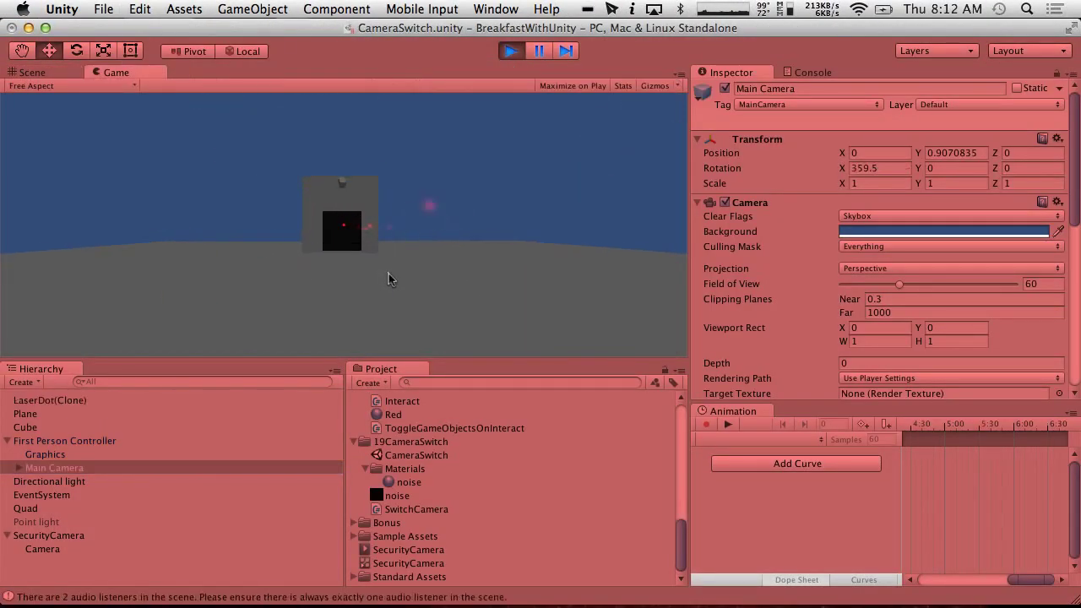
{"action": "key", "text": "w"}
{"action": "left_click", "coordinate": [388, 273]}
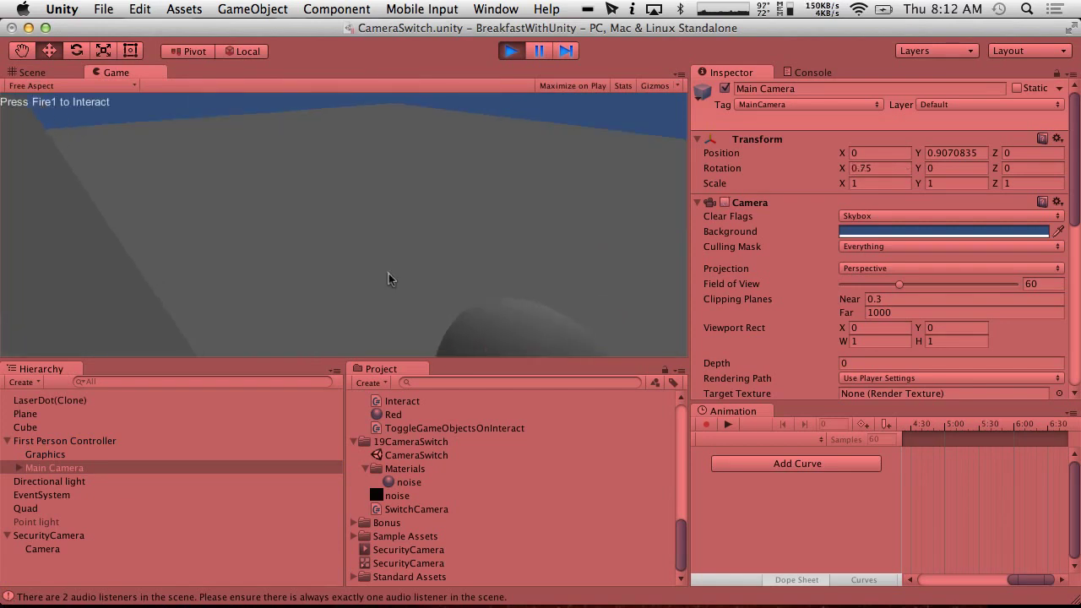
{"action": "key", "text": "a"}
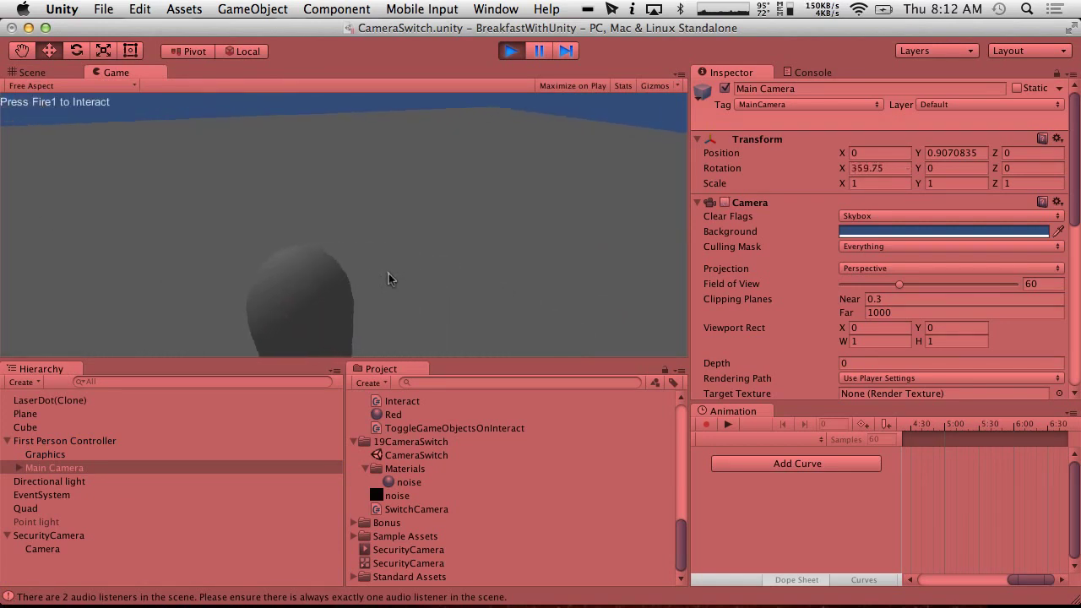
{"action": "left_click", "coordinate": [389, 273]}
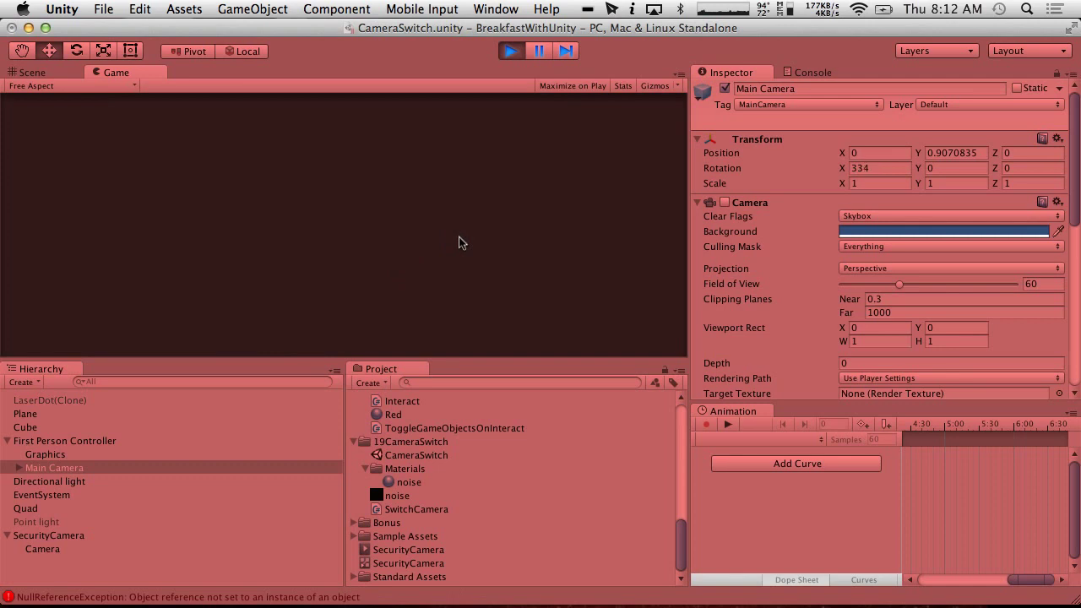
{"action": "left_click", "coordinate": [509, 52]}
Reorder SwitchCamera's else block so Camera.main.enabled = true precedes newCamera.enabled = false, and save the script.
{"action": "key", "text": "super+Tab"}
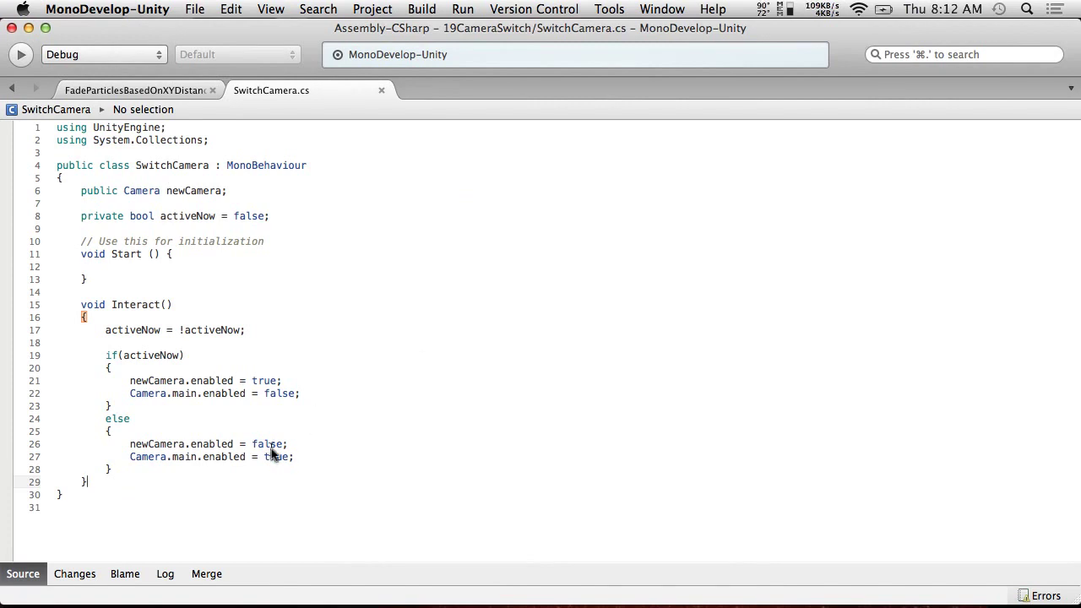
{"action": "left_click_drag", "start_coordinate": [312, 451], "coordinate": [135, 440]}
{"action": "key", "text": "BackSpace"}
{"action": "key", "text": "BackSpace"}
{"action": "key", "text": "BackSpace"}
{"action": "key", "text": "BackSpace"}
{"action": "left_click", "coordinate": [316, 449]}
{"action": "key", "text": "Return"}
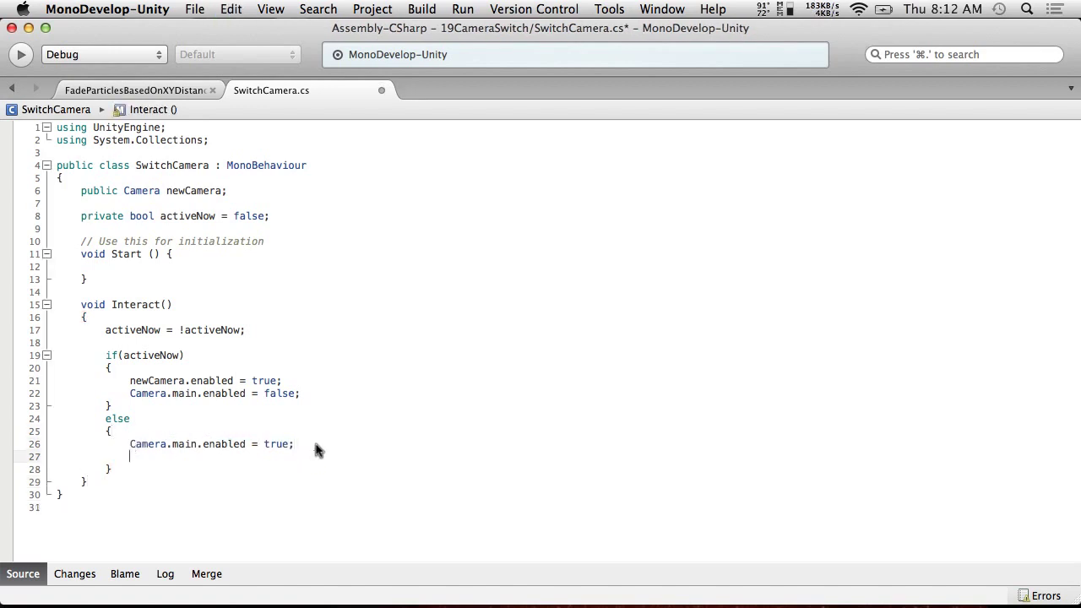
{"action": "type", "text": "newCamera.enabled = false;"}
{"action": "left_click", "coordinate": [107, 9]}
{"action": "mouse_move", "coordinate": [196, 8]}
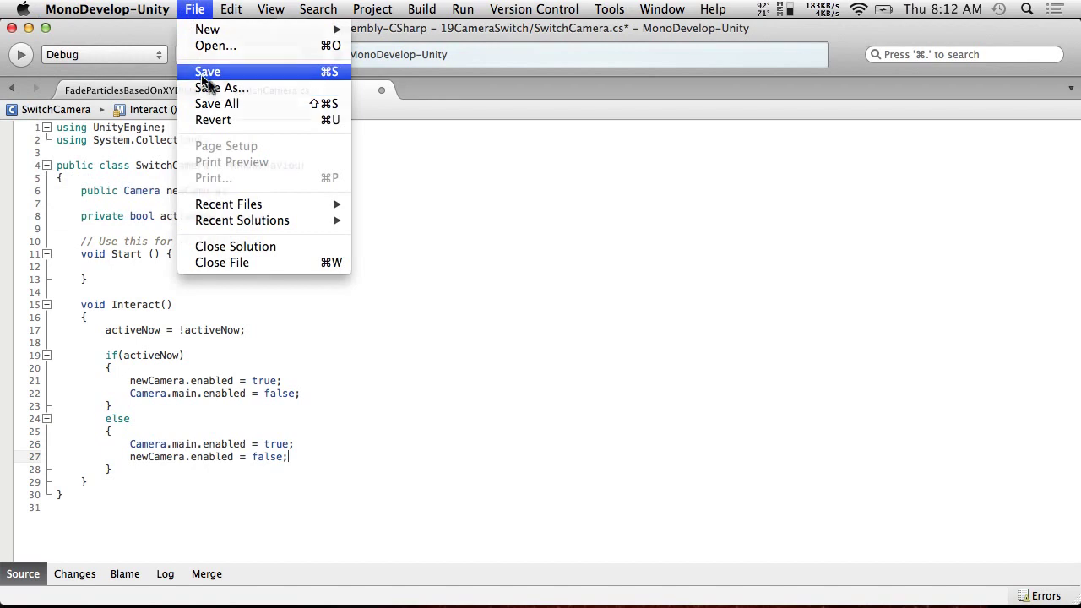
{"action": "left_click", "coordinate": [205, 73]}
Retest the camera switch in Unity, open the script line behind the NullReferenceException, and stop the game.
{"action": "key", "text": "super+Tab"}
{"action": "left_click", "coordinate": [508, 52]}
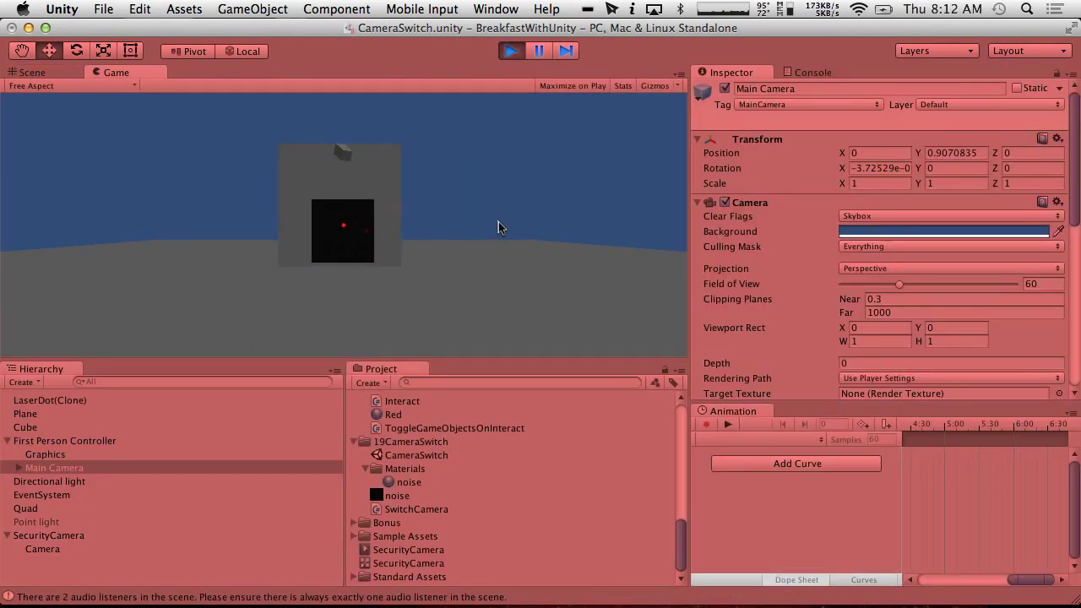
{"action": "left_click", "coordinate": [498, 222]}
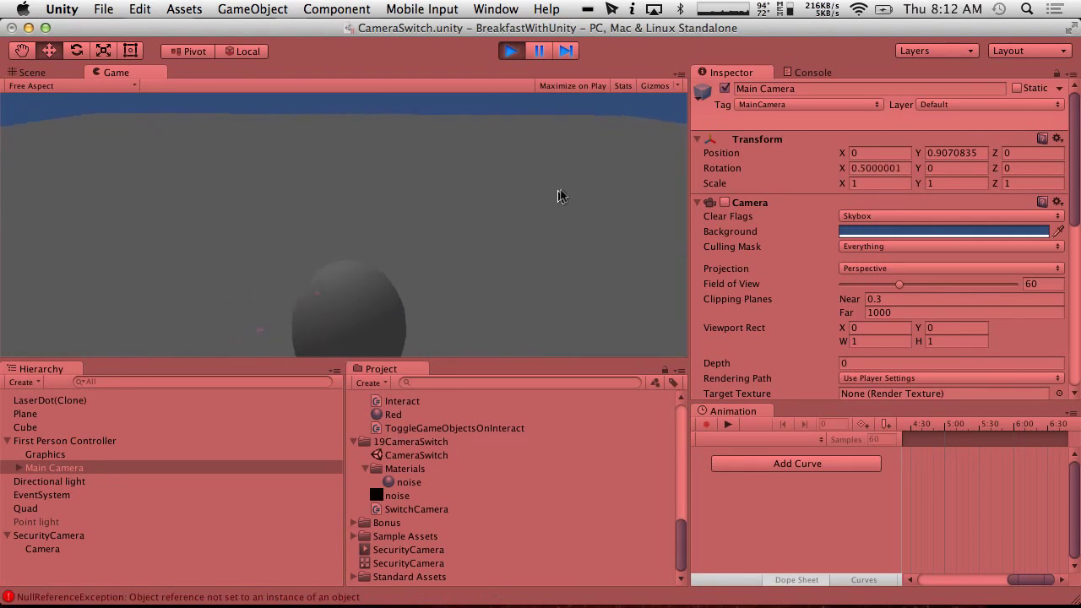
{"action": "double_click", "coordinate": [70, 597]}
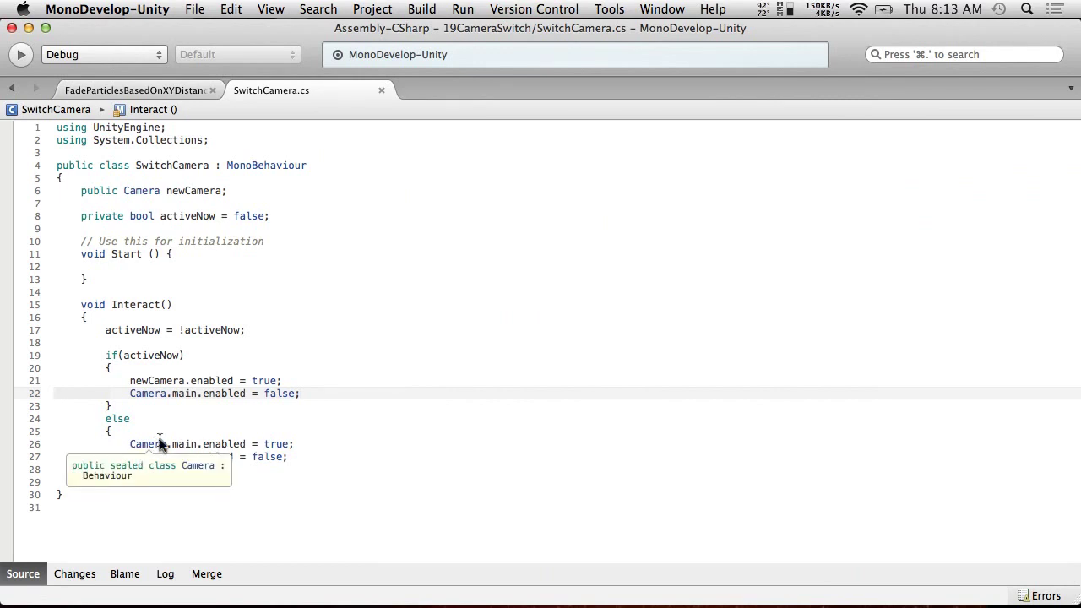
{"action": "key", "text": "super+Tab"}
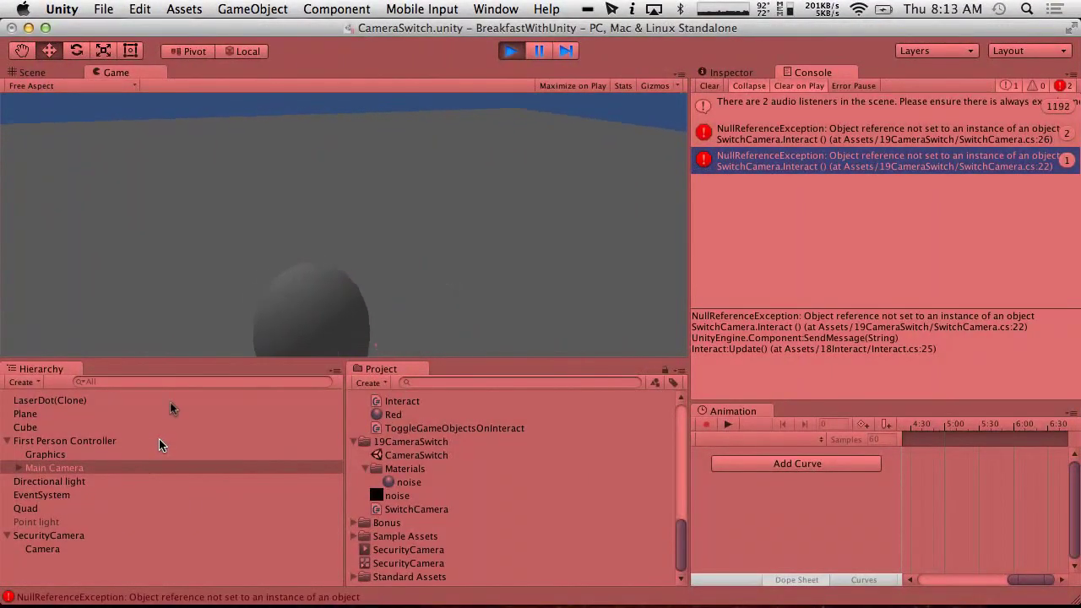
{"action": "left_click", "coordinate": [510, 51]}
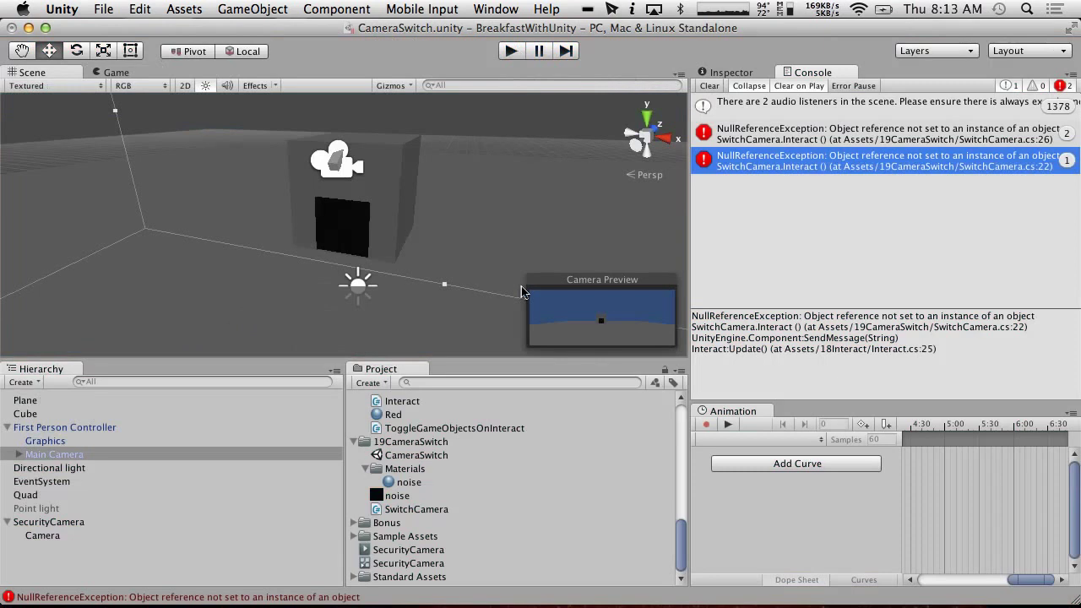
Review the Interact code in MonoDevelop, and select the Quad in Unity's scene hierarchy.
{"action": "key", "text": "super+Tab"}
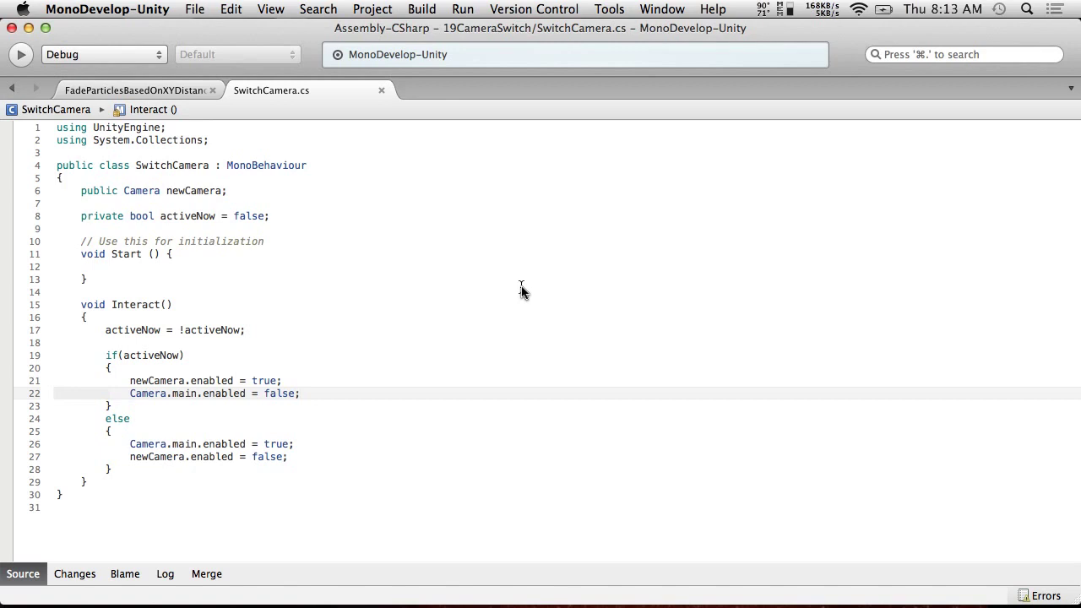
{"action": "key", "text": "super+Tab"}
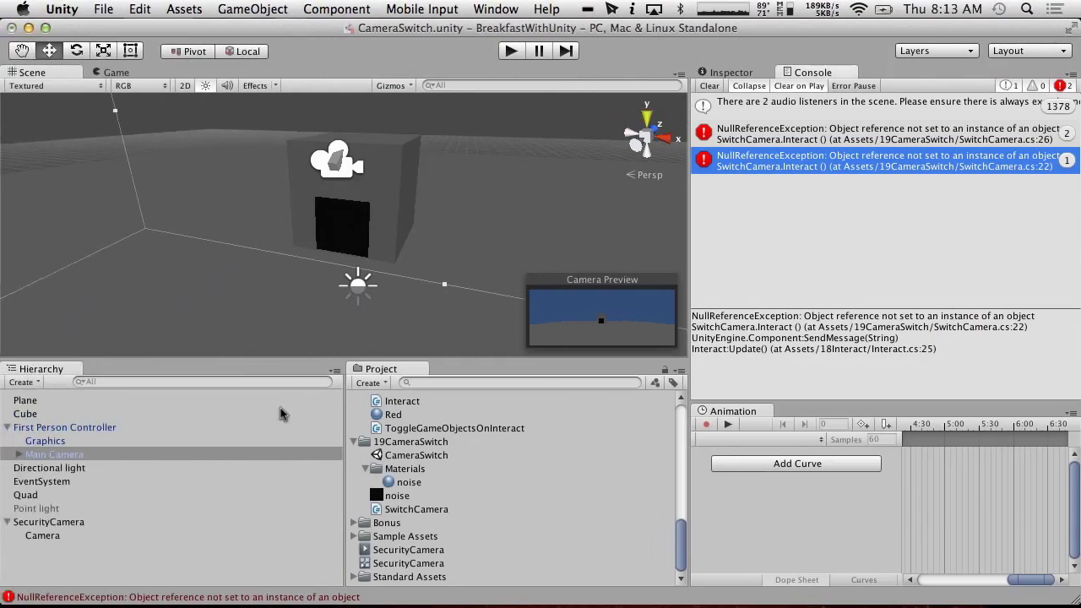
{"action": "left_click", "coordinate": [59, 469]}
{"action": "left_click", "coordinate": [52, 496]}
In MonoDevelop, add GameObject.FindGameObjectWithTag("MainCamera") on a new line below newCamera.enabled = true in the if block.
{"action": "key", "text": "super+Tab"}
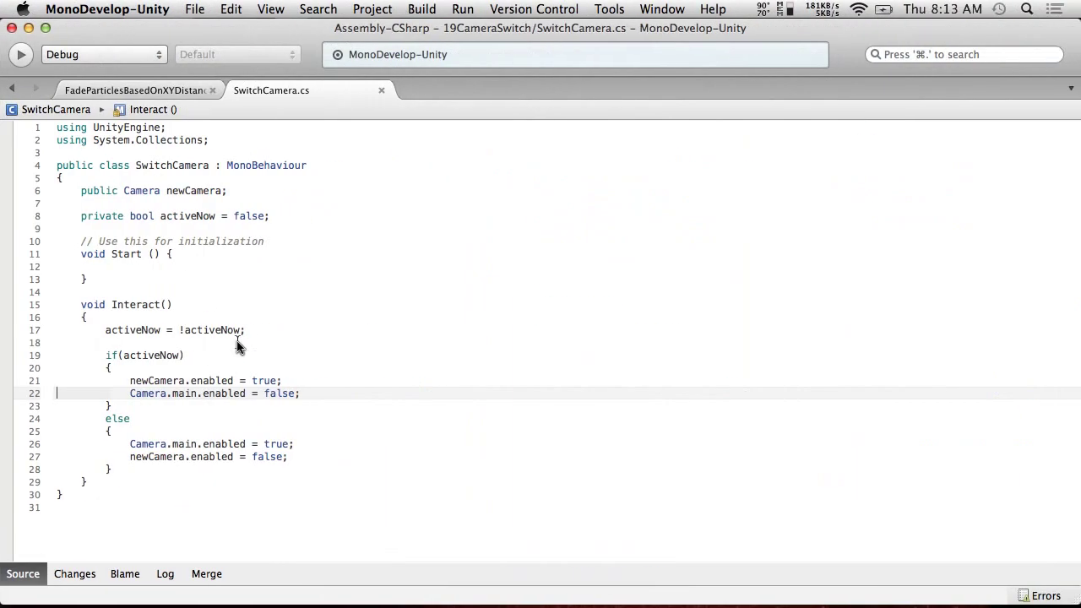
{"action": "left_click", "coordinate": [159, 369]}
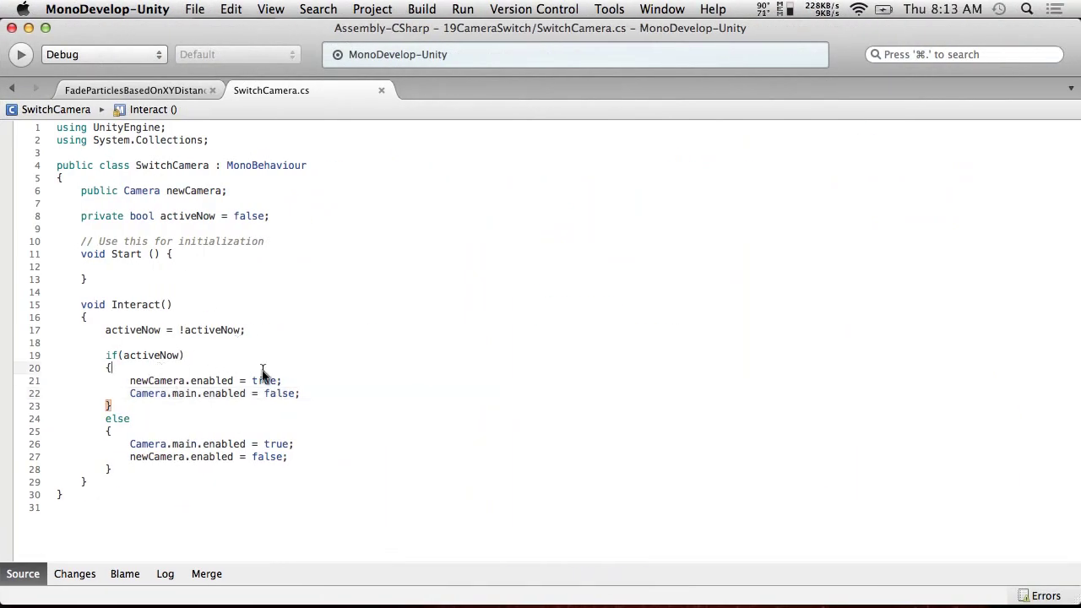
{"action": "left_click", "coordinate": [303, 380]}
{"action": "key", "text": "Return"}
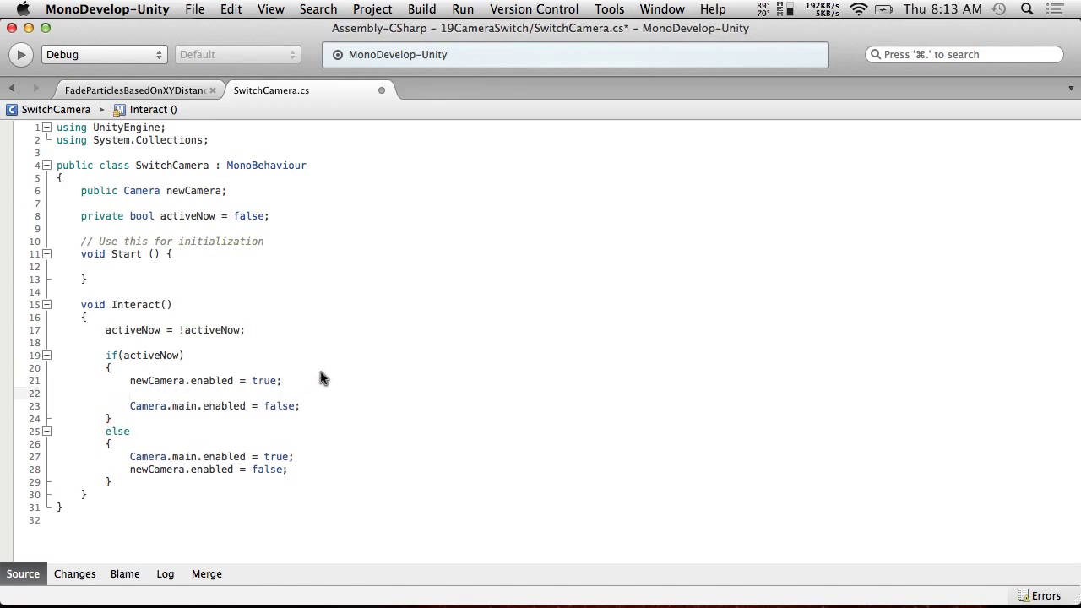
{"action": "type", "text": "GameObject.find"}
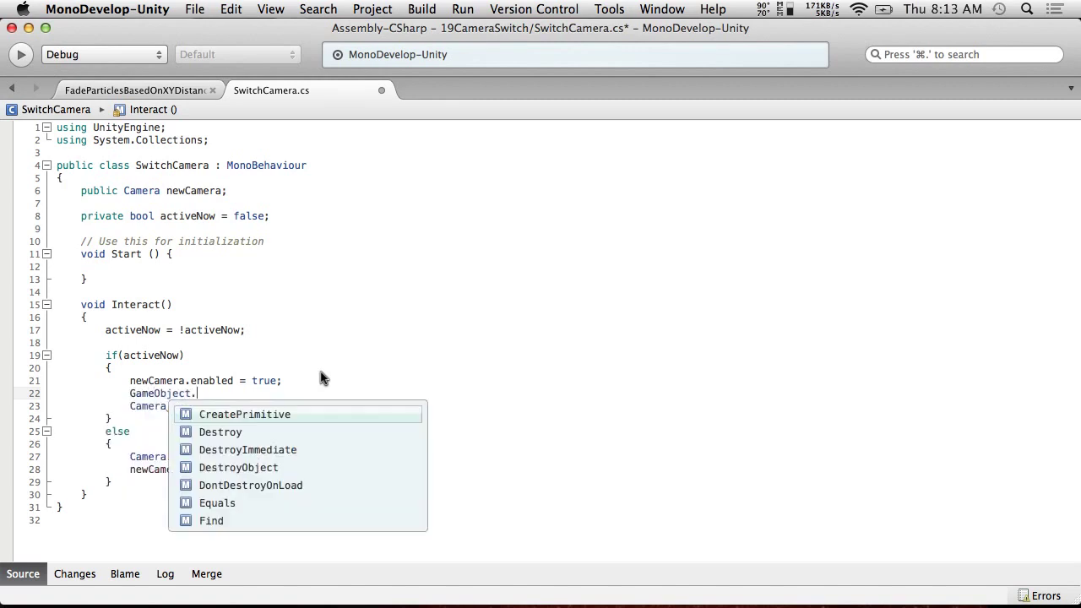
{"action": "key", "text": "Down"}
{"action": "key", "text": "Down"}
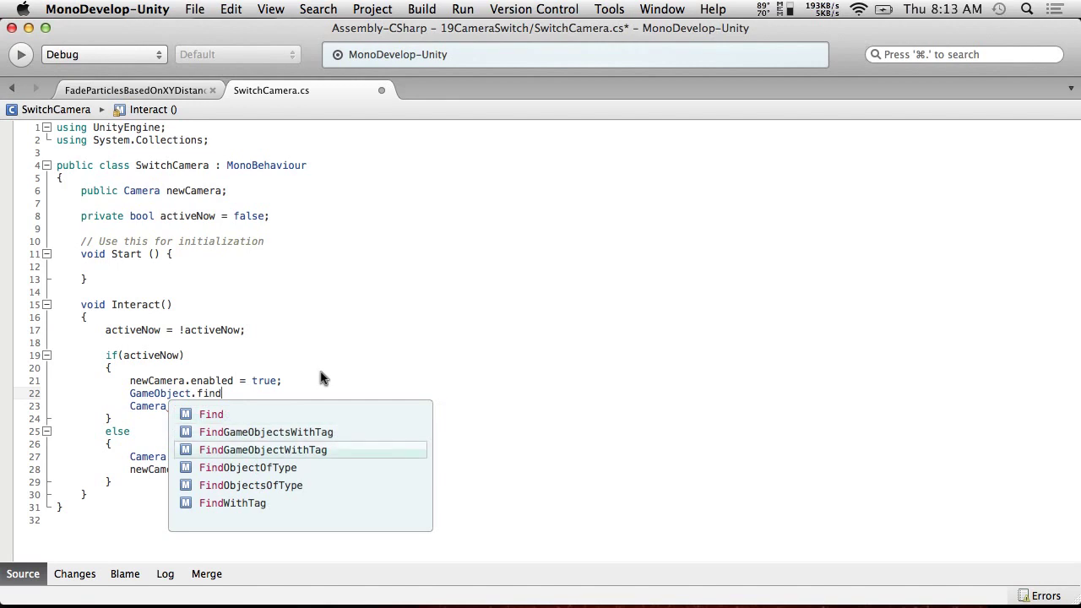
{"action": "key", "text": "Return"}
{"action": "type", "text": "(\"MainC"}
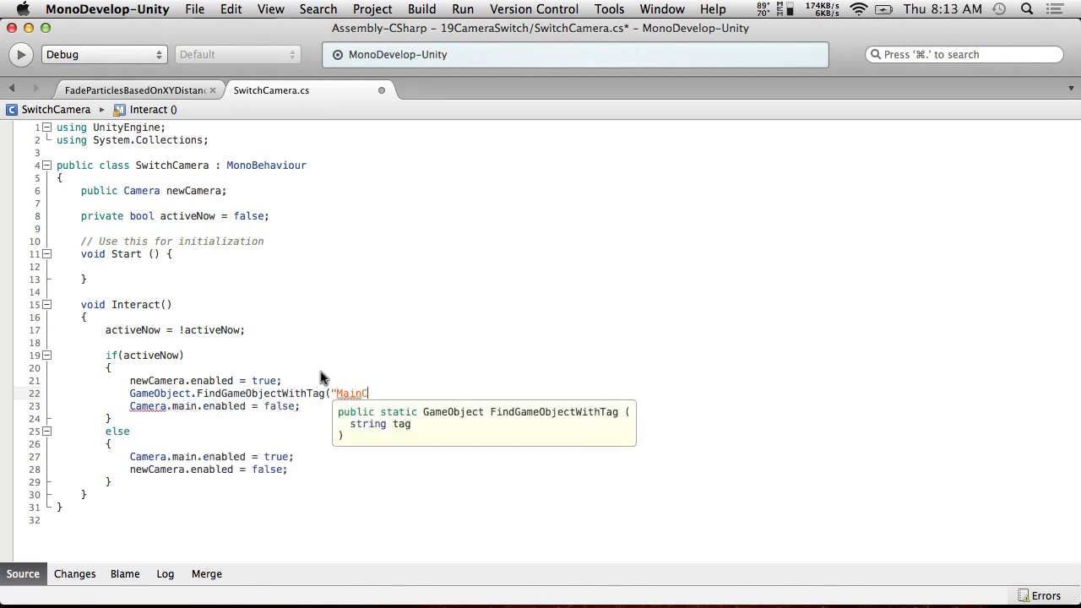
{"action": "type", "text": "amera\")"}
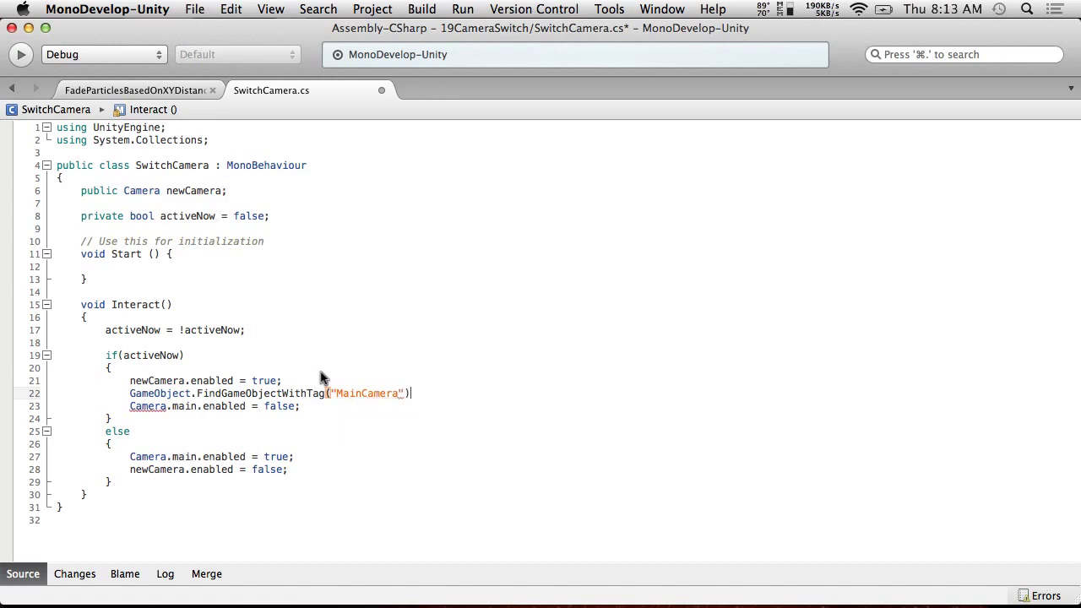
Switch to Unity and select the Main Camera to check its tag in the object properties.
{"action": "key", "text": "super+Tab"}
{"action": "left_click", "coordinate": [716, 74]}
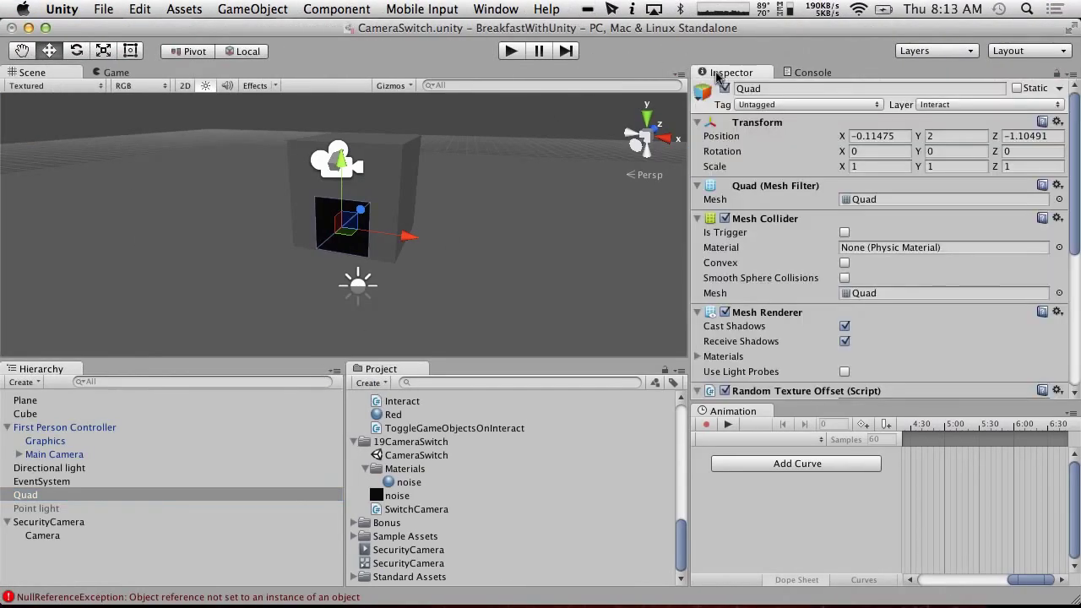
{"action": "left_click", "coordinate": [66, 455]}
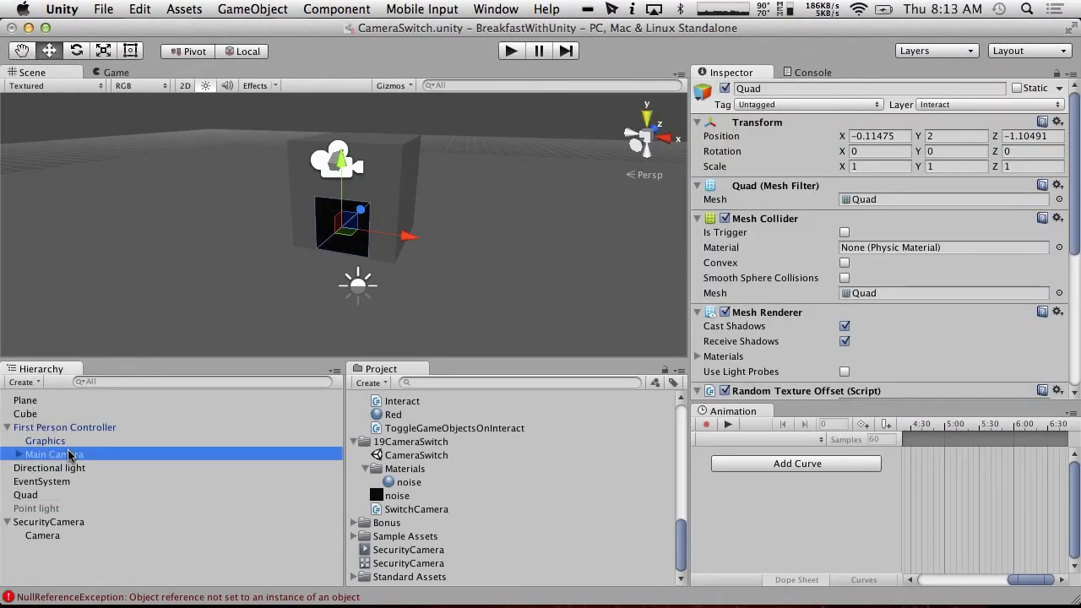
Switch to MonoDevelop and append .GetComponent<Camera>().enabled = false to the FindGameObjectWithTag("MainCamera") line in the if block.
{"action": "key", "text": "super+Tab"}
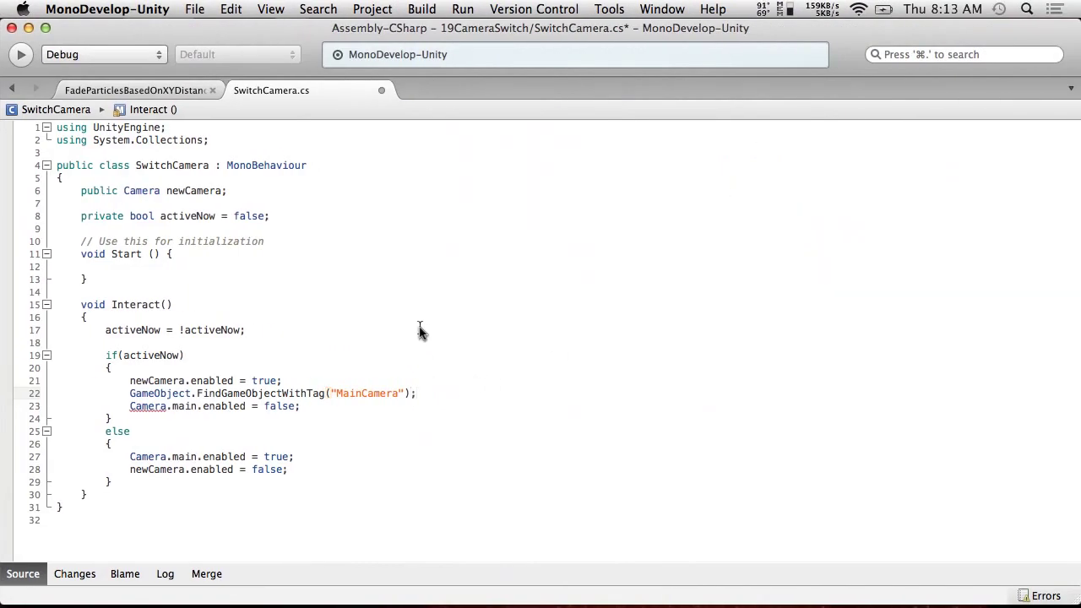
{"action": "type", "text": ".GetCom"}
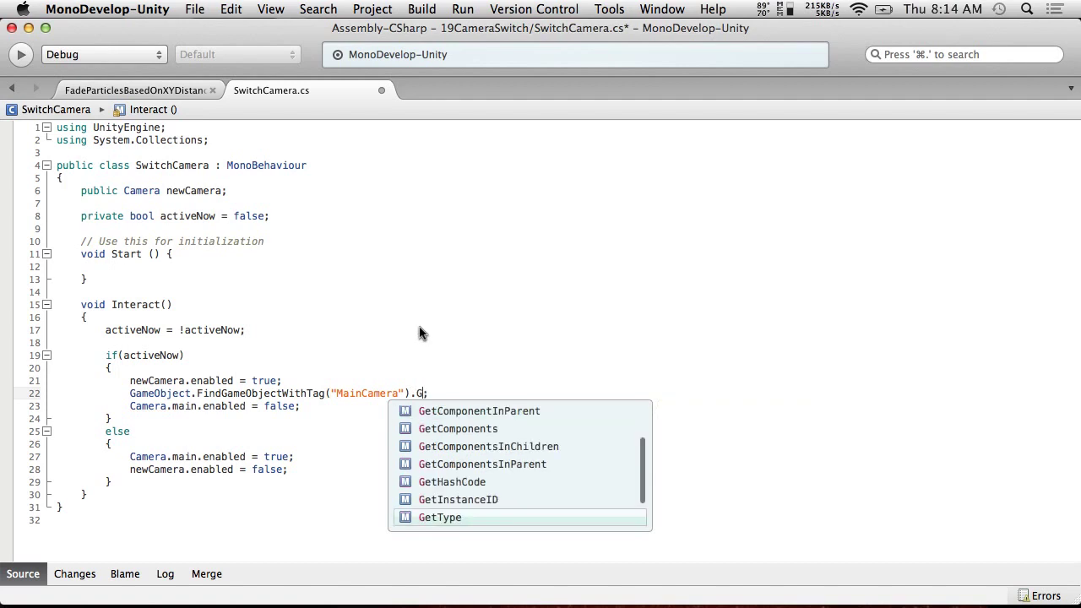
{"action": "type", "text": "ponent<"}
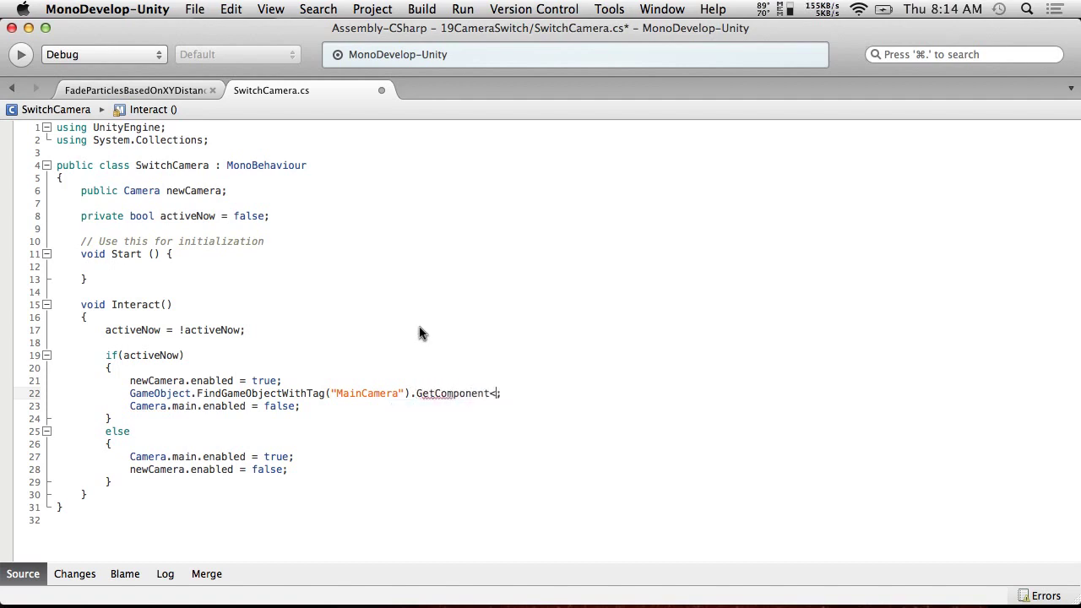
{"action": "type", "text": "Camera>"}
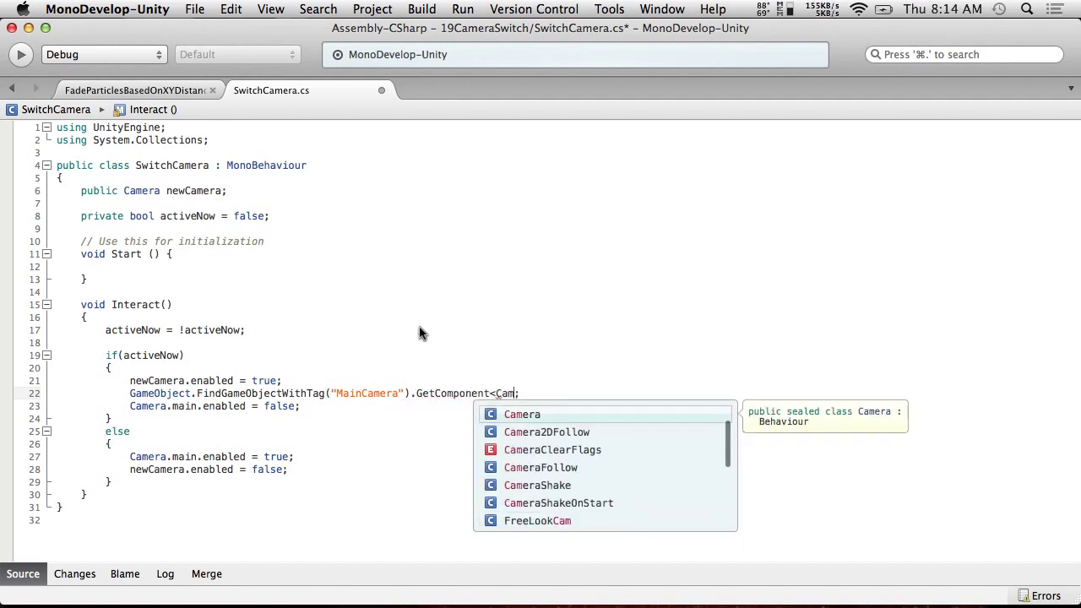
{"action": "type", "text": "().enabled "}
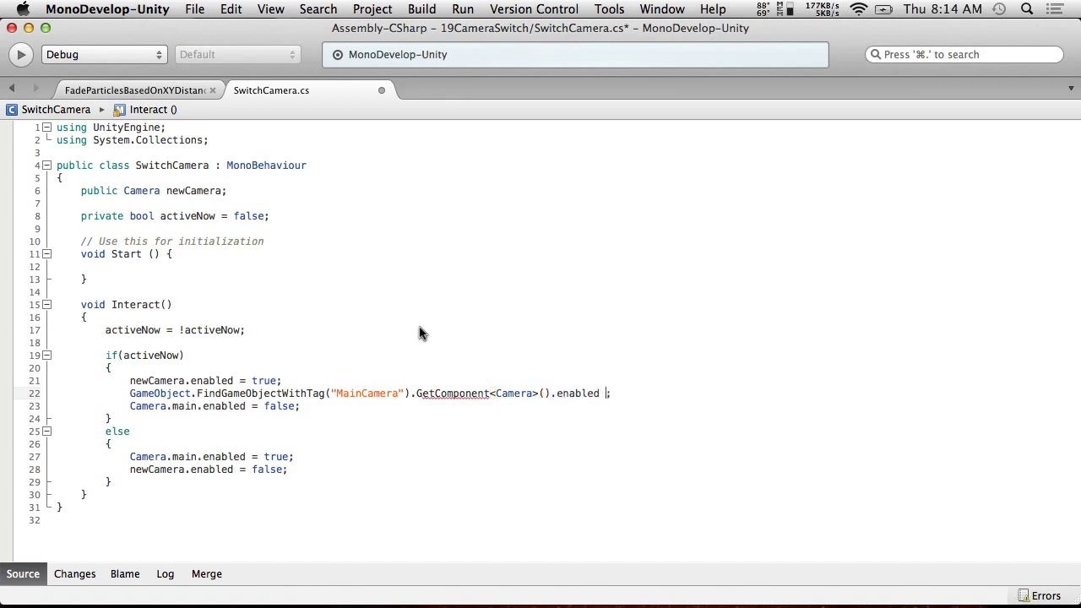
{"action": "type", "text": "= false"}
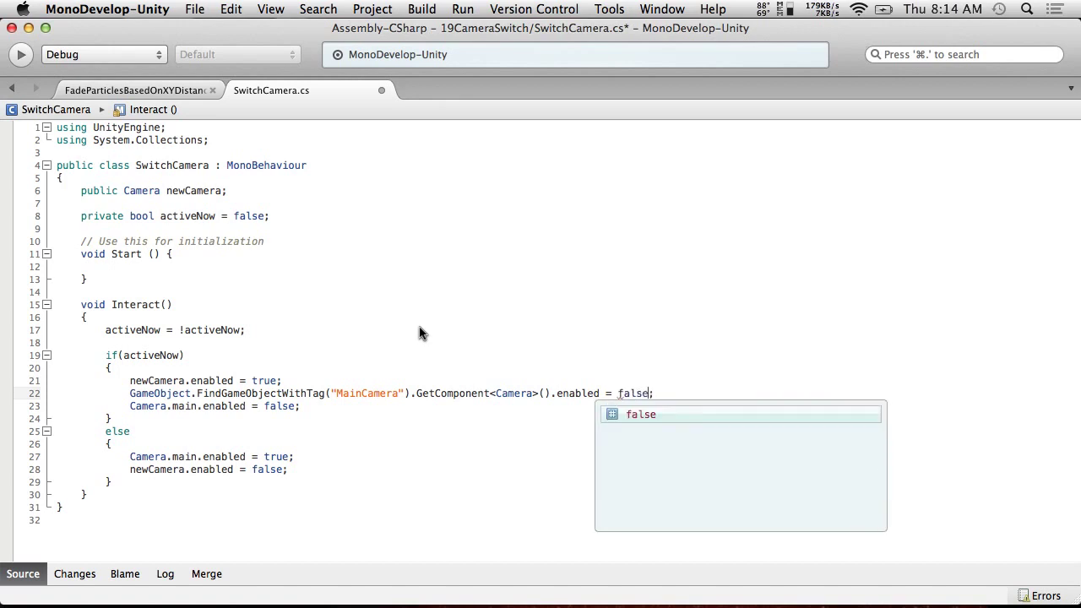
Delete the Camera.main.enabled = false; line and its leftover empty line from the if block.
{"action": "left_click", "coordinate": [352, 256]}
{"action": "left_click_drag", "start_coordinate": [331, 406], "coordinate": [2, 411]}
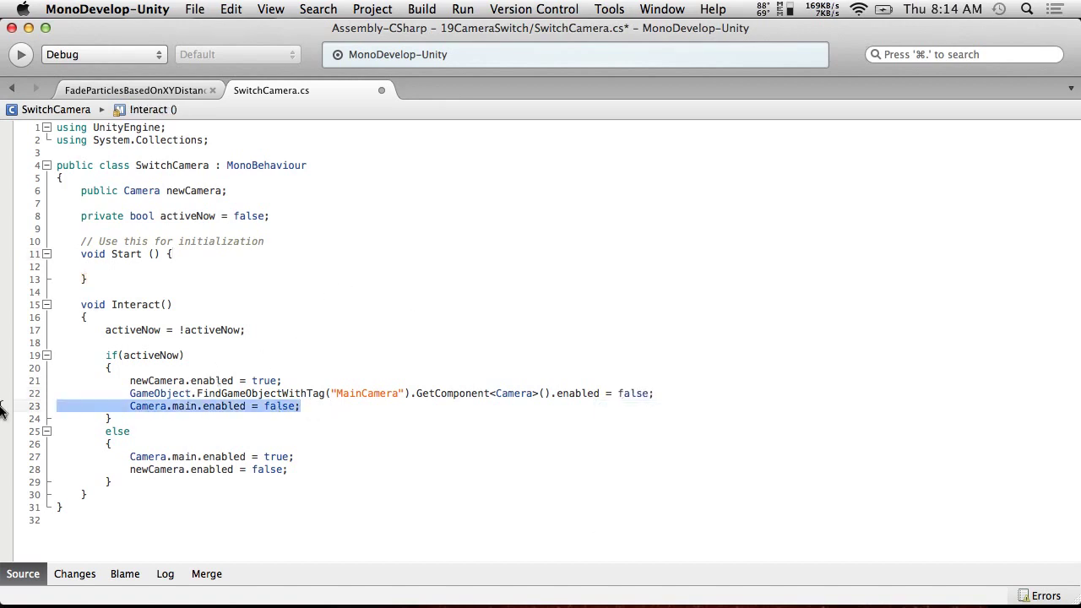
{"action": "key", "text": "BackSpace"}
{"action": "key", "text": "BackSpace"}
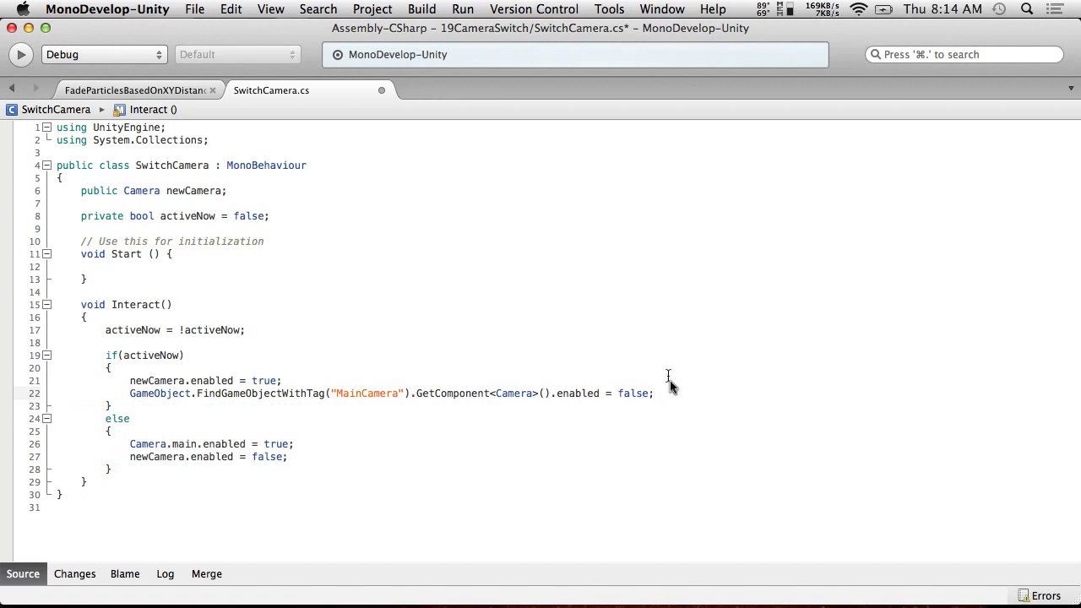
Copy the FindGameObjectWithTag("MainCamera") line to the start of the else block and change its enabled value to true.
{"action": "left_click_drag", "start_coordinate": [676, 393], "coordinate": [129, 395]}
{"action": "key", "text": "super+c"}
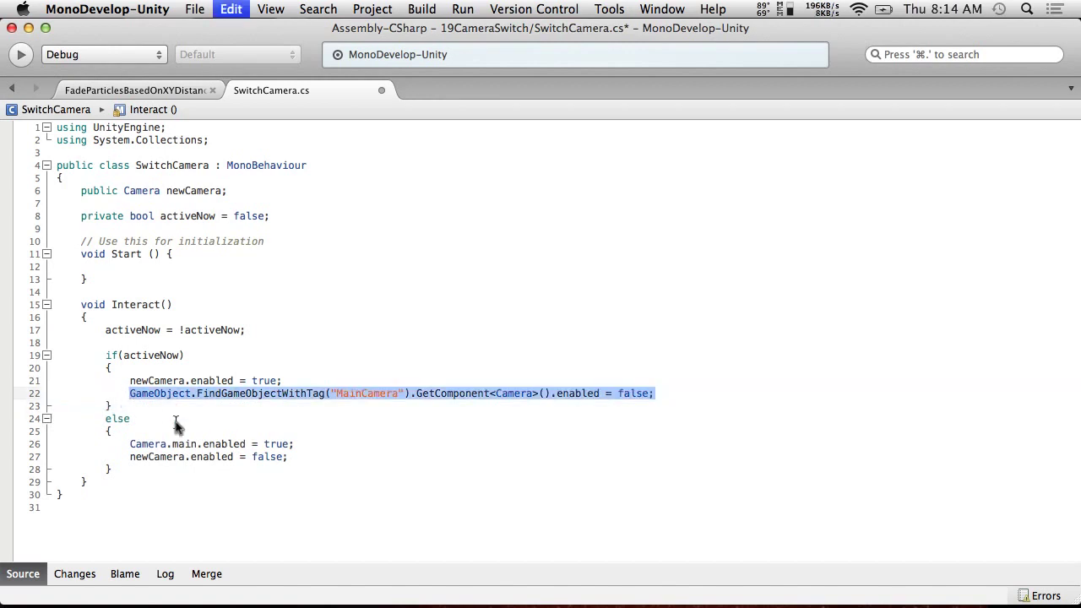
{"action": "left_click", "coordinate": [293, 456]}
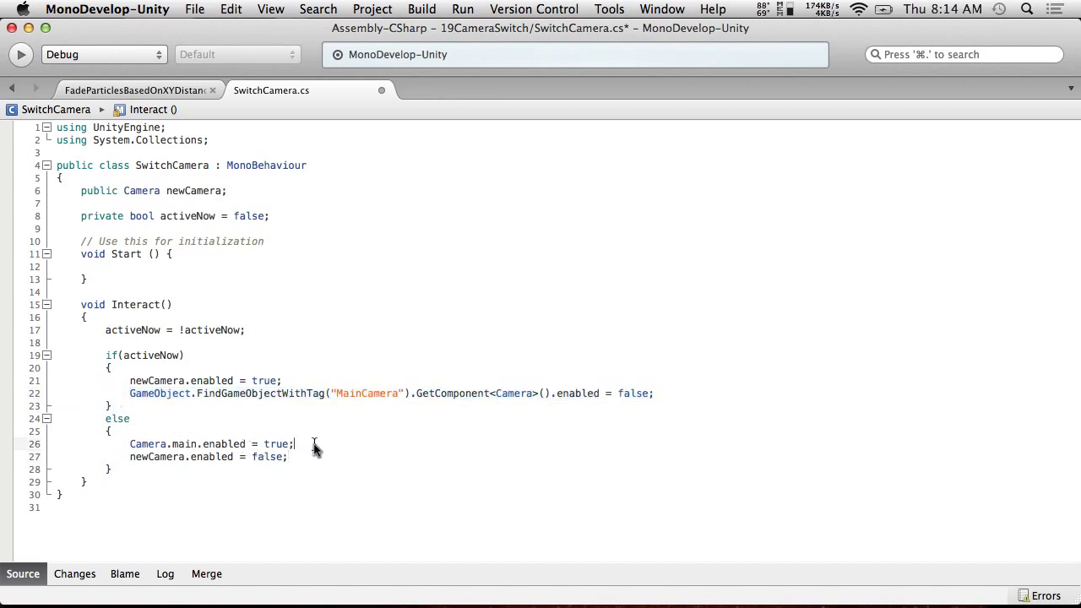
{"action": "left_click", "coordinate": [230, 435]}
{"action": "key", "text": "Return"}
{"action": "key", "text": "super+v"}
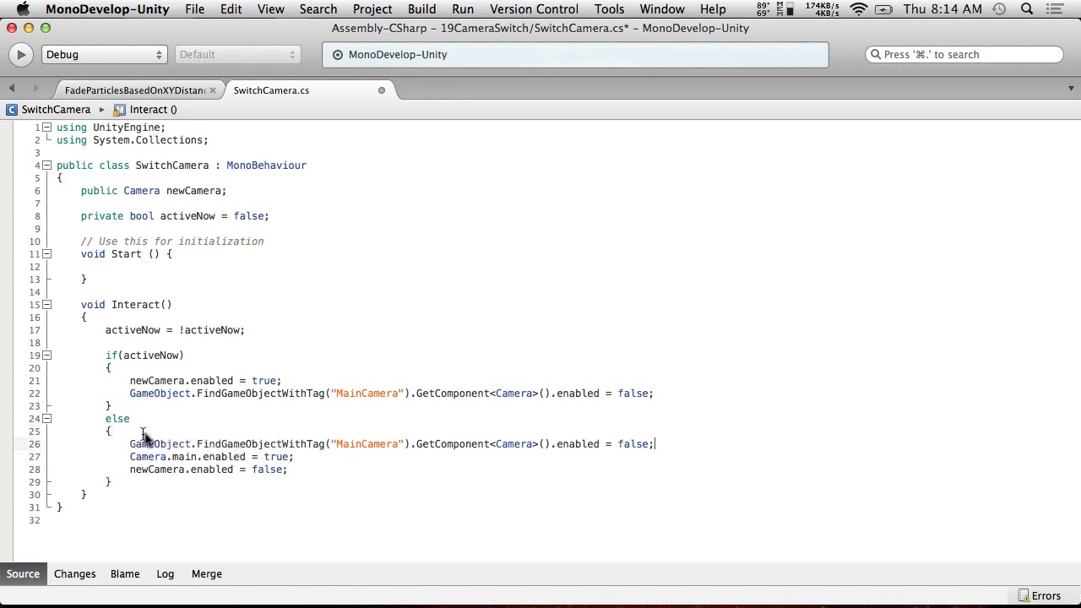
{"action": "double_click", "coordinate": [633, 445]}
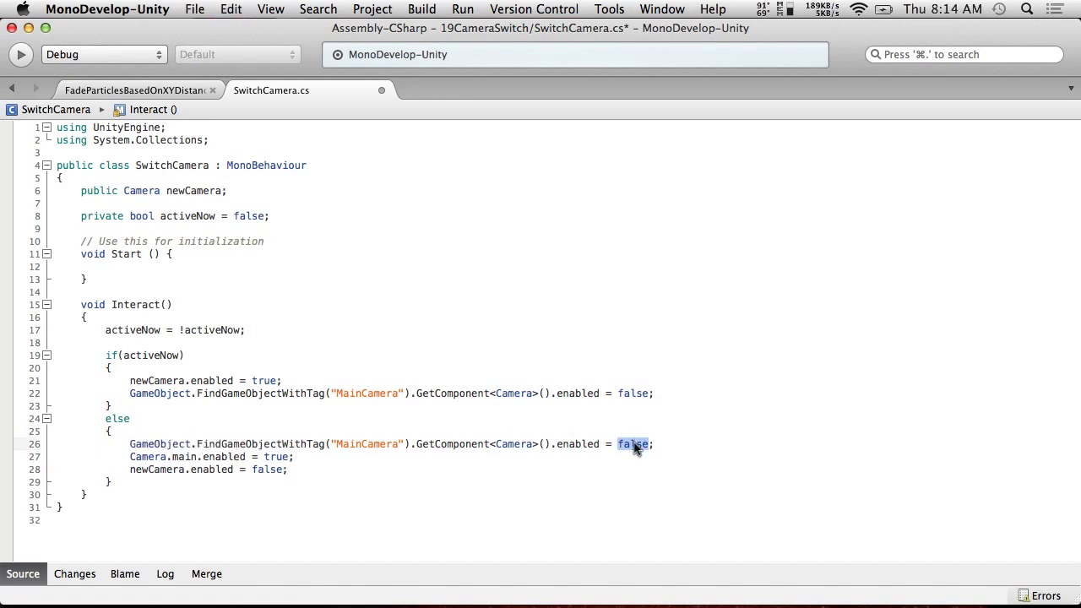
{"action": "type", "text": "true"}
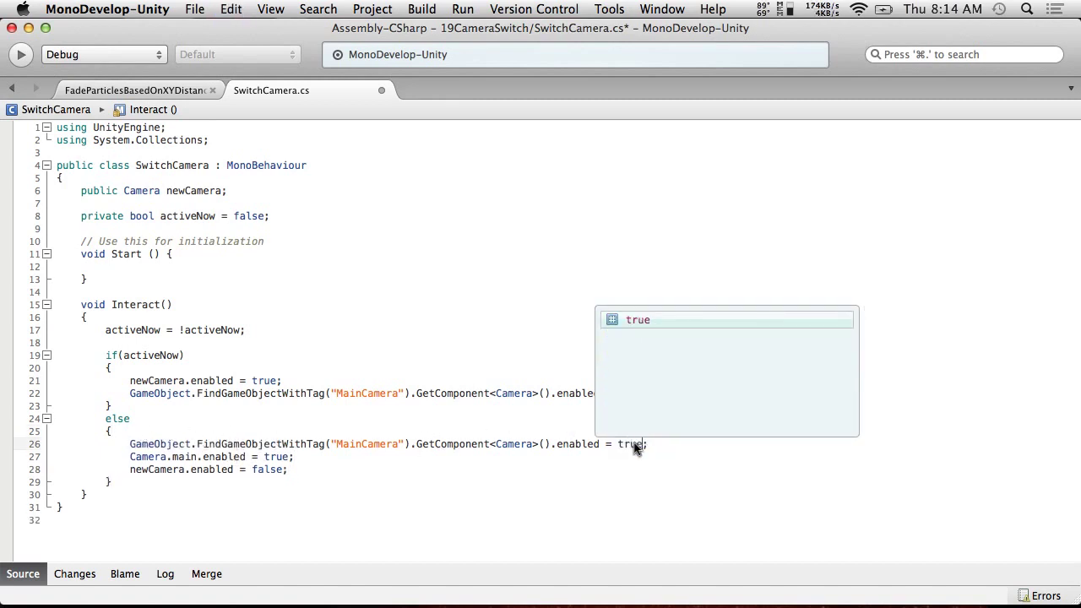
Delete the Camera.main.enabled = true; line from the else block and save the script.
{"action": "left_click", "coordinate": [466, 470]}
{"action": "mouse_move", "coordinate": [29, 457]}
{"action": "left_mouse_down"}
{"action": "mouse_move", "coordinate": [29, 417]}
{"action": "mouse_move", "coordinate": [29, 459]}
{"action": "left_mouse_up"}
{"action": "key", "text": "BackSpace"}
{"action": "key", "text": "BackSpace"}
{"action": "left_click", "coordinate": [194, 8]}
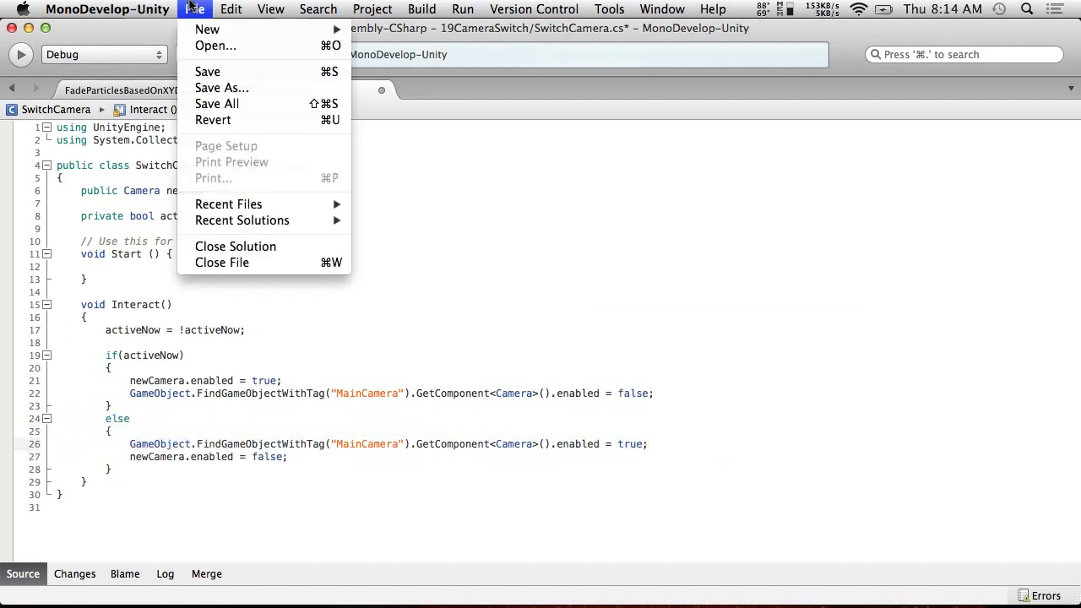
{"action": "left_click", "coordinate": [201, 73]}
Switch to Unity, run the game, and walk up to the noise quad to test toggling repeatedly between the two camera views.
{"action": "key", "text": "super+Tab"}
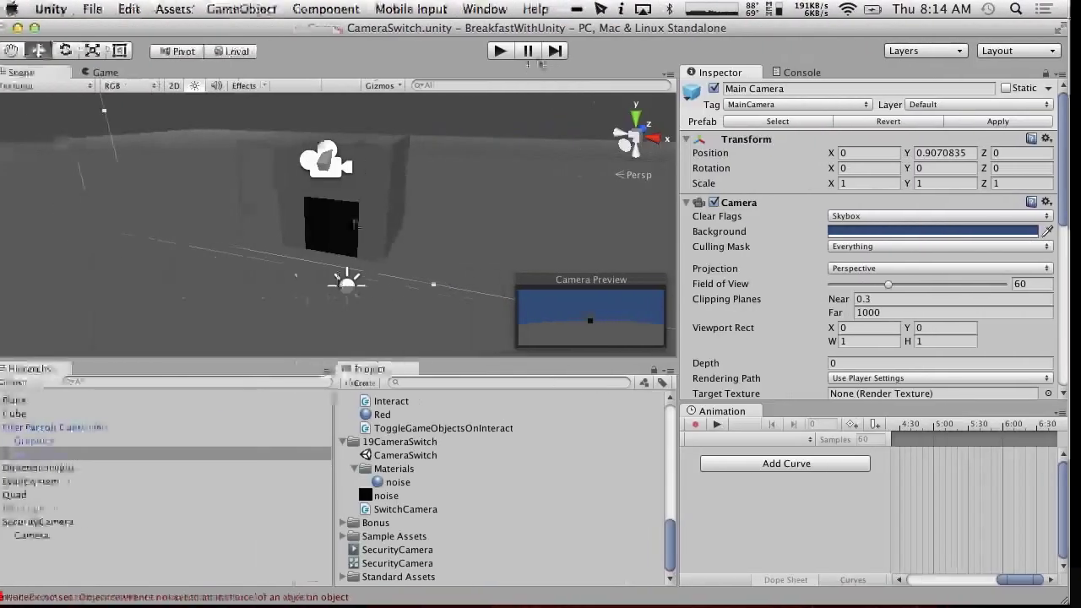
{"action": "key", "text": "super+p"}
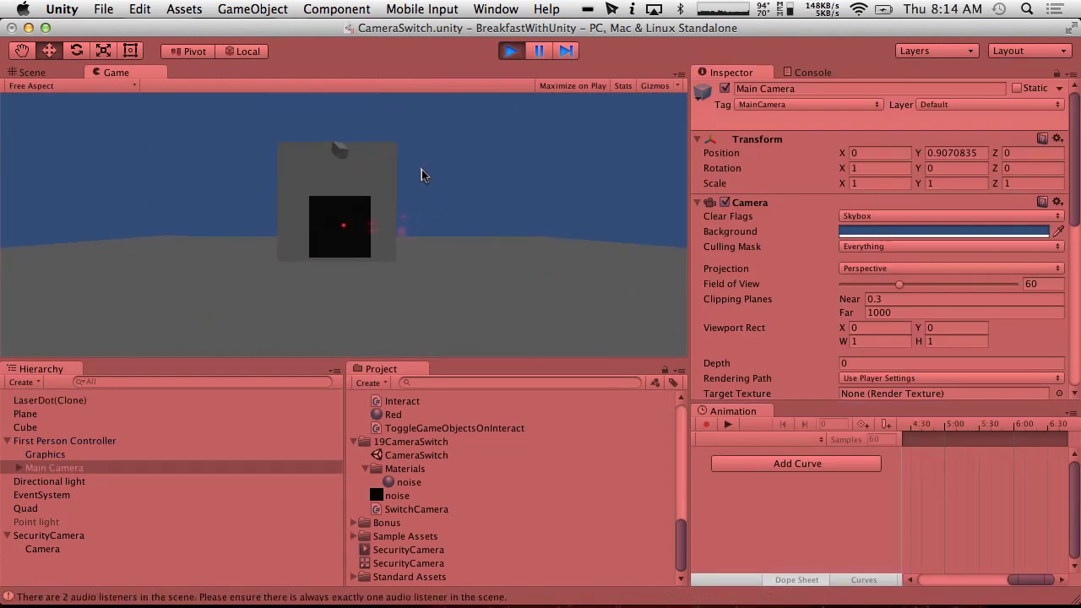
{"action": "key", "text": "w"}
{"action": "left_click", "coordinate": [421, 169]}
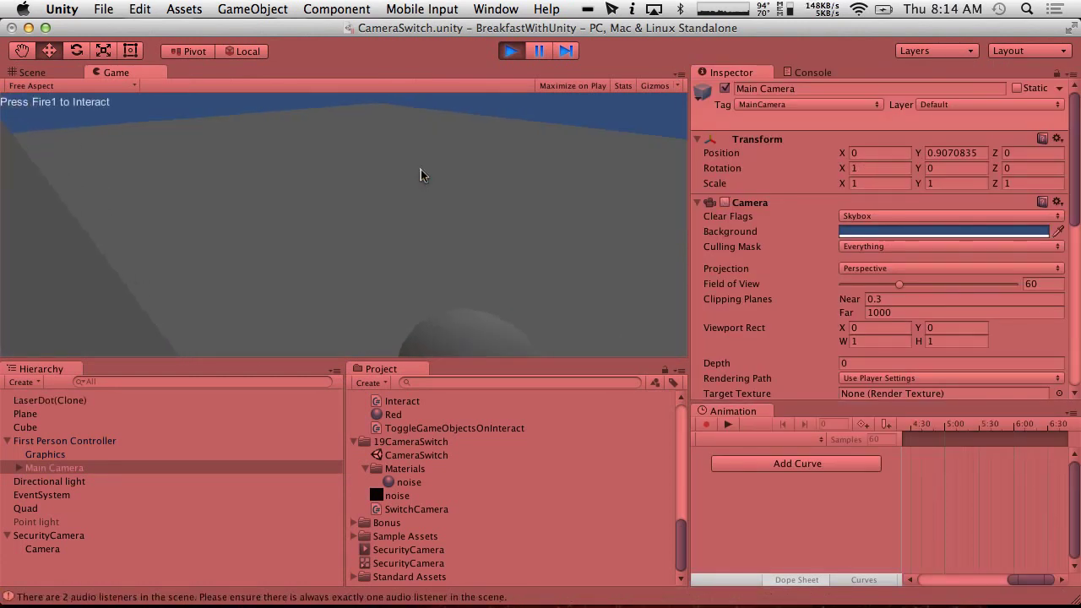
{"action": "left_click", "coordinate": [420, 174]}
{"action": "left_click", "coordinate": [421, 175]}
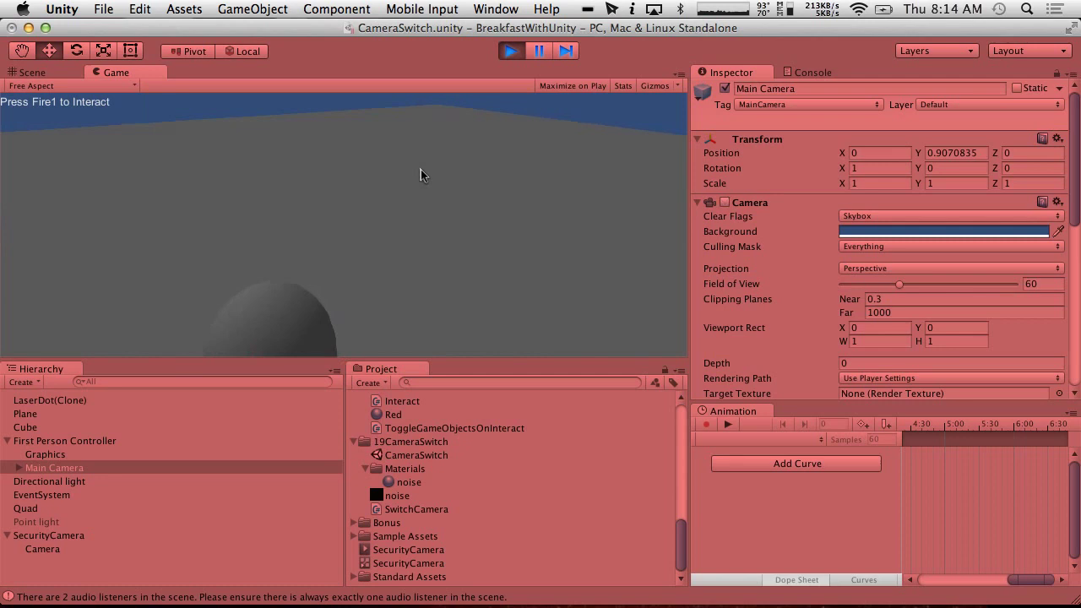
{"action": "left_click", "coordinate": [420, 175]}
{"action": "left_click", "coordinate": [421, 175]}
{"action": "left_click", "coordinate": [421, 175]}
{"action": "left_click", "coordinate": [421, 175]}
{"action": "left_click", "coordinate": [421, 175]}
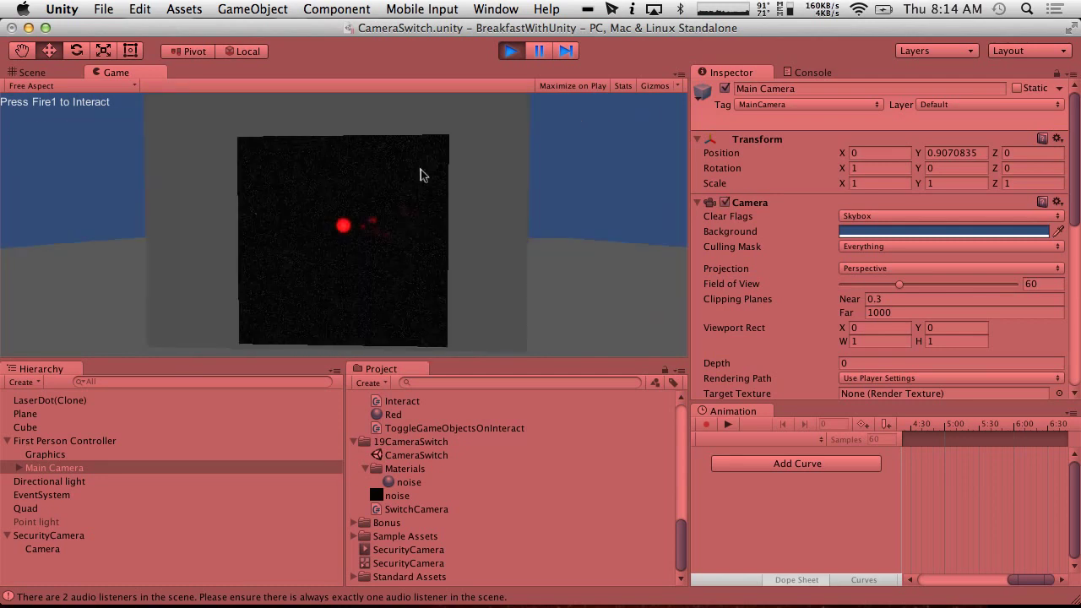
{"action": "left_click", "coordinate": [423, 174]}
{"action": "left_click", "coordinate": [422, 175]}
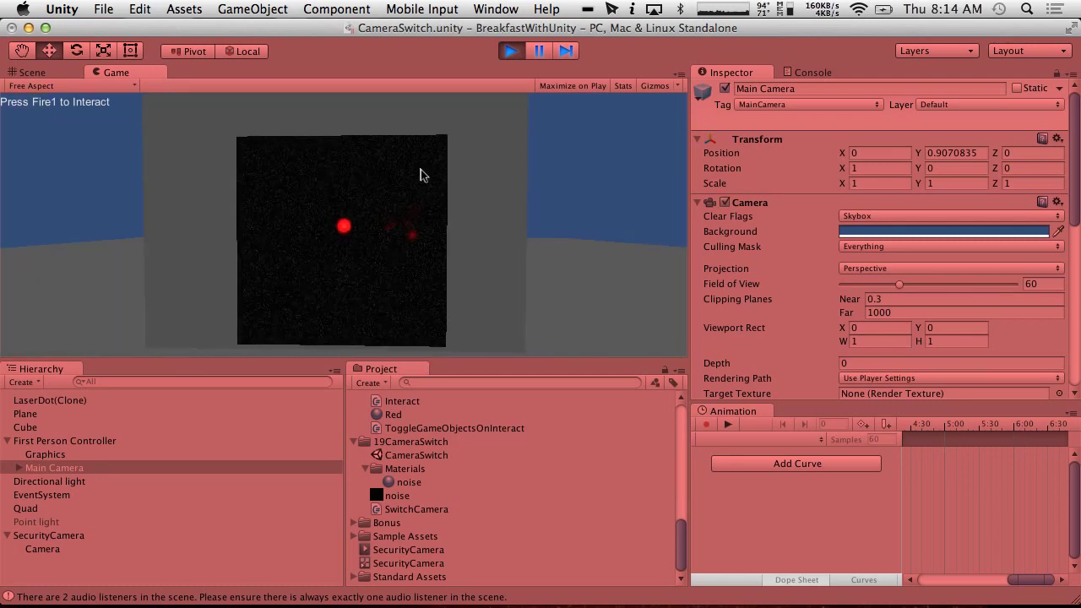
{"action": "left_click", "coordinate": [422, 175]}
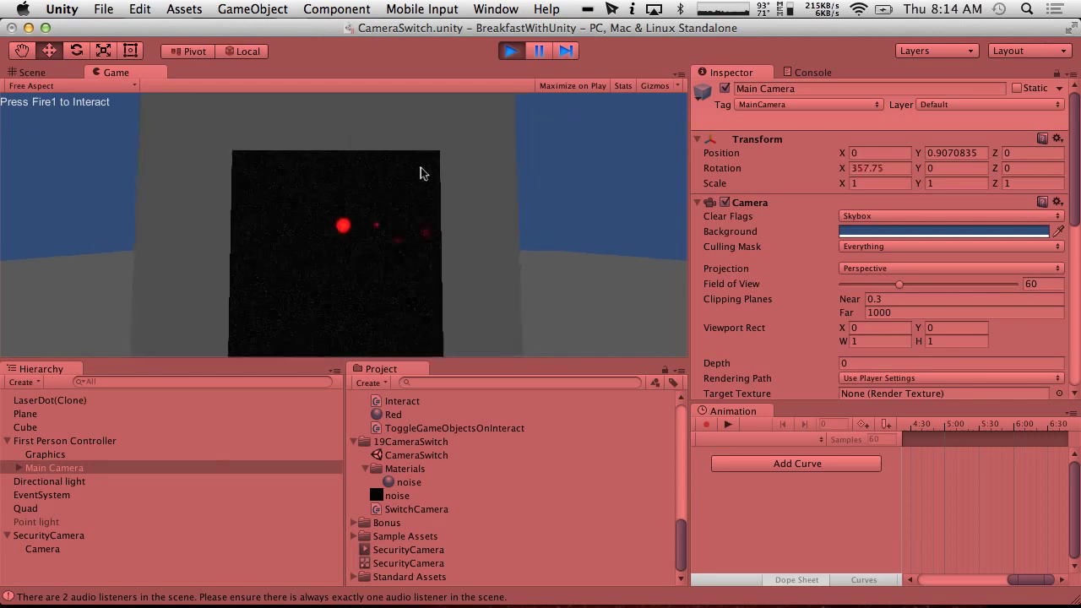
{"action": "key", "text": "s"}
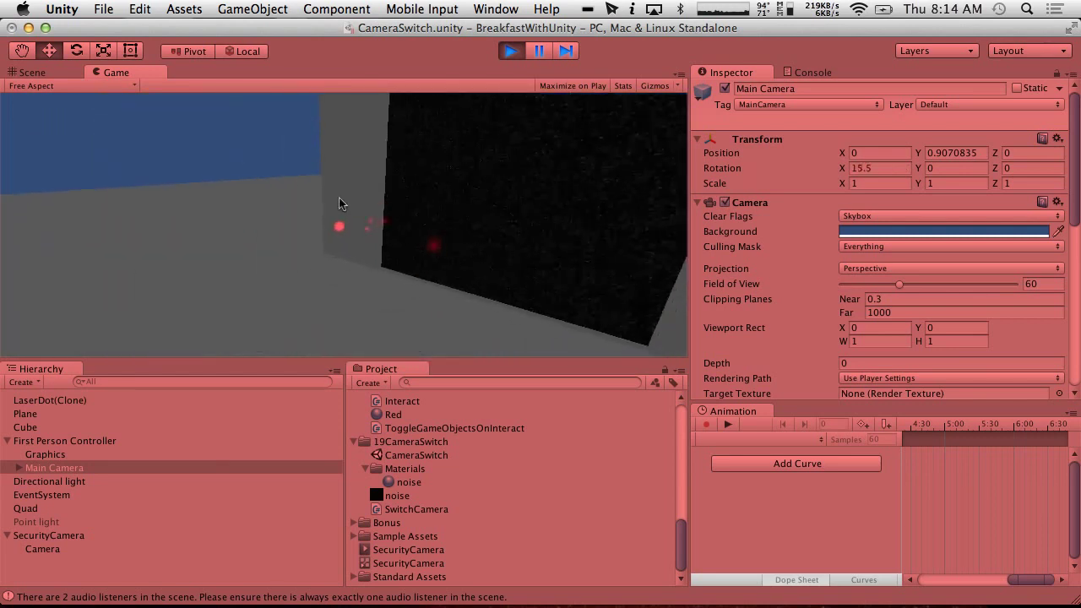
{"action": "key", "text": "w"}
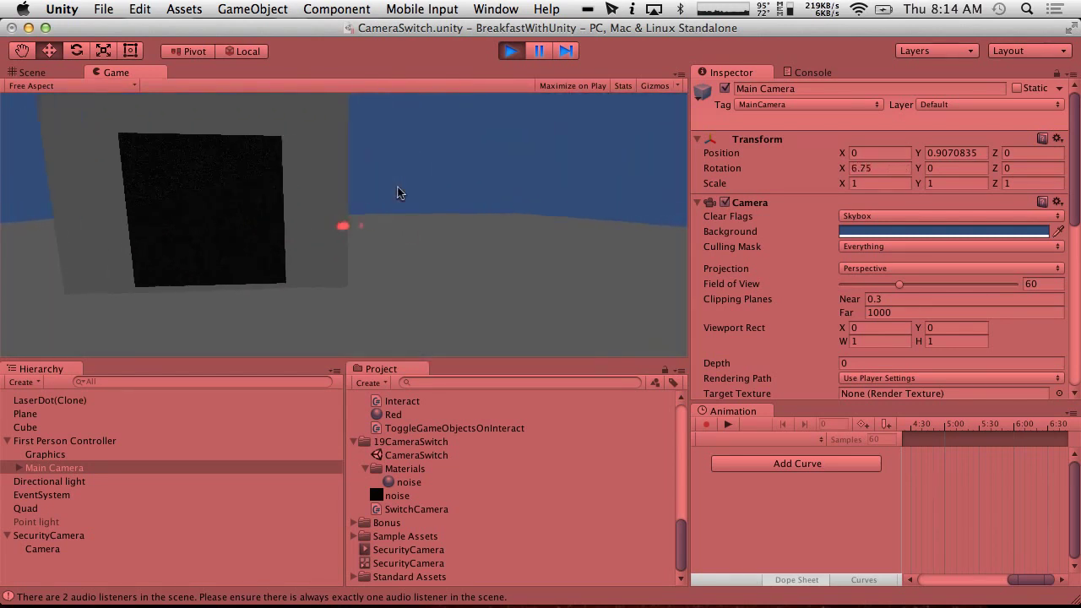
{"action": "key", "text": "super+Tab"}
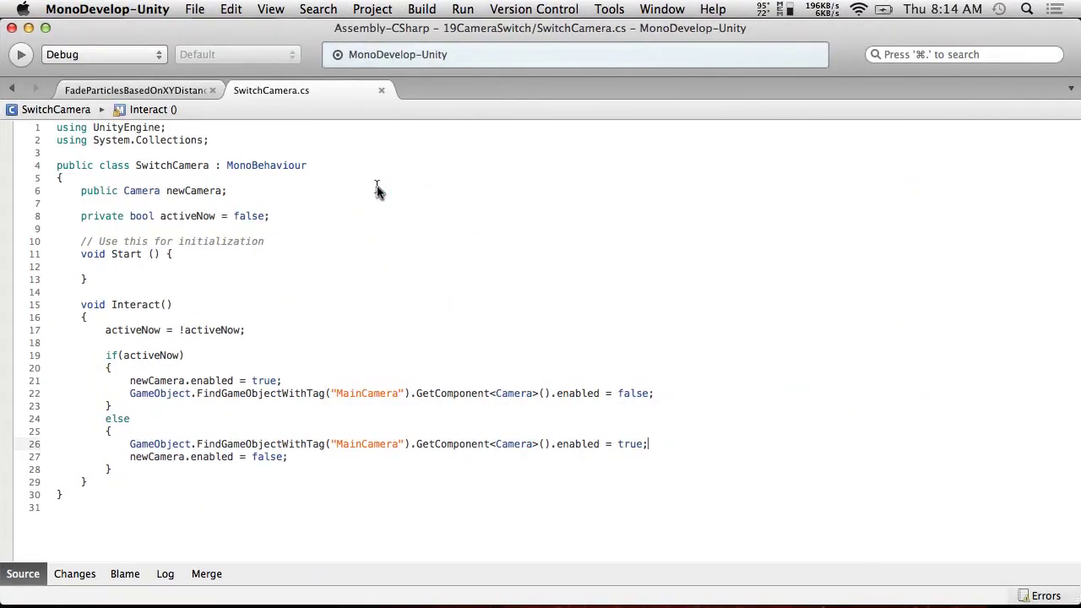
{"action": "left_click", "coordinate": [132, 444]}
{"action": "key", "text": "Return"}
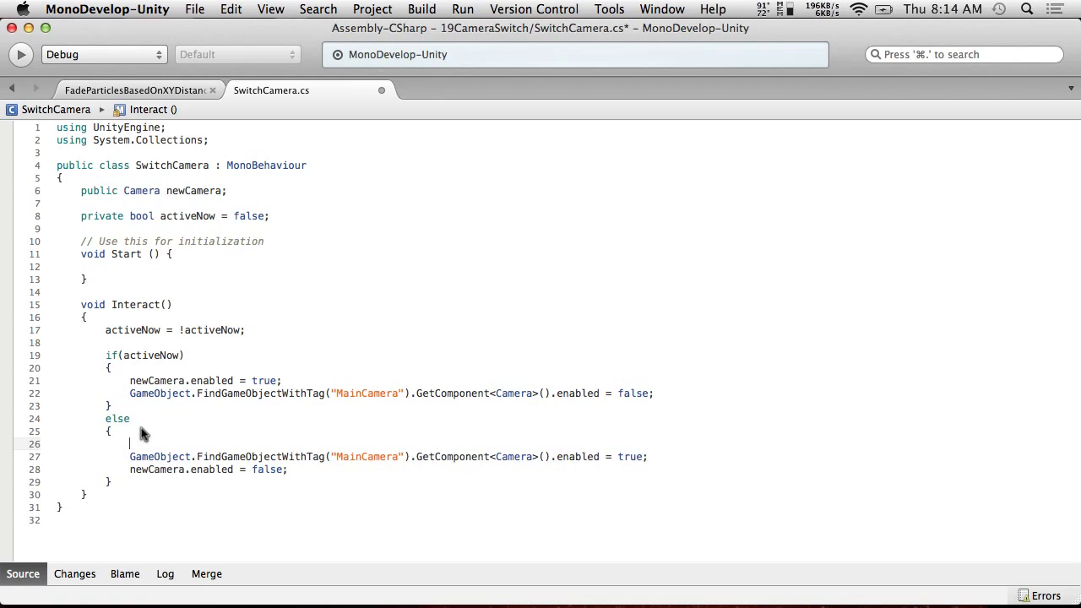
{"action": "type", "text": "Camera.main"}
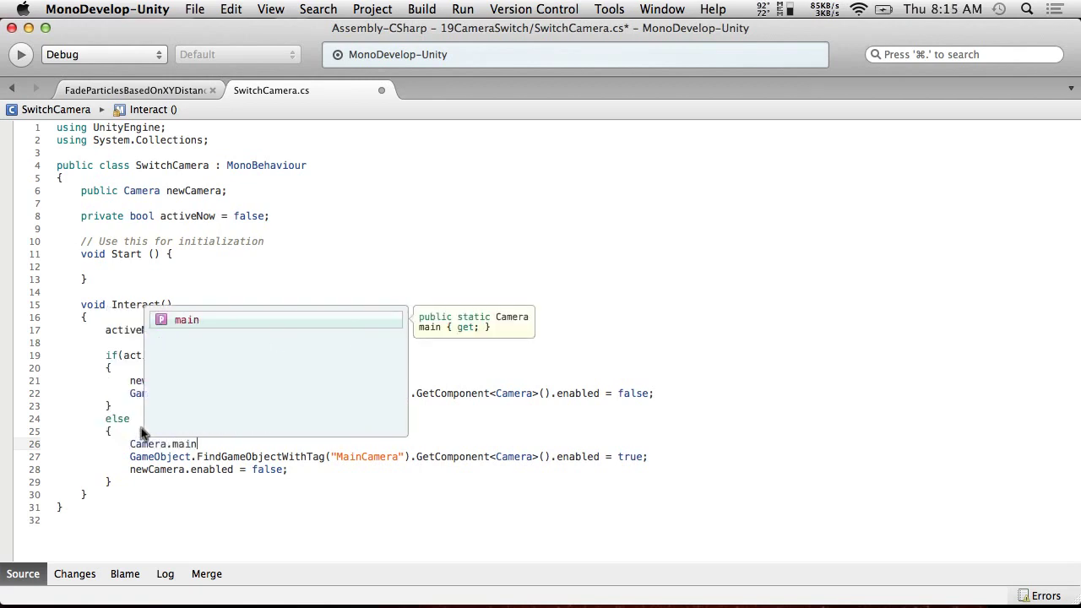
{"action": "key", "text": "BackSpace"}
{"action": "key", "text": "BackSpace"}
{"action": "key", "text": "BackSpace"}
{"action": "key", "text": "BackSpace"}
{"action": "key", "text": "BackSpace"}
{"action": "key", "text": "BackSpace"}
{"action": "key", "text": "BackSpace"}
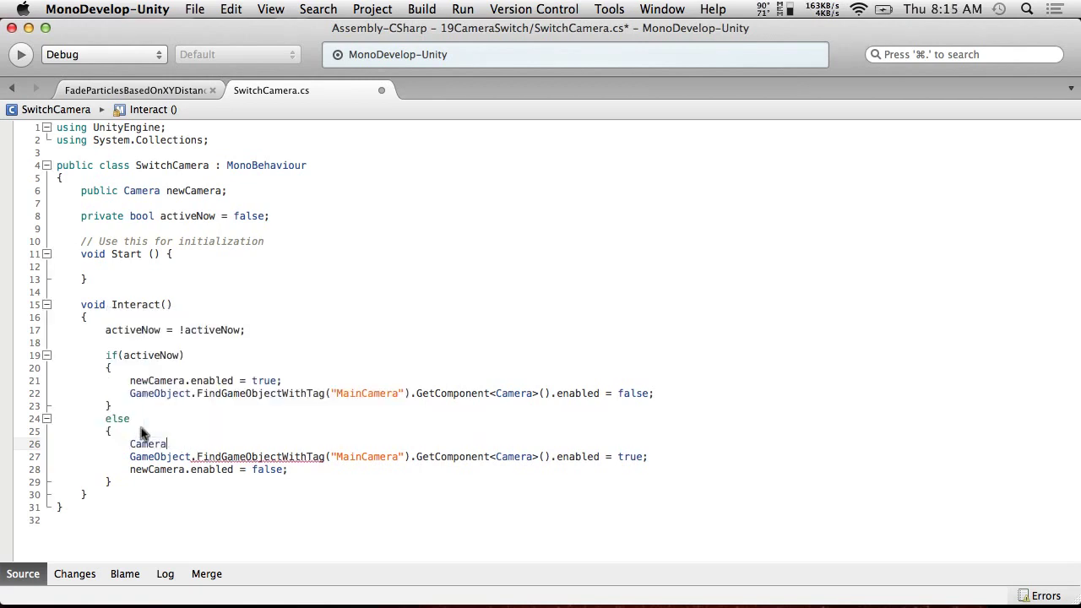
{"action": "key", "text": "BackSpace"}
{"action": "key", "text": "BackSpace"}
{"action": "key", "text": "BackSpace"}
{"action": "key", "text": "BackSpace"}
{"action": "key", "text": "BackSpace"}
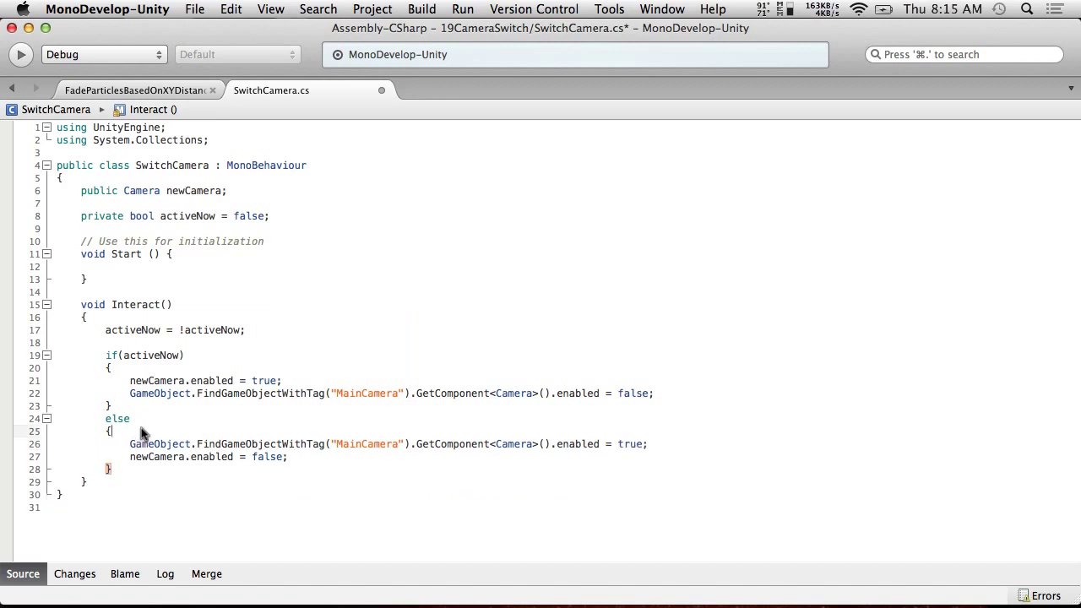
{"action": "left_click", "coordinate": [186, 9]}
{"action": "left_click", "coordinate": [226, 73]}
Switch to Unity, toggle the camera view again by interacting with the noise quad, and stop the game.
{"action": "key", "text": "super+Tab"}
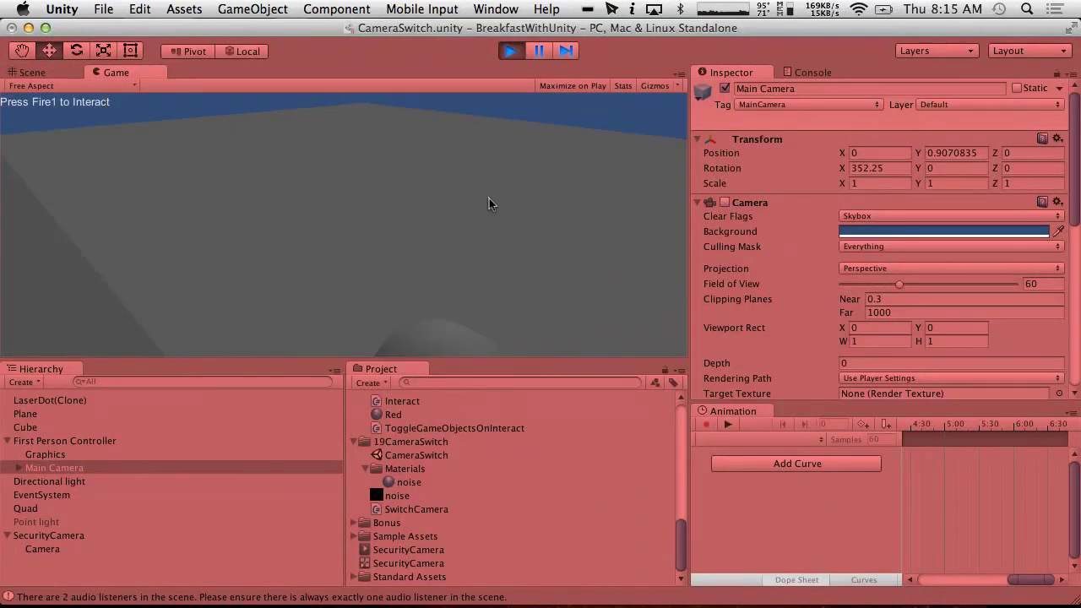
{"action": "left_click", "coordinate": [488, 203]}
{"action": "left_click", "coordinate": [488, 202]}
{"action": "left_click", "coordinate": [489, 203]}
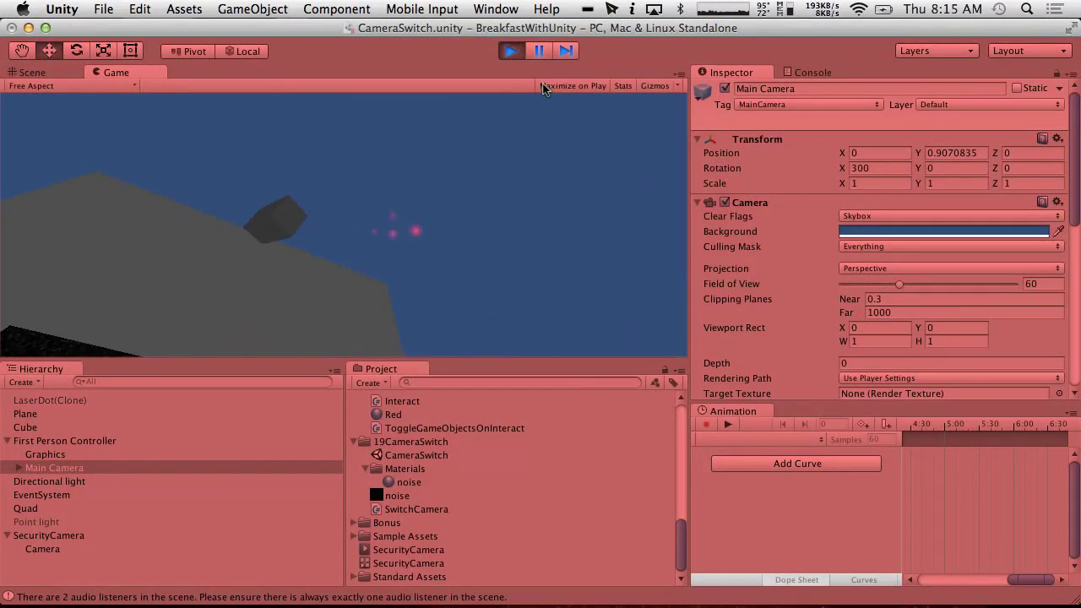
{"action": "left_click", "coordinate": [510, 52]}
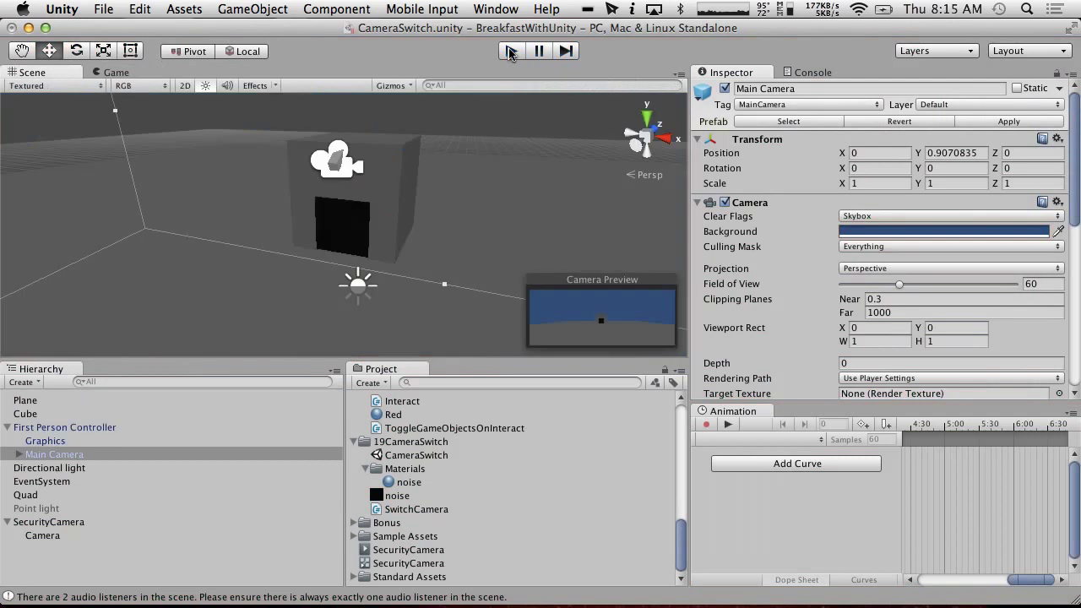
Switch to MonoDevelop and add an empty void Update() method with braces between Start and Interact.
{"action": "key", "text": "super+Tab"}
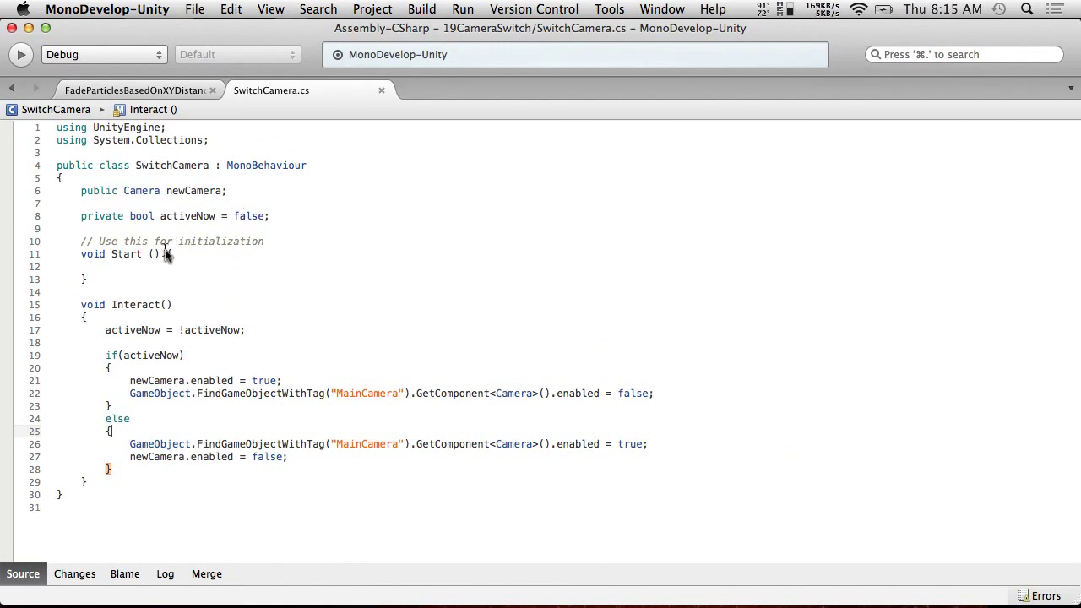
{"action": "left_click", "coordinate": [133, 281]}
{"action": "key", "text": "Return"}
{"action": "key", "text": "Return"}
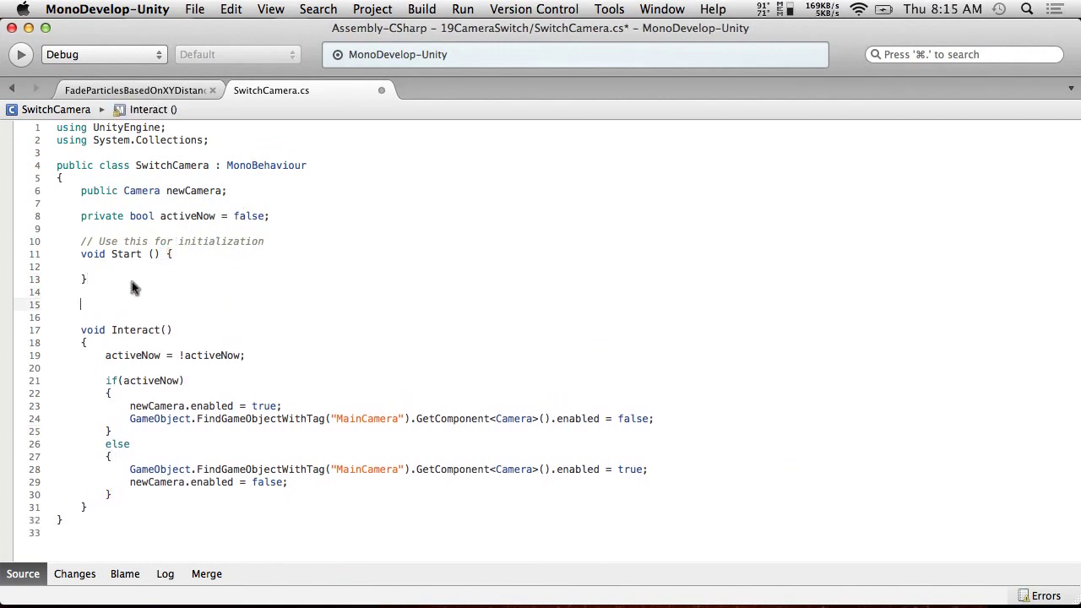
{"action": "type", "text": "void Up"}
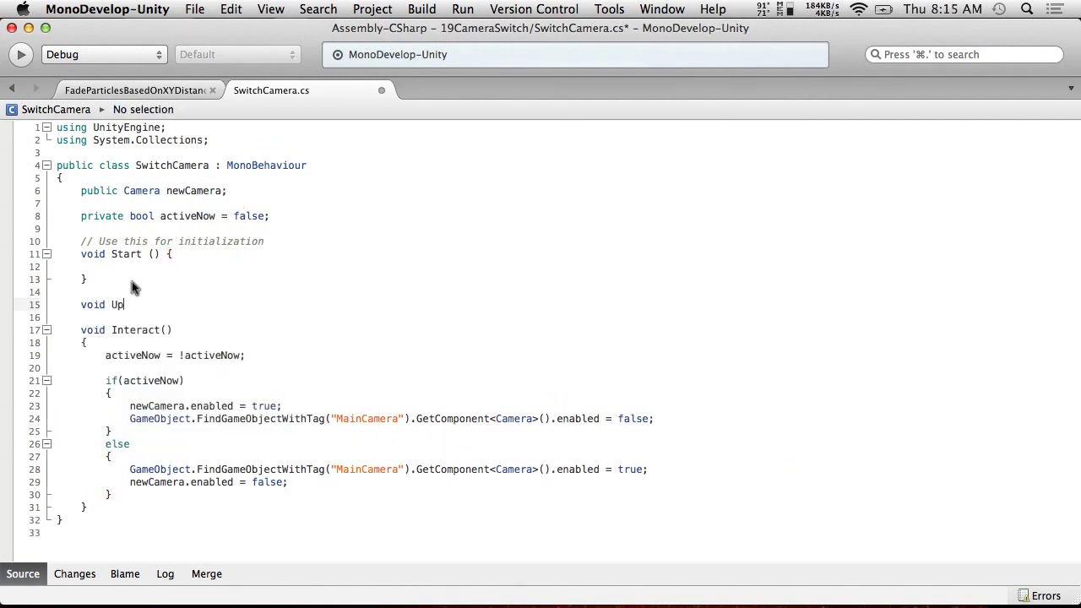
{"action": "type", "text": "date()"}
{"action": "key", "text": "Return"}
{"action": "type", "text": "{"}
{"action": "key", "text": "Return"}
Declare public string escapeKey = "Fire1"; below the newCamera field and save the script.
{"action": "left_click", "coordinate": [239, 180]}
{"action": "left_click", "coordinate": [279, 201]}
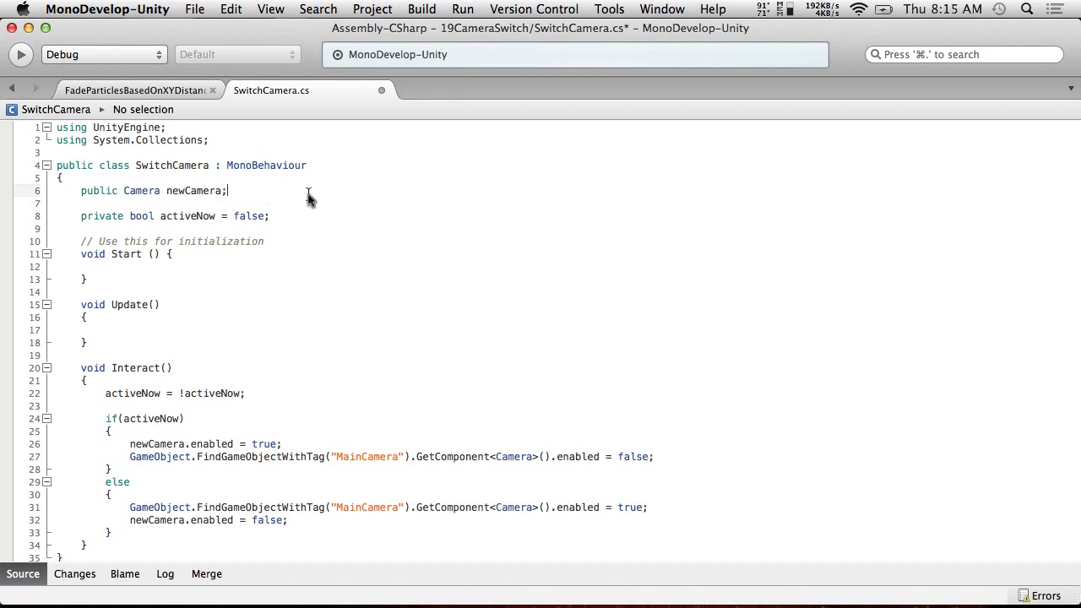
{"action": "key", "text": "Return"}
{"action": "key", "text": "Up"}
{"action": "type", "text": "public string "}
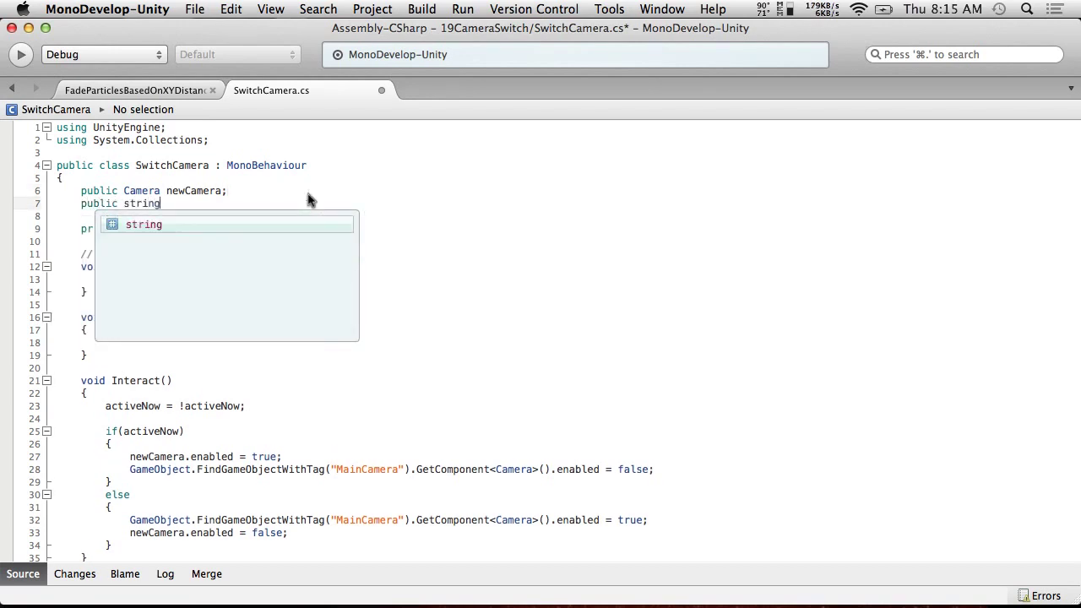
{"action": "type", "text": "escapeKey = \"Fire1"}
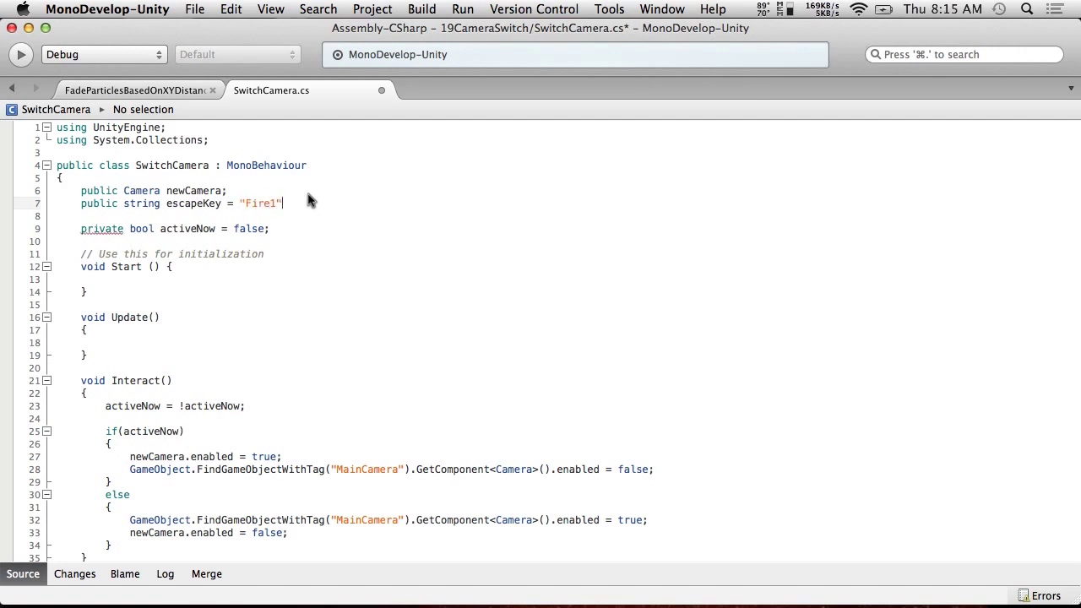
{"action": "left_click", "coordinate": [195, 9]}
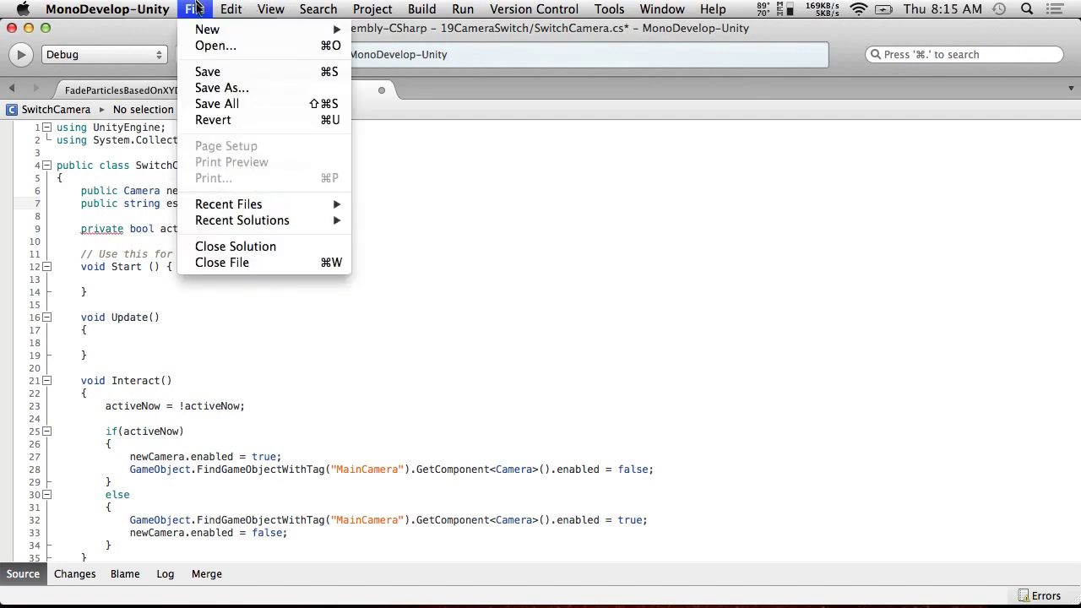
{"action": "left_click", "coordinate": [202, 73]}
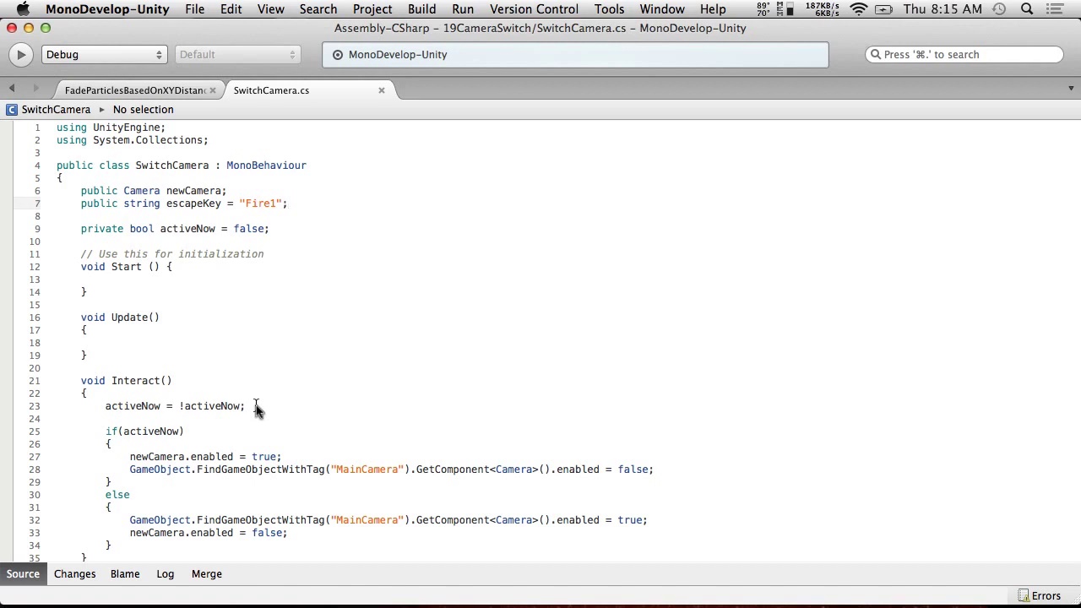
Enclose the activeNow = !activeNow; line in Interact in an if(activeNow == false) block with braces.
{"action": "left_click", "coordinate": [132, 394]}
{"action": "key", "text": "Return"}
{"action": "type", "text": "if("}
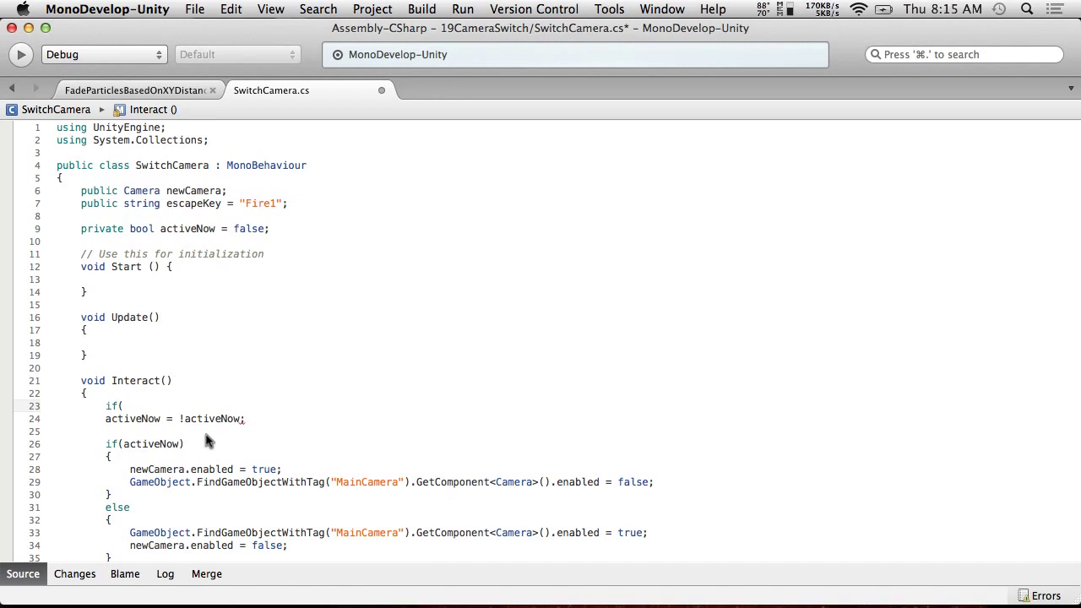
{"action": "type", "text": "acti"}
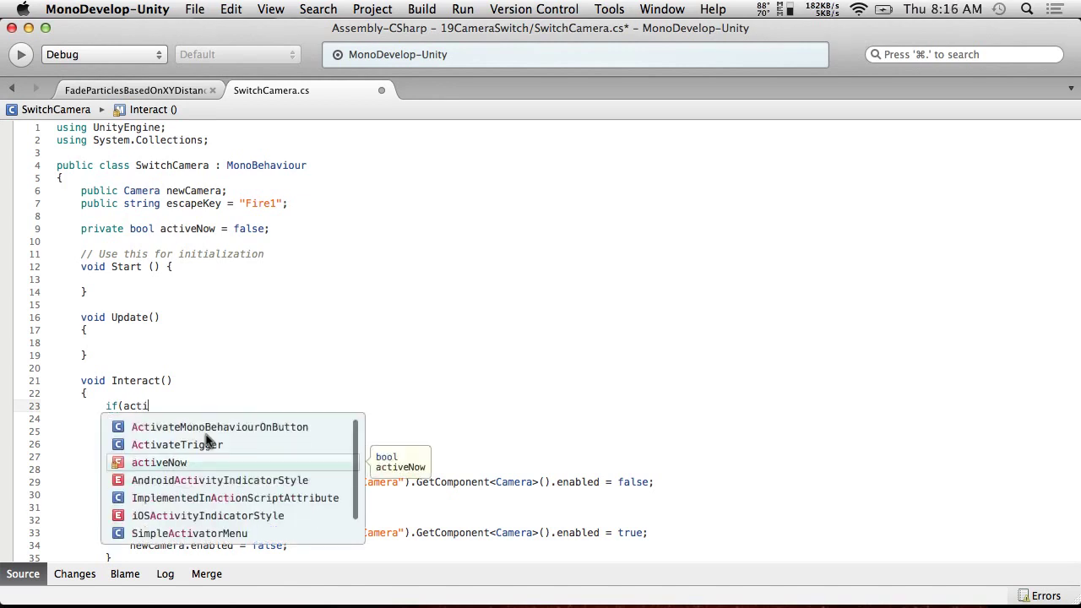
{"action": "type", "text": "veNow !"}
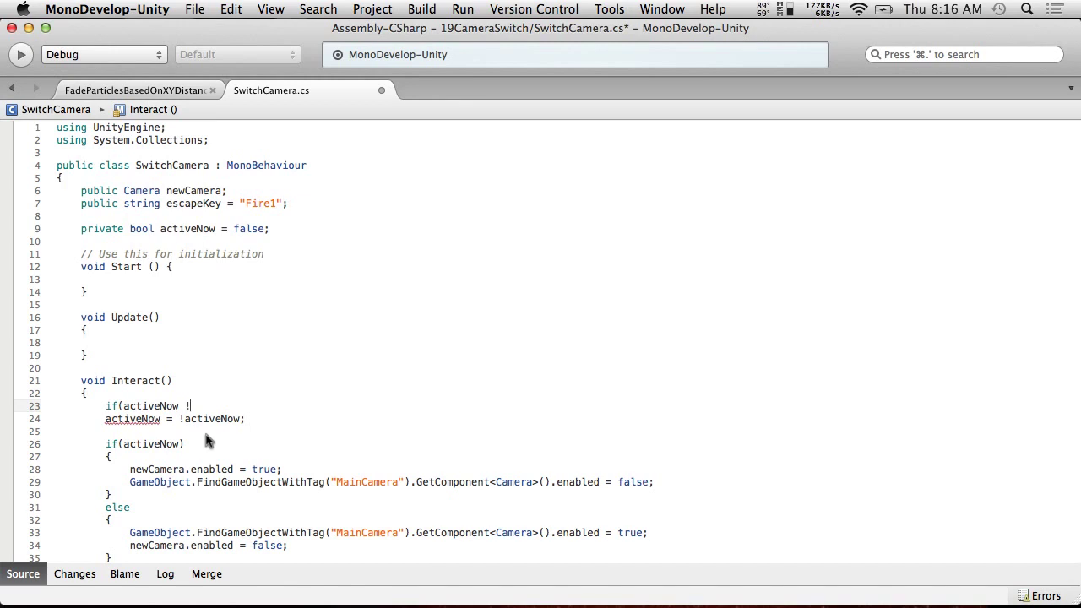
{"action": "key", "text": "BackSpace"}
{"action": "type", "text": "== false)"}
{"action": "key", "text": "Return"}
{"action": "type", "text": "{"}
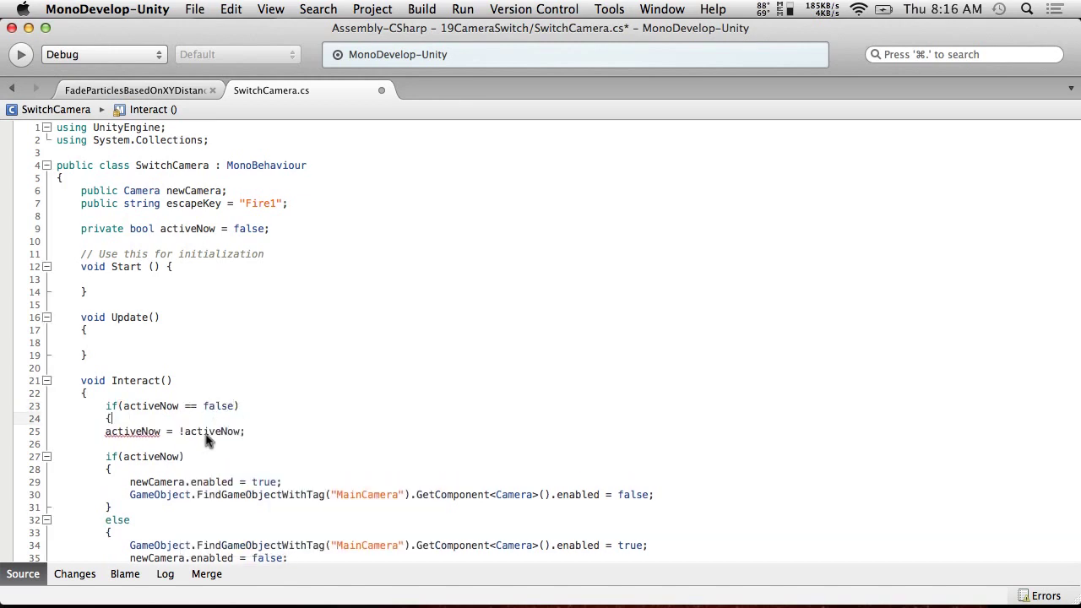
{"action": "left_click", "coordinate": [271, 435]}
{"action": "key", "text": "Return"}
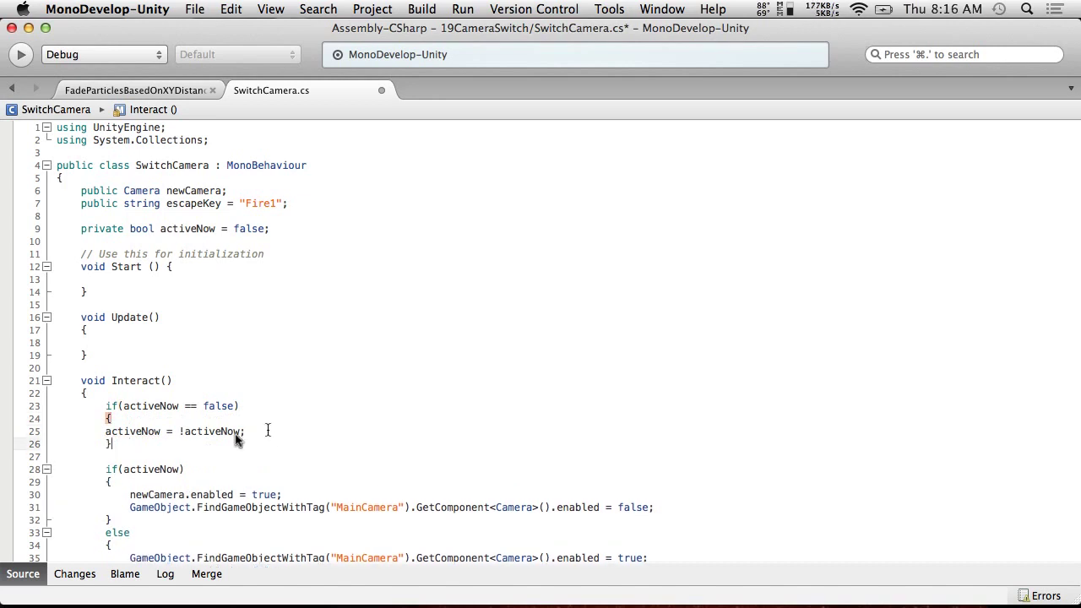
Indent the assignment inside the new if block, change it to activeNow = true;, and save the script.
{"action": "left_click", "coordinate": [105, 432]}
{"action": "key", "text": "Tab"}
{"action": "double_click", "coordinate": [247, 431]}
{"action": "key", "text": "BackSpace"}
{"action": "key", "text": "BackSpace"}
{"action": "type", "text": "true"}
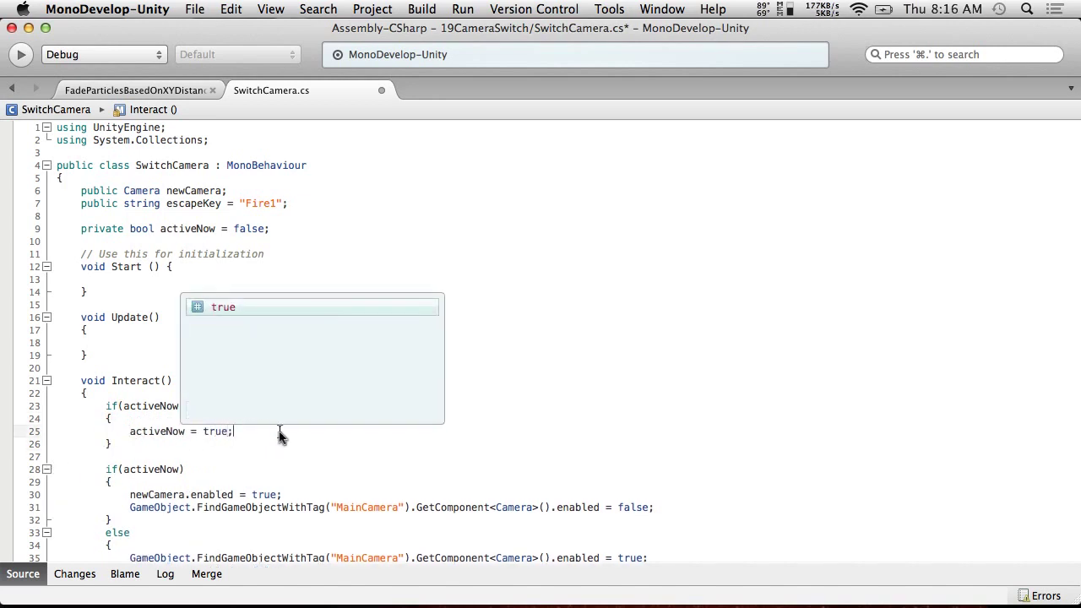
{"action": "left_click", "coordinate": [193, 191]}
{"action": "left_click", "coordinate": [194, 8]}
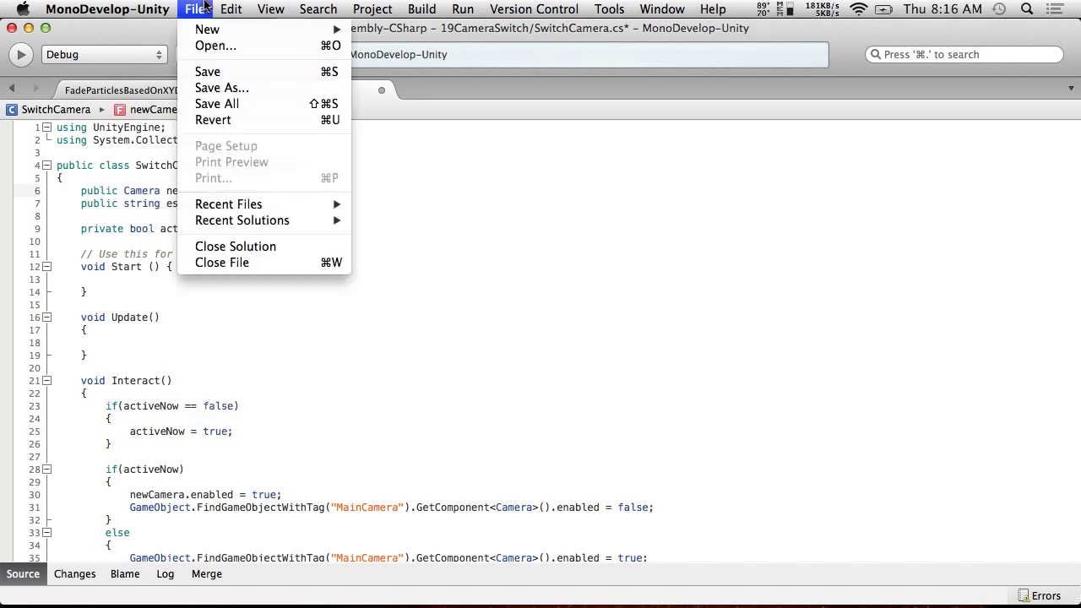
{"action": "left_click", "coordinate": [209, 71]}
Start an if condition inside Update with Input.GetButtonDown.
{"action": "left_click", "coordinate": [145, 342]}
{"action": "type", "text": "if("}
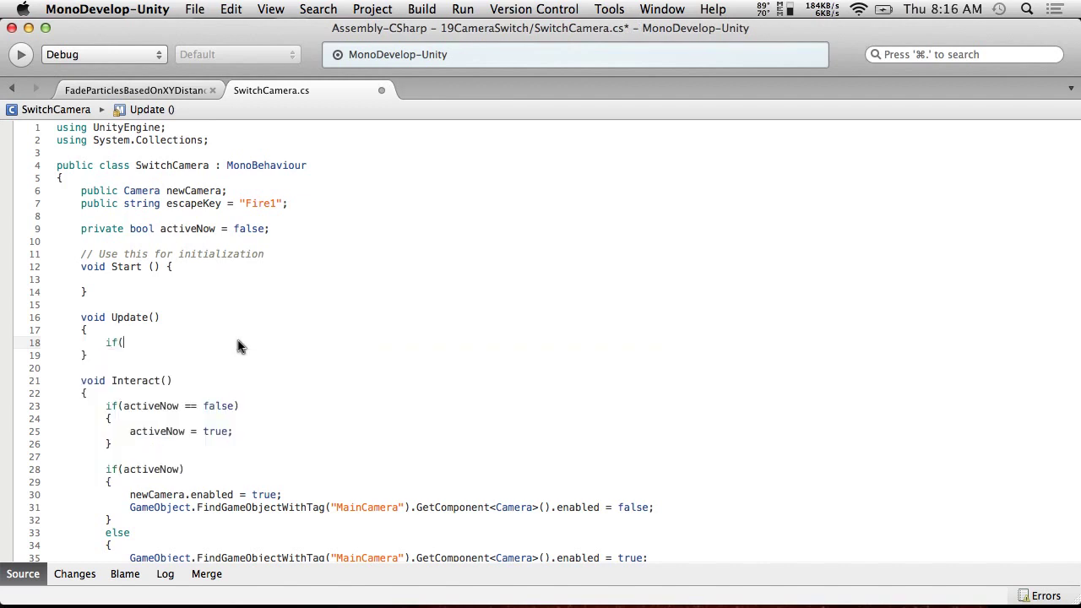
{"action": "type", "text": "Input.Getbu"}
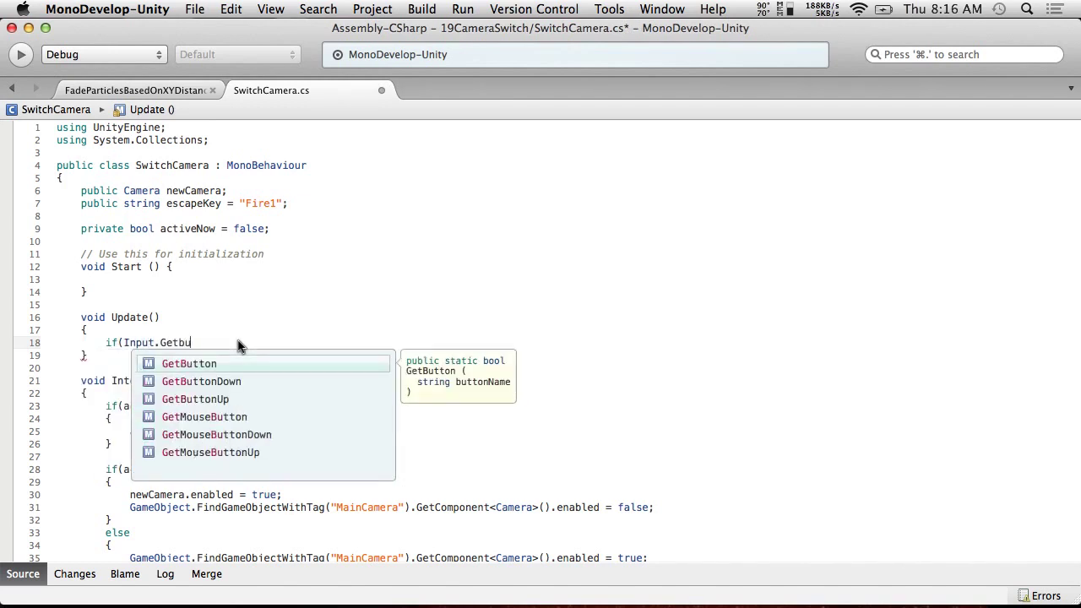
{"action": "key", "text": "Down"}
{"action": "key", "text": "Return"}
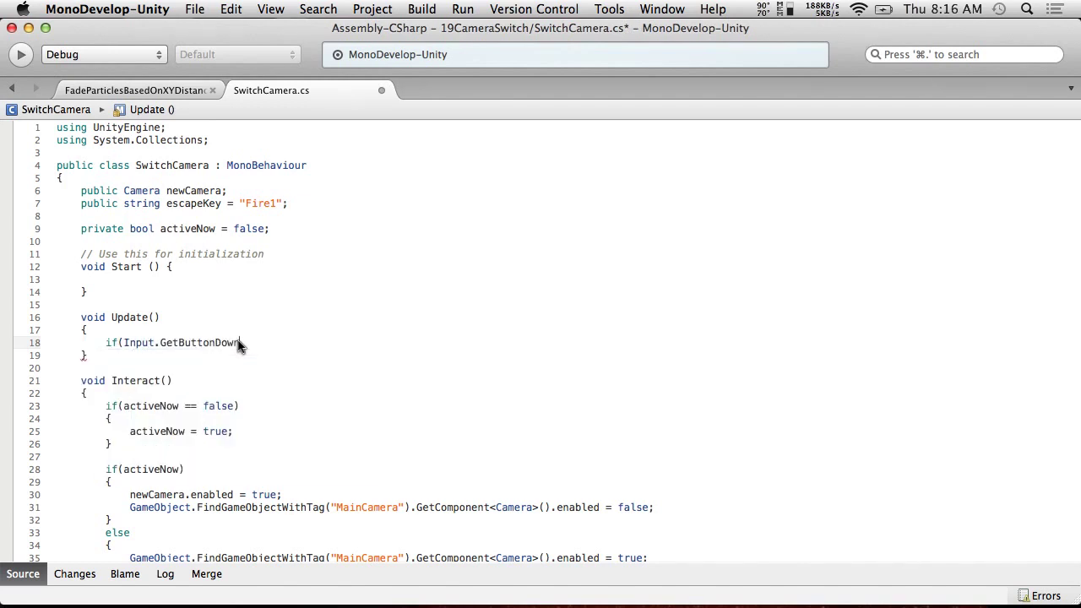
Wrap the GetButtonDown condition in Update in an if(activeNow) block and indent it.
{"action": "left_click", "coordinate": [161, 324]}
{"action": "key", "text": "Return"}
{"action": "type", "text": "if("}
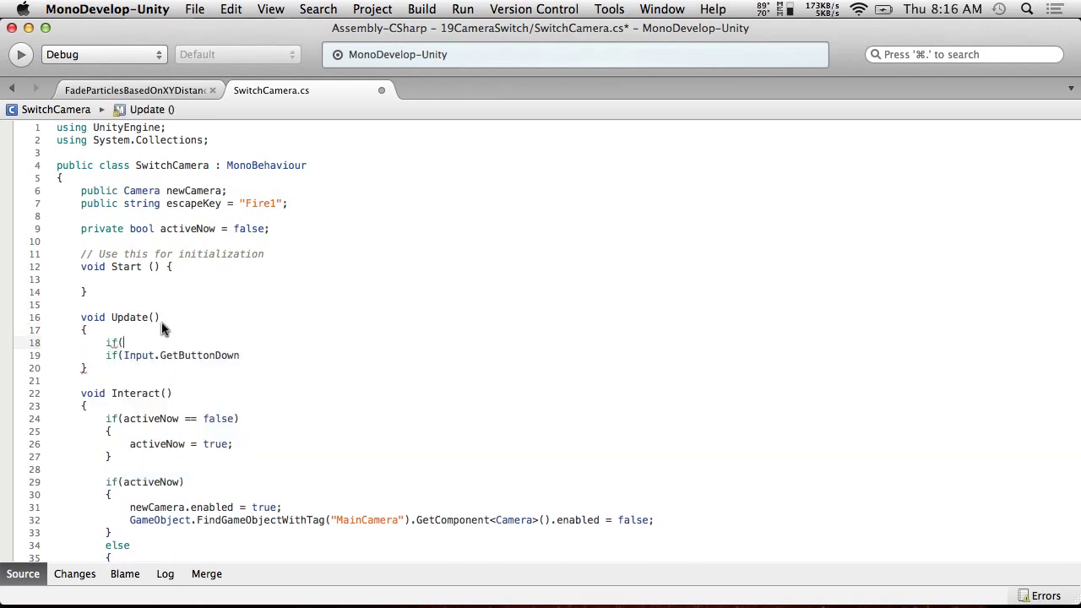
{"action": "type", "text": "activ"}
{"action": "key", "text": "Return"}
{"action": "type", "text": ")"}
{"action": "key", "text": "Return"}
{"action": "type", "text": "{"}
{"action": "left_click", "coordinate": [108, 368]}
{"action": "key", "text": "Tab"}
{"action": "left_click", "coordinate": [293, 368]}
{"action": "key", "text": "Return"}
{"action": "type", "text": "}"}
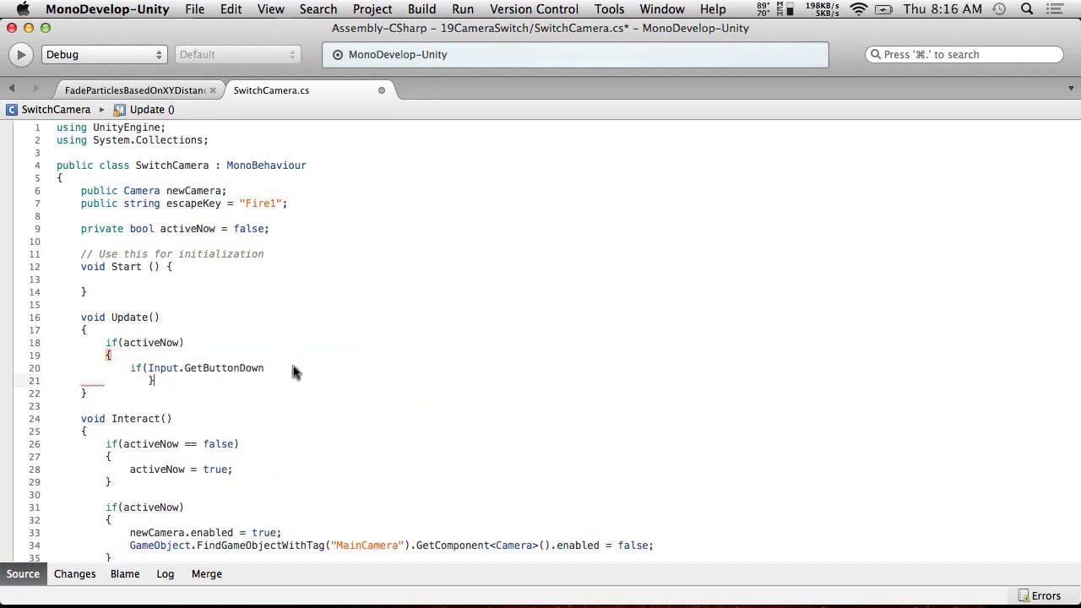
Complete the button condition in Update as if(Input.GetButtonDown(escapeKey)).
{"action": "left_click", "coordinate": [274, 370]}
{"action": "type", "text": "("}
{"action": "type", "text": "esc"}
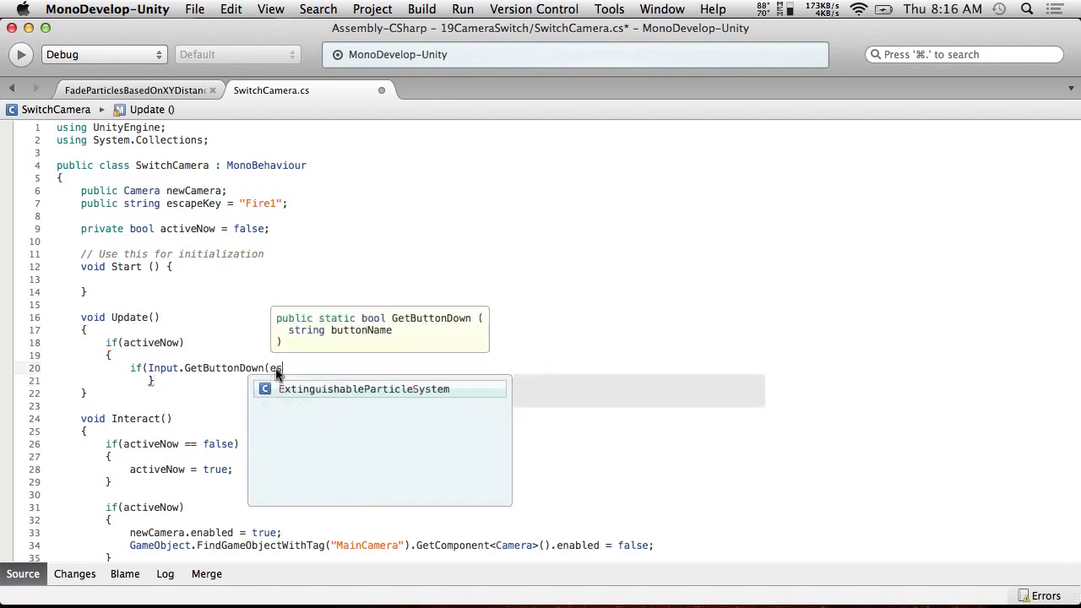
{"action": "key", "text": "BackSpace"}
{"action": "key", "text": "BackSpace"}
{"action": "key", "text": "BackSpace"}
{"action": "type", "text": "\""}
{"action": "key", "text": "BackSpace"}
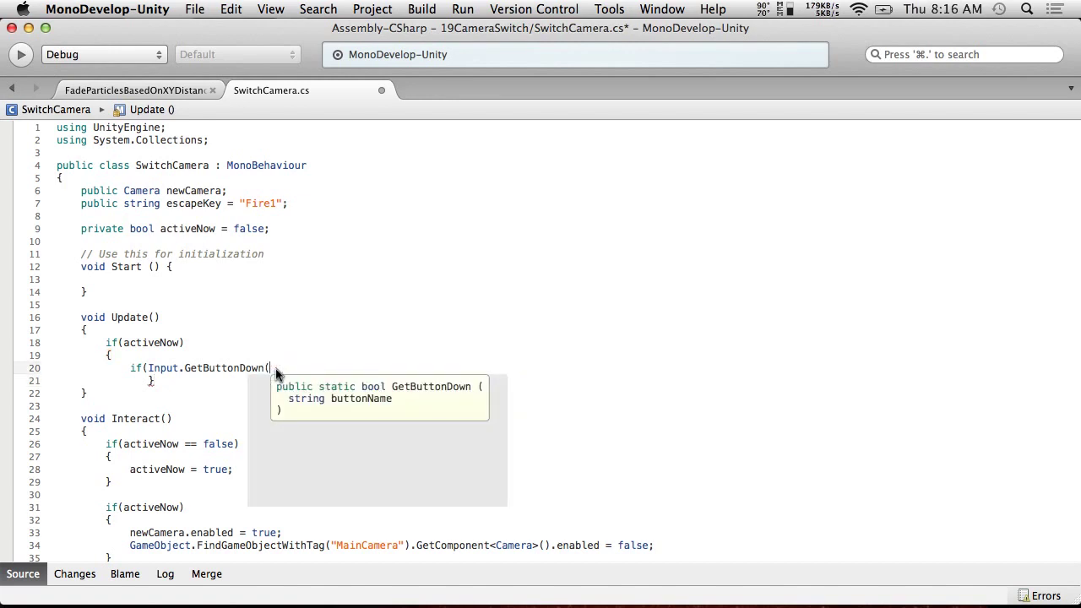
{"action": "type", "text": "escapeKey))"}
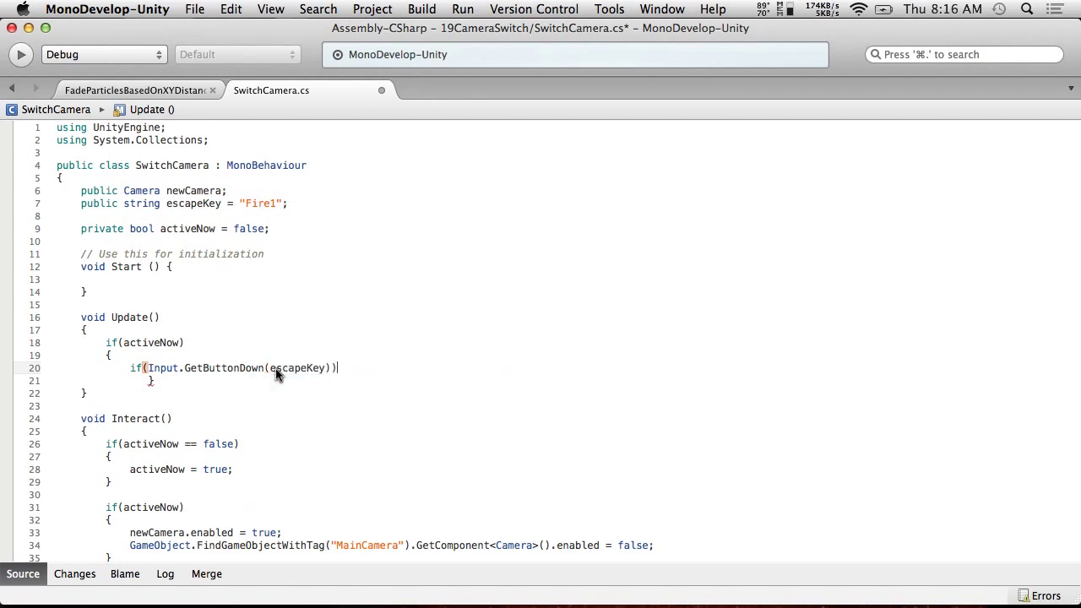
Add braces for the GetButtonDown block and realign the closing brace of the if(activeNow) block.
{"action": "key", "text": "Return"}
{"action": "type", "text": "{"}
{"action": "key", "text": "Down"}
{"action": "key", "text": "Delete"}
{"action": "key", "text": "Delete"}
{"action": "left_click", "coordinate": [143, 394]}
{"action": "key", "text": "Return"}
{"action": "type", "text": "}"}
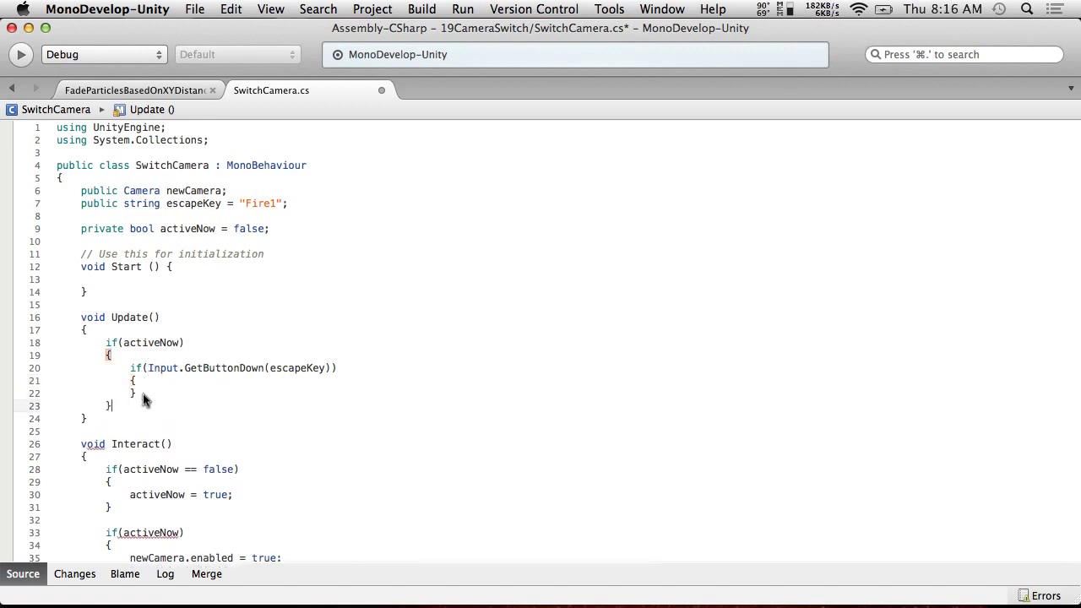
Add activeNow = false; inside the GetButtonDown(escapeKey) block.
{"action": "left_click", "coordinate": [148, 378]}
{"action": "key", "text": "Return"}
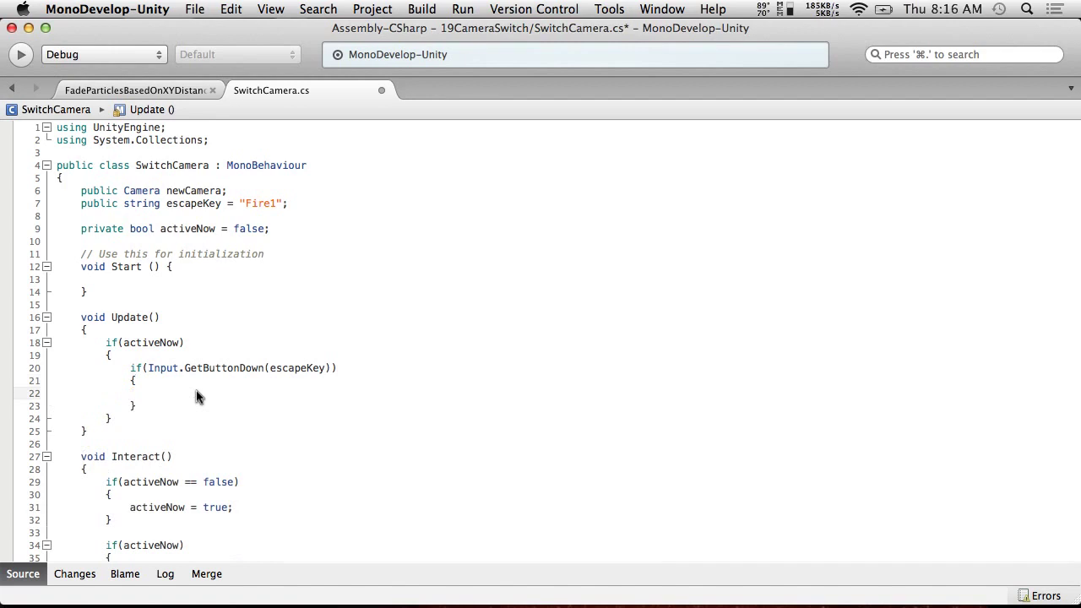
{"action": "type", "text": "active"}
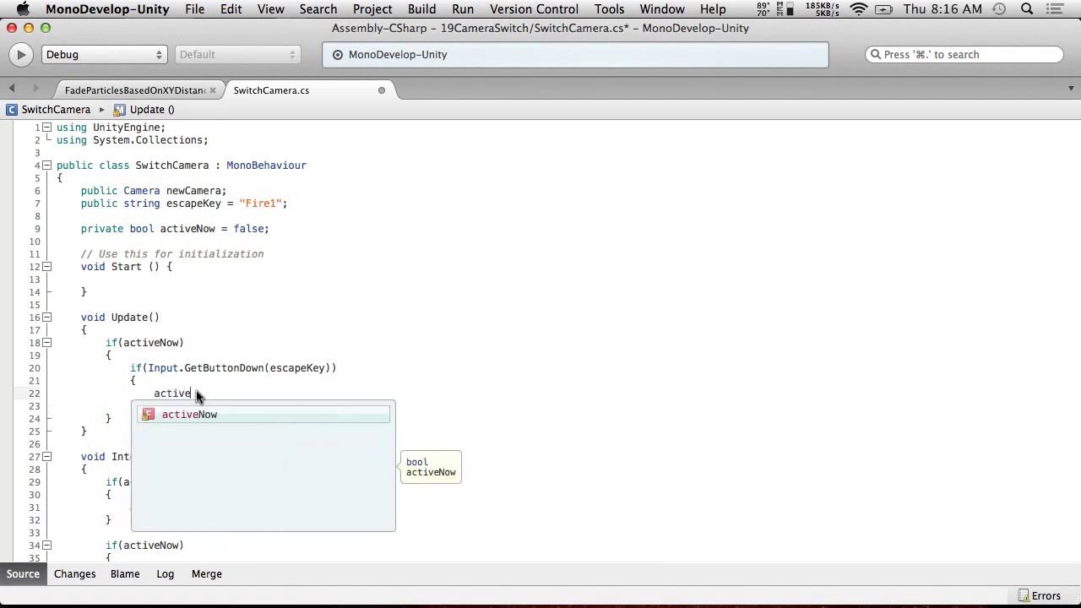
{"action": "type", "text": "Now = "}
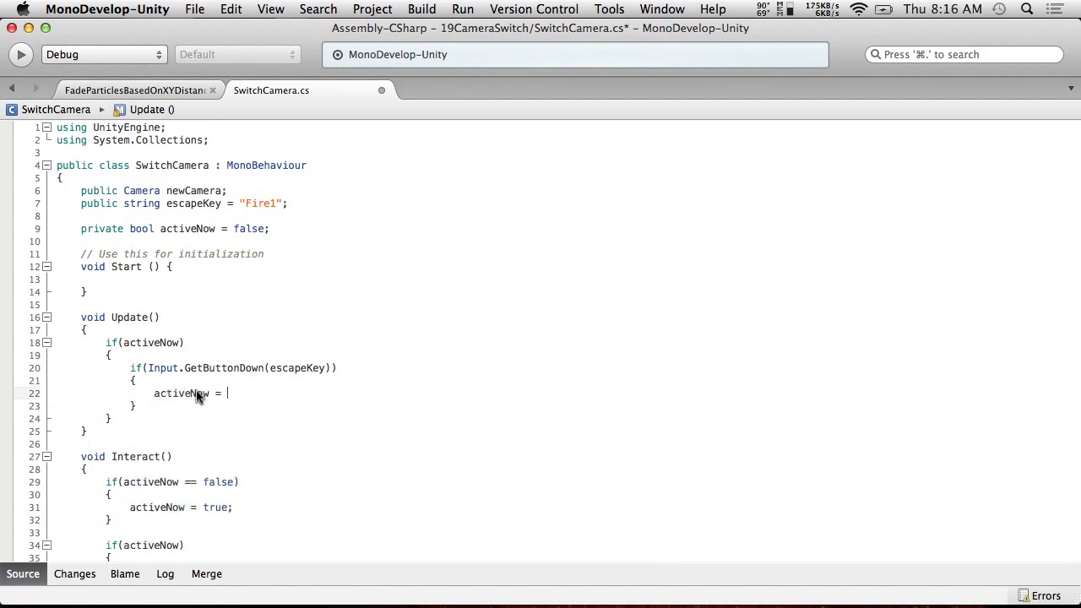
{"action": "type", "text": "false;"}
{"action": "key", "text": "Down"}
{"action": "key", "text": "Down"}
{"action": "key", "text": "Down"}
{"action": "scroll", "coordinate": [236, 396], "scroll_direction": "down", "scroll_amount": 5}
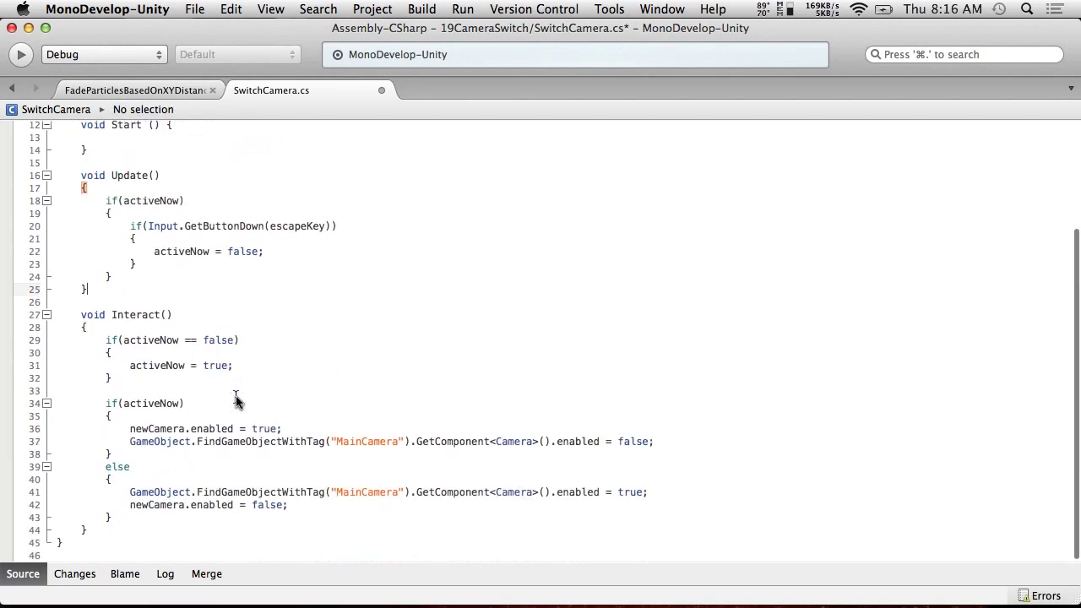
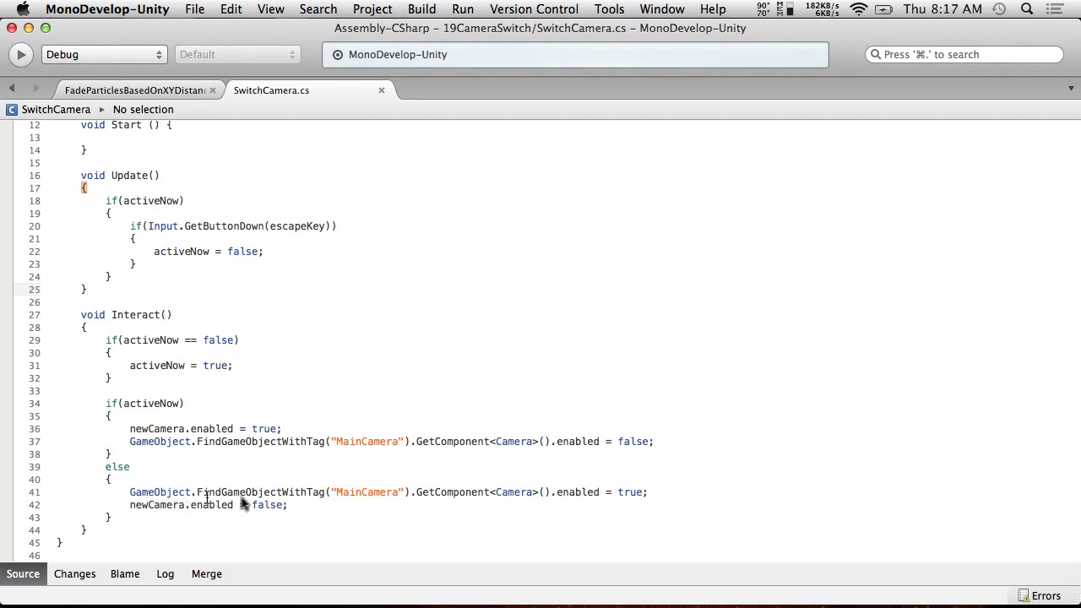
Copy the two camera-enabling lines from Interact's else block into Update's GetButtonDown block, above activeNow = false;.
{"action": "left_click_drag", "start_coordinate": [317, 506], "coordinate": [49, 494]}
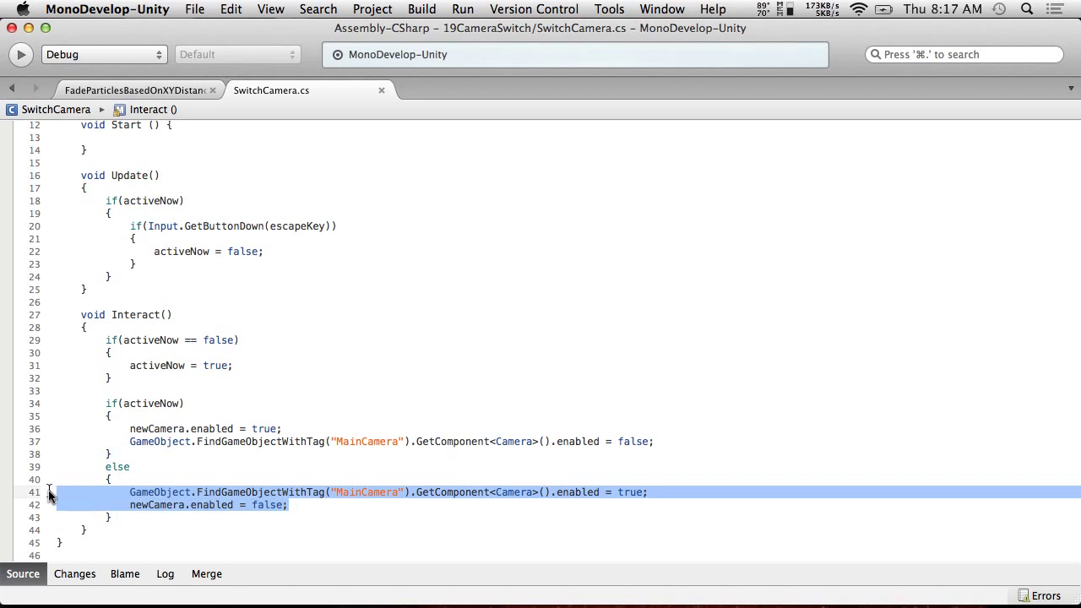
{"action": "key", "text": "super+c"}
{"action": "left_click", "coordinate": [266, 241]}
{"action": "key", "text": "Return"}
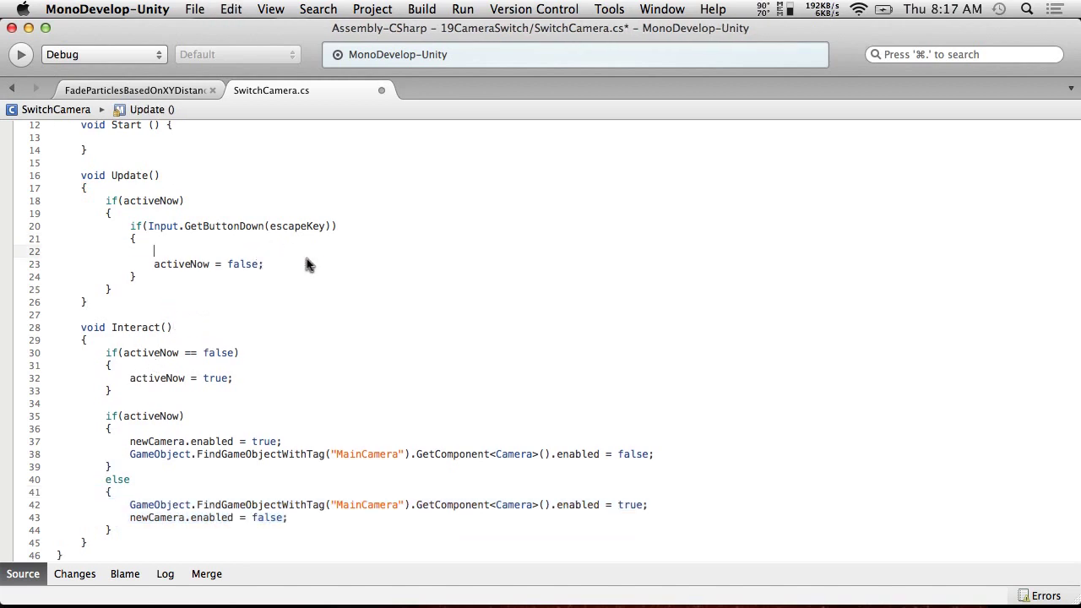
{"action": "key", "text": "super+v"}
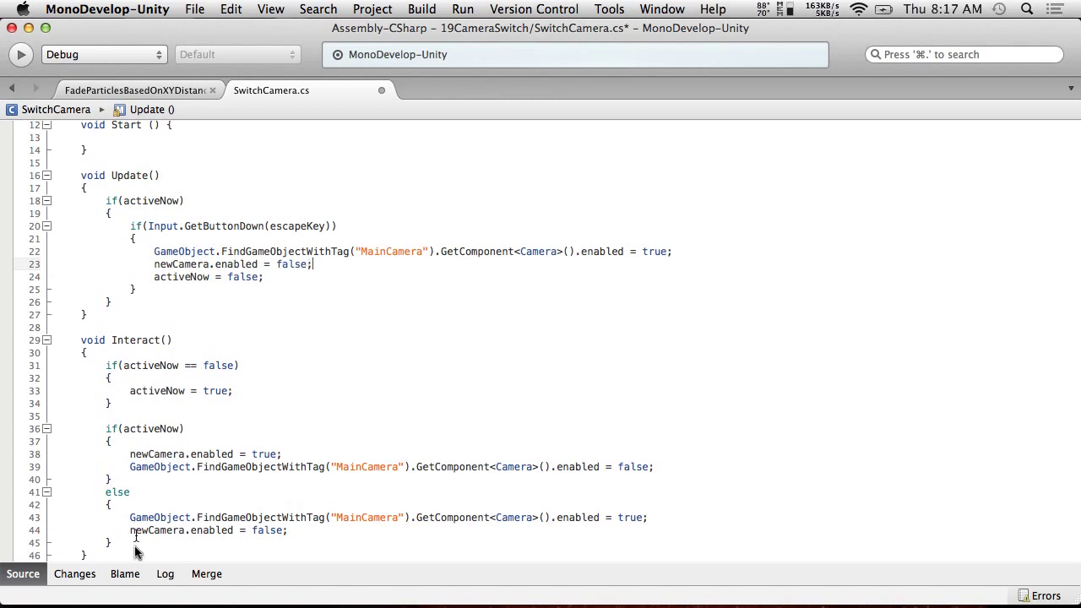
Copy the two camera lines from Interact's if(activeNow) block to below activeNow = true; in the if(activeNow == false) block.
{"action": "left_click_drag", "start_coordinate": [140, 543], "coordinate": [7, 501]}
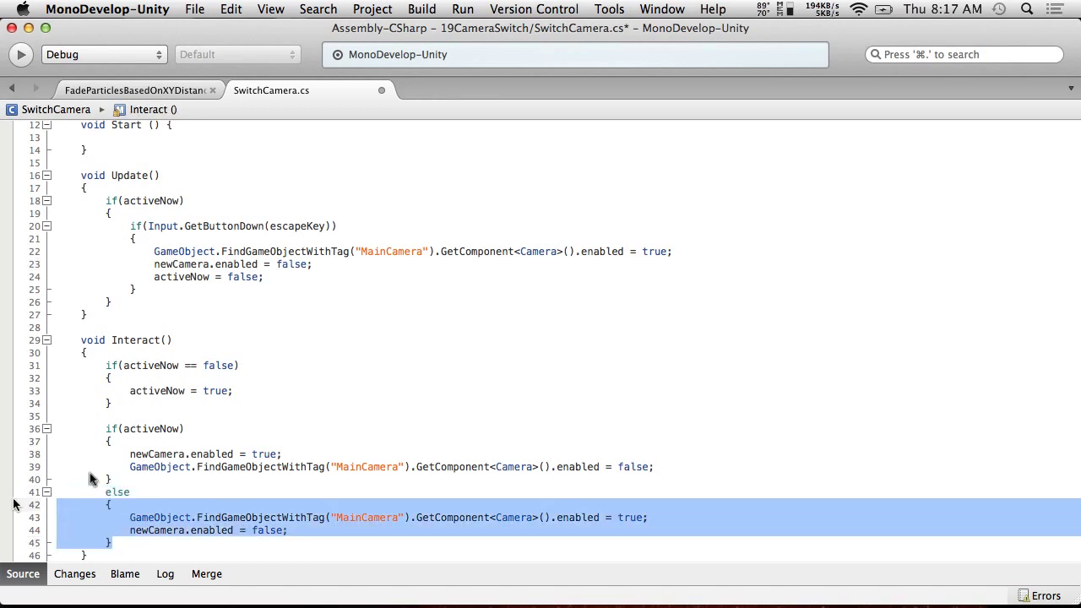
{"action": "left_click", "coordinate": [373, 440]}
{"action": "left_click_drag", "start_coordinate": [671, 469], "coordinate": [33, 454]}
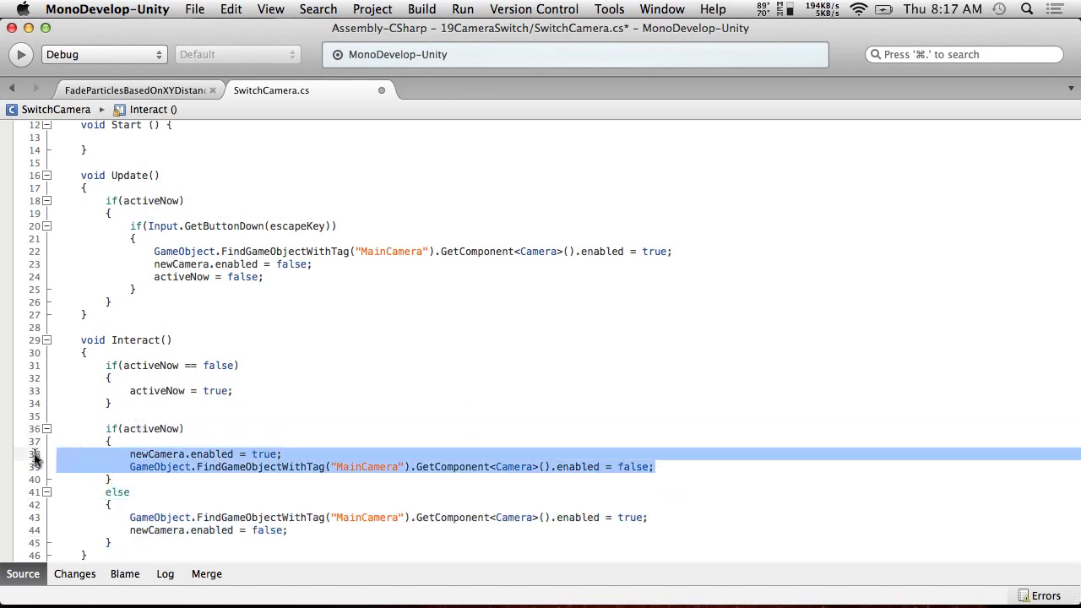
{"action": "left_click", "coordinate": [246, 392]}
{"action": "key", "text": "Return"}
{"action": "key", "text": "super+v"}
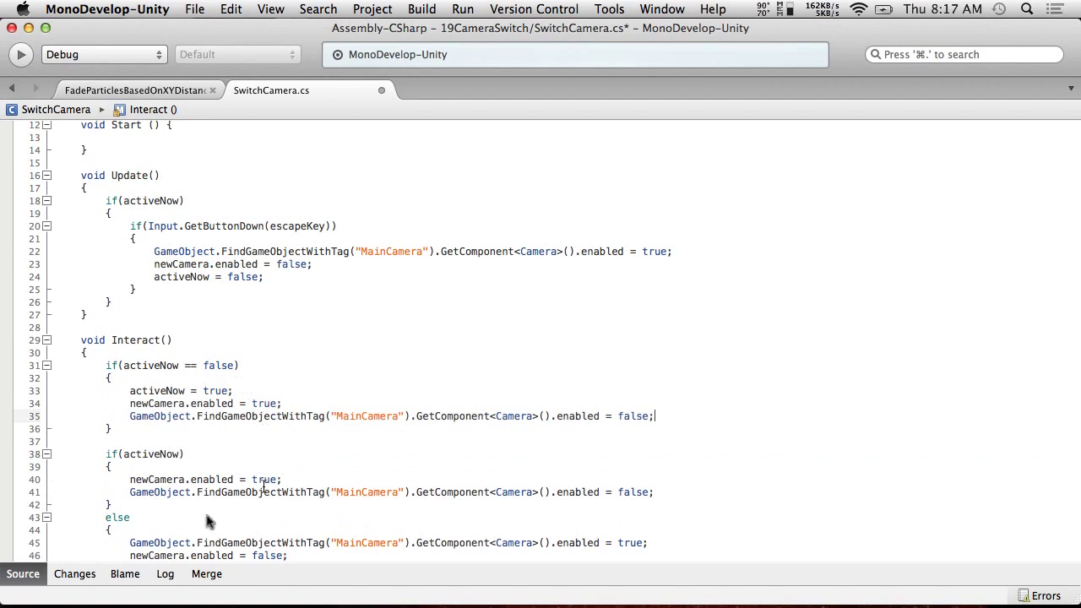
Delete the if(activeNow)/else block and the blank line above it from Interact.
{"action": "scroll", "coordinate": [153, 512], "scroll_direction": "down", "scroll_amount": 2}
{"action": "left_click_drag", "start_coordinate": [153, 523], "coordinate": [9, 389]}
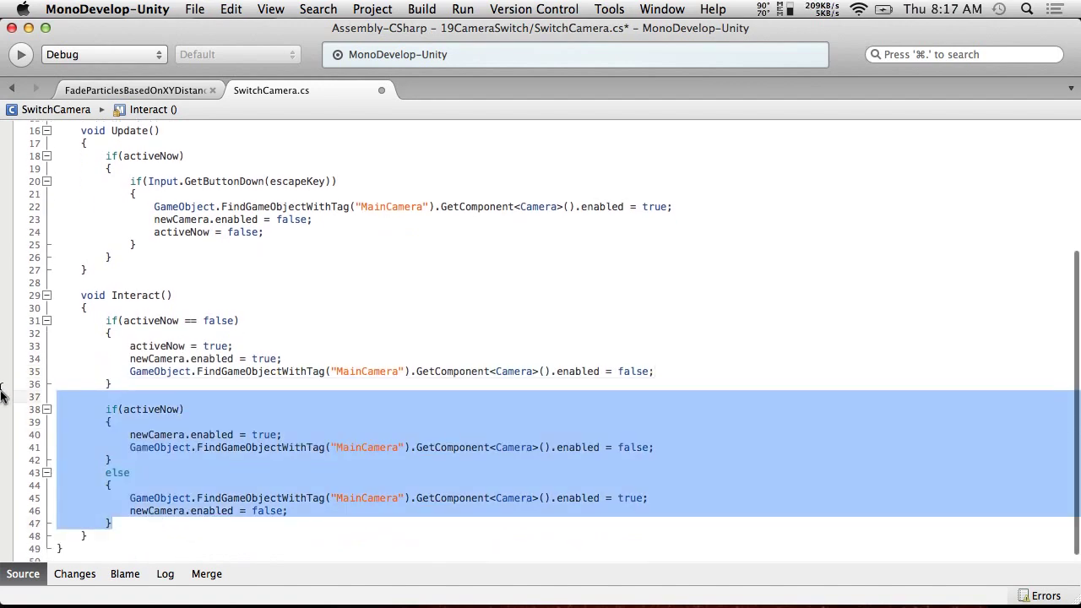
{"action": "key", "text": "BackSpace"}
{"action": "key", "text": "BackSpace"}
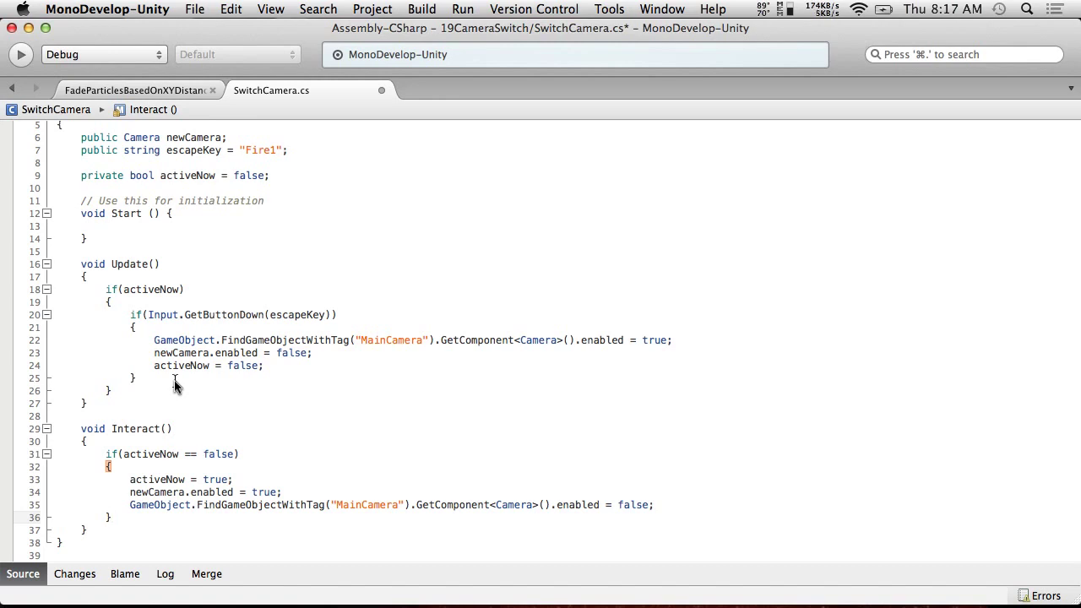
{"action": "left_click", "coordinate": [657, 505]}
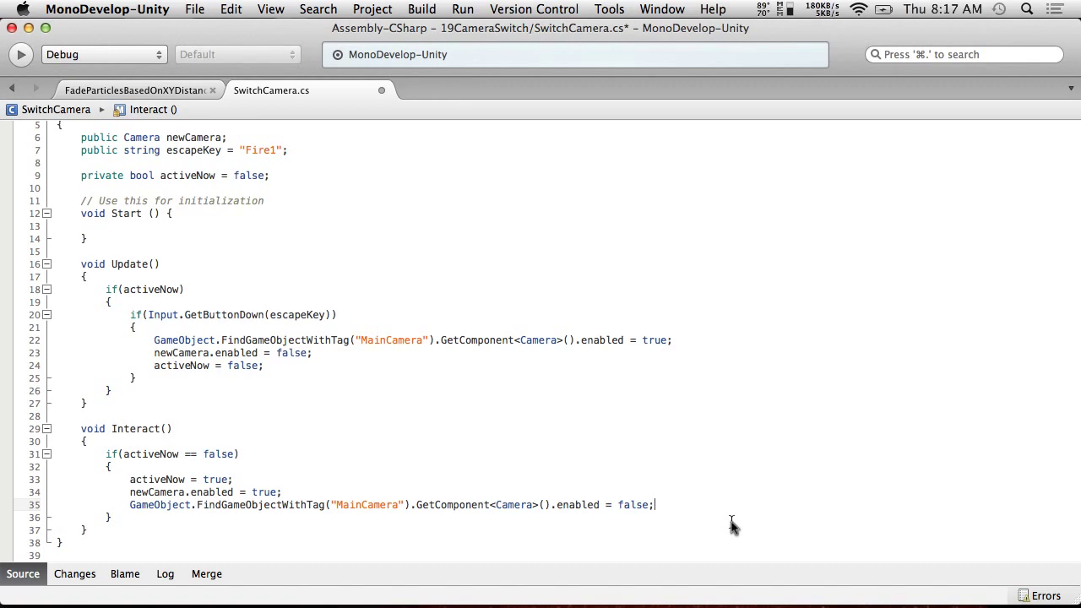
Switch to Unity and play-test the camera switch: walk to the noise quad, interact with it, move around, and stop the game.
{"action": "key", "text": "super+Tab"}
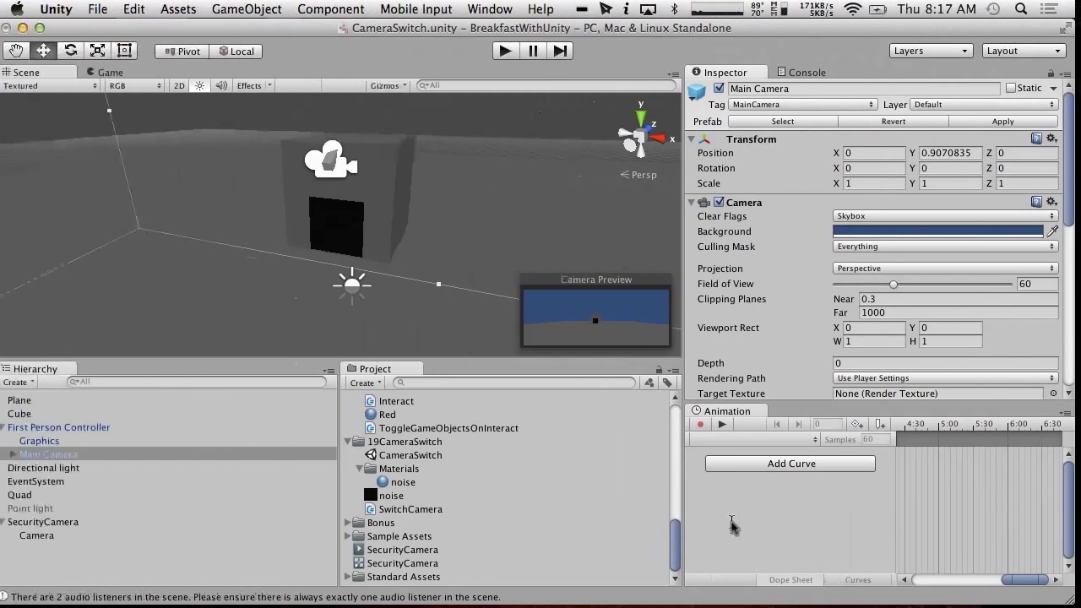
{"action": "left_click", "coordinate": [958, 104]}
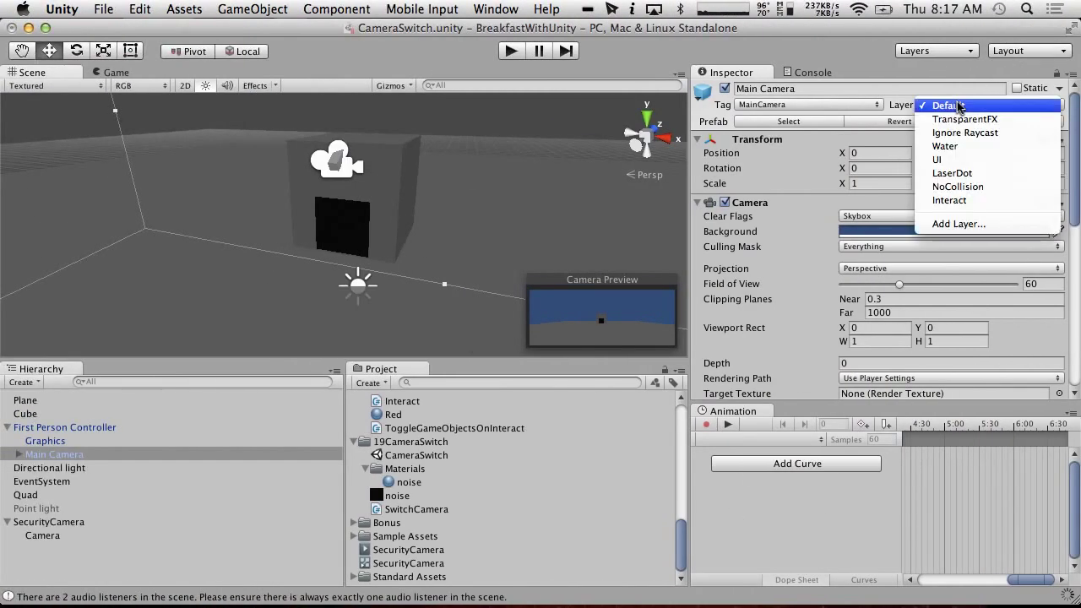
{"action": "left_click", "coordinate": [767, 178]}
{"action": "left_click", "coordinate": [511, 50]}
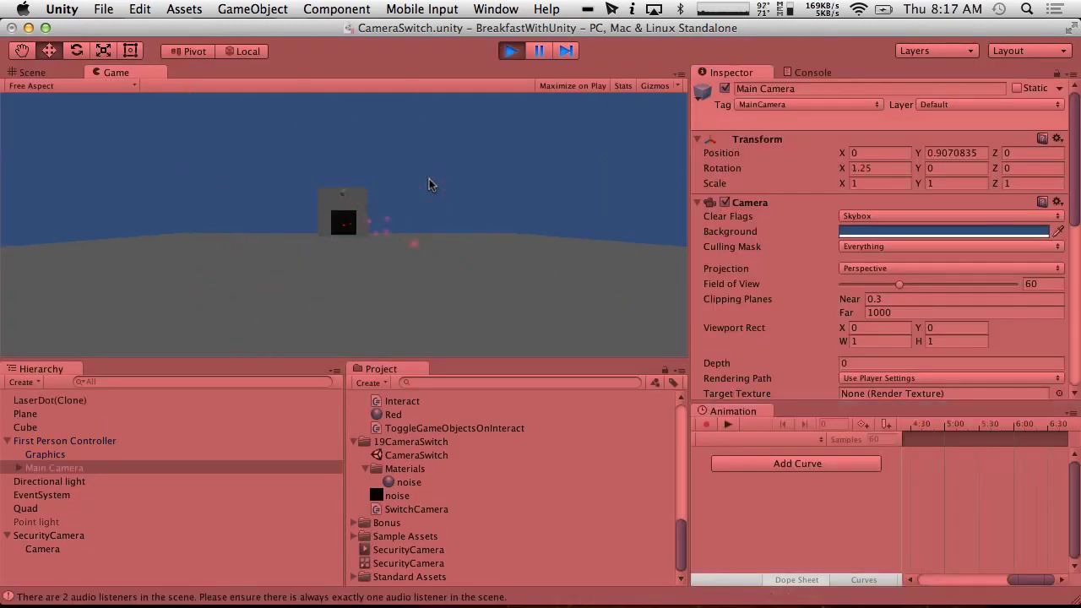
{"action": "key", "text": "w"}
{"action": "left_click", "coordinate": [429, 181]}
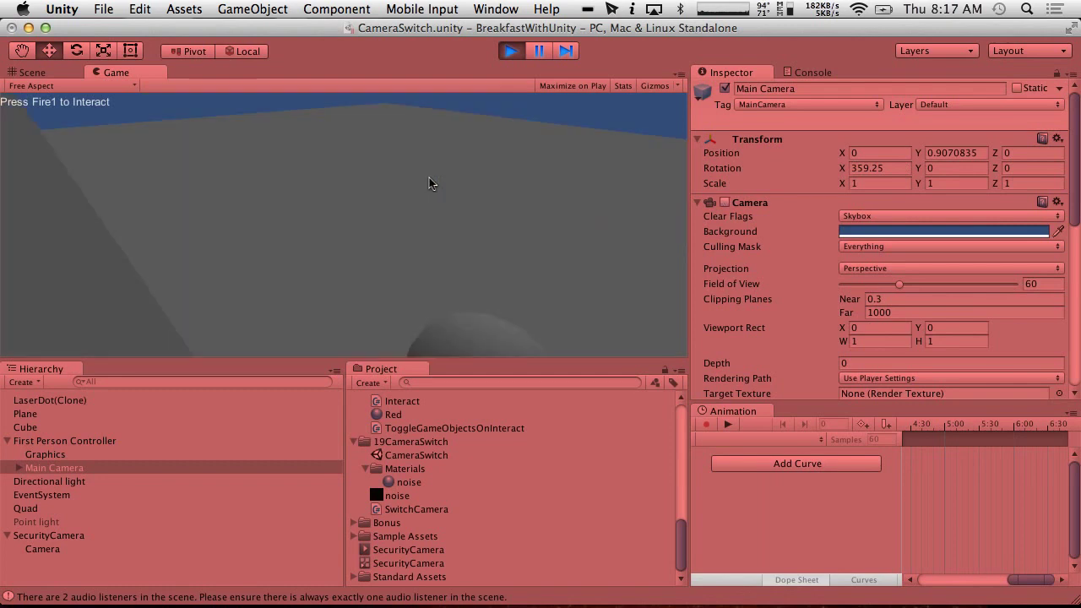
{"action": "key", "text": "w"}
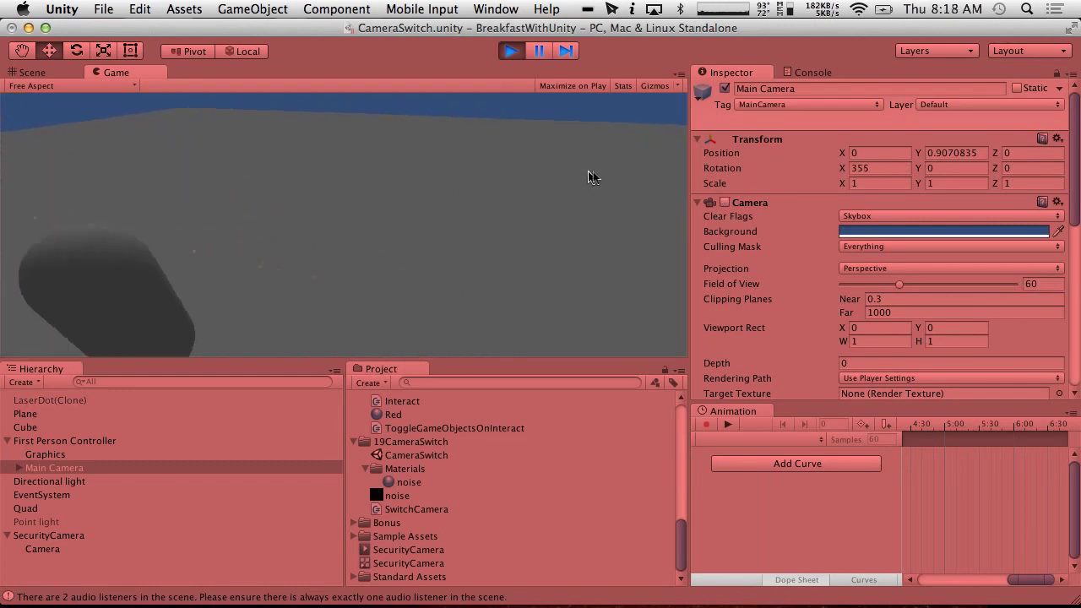
{"action": "key", "text": "w"}
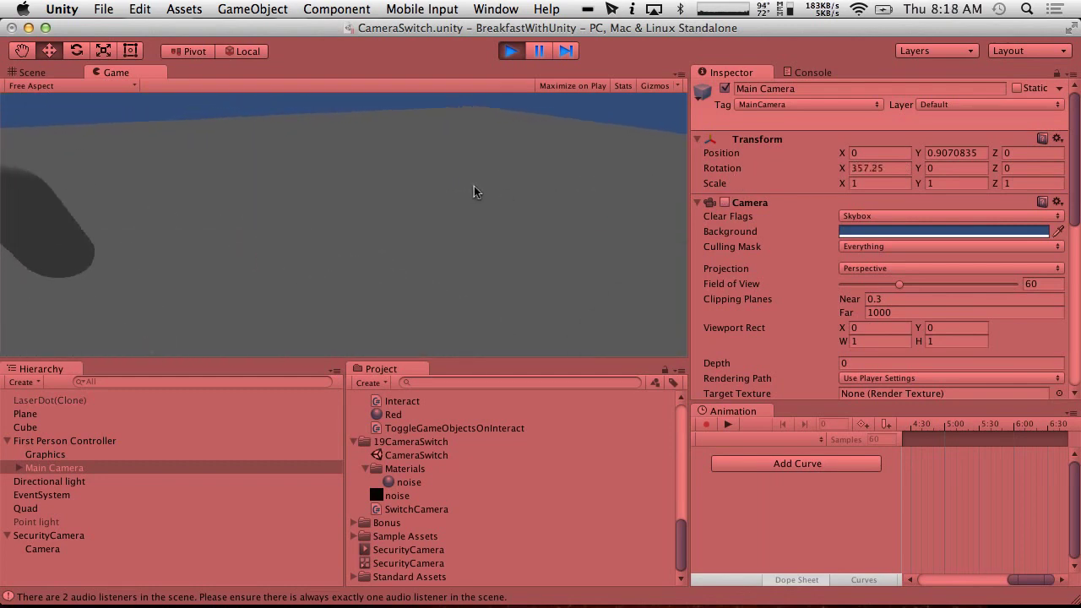
{"action": "key", "text": "w"}
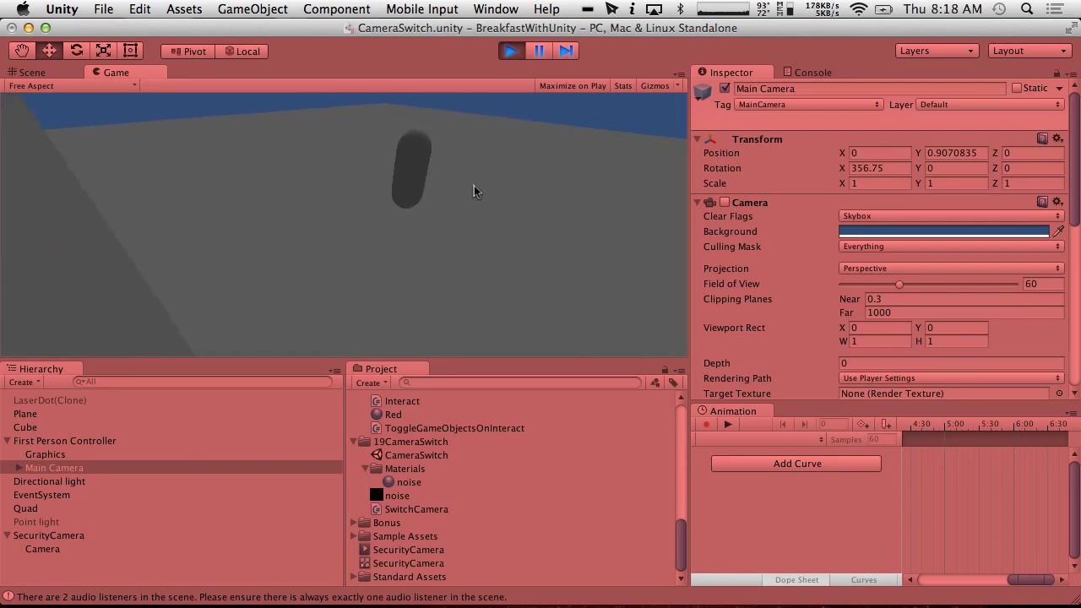
{"action": "left_click", "coordinate": [511, 52]}
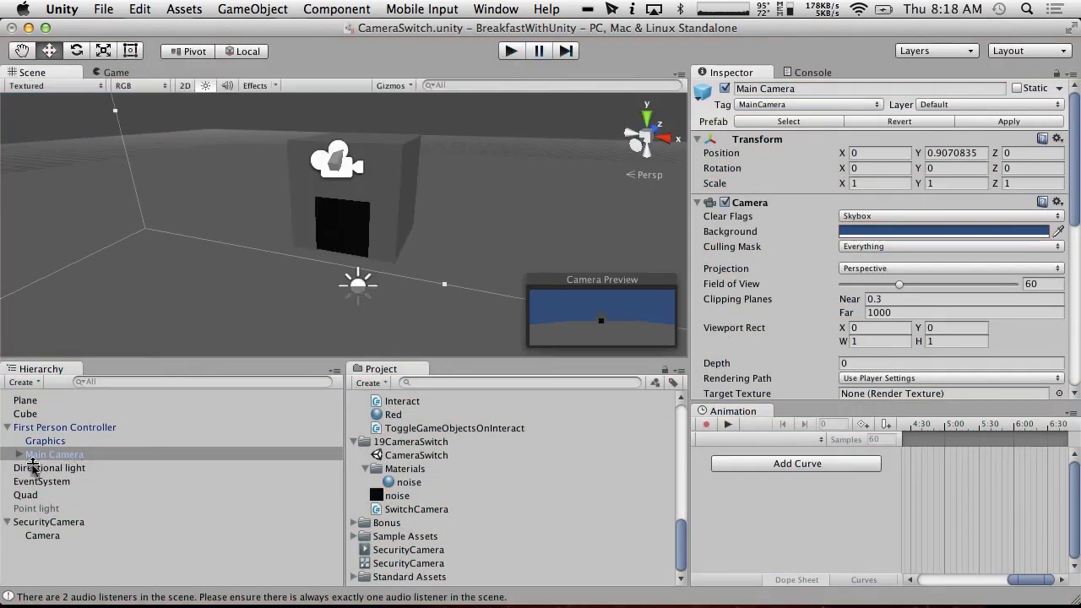
Remove the Audio Listener component from the Camera child of SecurityCamera.
{"action": "left_click", "coordinate": [48, 524]}
{"action": "left_click", "coordinate": [43, 536]}
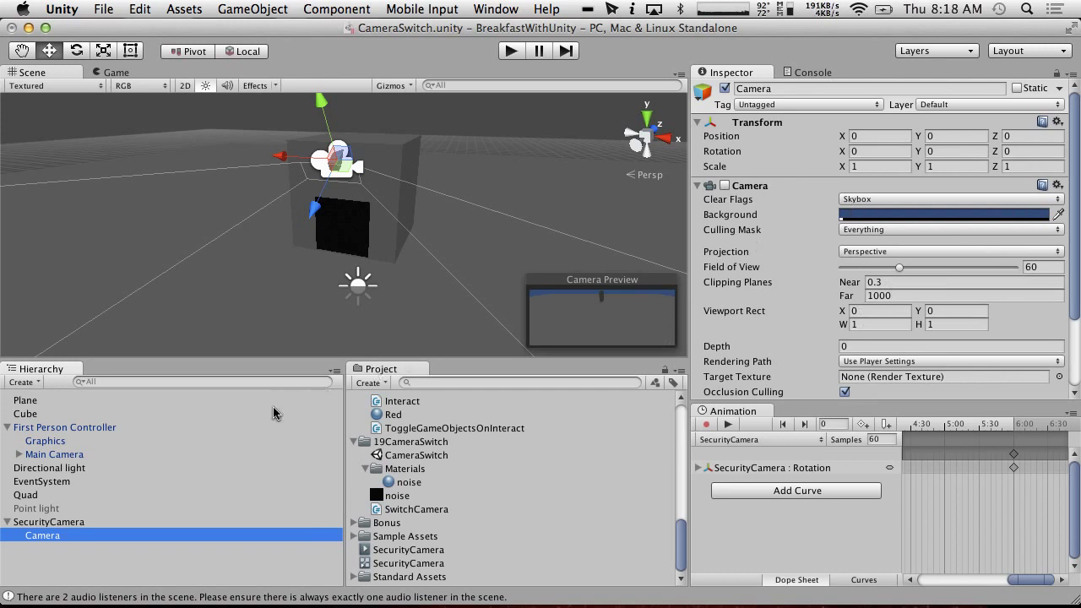
{"action": "scroll", "coordinate": [847, 332], "scroll_direction": "down", "scroll_amount": 3}
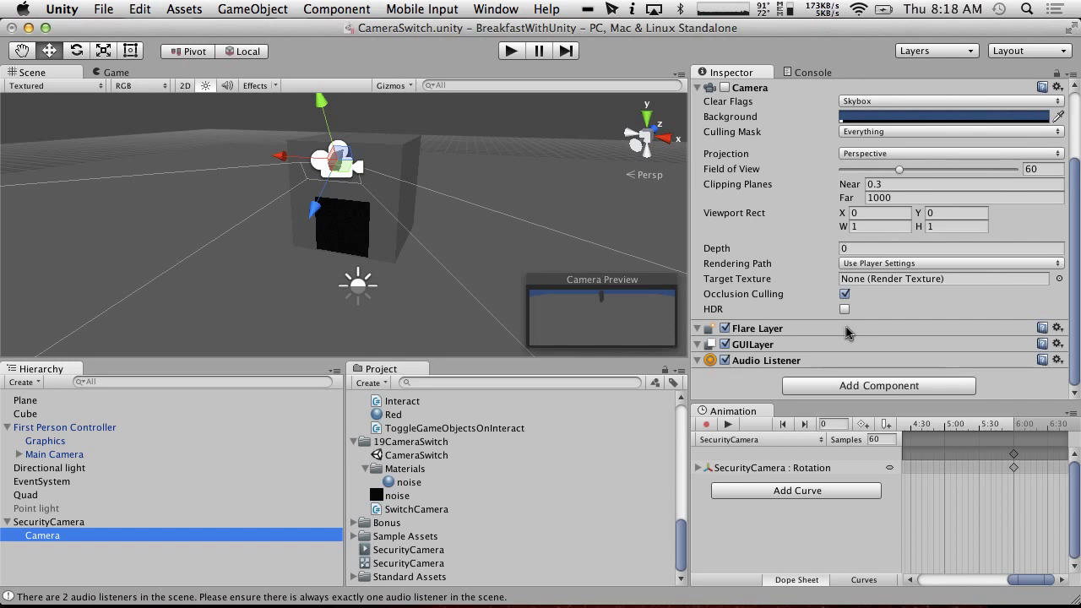
{"action": "left_click", "coordinate": [1056, 360]}
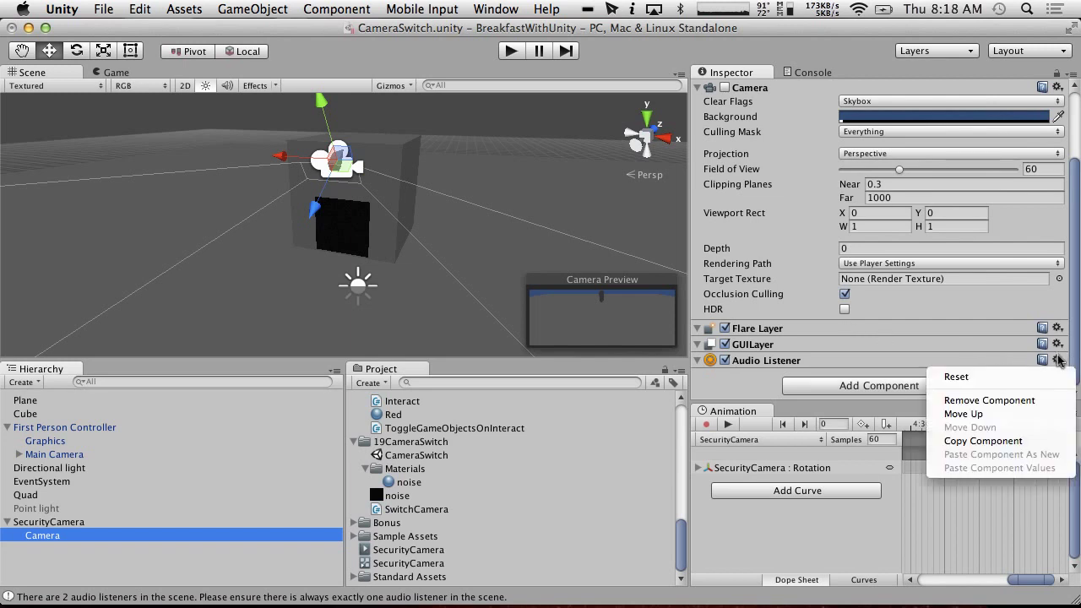
{"action": "left_click", "coordinate": [1013, 402]}
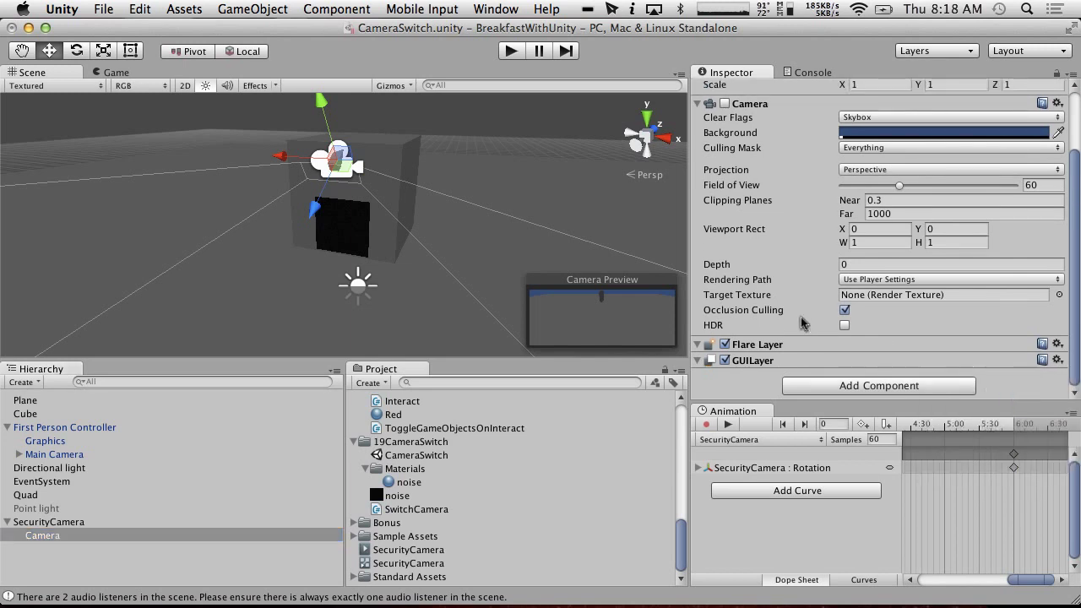
Switch to MonoDevelop and save the edited SwitchCamera.cs script.
{"action": "key", "text": "ctrl+Right"}
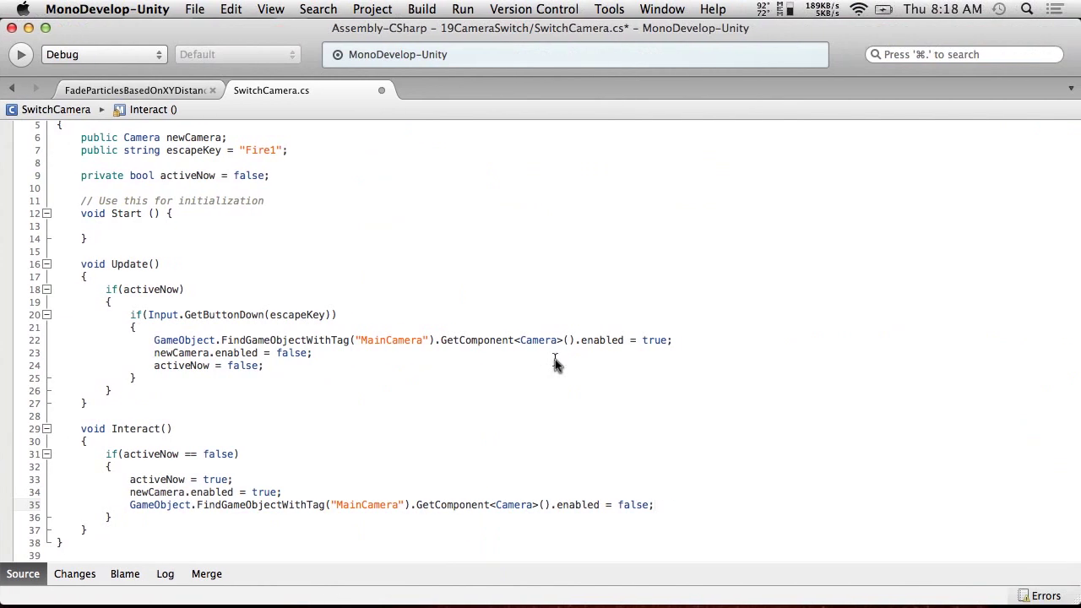
{"action": "key", "text": "ctrl+Left"}
{"action": "key", "text": "ctrl+Right"}
{"action": "left_click", "coordinate": [203, 9]}
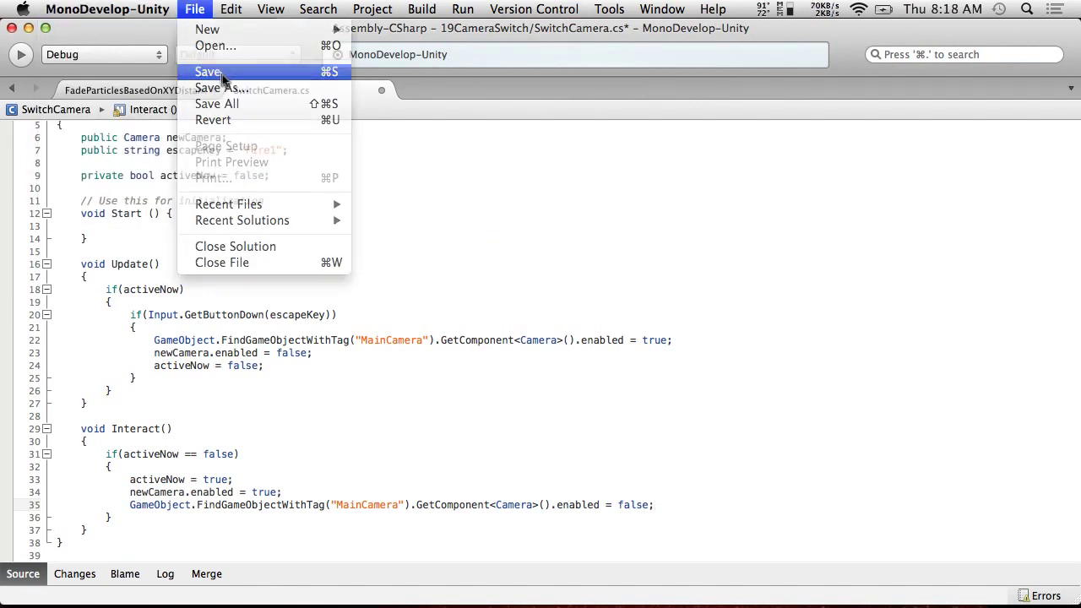
{"action": "left_click", "coordinate": [220, 76]}
Play-test the saved script in Unity by repeatedly entering the security view at the noise quad and escaping it, and stop the game.
{"action": "key", "text": "ctrl+Left"}
{"action": "key", "text": "super+p"}
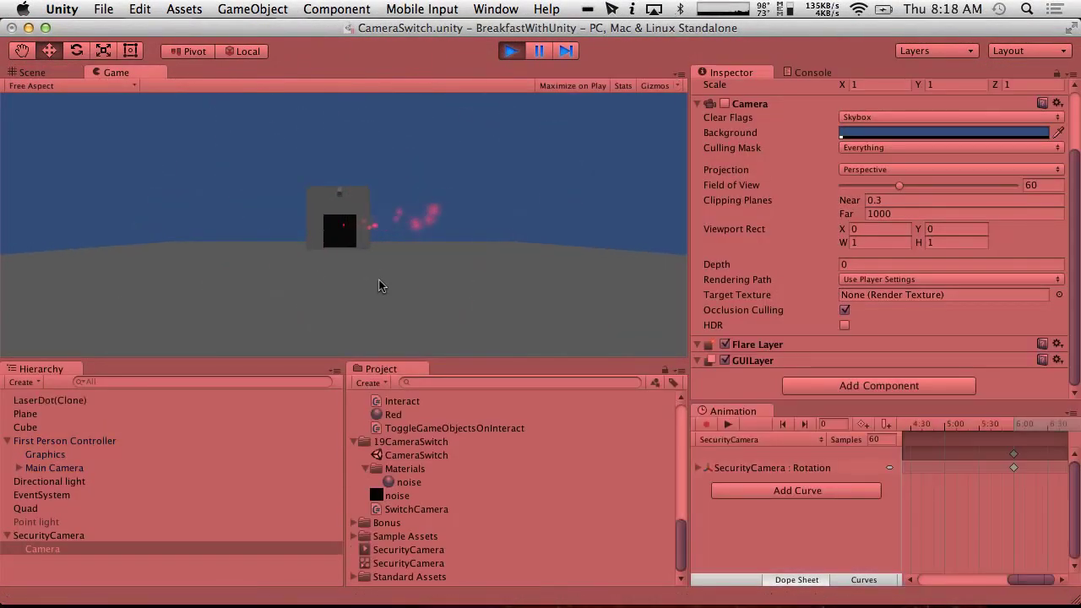
{"action": "left_click", "coordinate": [378, 285]}
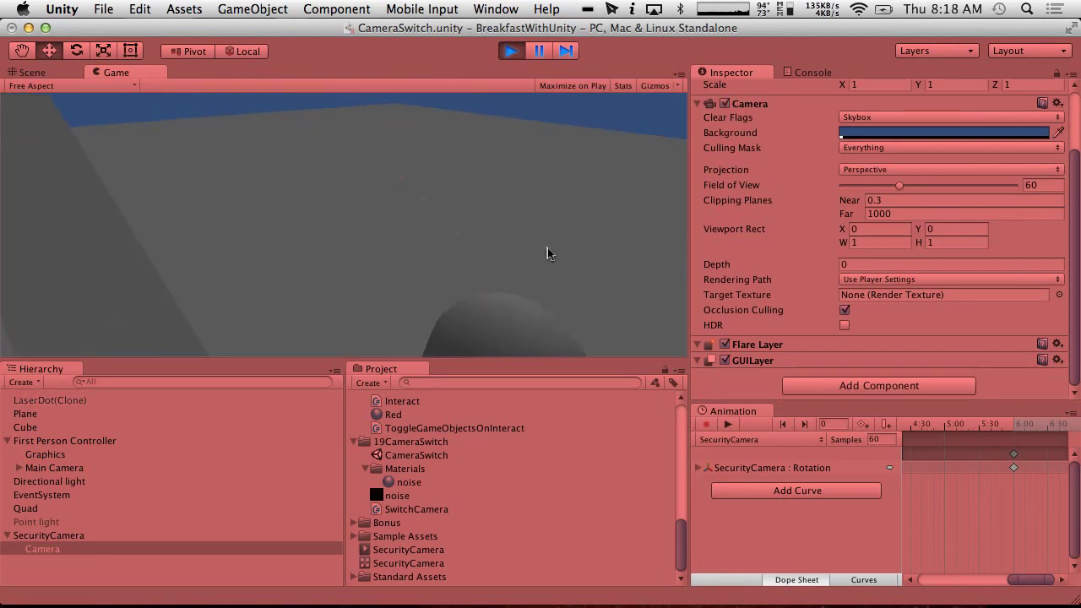
{"action": "left_click", "coordinate": [653, 242]}
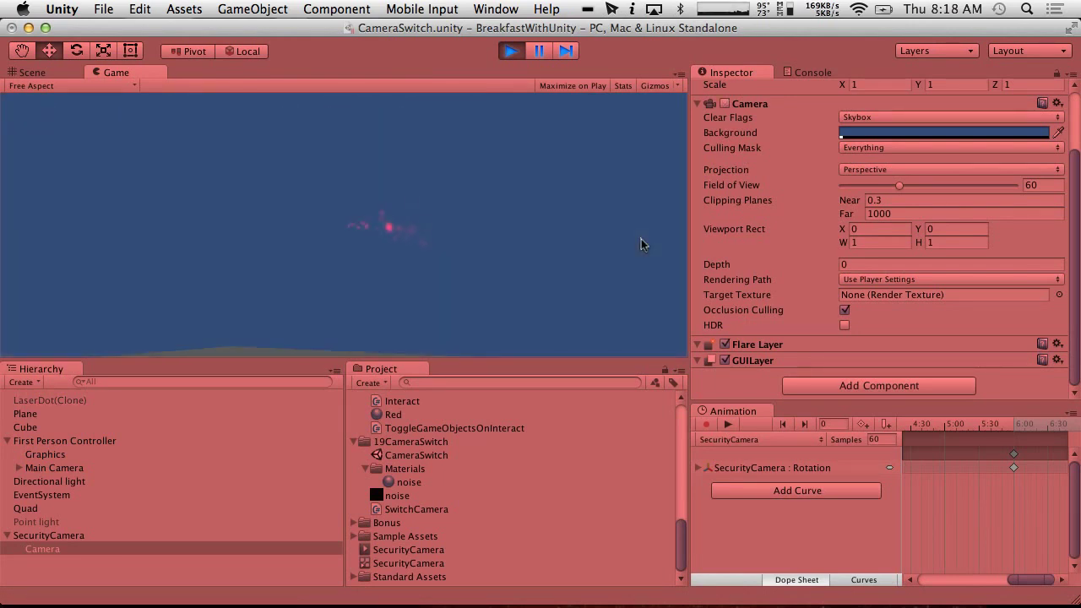
{"action": "key", "text": "w"}
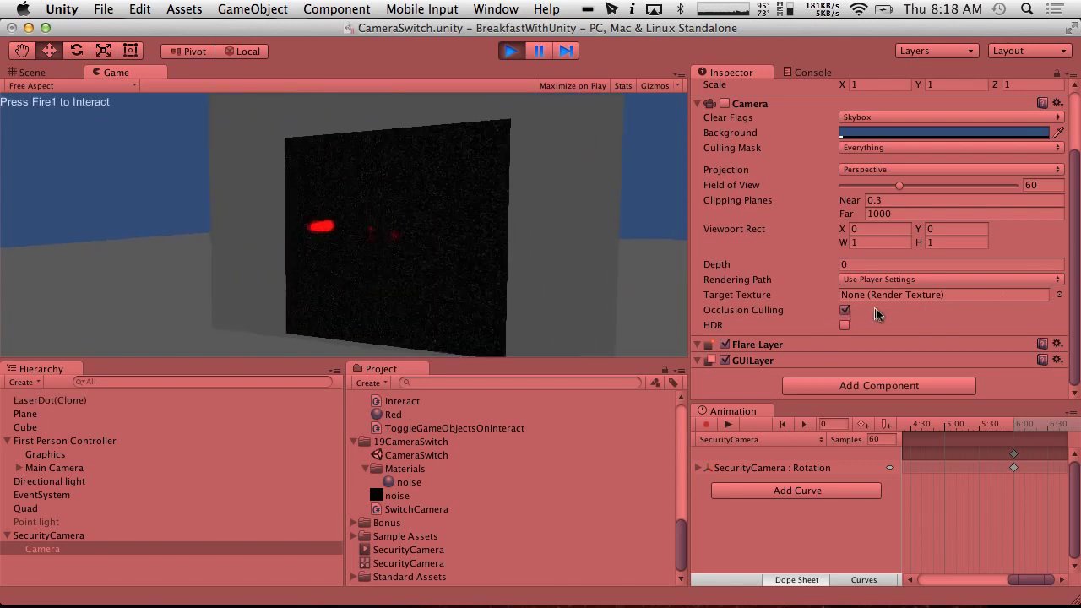
{"action": "left_click", "coordinate": [468, 210]}
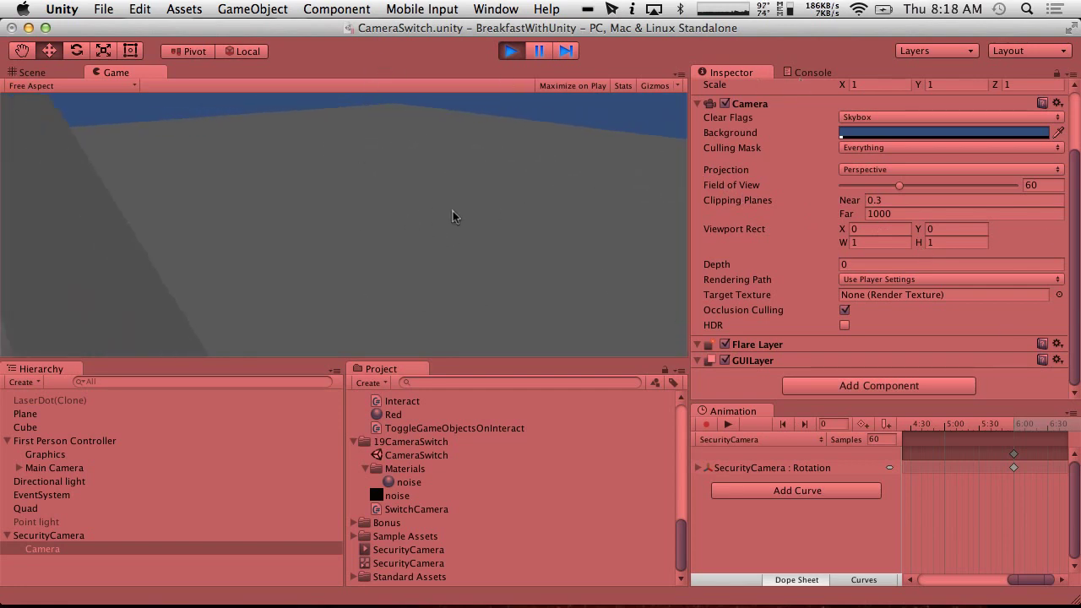
{"action": "left_click", "coordinate": [456, 213]}
{"action": "key", "text": "w"}
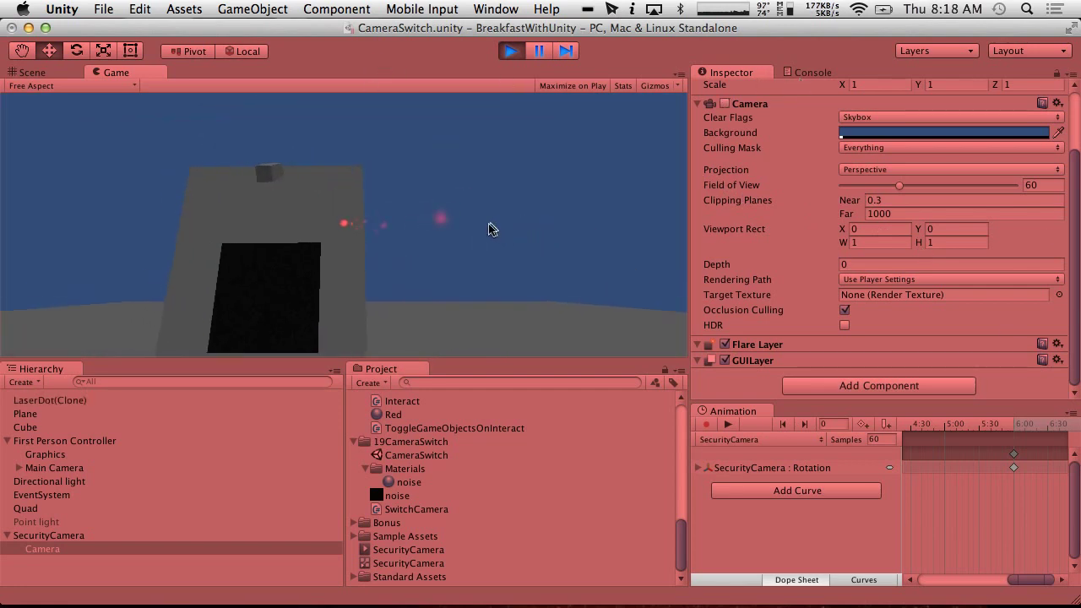
{"action": "key", "text": "w"}
{"action": "left_click", "coordinate": [523, 250]}
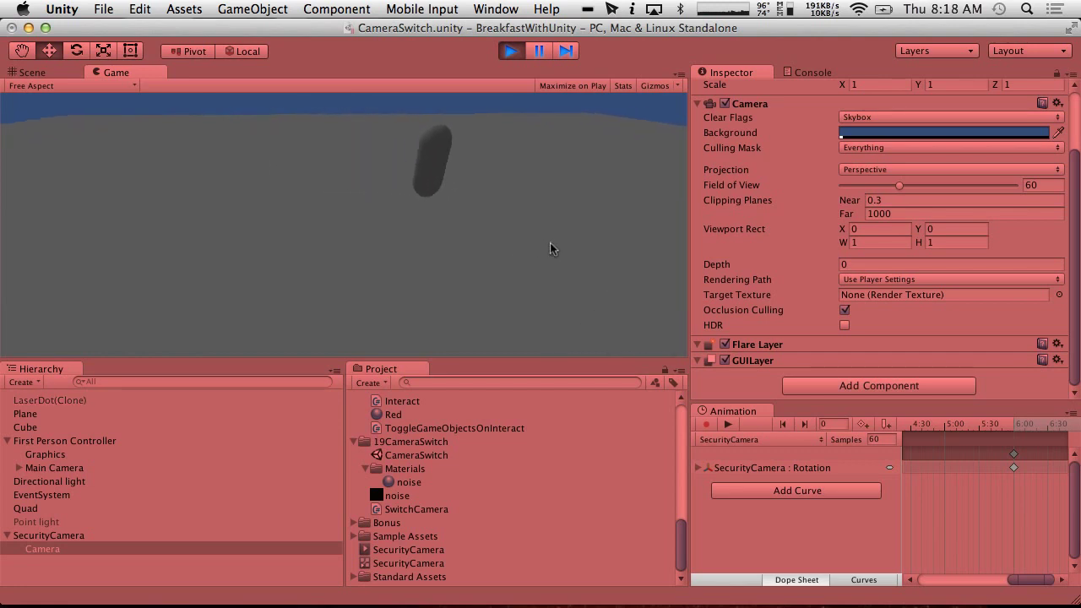
{"action": "left_click", "coordinate": [511, 50]}
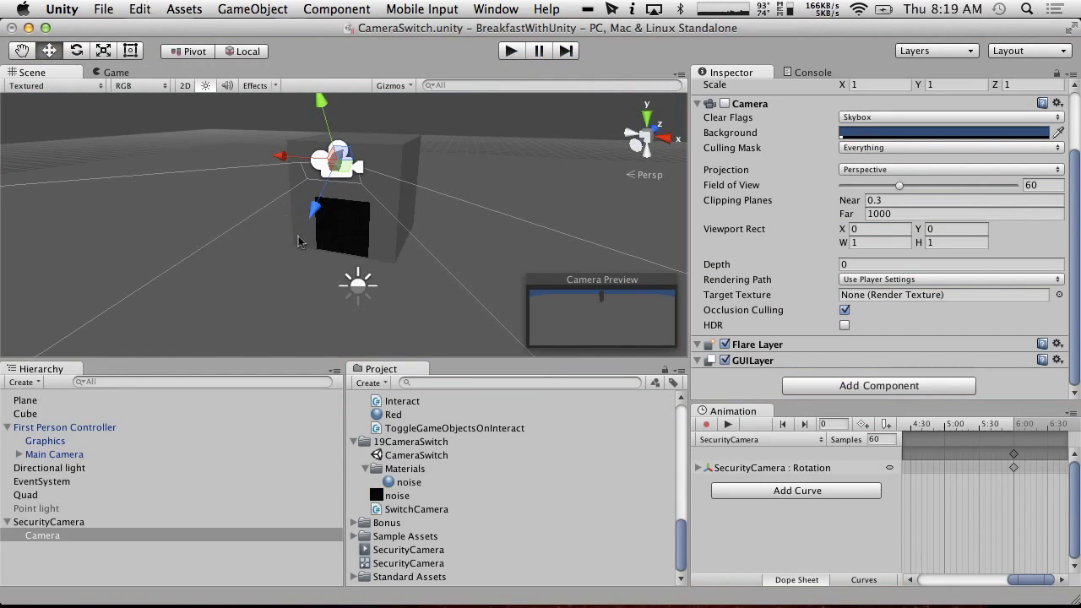
Switch to Flash Media Live Encoder and bring its window in front of Cam Twist.
{"action": "key", "text": "super+Tab"}
{"action": "key", "text": "ctrl+Right"}
{"action": "key", "text": "ctrl+Right"}
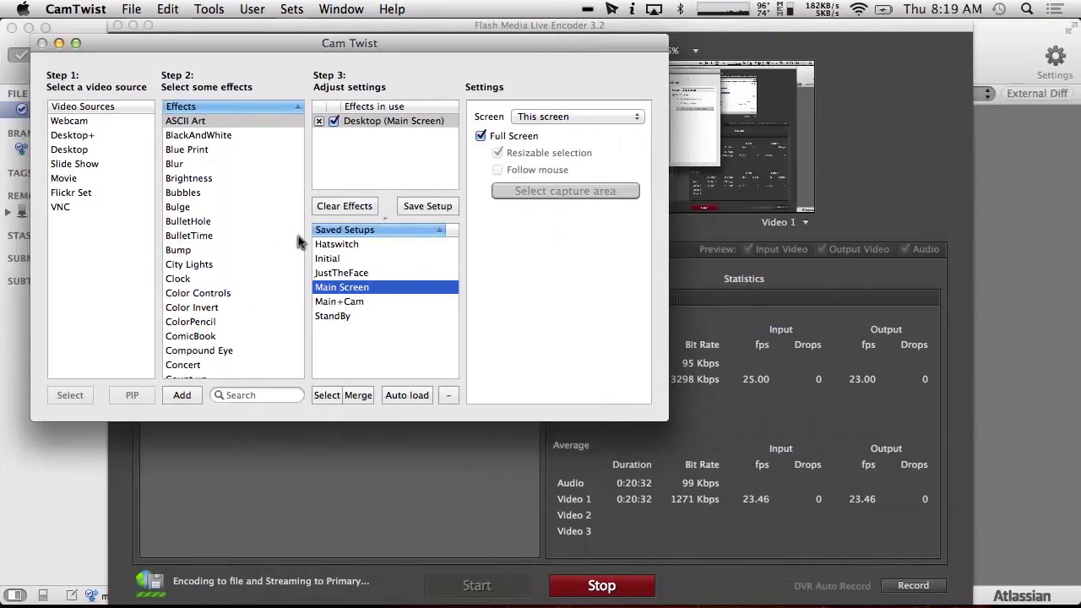
{"action": "left_click", "coordinate": [866, 131]}
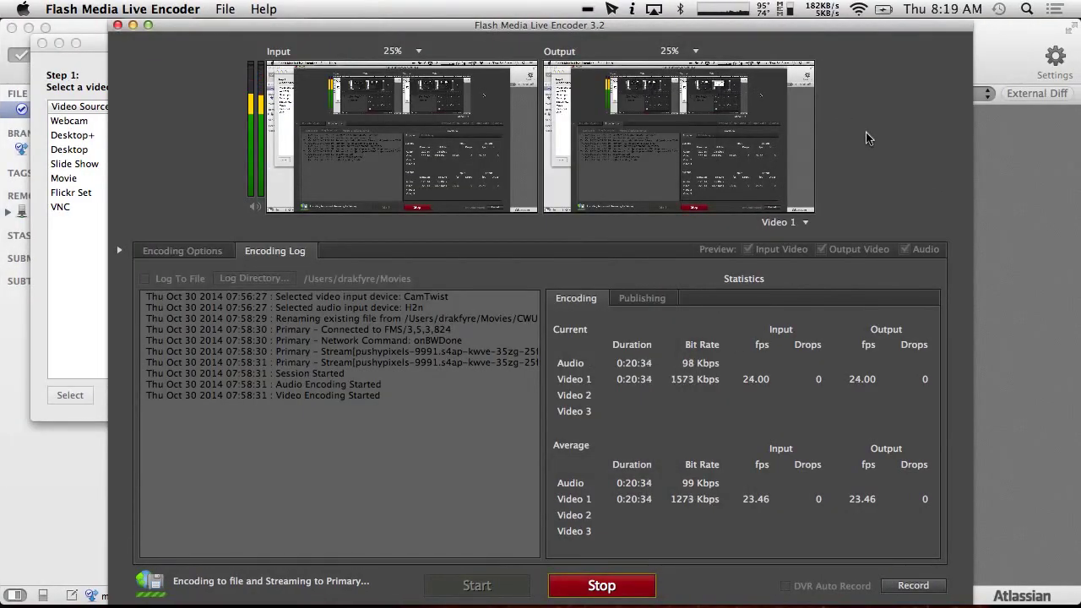